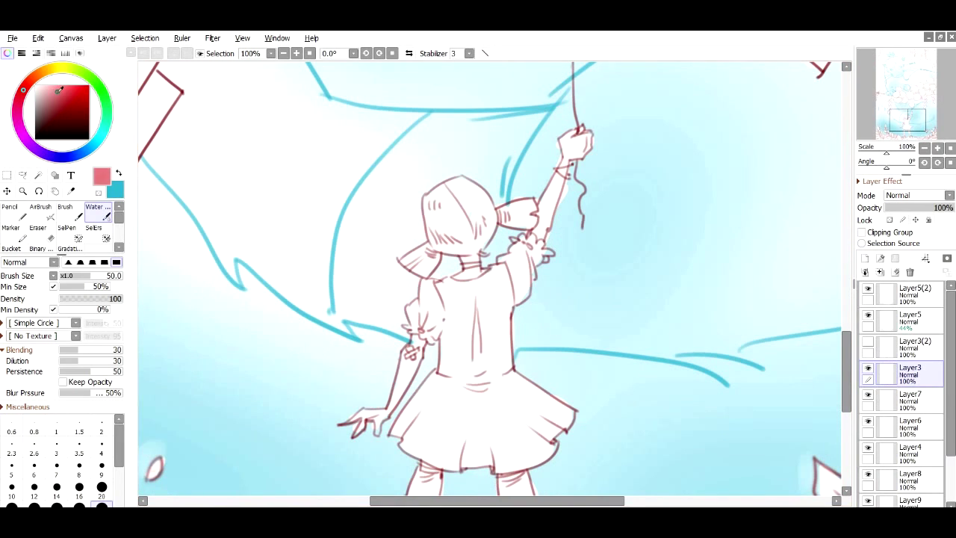
# Give the Water brush a softer edge shape and reduce its size to 18
pyautogui.click(92, 262)
pyautogui.press('[')
pyautogui.moveTo(461, 312); pyautogui.dragTo(468, 340)
pyautogui.hotkey('ctrl', 'z')
pyautogui.hotkey('ctrl', 'z')
pyautogui.moveTo(464, 293); pyautogui.dragTo(458, 338)
pyautogui.hotkey('ctrl', 'z')
# Paint the bodice and skirt of the girl's dress pink, following the sketch outline
pyautogui.moveTo(437, 282)
pyautogui.mouseDown()
pyautogui.moveTo(481, 321)
pyautogui.moveTo(499, 288)
pyautogui.mouseUp()
pyautogui.moveTo(443, 338)
pyautogui.mouseDown()
pyautogui.moveTo(496, 340)
pyautogui.moveTo(504, 315)
pyautogui.mouseUp()
pyautogui.moveTo(491, 283)
pyautogui.mouseDown()
pyautogui.moveTo(459, 343)
pyautogui.moveTo(484, 328)
pyautogui.moveTo(502, 357)
pyautogui.mouseUp()
pyautogui.moveTo(424, 420)
pyautogui.mouseDown()
pyautogui.moveTo(433, 445)
pyautogui.moveTo(475, 393)
pyautogui.moveTo(451, 413)
pyautogui.mouseUp()
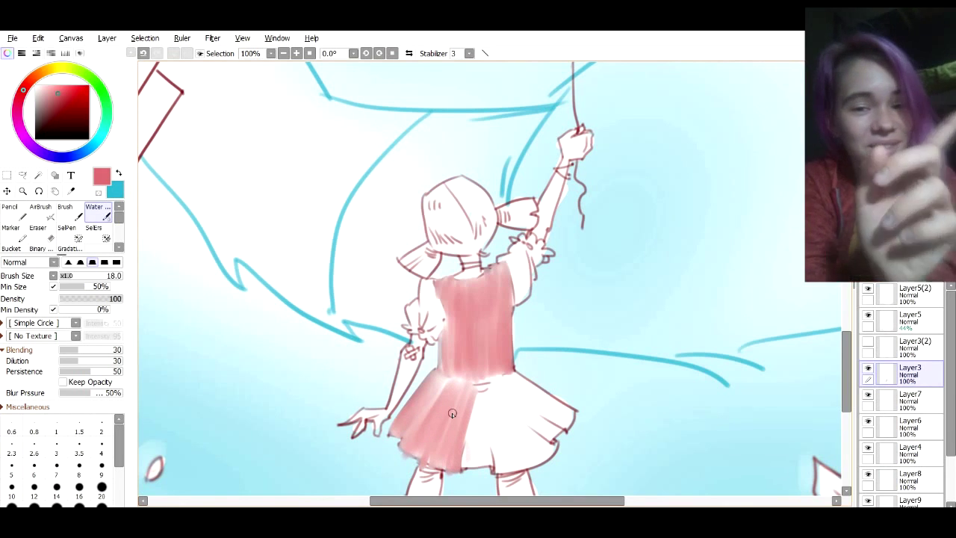
pyautogui.moveTo(474, 446); pyautogui.dragTo(484, 450)
pyautogui.moveTo(492, 409)
pyautogui.mouseDown()
pyautogui.moveTo(509, 453)
pyautogui.moveTo(517, 427)
pyautogui.mouseUp()
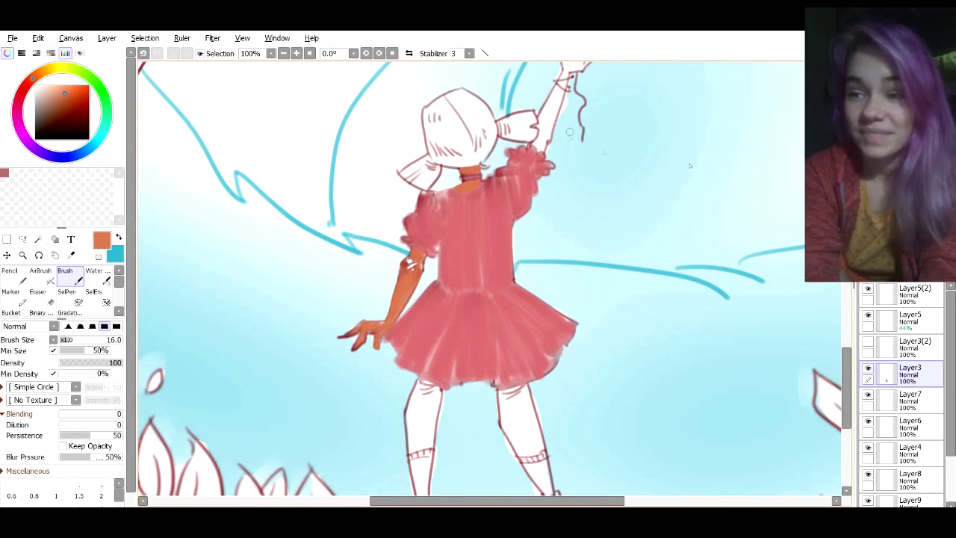
# Paint the girl's raised arm and both legs orange-brown with a size 16 brush, and store the skin colour as a swatch
pyautogui.moveTo(569, 133); pyautogui.dragTo(491, 256)
pyautogui.moveTo(506, 202); pyautogui.dragTo(486, 236)
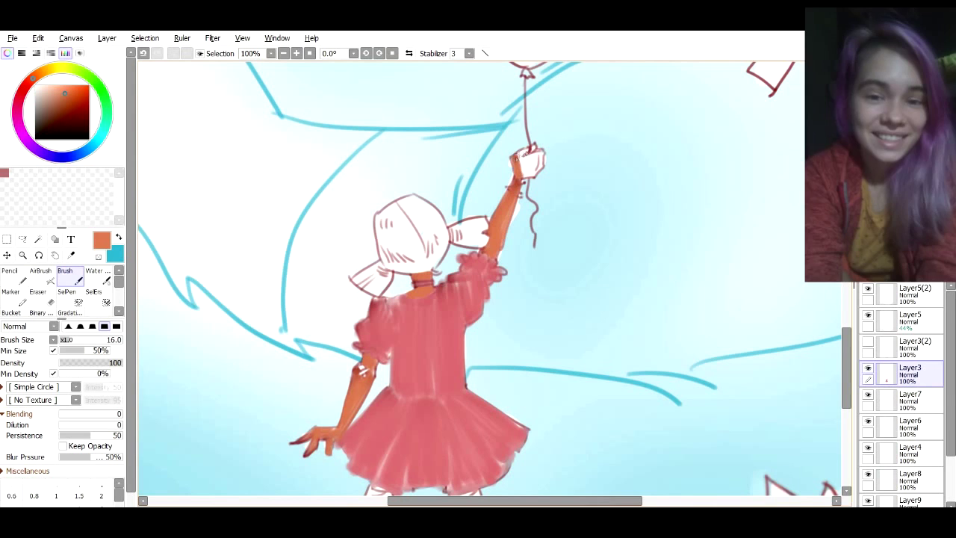
pyautogui.moveTo(485, 440); pyautogui.dragTo(572, 248)
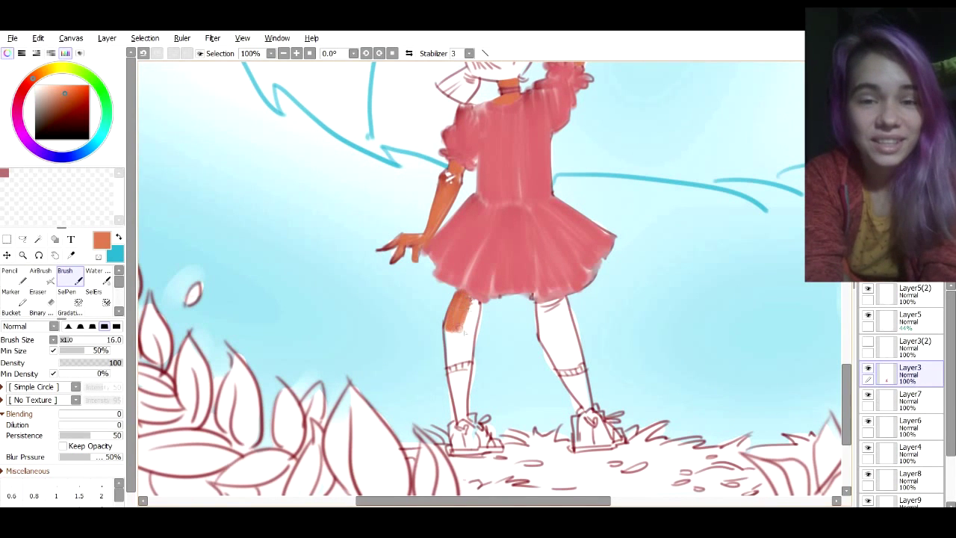
pyautogui.moveTo(532, 304)
pyautogui.mouseDown()
pyautogui.moveTo(555, 339)
pyautogui.moveTo(570, 332)
pyautogui.moveTo(555, 341)
pyautogui.moveTo(579, 344)
pyautogui.mouseUp()
pyautogui.hscroll(1, 766, 150)
pyautogui.click(15, 174)
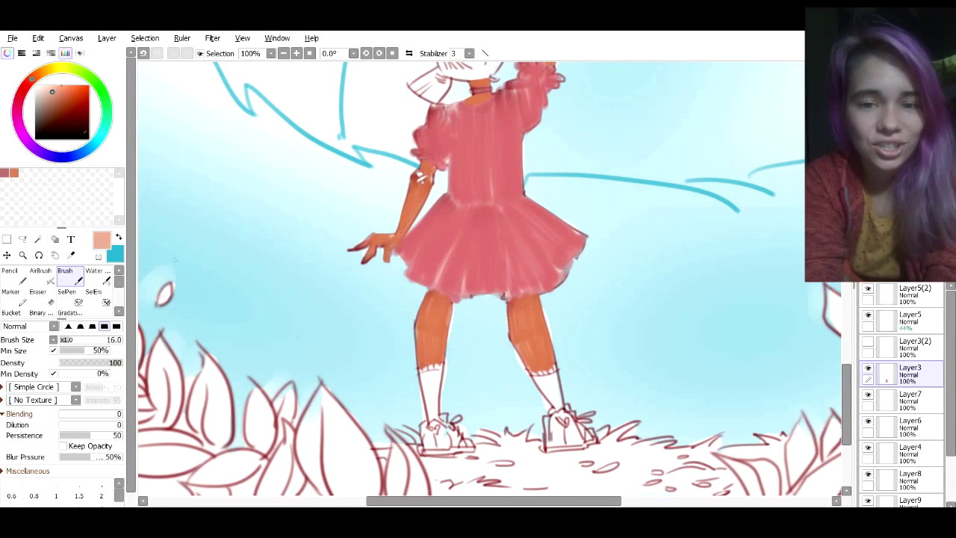
# Paint the girl's socks and the bandages on her elbow and leg light peach with a size 9 brush
pyautogui.moveTo(429, 377); pyautogui.dragTo(424, 369)
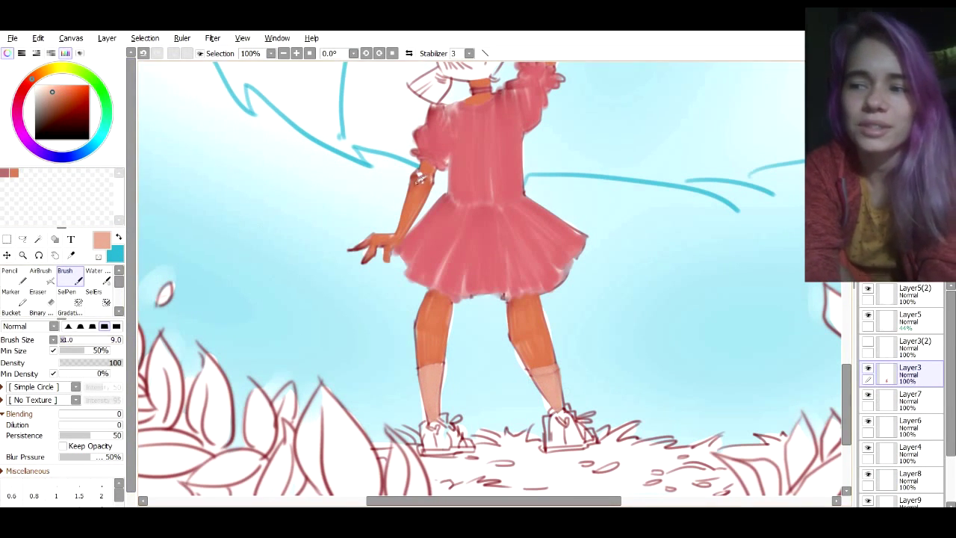
pyautogui.moveTo(499, 344); pyautogui.dragTo(471, 411)
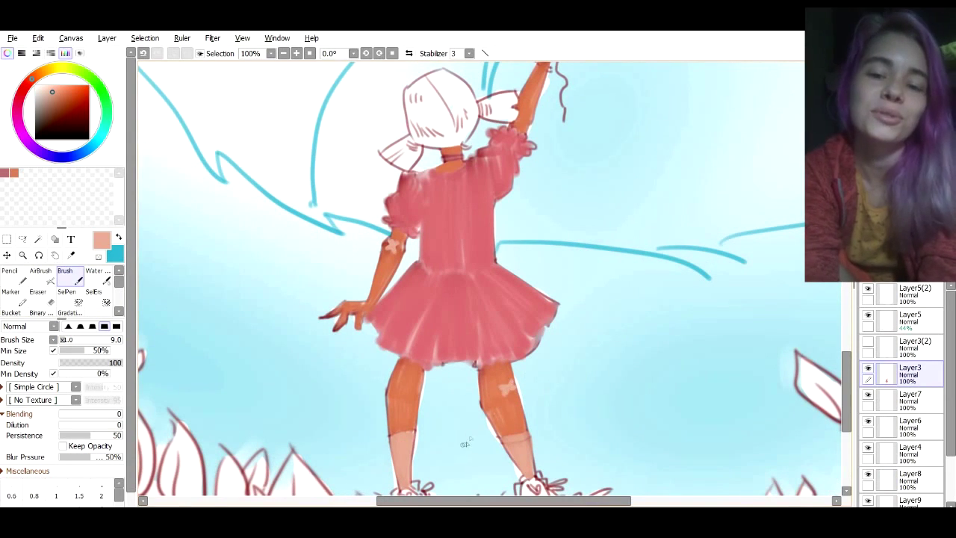
pyautogui.moveTo(517, 386); pyautogui.dragTo(518, 389)
pyautogui.moveTo(517, 366)
pyautogui.mouseDown()
pyautogui.moveTo(488, 493)
pyautogui.moveTo(525, 423)
pyautogui.mouseUp()
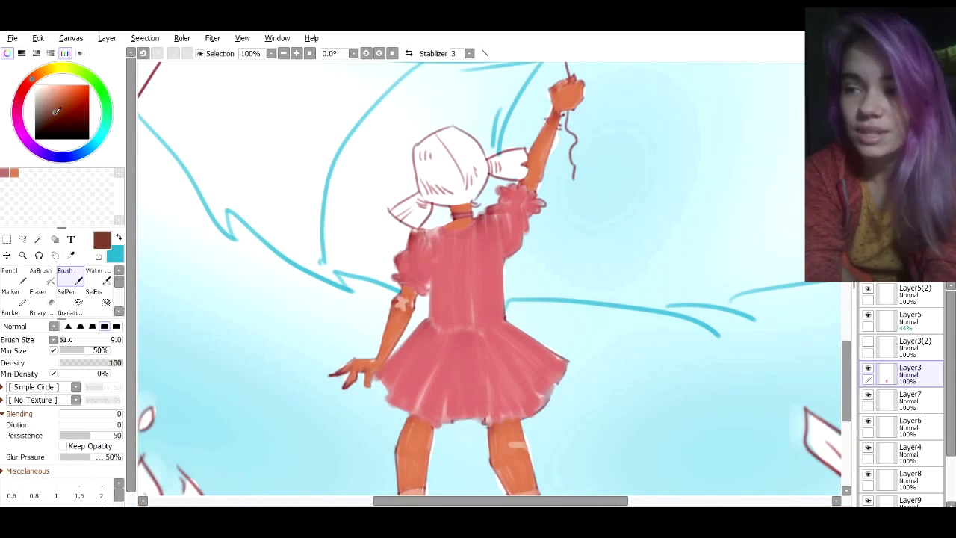
# Paint the girl's hair dark brown and her balloon dark red, cleaning the balloon's edge with the Eraser
pyautogui.moveTo(418, 196); pyautogui.dragTo(389, 212)
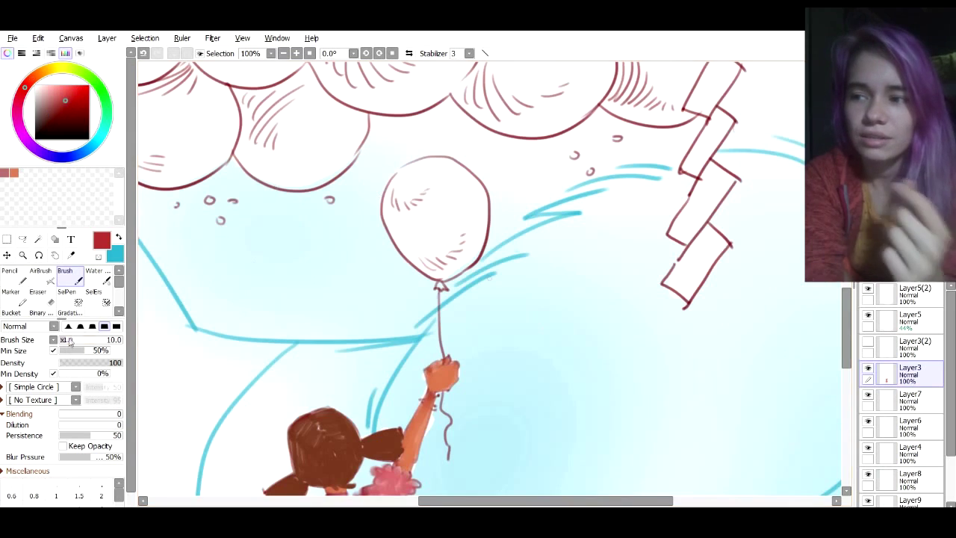
pyautogui.moveTo(384, 212)
pyautogui.mouseDown()
pyautogui.moveTo(411, 172)
pyautogui.moveTo(459, 195)
pyautogui.moveTo(462, 211)
pyautogui.moveTo(404, 246)
pyautogui.moveTo(422, 277)
pyautogui.moveTo(481, 200)
pyautogui.mouseUp()
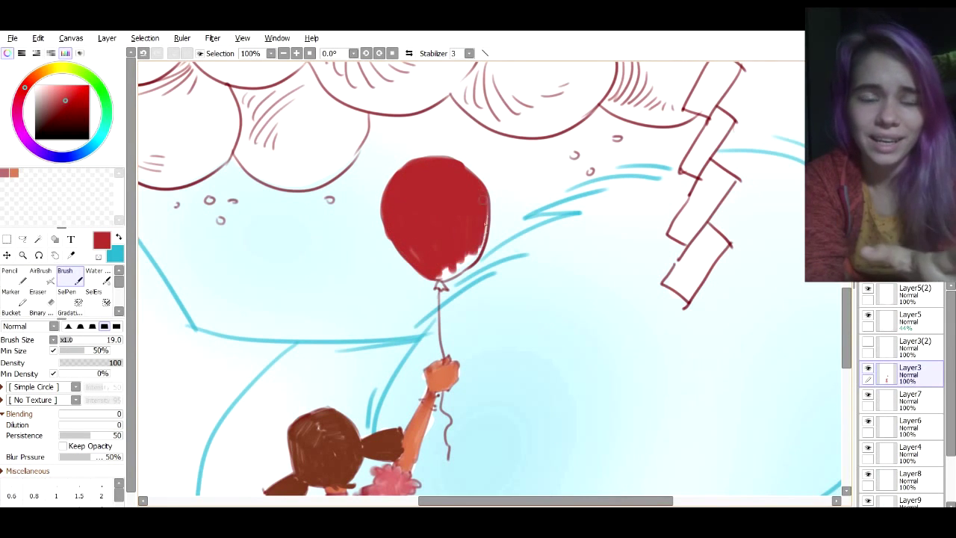
pyautogui.press('e')
pyautogui.moveTo(404, 261)
pyautogui.mouseDown()
pyautogui.moveTo(437, 295)
pyautogui.moveTo(497, 191)
pyautogui.mouseUp()
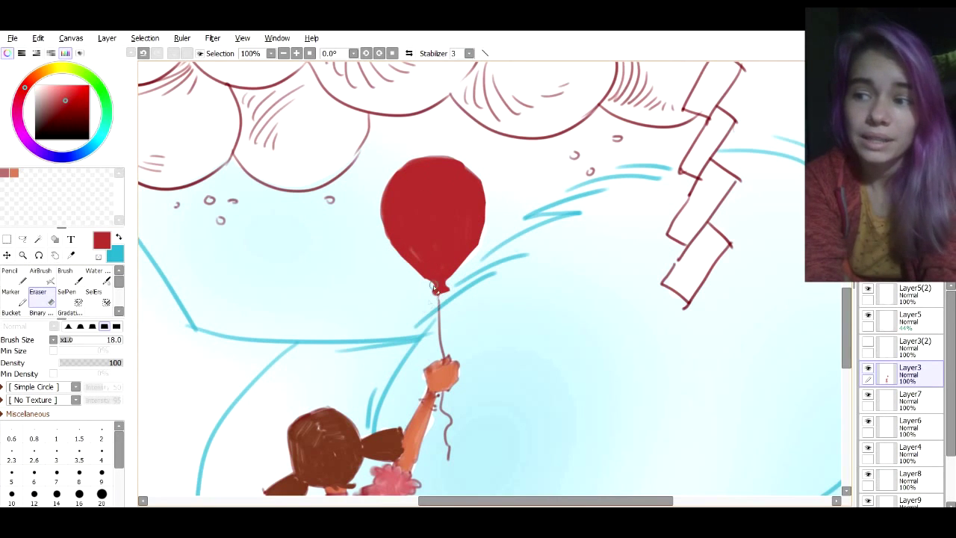
# Colour the girl's shoes dusty pink with red hearts and paint the grassy ground beneath them muted green
pyautogui.press('b')
pyautogui.moveTo(448, 455)
pyautogui.mouseDown()
pyautogui.moveTo(489, 138)
pyautogui.moveTo(583, 74)
pyautogui.mouseUp()
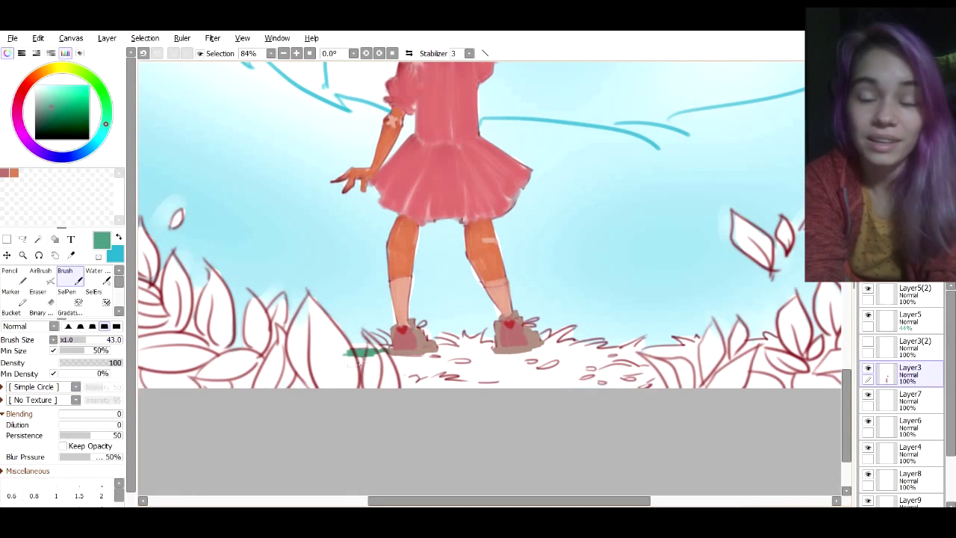
pyautogui.moveTo(357, 362)
pyautogui.mouseDown()
pyautogui.moveTo(672, 370)
pyautogui.moveTo(769, 348)
pyautogui.mouseUp()
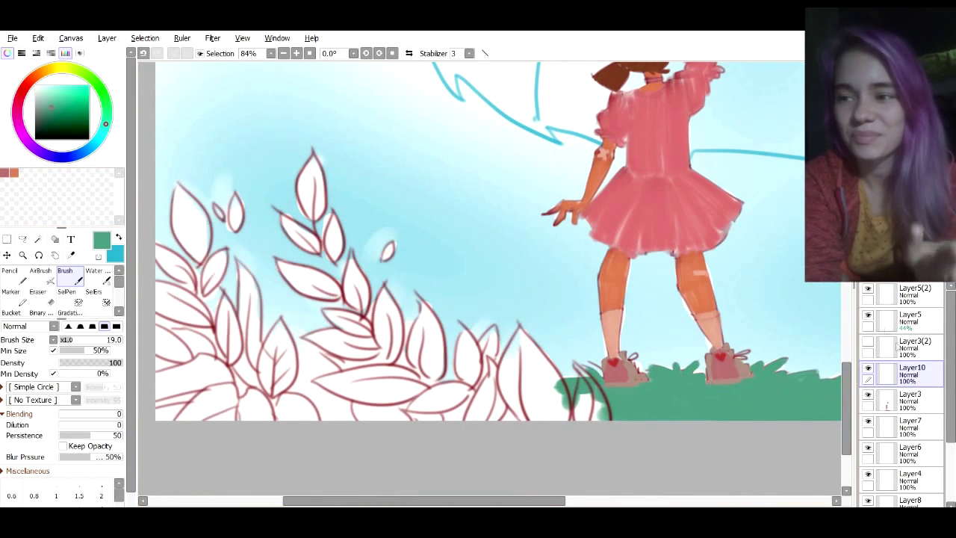
# Move Layer10 above Layer3(2) in the layer order and hide Layer5(2)
pyautogui.click(868, 315)
pyautogui.click(868, 315)
pyautogui.moveTo(911, 369); pyautogui.dragTo(909, 336)
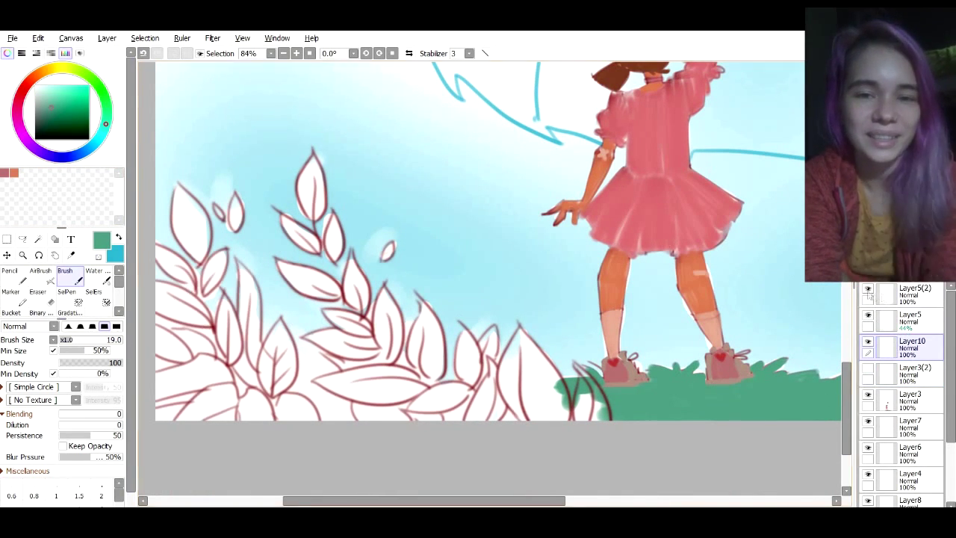
pyautogui.click(868, 290)
# Block in the foreground bushes on both sides of the girl in darker green with a size 76 brush
pyautogui.click(53, 113)
pyautogui.click(85, 340)
pyautogui.moveTo(165, 317)
pyautogui.mouseDown()
pyautogui.moveTo(276, 393)
pyautogui.moveTo(155, 370)
pyautogui.moveTo(301, 370)
pyautogui.moveTo(463, 420)
pyautogui.moveTo(470, 386)
pyautogui.moveTo(549, 396)
pyautogui.moveTo(582, 429)
pyautogui.mouseUp()
pyautogui.moveTo(508, 501); pyautogui.dragTo(697, 502)
pyautogui.moveTo(463, 415)
pyautogui.mouseDown()
pyautogui.moveTo(538, 403)
pyautogui.moveTo(570, 432)
pyautogui.moveTo(672, 396)
pyautogui.mouseUp()
pyautogui.moveTo(613, 501); pyautogui.dragTo(398, 501)
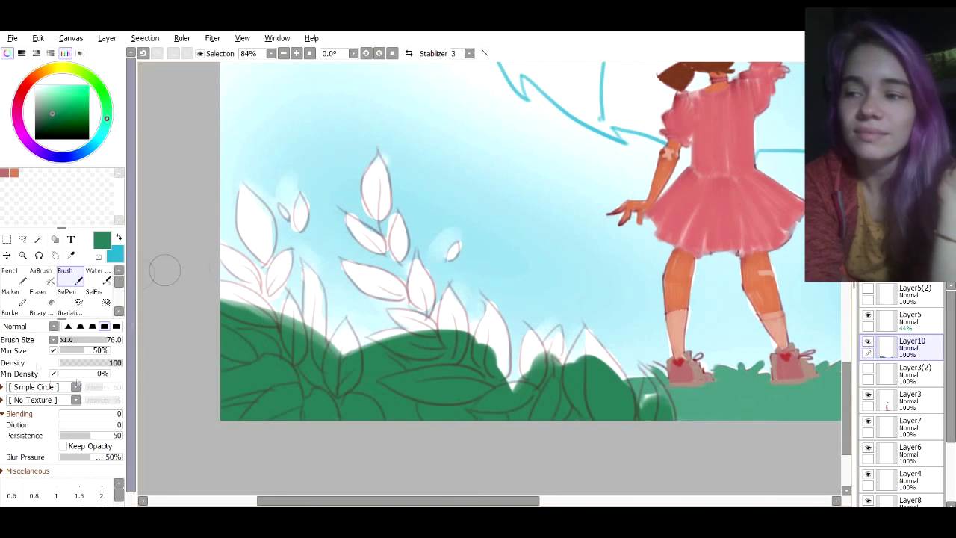
# Paint the leaves sticking out of the bushes dark green with a smaller brush
pyautogui.click(77, 340)
pyautogui.moveTo(228, 286)
pyautogui.mouseDown()
pyautogui.moveTo(290, 297)
pyautogui.moveTo(306, 266)
pyautogui.moveTo(316, 369)
pyautogui.moveTo(324, 343)
pyautogui.moveTo(340, 334)
pyautogui.moveTo(260, 292)
pyautogui.mouseUp()
pyautogui.moveTo(270, 290); pyautogui.dragTo(291, 252)
pyautogui.moveTo(398, 501)
pyautogui.mouseDown()
pyautogui.moveTo(482, 501)
pyautogui.moveTo(411, 501)
pyautogui.mouseUp()
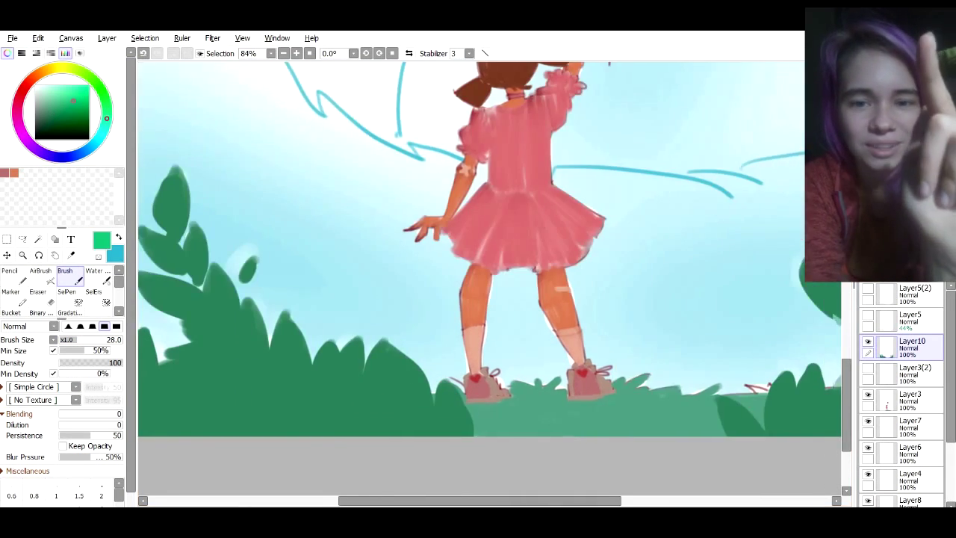
# Paint bright green leaf shapes over the outer left part of the left bush with a size 15 brush
pyautogui.click(68, 340)
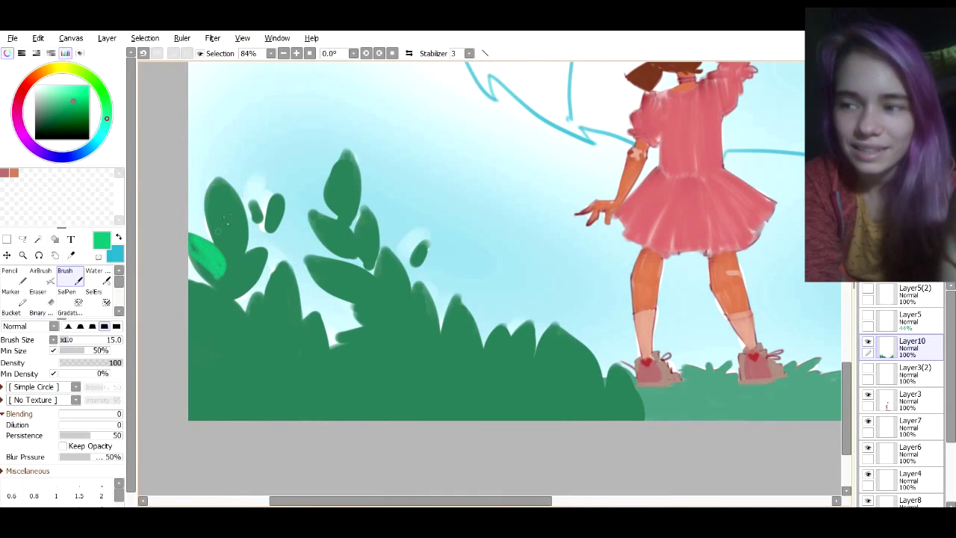
pyautogui.moveTo(230, 186)
pyautogui.mouseDown()
pyautogui.moveTo(229, 261)
pyautogui.moveTo(255, 217)
pyautogui.mouseUp()
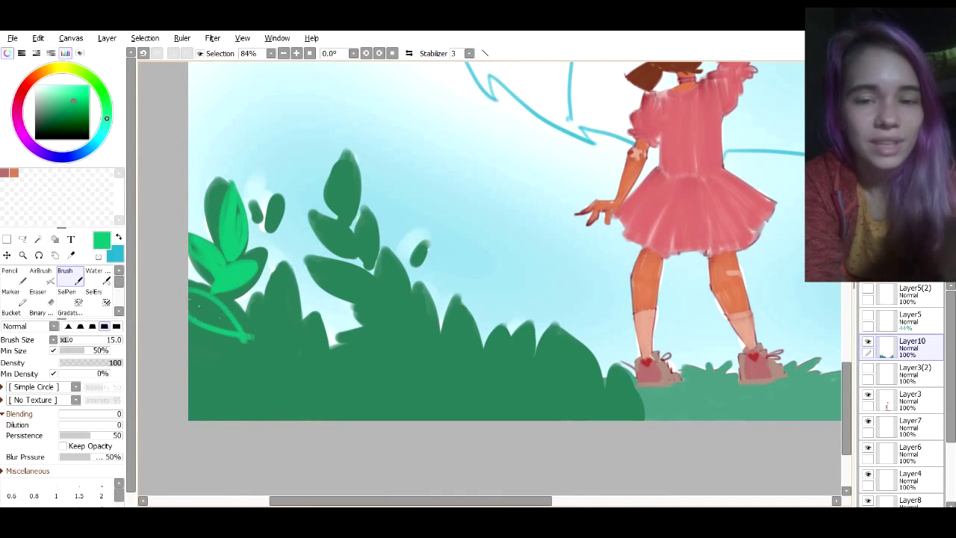
pyautogui.moveTo(198, 305); pyautogui.dragTo(234, 331)
pyautogui.moveTo(258, 361); pyautogui.dragTo(273, 330)
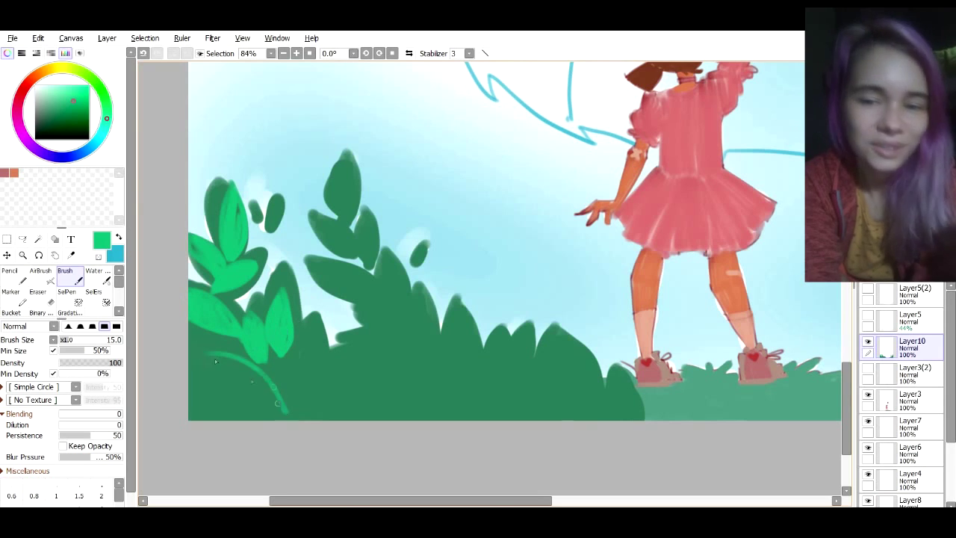
pyautogui.moveTo(276, 403); pyautogui.dragTo(284, 410)
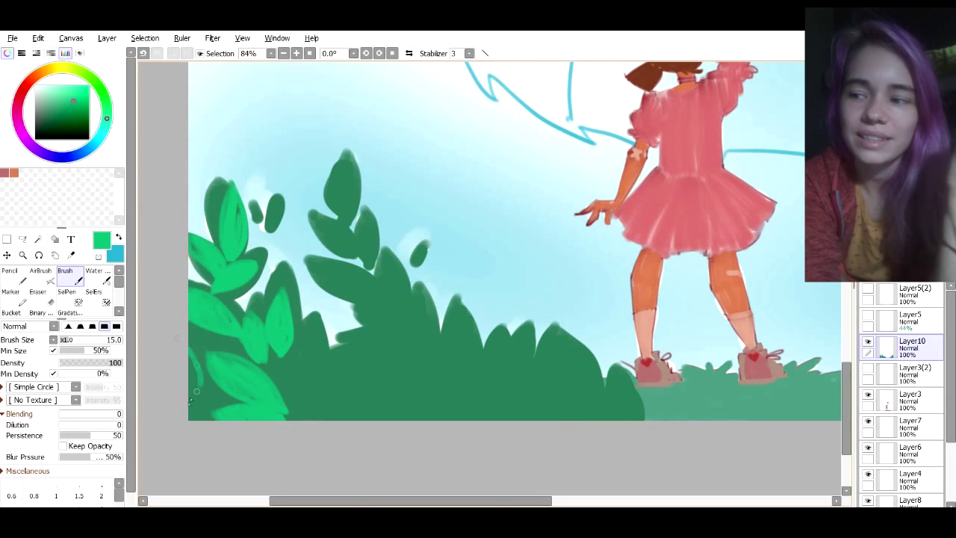
pyautogui.moveTo(283, 364); pyautogui.dragTo(315, 354)
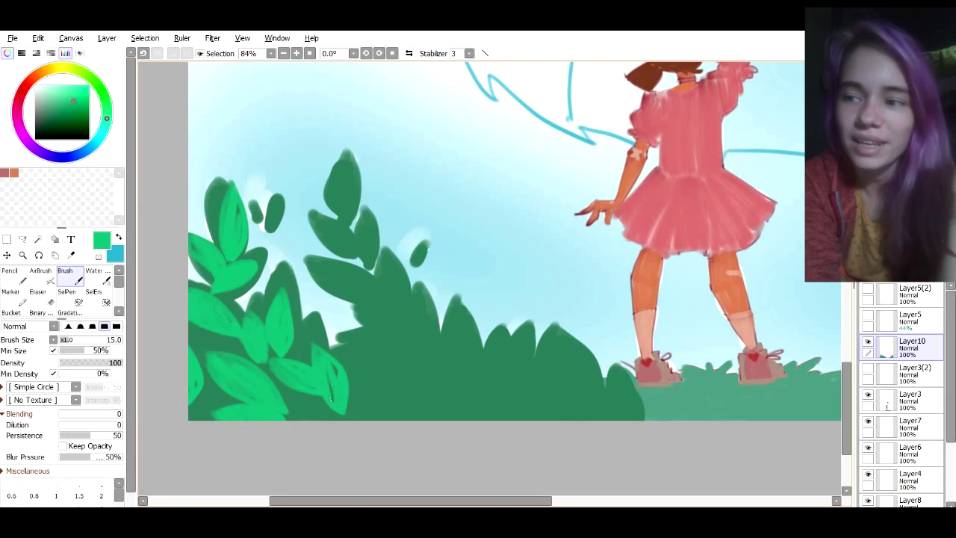
# Add bright green leaf shapes across the middle of the left bush
pyautogui.moveTo(346, 277)
pyautogui.mouseDown()
pyautogui.moveTo(365, 293)
pyautogui.moveTo(391, 263)
pyautogui.mouseUp()
pyautogui.moveTo(357, 317)
pyautogui.mouseDown()
pyautogui.moveTo(385, 353)
pyautogui.moveTo(375, 367)
pyautogui.moveTo(350, 343)
pyautogui.moveTo(368, 407)
pyautogui.mouseUp()
pyautogui.moveTo(404, 357); pyautogui.dragTo(415, 417)
pyautogui.moveTo(401, 343)
pyautogui.mouseDown()
pyautogui.moveTo(415, 303)
pyautogui.moveTo(403, 348)
pyautogui.moveTo(468, 382)
pyautogui.moveTo(460, 378)
pyautogui.mouseUp()
pyautogui.moveTo(459, 320); pyautogui.dragTo(487, 418)
pyautogui.moveTo(484, 357); pyautogui.dragTo(448, 415)
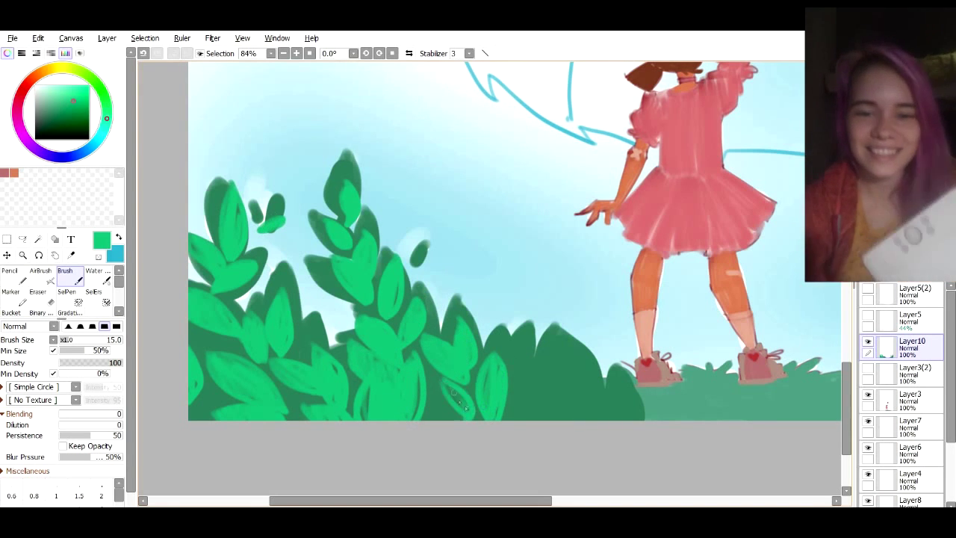
# Add bright green leaf shapes to the end of the left bush nearest the girl
pyautogui.moveTo(523, 340); pyautogui.dragTo(508, 385)
pyautogui.moveTo(556, 339); pyautogui.dragTo(582, 407)
pyautogui.moveTo(589, 377); pyautogui.dragTo(587, 359)
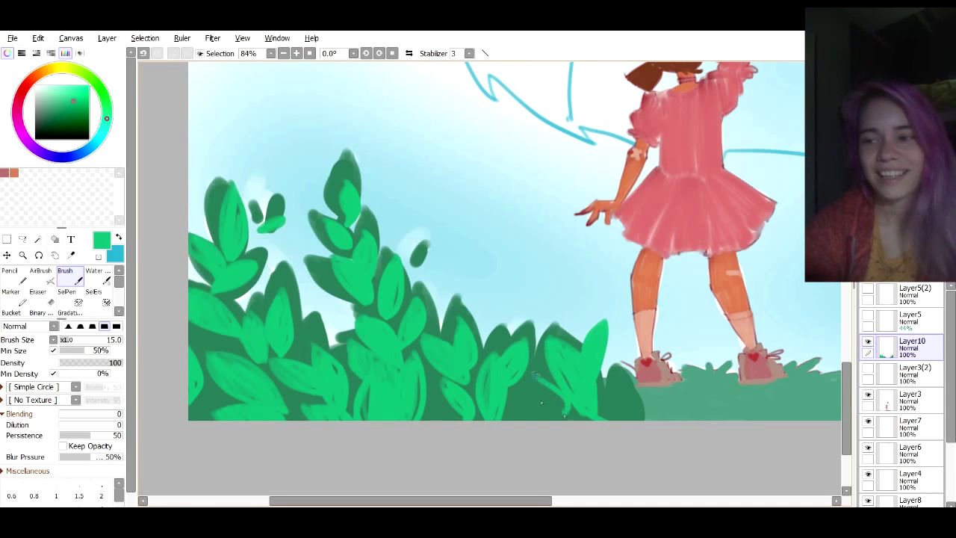
pyautogui.moveTo(541, 404); pyautogui.dragTo(560, 373)
pyautogui.moveTo(608, 392); pyautogui.dragTo(620, 418)
pyautogui.moveTo(605, 400); pyautogui.dragTo(612, 418)
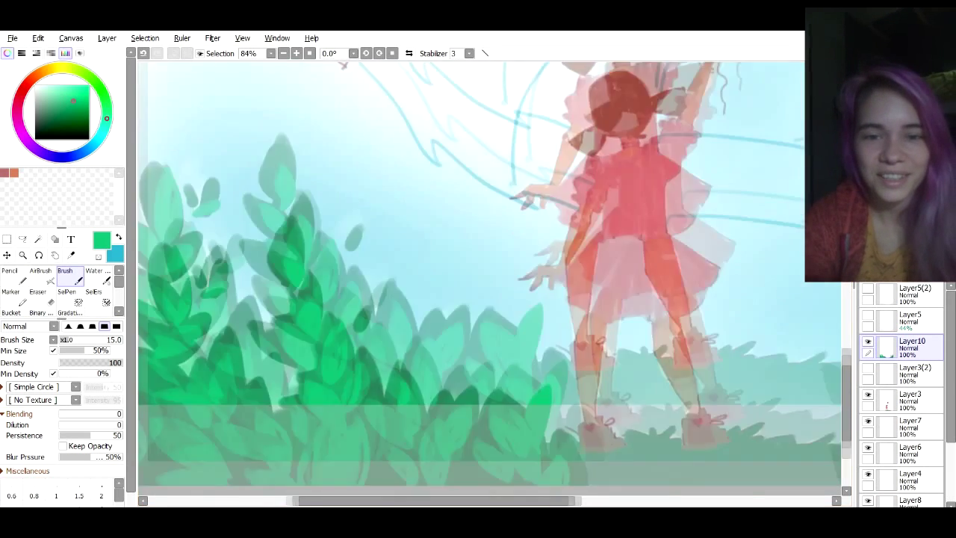
# Paint bright green leaf shapes on the loose leaves and the bush to the right of the girl
pyautogui.moveTo(522, 239); pyautogui.dragTo(530, 284)
pyautogui.moveTo(553, 243); pyautogui.dragTo(554, 258)
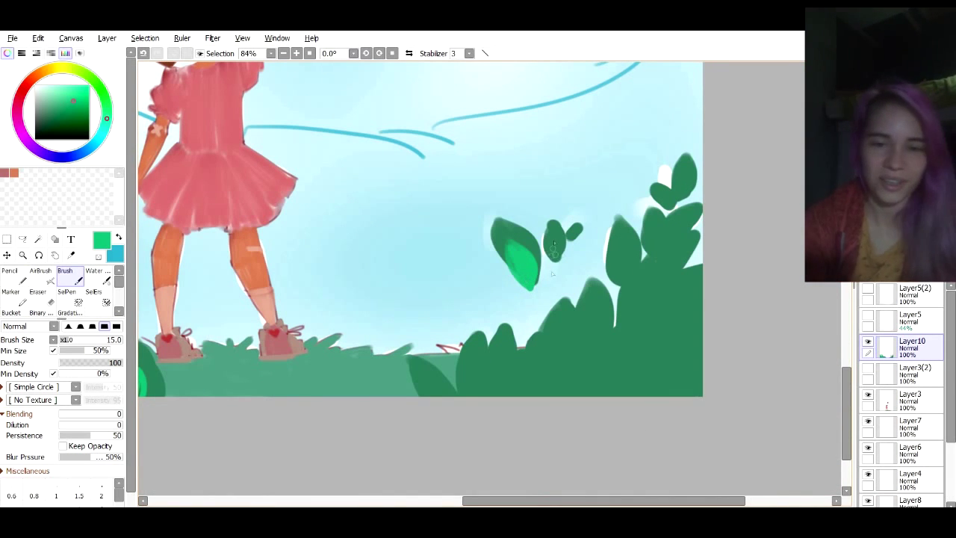
pyautogui.moveTo(621, 238); pyautogui.dragTo(605, 252)
pyautogui.moveTo(622, 306); pyautogui.dragTo(634, 261)
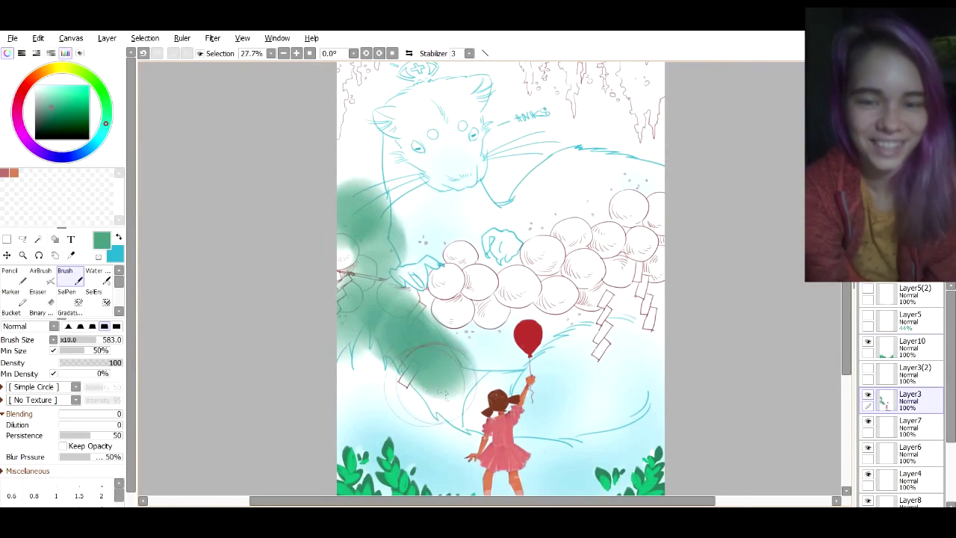
# Paint the background around the giant creature muted green on Layer3 with a size 583 brush
pyautogui.moveTo(463, 419)
pyautogui.mouseDown()
pyautogui.moveTo(357, 310)
pyautogui.moveTo(373, 239)
pyautogui.mouseUp()
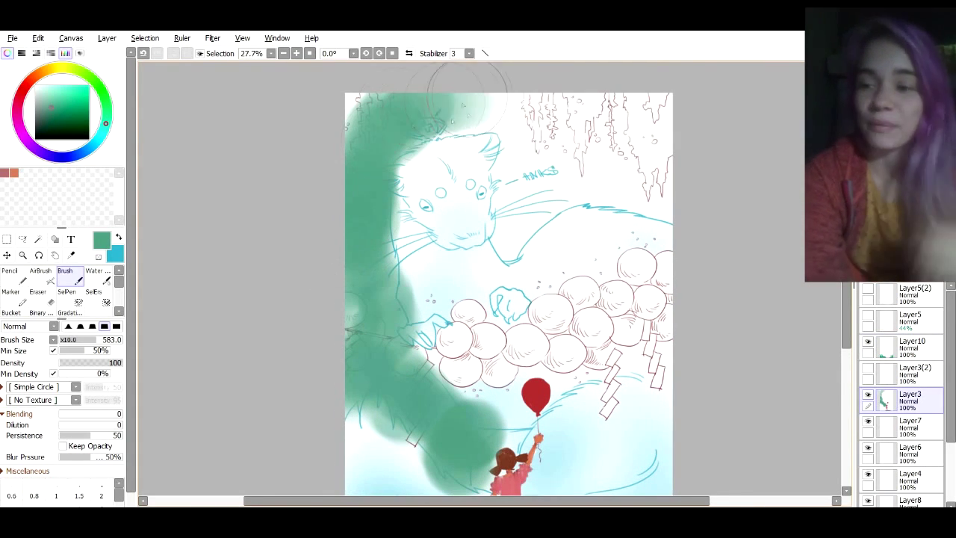
pyautogui.moveTo(448, 86); pyautogui.dragTo(606, 136)
# Move Layer3 between Layer6 and Layer4 and fill in more of the green background beside the creature
pyautogui.moveTo(950, 374); pyautogui.dragTo(951, 387)
pyautogui.moveTo(919, 381); pyautogui.dragTo(919, 418)
pyautogui.moveTo(951, 387); pyautogui.dragTo(951, 413)
pyautogui.moveTo(921, 367); pyautogui.dragTo(922, 360)
pyautogui.moveTo(951, 367); pyautogui.dragTo(951, 387)
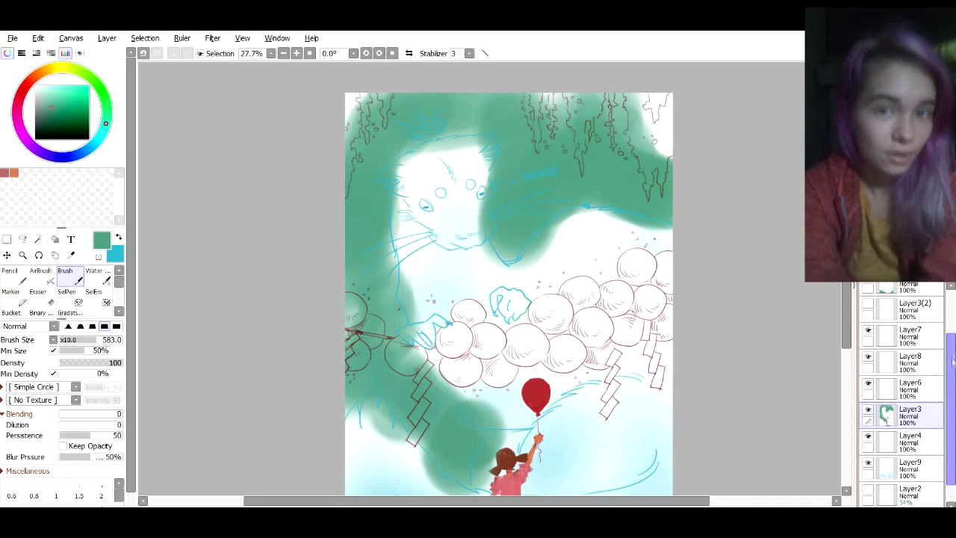
pyautogui.moveTo(419, 97)
pyautogui.mouseDown()
pyautogui.moveTo(704, 103)
pyautogui.moveTo(347, 309)
pyautogui.mouseUp()
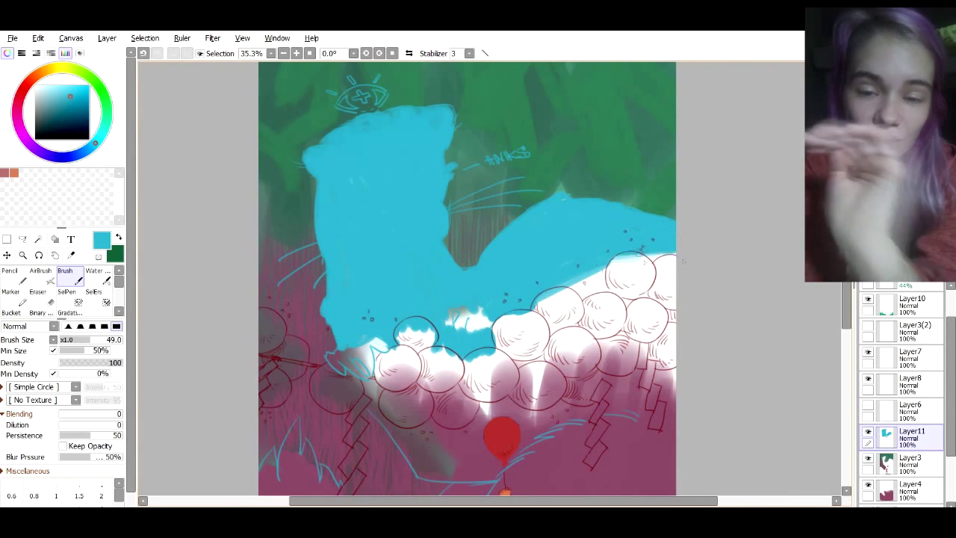
# Paint the creature's blue body down to the row of balls and its paw on Layer11 with a size 49 brush
pyautogui.moveTo(676, 261); pyautogui.dragTo(553, 301)
pyautogui.moveTo(614, 282); pyautogui.dragTo(636, 302)
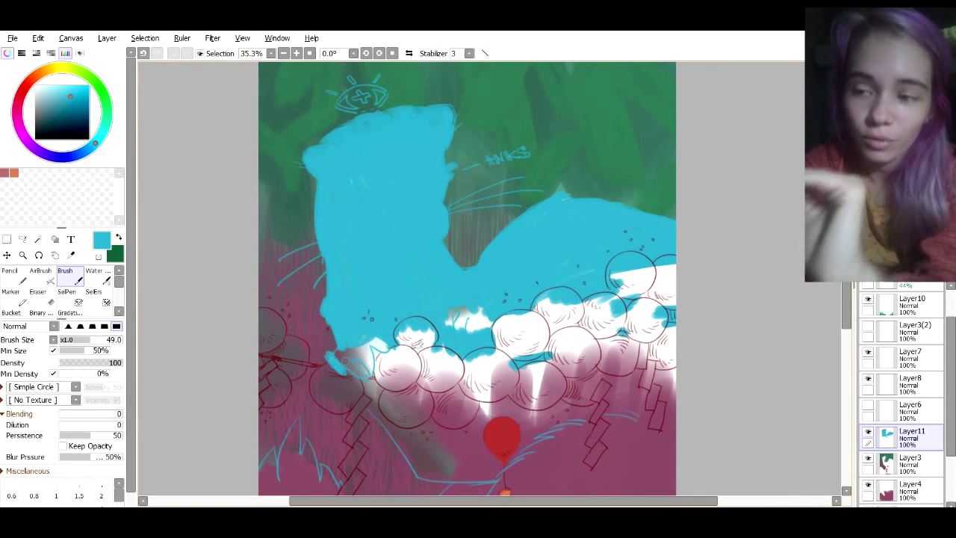
pyautogui.hotkey('ctrl', 'z')
pyautogui.scroll(-3, 363, 274)
pyautogui.moveTo(334, 271)
pyautogui.mouseDown()
pyautogui.moveTo(382, 251)
pyautogui.moveTo(490, 233)
pyautogui.mouseUp()
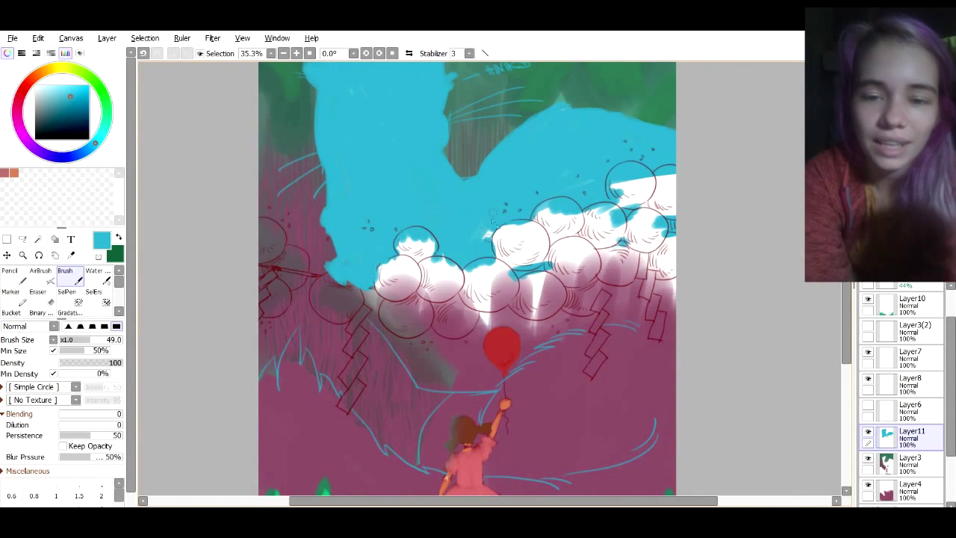
# Extend the creature's blue body below the balls and down around the girl
pyautogui.moveTo(367, 312)
pyautogui.mouseDown()
pyautogui.moveTo(448, 359)
pyautogui.moveTo(657, 295)
pyautogui.mouseUp()
pyautogui.moveTo(404, 361)
pyautogui.mouseDown()
pyautogui.moveTo(438, 385)
pyautogui.moveTo(489, 362)
pyautogui.mouseUp()
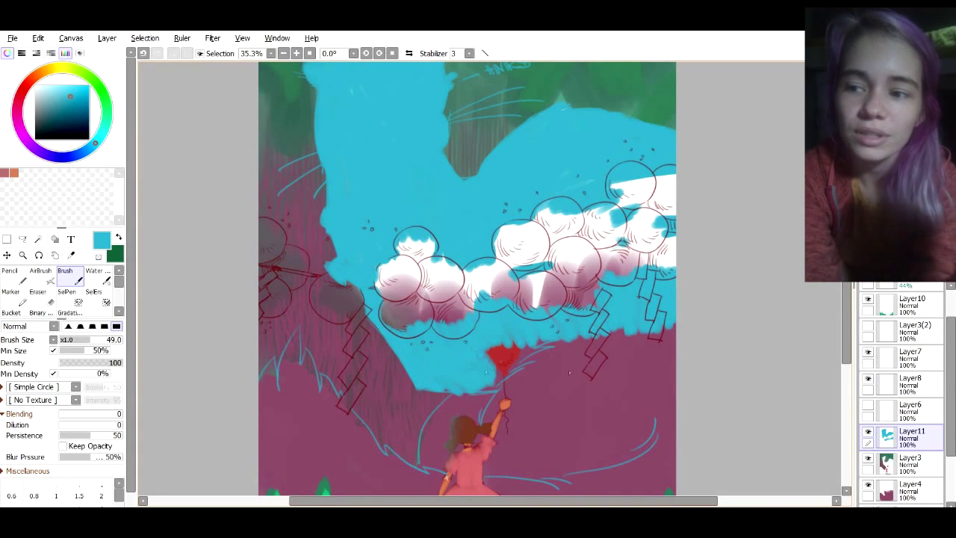
pyautogui.moveTo(846, 321); pyautogui.dragTo(846, 342)
pyautogui.moveTo(489, 333)
pyautogui.mouseDown()
pyautogui.moveTo(534, 314)
pyautogui.moveTo(556, 329)
pyautogui.moveTo(630, 336)
pyautogui.moveTo(440, 359)
pyautogui.moveTo(422, 415)
pyautogui.moveTo(507, 336)
pyautogui.moveTo(606, 333)
pyautogui.moveTo(687, 363)
pyautogui.mouseUp()
pyautogui.moveTo(549, 339); pyautogui.dragTo(546, 402)
pyautogui.moveTo(537, 366); pyautogui.dragTo(514, 260)
pyautogui.moveTo(239, 205)
pyautogui.mouseDown()
pyautogui.moveTo(246, 250)
pyautogui.moveTo(306, 276)
pyautogui.moveTo(246, 329)
pyautogui.moveTo(366, 329)
pyautogui.moveTo(278, 323)
pyautogui.moveTo(419, 314)
pyautogui.moveTo(396, 374)
pyautogui.moveTo(434, 425)
pyautogui.moveTo(478, 328)
pyautogui.moveTo(545, 336)
pyautogui.moveTo(567, 403)
pyautogui.moveTo(590, 327)
pyautogui.moveTo(634, 313)
pyautogui.moveTo(568, 388)
pyautogui.moveTo(545, 321)
pyautogui.moveTo(508, 396)
pyautogui.mouseUp()
# Identify the content of Layer3 by toggling its visibility, and move that layer above Layer11
pyautogui.click(867, 458)
pyautogui.click(911, 463)
pyautogui.click(868, 457)
pyautogui.moveTo(913, 464); pyautogui.dragTo(915, 429)
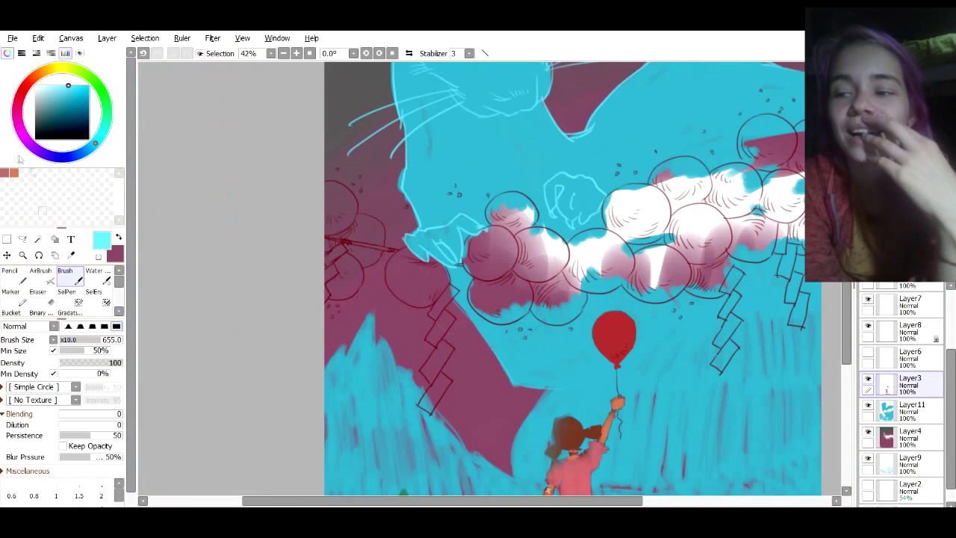
# Paint the left end and alternate middle balls of the garland dark red on Layer3 with a size 46 brush
pyautogui.click(24, 88)
pyautogui.click(65, 100)
pyautogui.moveTo(81, 340); pyautogui.dragTo(88, 340)
pyautogui.click(53, 339)
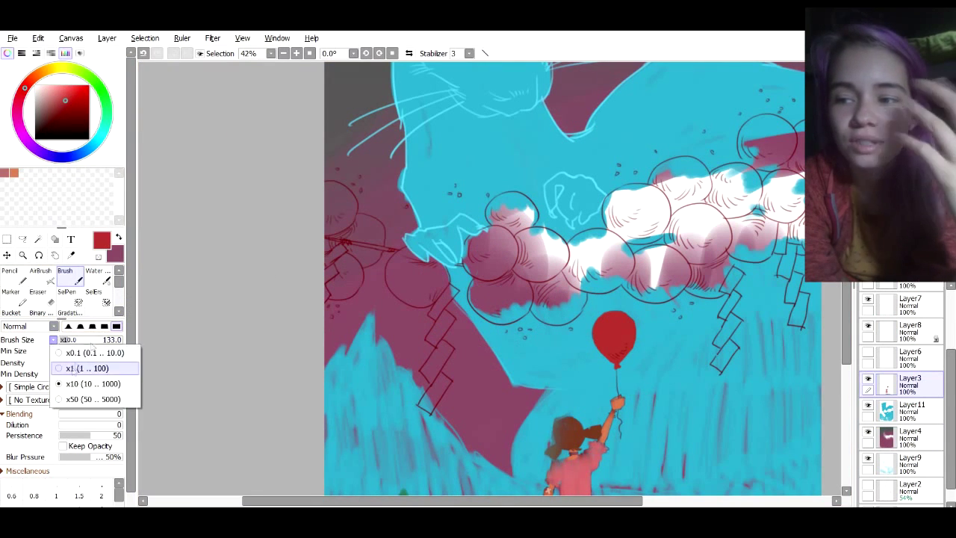
pyautogui.click(91, 368)
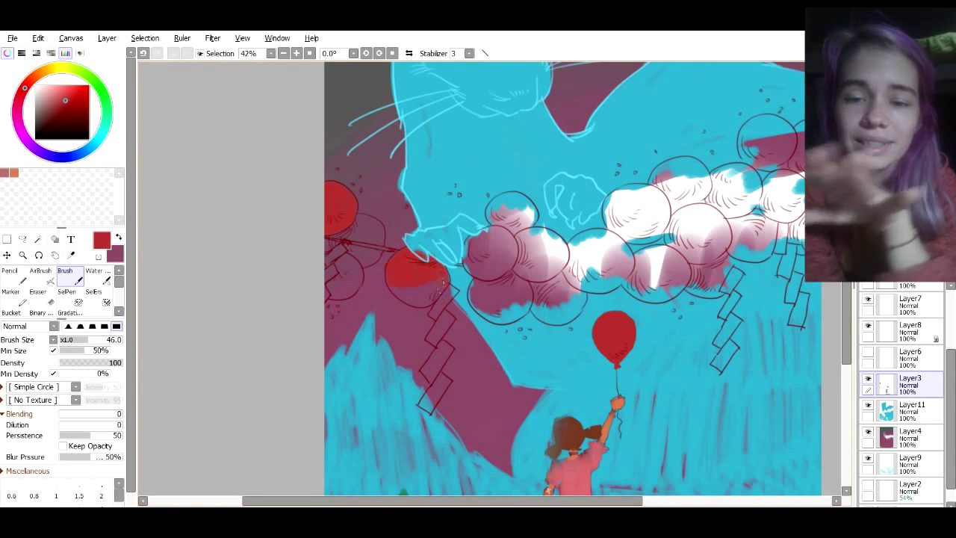
pyautogui.moveTo(493, 213); pyautogui.dragTo(525, 212)
pyautogui.moveTo(552, 283)
pyautogui.mouseDown()
pyautogui.moveTo(554, 312)
pyautogui.moveTo(593, 293)
pyautogui.mouseUp()
pyautogui.moveTo(743, 225); pyautogui.dragTo(633, 249)
pyautogui.moveTo(460, 298)
pyautogui.mouseDown()
pyautogui.moveTo(482, 284)
pyautogui.moveTo(511, 308)
pyautogui.mouseUp()
pyautogui.moveTo(549, 203)
pyautogui.mouseDown()
pyautogui.moveTo(575, 213)
pyautogui.moveTo(569, 195)
pyautogui.mouseUp()
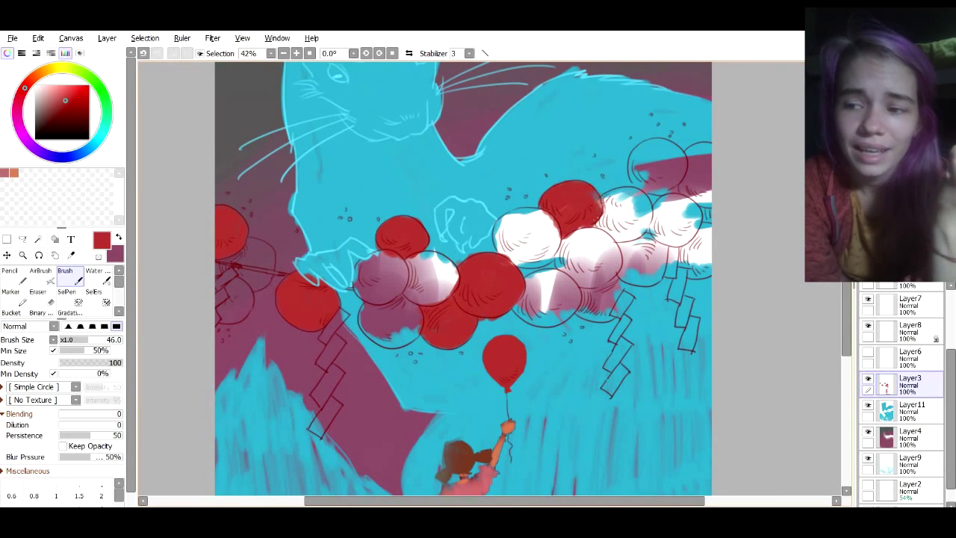
# Fill the remaining alternate balls toward the garland's right end with the same dark red
pyautogui.moveTo(558, 263); pyautogui.dragTo(657, 257)
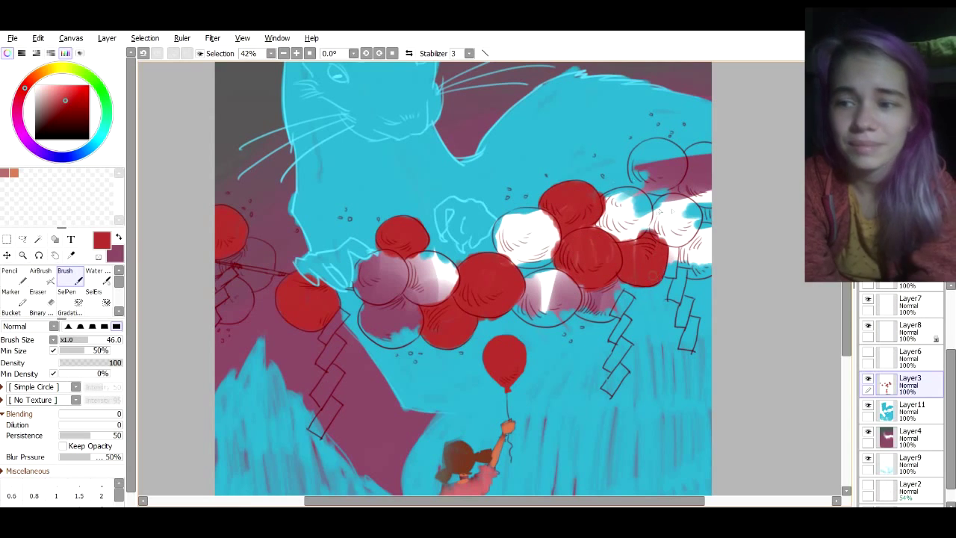
pyautogui.moveTo(635, 160); pyautogui.dragTo(660, 182)
pyautogui.moveTo(684, 253)
pyautogui.mouseDown()
pyautogui.moveTo(705, 270)
pyautogui.moveTo(702, 230)
pyautogui.mouseUp()
# Sample a peach skin tone from the girl and fill the unpainted balls in the garland's left part
pyautogui.moveTo(537, 463)
pyautogui.mouseDown()
pyautogui.moveTo(572, 476)
pyautogui.moveTo(611, 143)
pyautogui.mouseUp()
pyautogui.rightClick(566, 279)
pyautogui.scroll(5, 306, 269)
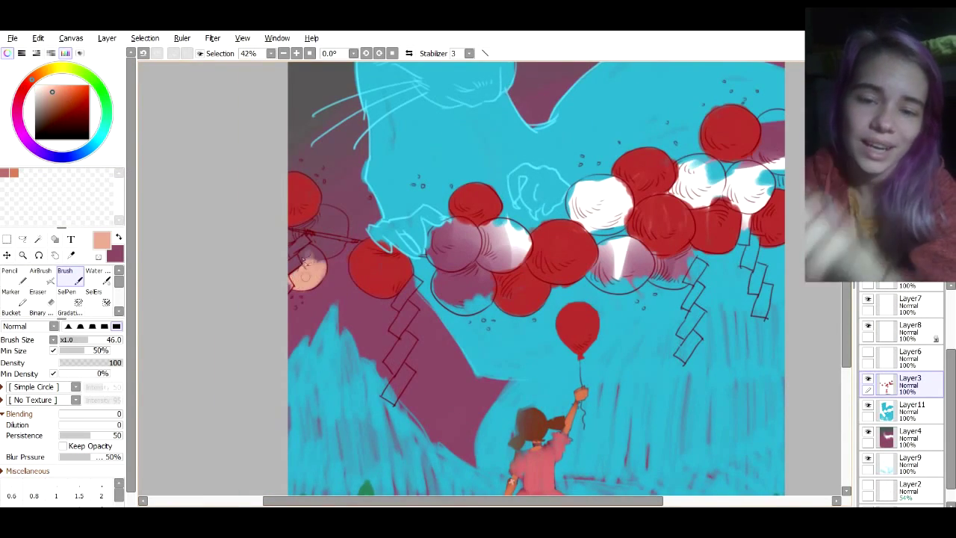
pyautogui.moveTo(317, 218); pyautogui.dragTo(342, 224)
pyautogui.moveTo(432, 237); pyautogui.dragTo(523, 242)
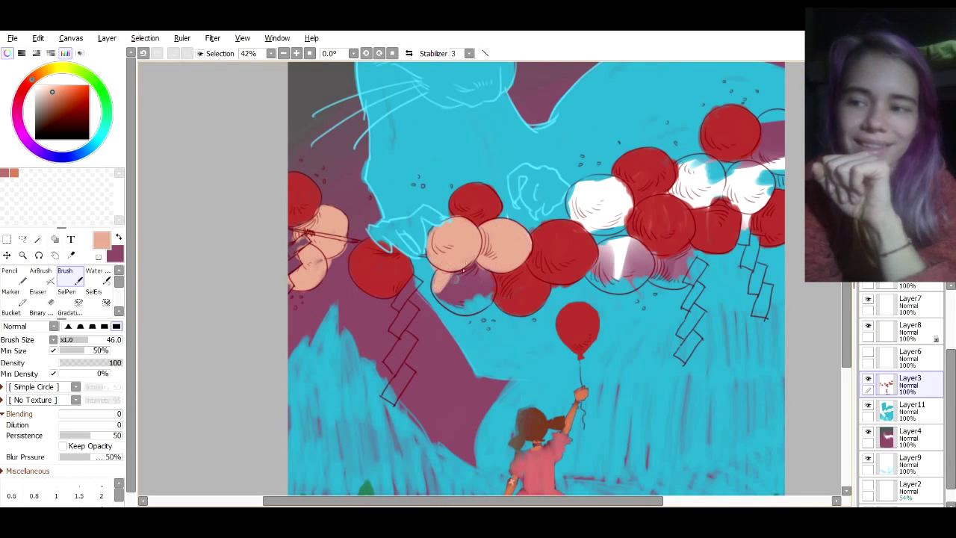
pyautogui.moveTo(463, 271); pyautogui.dragTo(453, 290)
# Fill the remaining unpainted balls from the garland's middle to its right end with peach
pyautogui.moveTo(603, 249)
pyautogui.mouseDown()
pyautogui.moveTo(627, 276)
pyautogui.moveTo(650, 261)
pyautogui.moveTo(679, 270)
pyautogui.moveTo(702, 258)
pyautogui.mouseUp()
pyautogui.moveTo(575, 196)
pyautogui.mouseDown()
pyautogui.moveTo(586, 224)
pyautogui.moveTo(601, 191)
pyautogui.mouseUp()
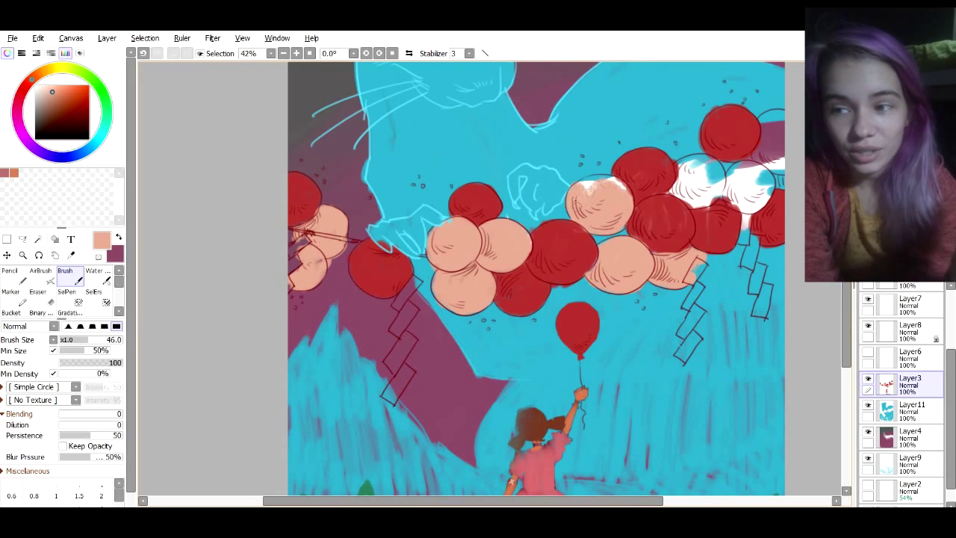
pyautogui.moveTo(702, 175)
pyautogui.mouseDown()
pyautogui.moveTo(703, 191)
pyautogui.moveTo(751, 192)
pyautogui.moveTo(767, 125)
pyautogui.mouseUp()
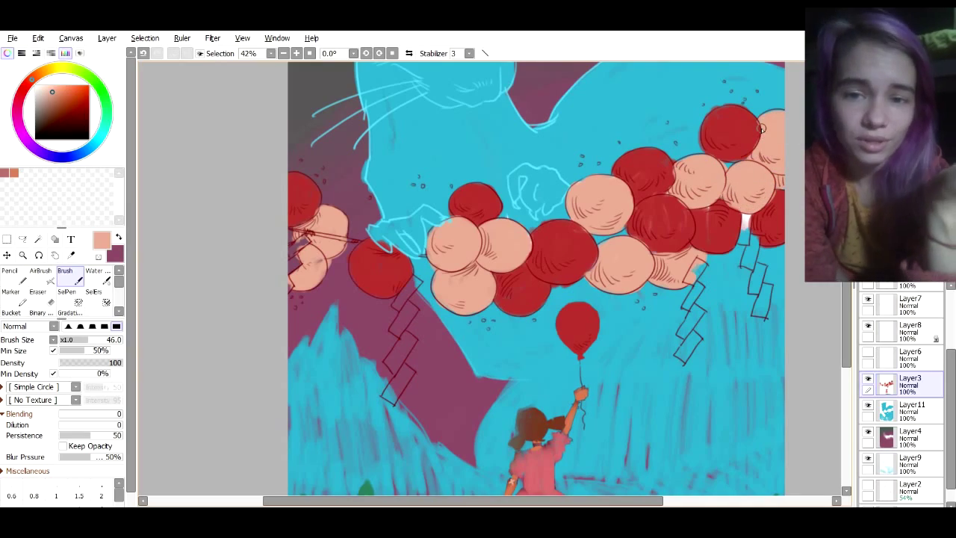
pyautogui.hscroll(3, 536, 278)
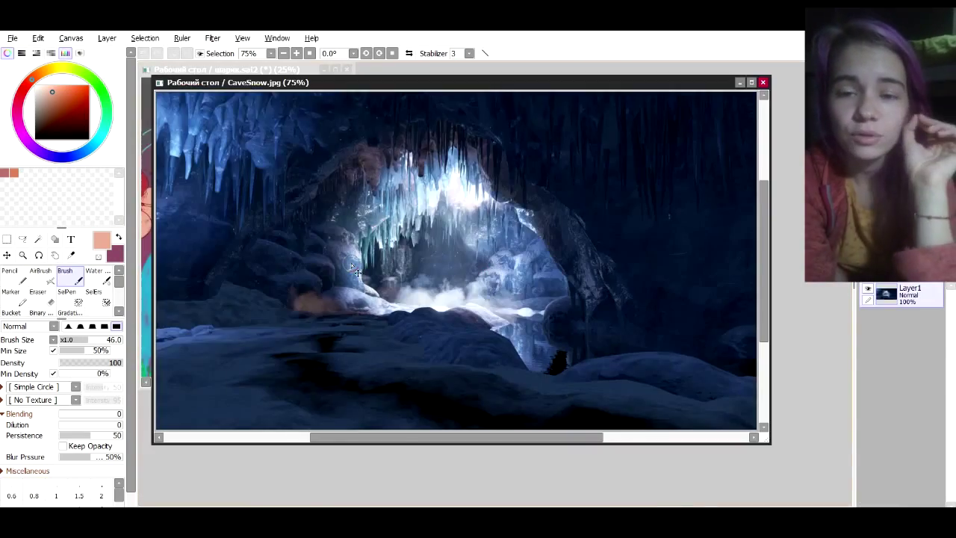
# Select the entire CaveSnow.jpg reference image and copy it
pyautogui.click(324, 71)
pyautogui.click(749, 347)
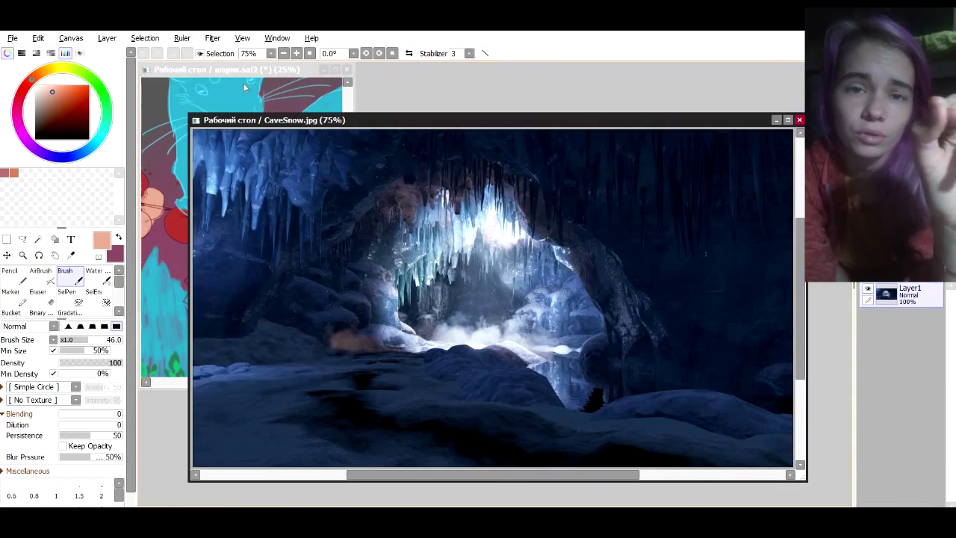
pyautogui.click(244, 85)
pyautogui.click(630, 249)
pyautogui.click(6, 239)
pyautogui.moveTo(194, 130); pyautogui.dragTo(793, 455)
pyautogui.hotkey('ctrl', 'c')
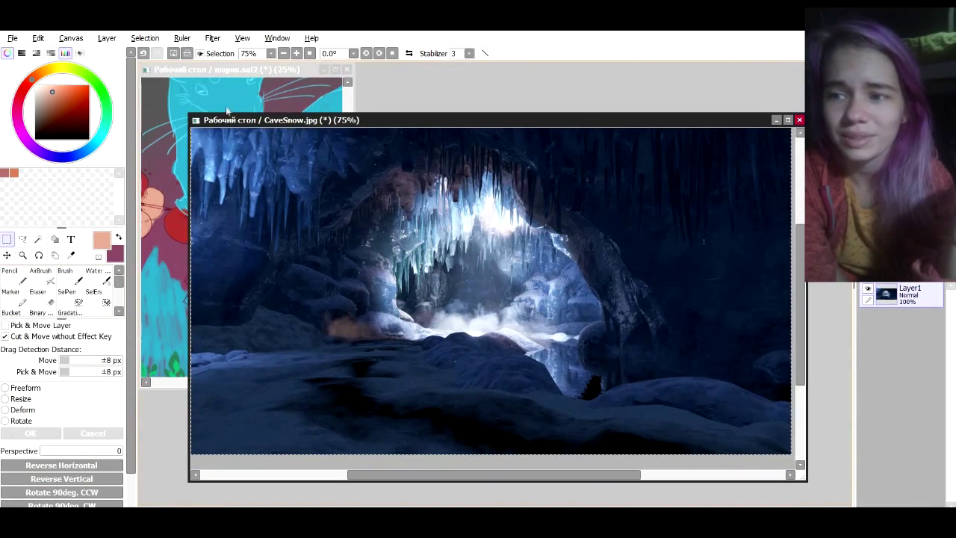
# Paste the cave picture into the girl-and-creature illustration and move it down over the creature's chest
pyautogui.click(227, 105)
pyautogui.hotkey('ctrl', 'v')
pyautogui.moveTo(304, 70); pyautogui.dragTo(352, 73)
pyautogui.click(383, 71)
pyautogui.scroll(-1, 509, 257)
pyautogui.click(7, 255)
pyautogui.moveTo(485, 127); pyautogui.dragTo(511, 227)
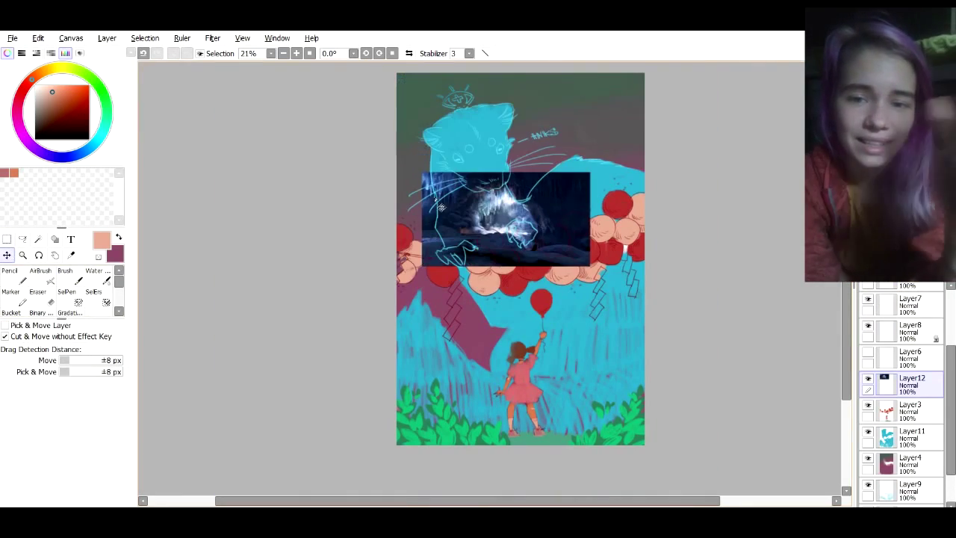
# Enlarge the pasted cave picture with a Freeform transform until it covers the whole canvas
pyautogui.click(7, 239)
pyautogui.click(5, 388)
pyautogui.moveTo(420, 171); pyautogui.dragTo(233, 52)
pyautogui.moveTo(592, 290); pyautogui.dragTo(796, 419)
pyautogui.moveTo(578, 148); pyautogui.dragTo(570, 194)
pyautogui.moveTo(783, 147); pyautogui.dragTo(858, 104)
pyautogui.moveTo(555, 121); pyautogui.dragTo(555, 95)
pyautogui.moveTo(581, 164); pyautogui.dragTo(564, 183)
pyautogui.press('Return')
# Move Layer12 below Layer11 and adjust the cave picture's placement behind the creature with another Freeform transform
pyautogui.moveTo(917, 391); pyautogui.dragTo(914, 445)
pyautogui.click(71, 276)
pyautogui.click(7, 239)
pyautogui.click(6, 387)
pyautogui.moveTo(531, 118); pyautogui.dragTo(530, 98)
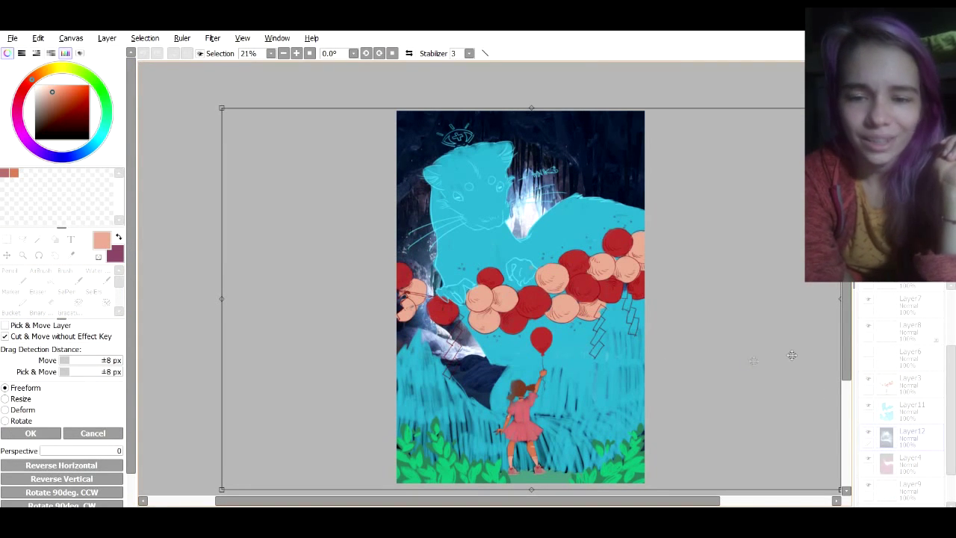
pyautogui.press('Return')
# Shift the cave picture's hue to -17 and raise its saturation with Hue/Saturation
pyautogui.click(212, 37)
pyautogui.moveTo(244, 53)
pyautogui.click(351, 57)
pyautogui.moveTo(473, 254)
pyautogui.mouseDown()
pyautogui.moveTo(431, 251)
pyautogui.moveTo(489, 255)
pyautogui.mouseUp()
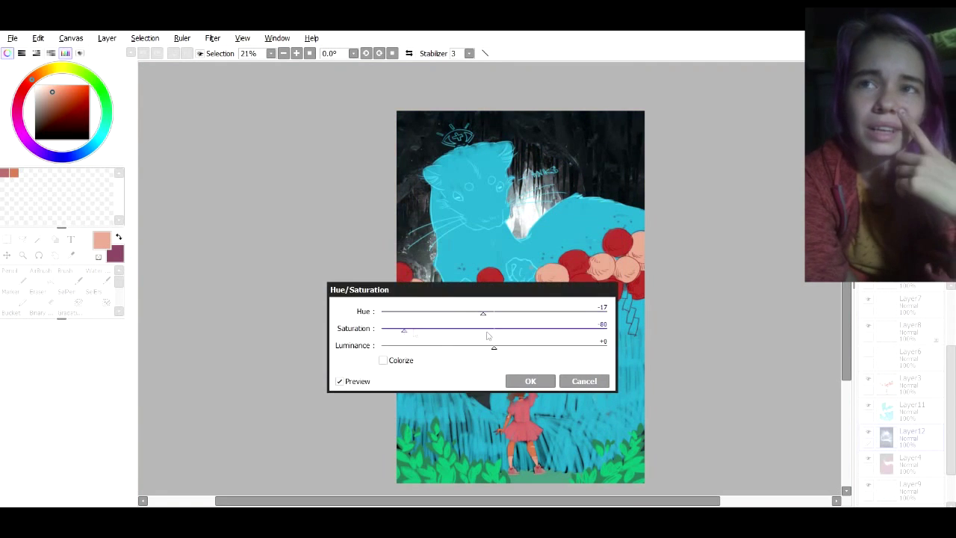
pyautogui.moveTo(402, 330); pyautogui.dragTo(565, 330)
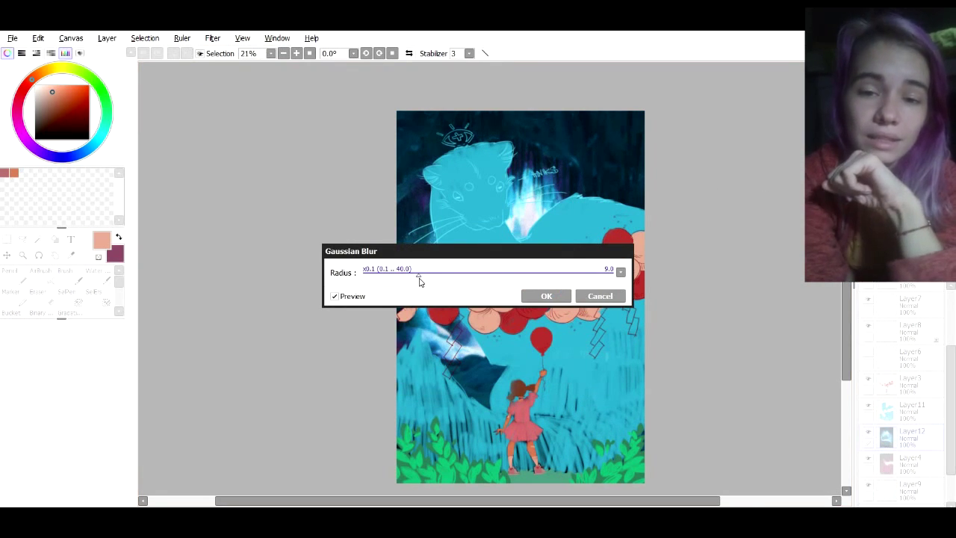
# Cancel the Gaussian Blur on the cave picture and save the illustration
pyautogui.click(599, 296)
pyautogui.scroll(1, 634, 384)
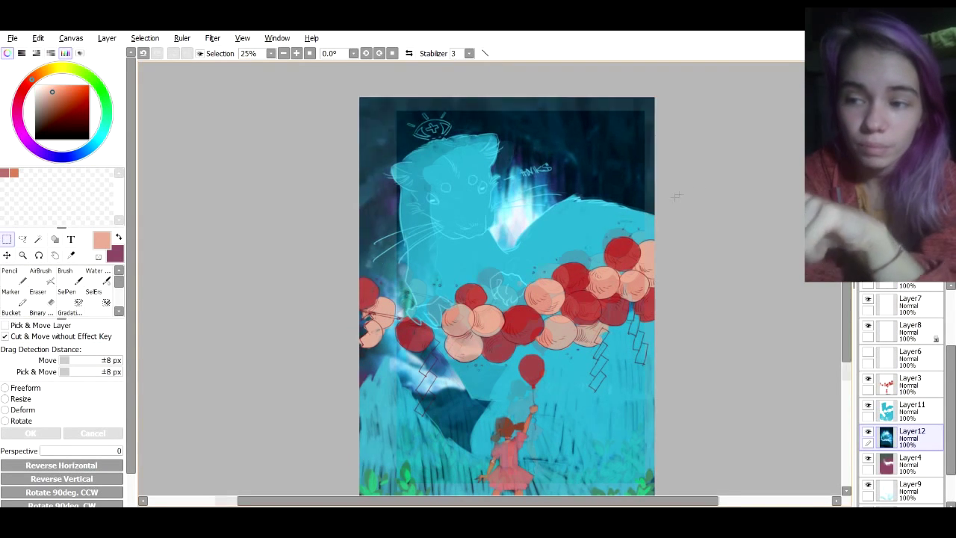
pyautogui.hotkey('ctrl', 's')
# Paint dark blue strokes over the cave wall above the creature's back on Layer12, with the brush at size 41
pyautogui.rightClick(451, 420)
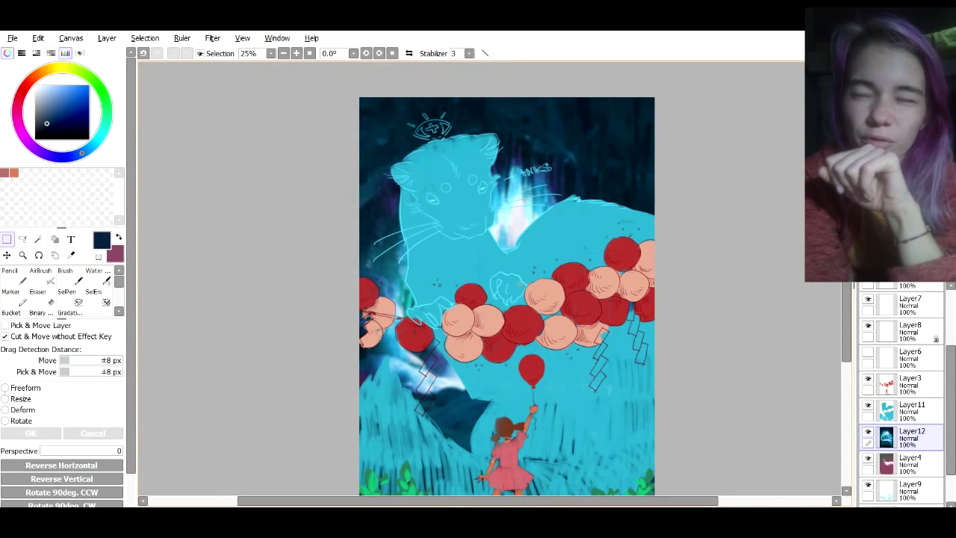
pyautogui.click(70, 275)
pyautogui.moveTo(79, 340); pyautogui.dragTo(86, 339)
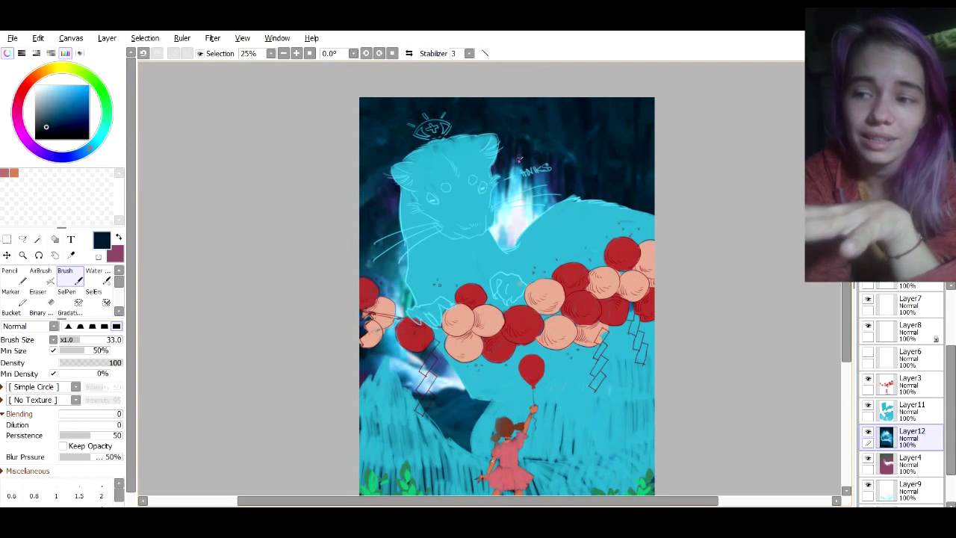
pyautogui.rightClick(518, 161)
pyautogui.click(82, 339)
pyautogui.moveTo(614, 179); pyautogui.dragTo(614, 203)
pyautogui.moveTo(620, 178)
pyautogui.mouseDown()
pyautogui.moveTo(619, 155)
pyautogui.moveTo(649, 210)
pyautogui.mouseUp()
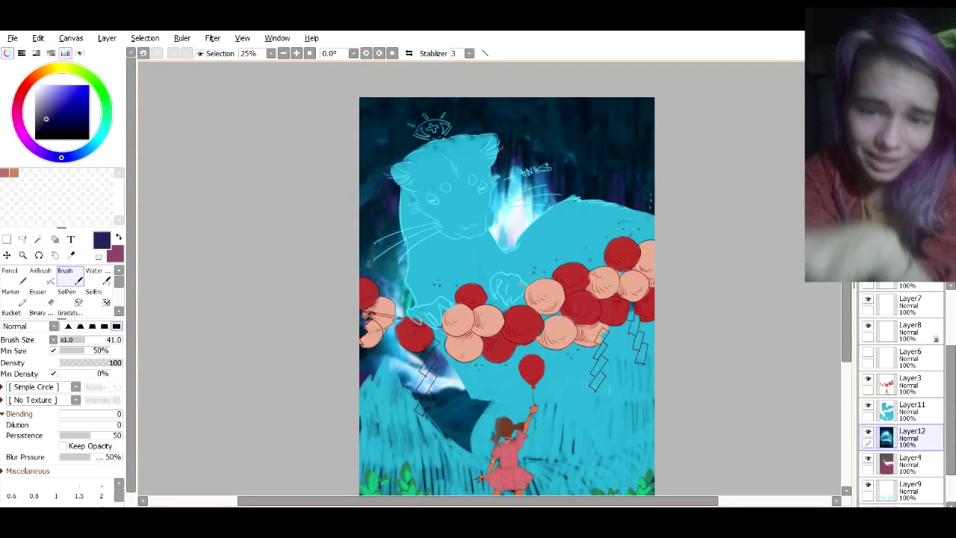
# Add dark indigo strokes to the cave rock around and above the creature's head, reducing the brush to size 20
pyautogui.moveTo(377, 158); pyautogui.dragTo(484, 117)
pyautogui.click(73, 340)
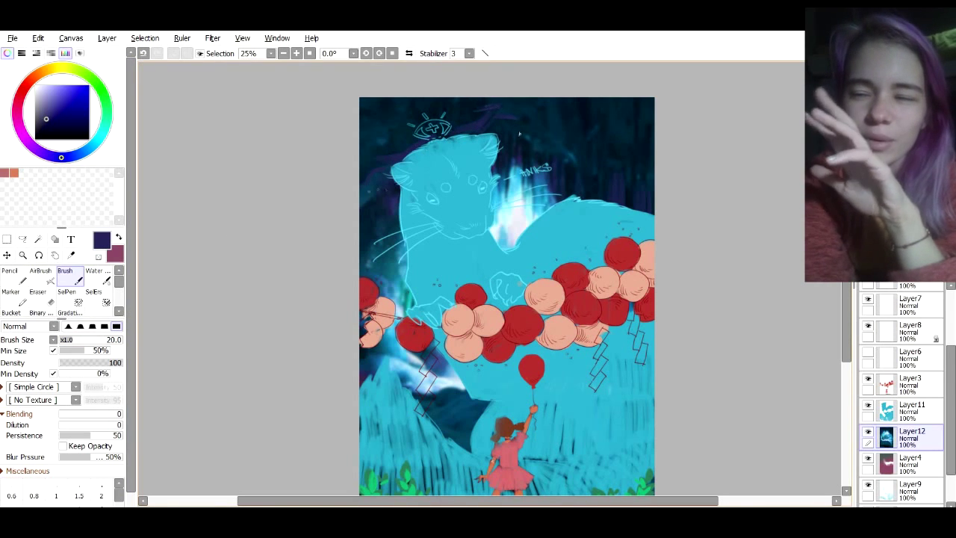
pyautogui.moveTo(451, 99); pyautogui.dragTo(420, 118)
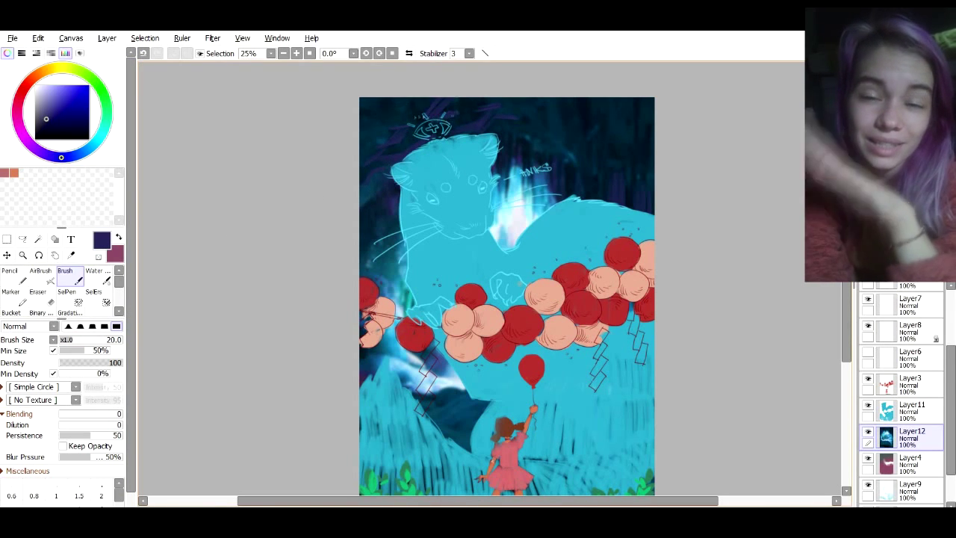
# Paint sampled dark and mid-blue strokes over the cave rocks below the garland's left end, changing the brush's edge shape
pyautogui.keyDown('alt'); pyautogui.click(443, 406); pyautogui.keyUp('alt')
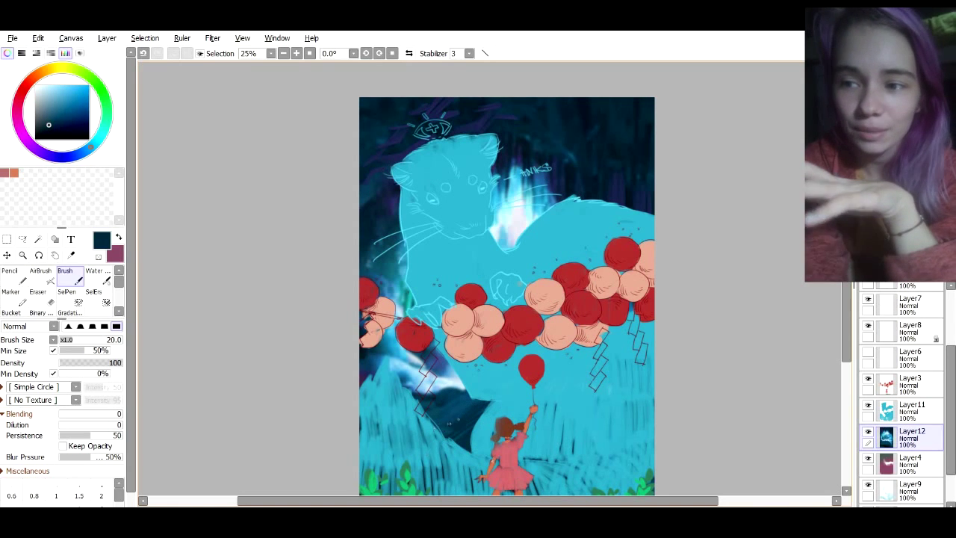
pyautogui.keyDown('alt'); pyautogui.click(415, 416); pyautogui.keyUp('alt')
pyautogui.press(']')
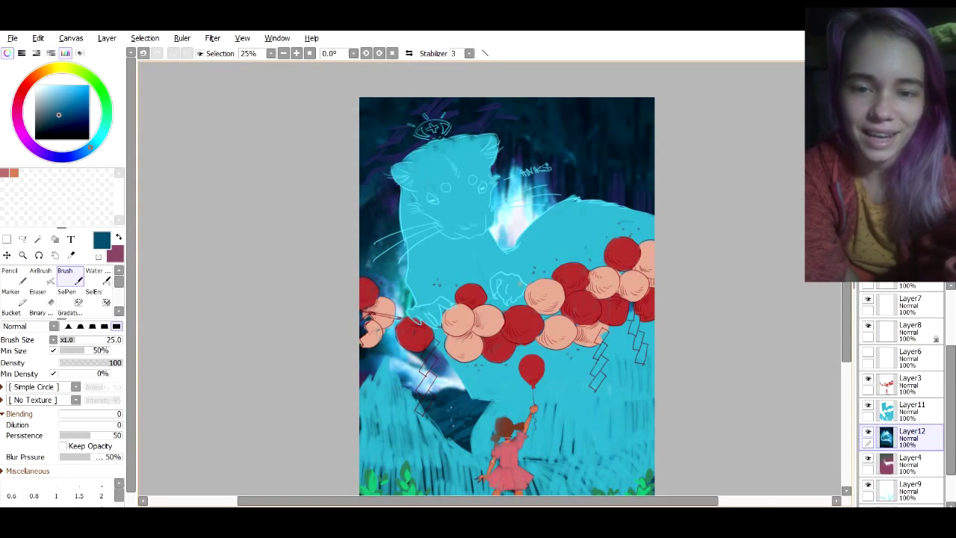
pyautogui.keyDown('alt'); pyautogui.click(449, 385); pyautogui.keyUp('alt')
pyautogui.click(80, 326)
pyautogui.moveTo(452, 387)
pyautogui.mouseDown()
pyautogui.moveTo(462, 391)
pyautogui.moveTo(437, 365)
pyautogui.mouseUp()
# Paint light blue streaks around the glowing cave opening beside the creature's head, finishing with a size 20 brush
pyautogui.click(69, 326)
pyautogui.click(85, 339)
pyautogui.keyDown('alt'); pyautogui.click(536, 185); pyautogui.keyUp('alt')
pyautogui.moveTo(538, 174); pyautogui.dragTo(550, 214)
pyautogui.click(72, 340)
pyautogui.moveTo(488, 200); pyautogui.dragTo(503, 195)
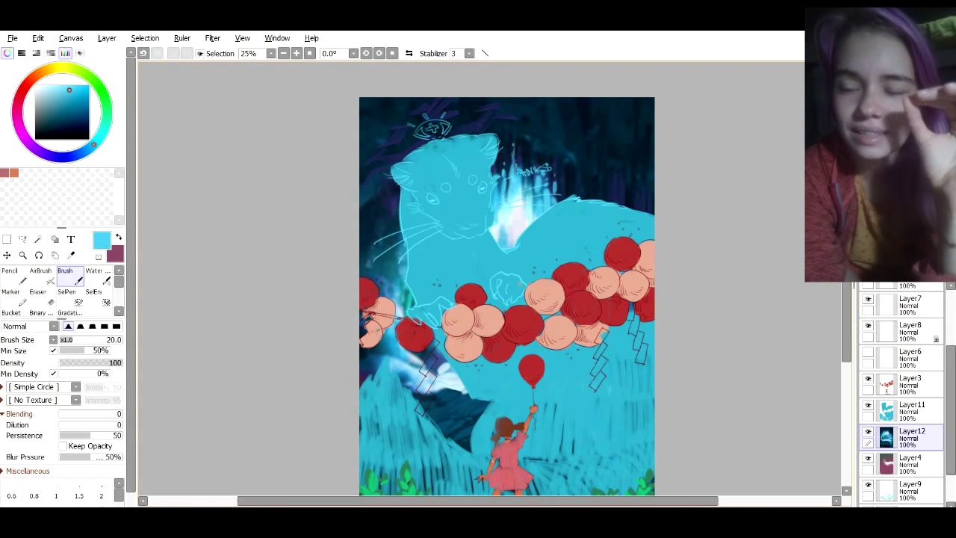
# Add bright icy streaks along the creature's chest edge and on the rocks below the garland's left end
pyautogui.moveTo(400, 257)
pyautogui.mouseDown()
pyautogui.moveTo(403, 269)
pyautogui.moveTo(389, 266)
pyautogui.mouseUp()
pyautogui.moveTo(397, 211); pyautogui.dragTo(409, 271)
pyautogui.rightClick(522, 222)
pyautogui.moveTo(401, 232); pyautogui.dragTo(407, 273)
pyautogui.moveTo(415, 374); pyautogui.dragTo(390, 364)
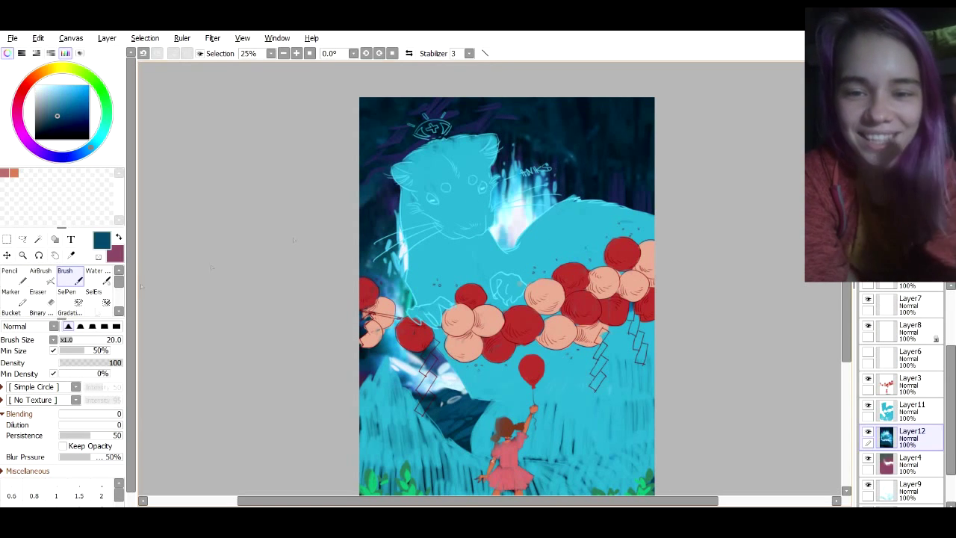
# Paint dark teal branching shapes on the cave wall above the creature's back, reducing the brush from size 38 to 21
pyautogui.keyDown('alt'); pyautogui.click(571, 159); pyautogui.keyUp('alt')
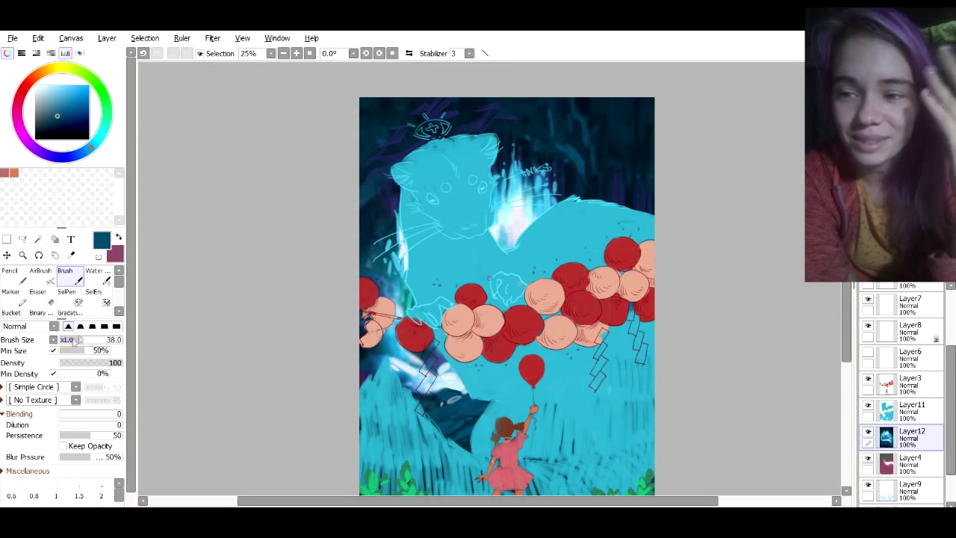
pyautogui.press('[')
pyautogui.press('[')
pyautogui.press('[')
pyautogui.press('[')
pyautogui.press('[')
pyautogui.press('[')
pyautogui.press('[')
pyautogui.press('[')
pyautogui.press('[')
pyautogui.press('[')
pyautogui.press('[')
pyautogui.press('[')
pyautogui.press('[')
pyautogui.press('[')
pyautogui.press('[')
pyautogui.press('[')
pyautogui.press('[')
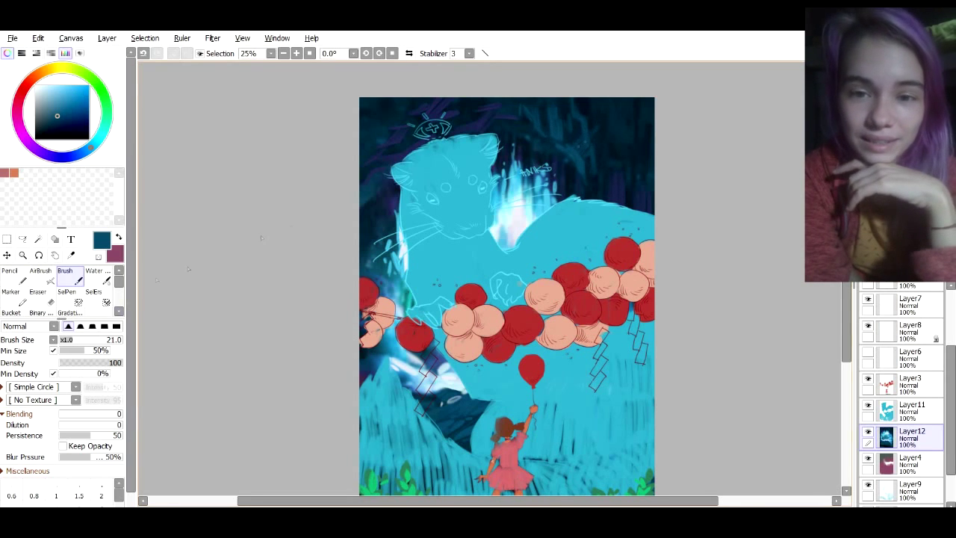
# Build up the dark teal shapes on the upper cave wall with the brush enlarged to size 31
pyautogui.press(']')
pyautogui.press(']')
pyautogui.press(']')
pyautogui.press(']')
pyautogui.press(']')
pyautogui.press(']')
pyautogui.press(']')
pyautogui.press(']')
pyautogui.press(']')
pyautogui.press(']')
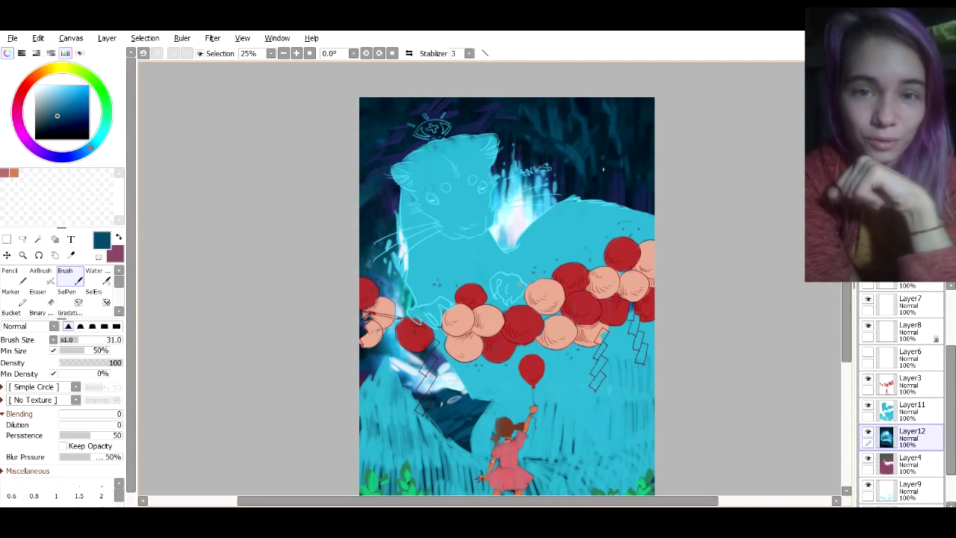
pyautogui.moveTo(846, 328); pyautogui.dragTo(846, 333)
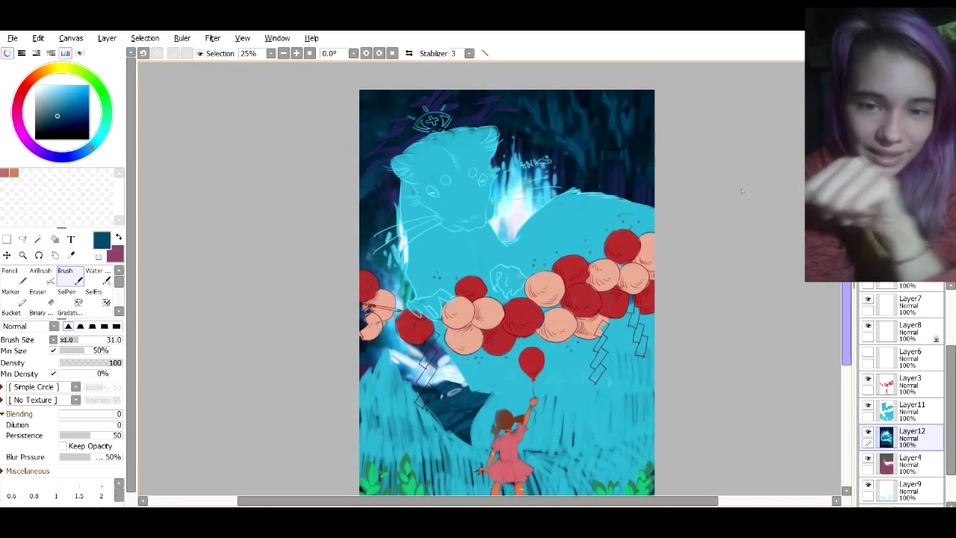
# Dab near-white and light blue highlights onto the upper cave rocks with a size 20 brush
pyautogui.press('[')
pyautogui.press('[')
pyautogui.press('[')
pyautogui.press('[')
pyautogui.press('[')
pyautogui.press('[')
pyautogui.press('[')
pyautogui.press('[')
pyautogui.press('[')
pyautogui.press('[')
pyautogui.press('[')
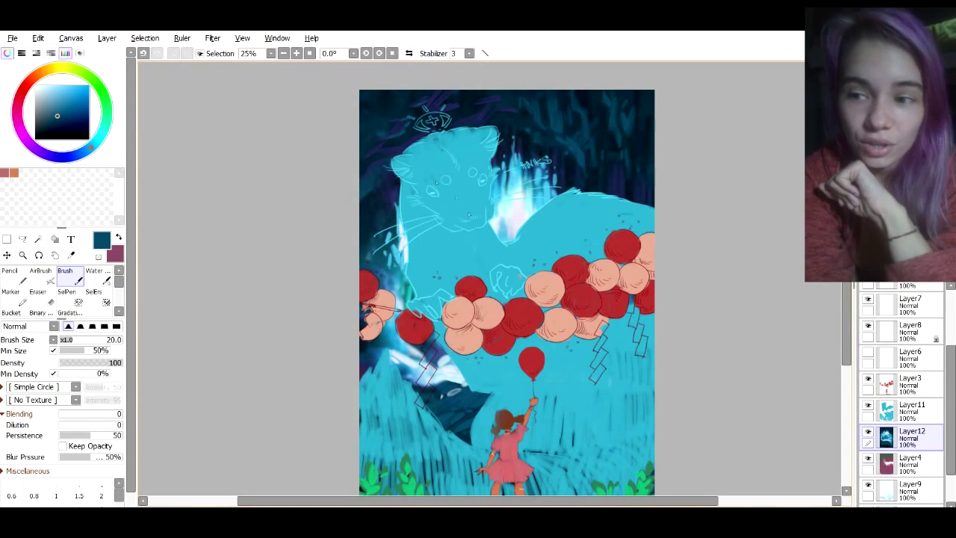
pyautogui.keyDown('alt'); pyautogui.click(515, 223); pyautogui.keyUp('alt')
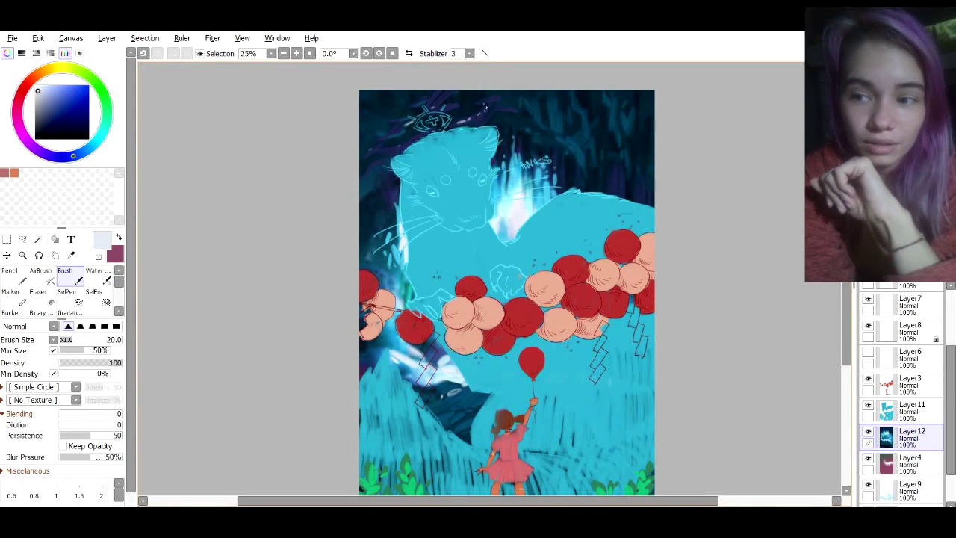
pyautogui.keyDown('alt'); pyautogui.click(546, 190); pyautogui.keyUp('alt')
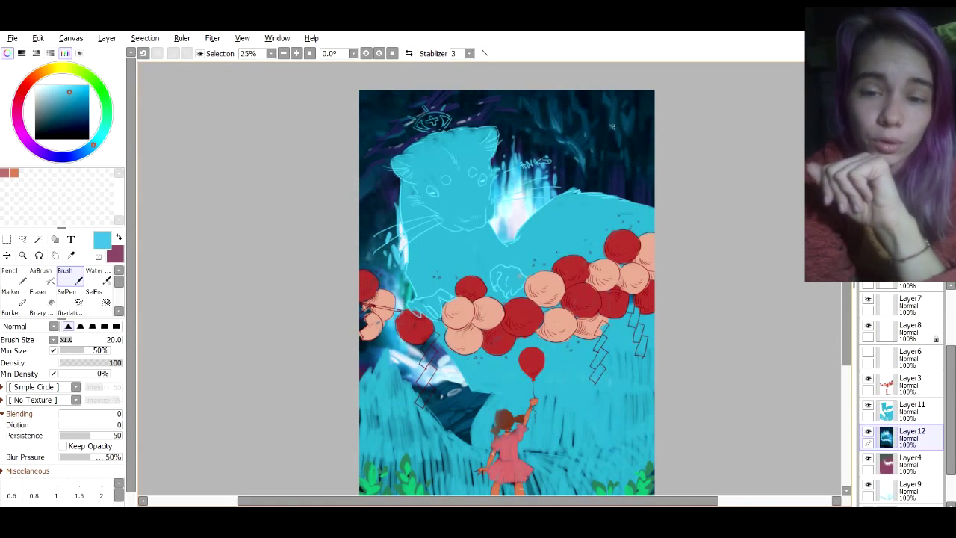
# Darken the cave wall above the creature's back with sampled dark blues and a size 40 brush
pyautogui.keyDown('alt'); pyautogui.click(637, 141); pyautogui.keyUp('alt')
pyautogui.press(']')
pyautogui.press(']')
pyautogui.press(']')
pyautogui.press(']')
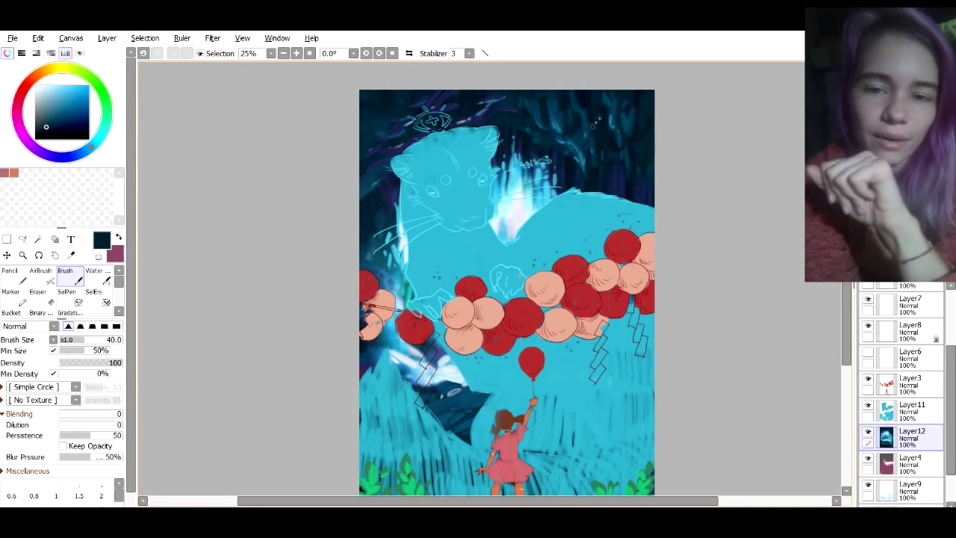
pyautogui.keyDown('alt'); pyautogui.click(600, 124); pyautogui.keyUp('alt')
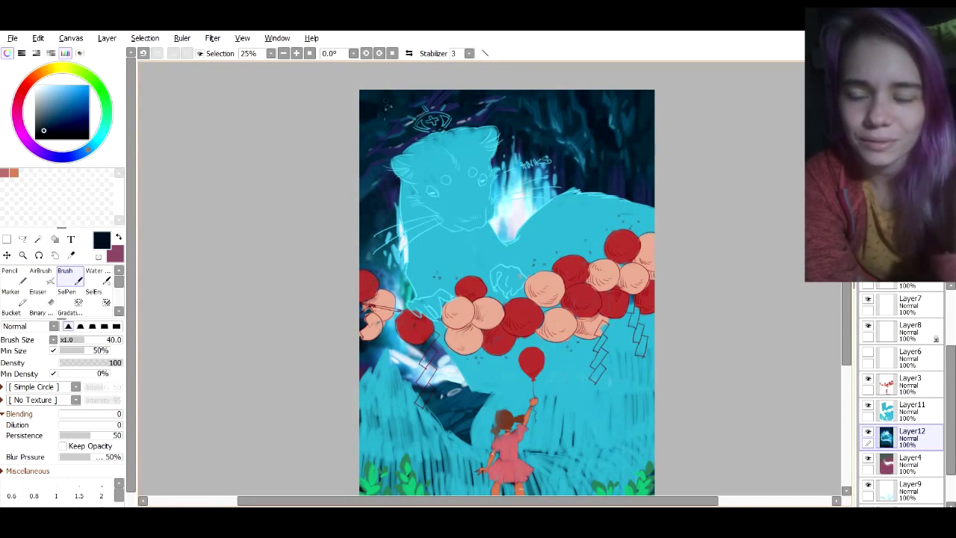
# Touch up the upper cave wall with a sampled dark teal and a size 18 brush, undoing the last stroke
pyautogui.keyDown('alt'); pyautogui.click(381, 108); pyautogui.keyUp('alt')
pyautogui.press('[')
pyautogui.press('[')
pyautogui.press('[')
pyautogui.press('[')
pyautogui.press('[')
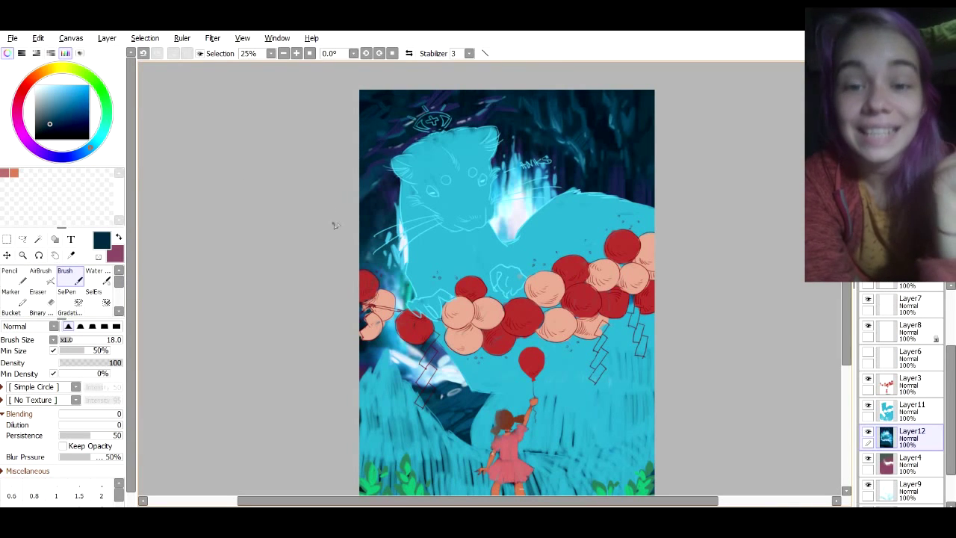
pyautogui.hotkey('ctrl', 'z')
pyautogui.click(646, 132)
pyautogui.moveTo(761, 159); pyautogui.dragTo(756, 123)
# Darken the cave wall beside the creature's head with a sampled dark blue and a size 28 brush
pyautogui.keyDown('alt'); pyautogui.click(363, 158); pyautogui.keyUp('alt')
pyautogui.press(']')
pyautogui.press(']')
pyautogui.press(']')
pyautogui.moveTo(363, 154); pyautogui.dragTo(363, 170)
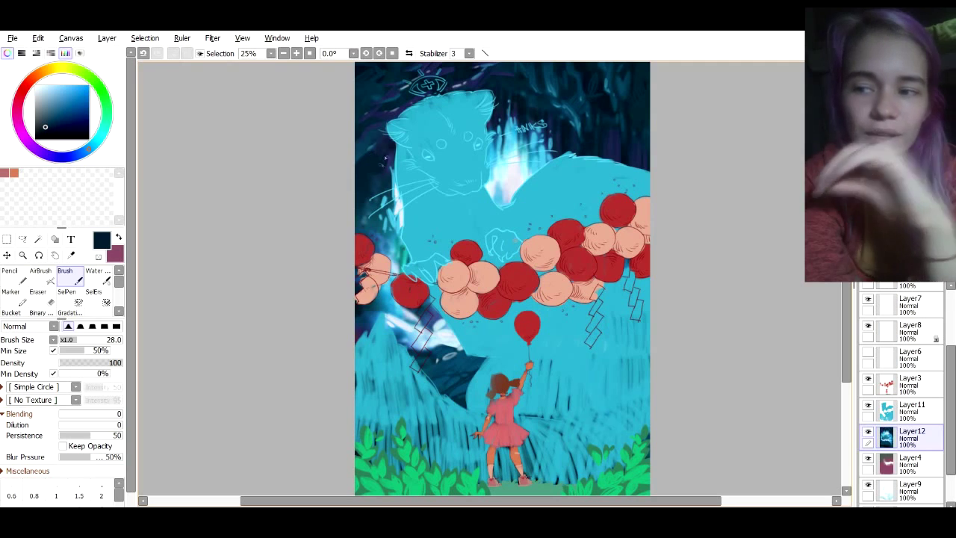
pyautogui.scroll(2, 365, 363)
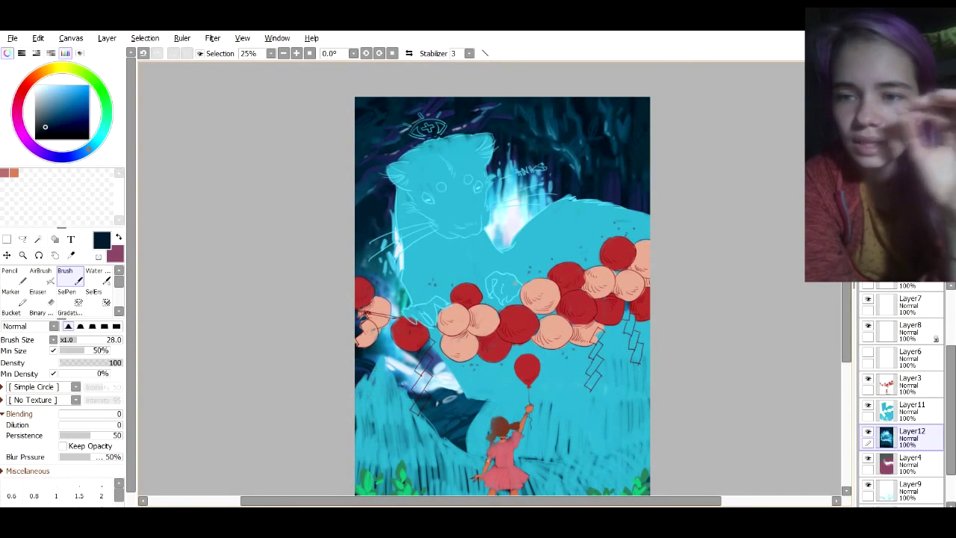
# Add a pale blue highlight beside the creature's foreleg using colours sampled from the cave's glow and the size 28 brush
pyautogui.keyDown('alt'); pyautogui.click(365, 363); pyautogui.keyUp('alt')
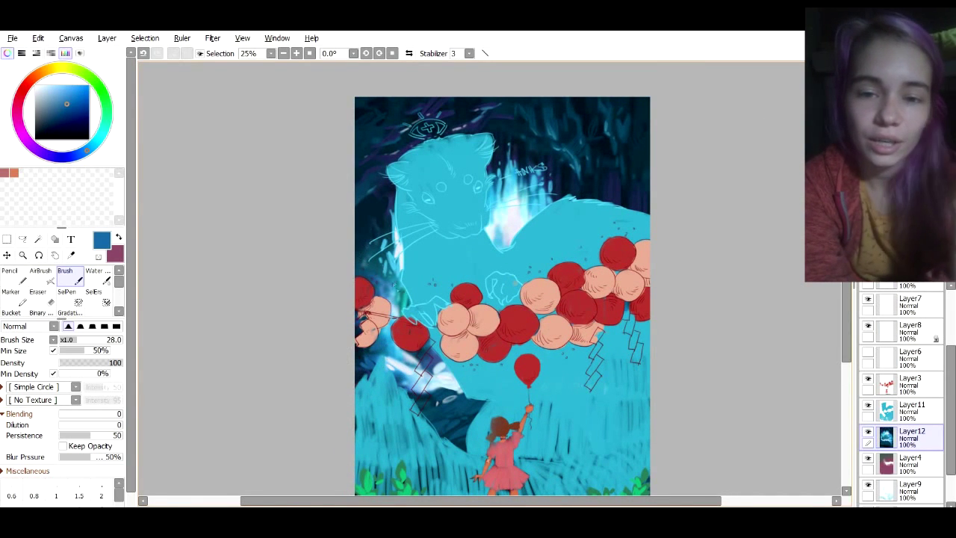
pyautogui.keyDown('alt'); pyautogui.click(398, 298); pyautogui.keyUp('alt')
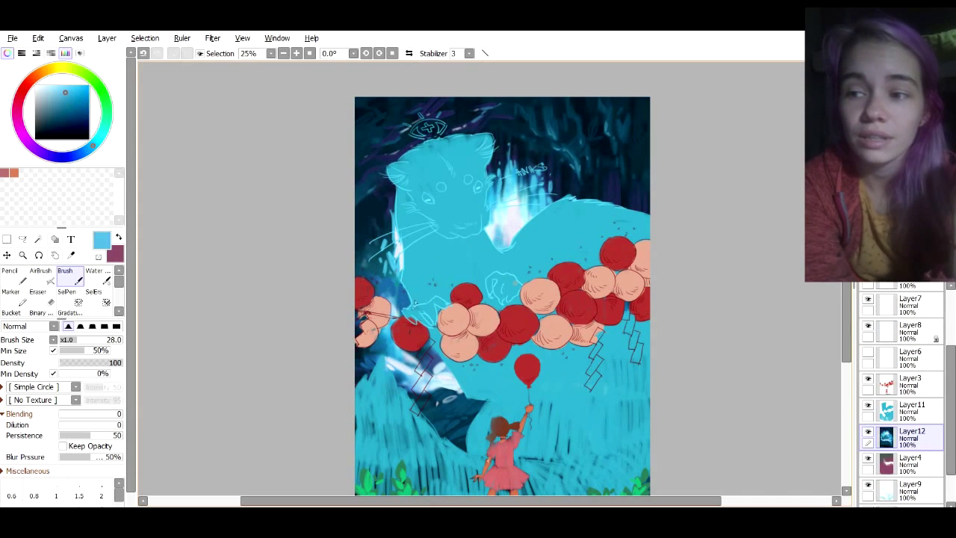
pyautogui.keyDown('alt'); pyautogui.click(510, 235); pyautogui.keyUp('alt')
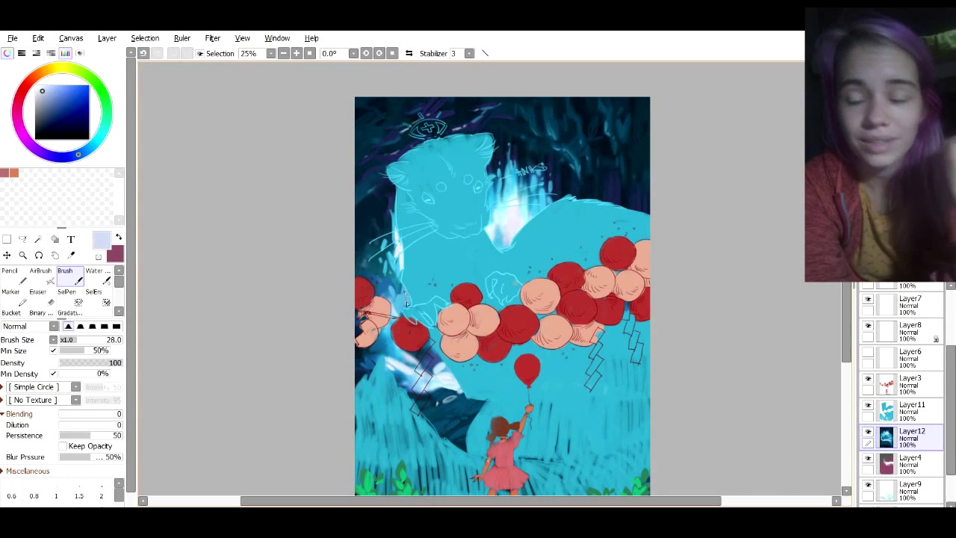
pyautogui.moveTo(405, 290); pyautogui.dragTo(402, 305)
pyautogui.keyDown('alt'); pyautogui.click(525, 210); pyautogui.keyUp('alt')
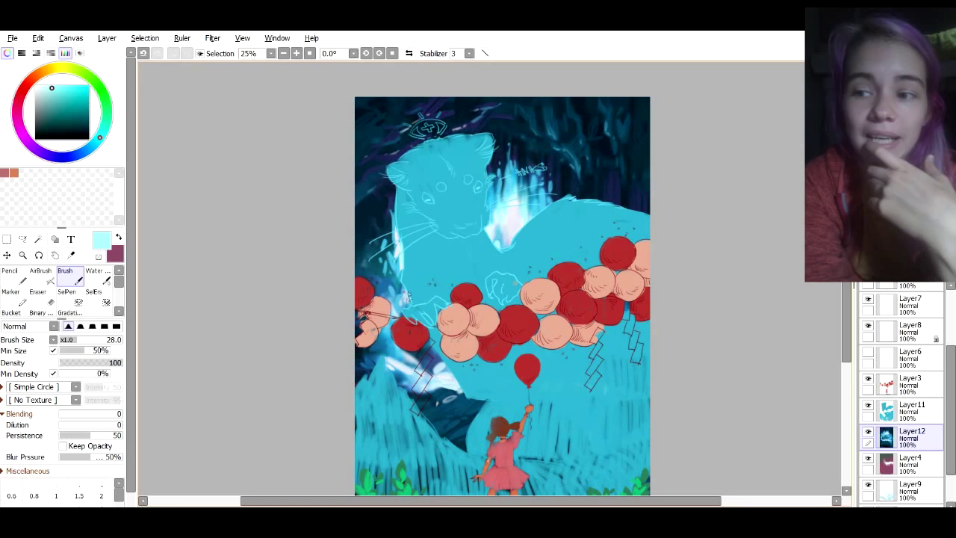
pyautogui.scroll(-2, 515, 254)
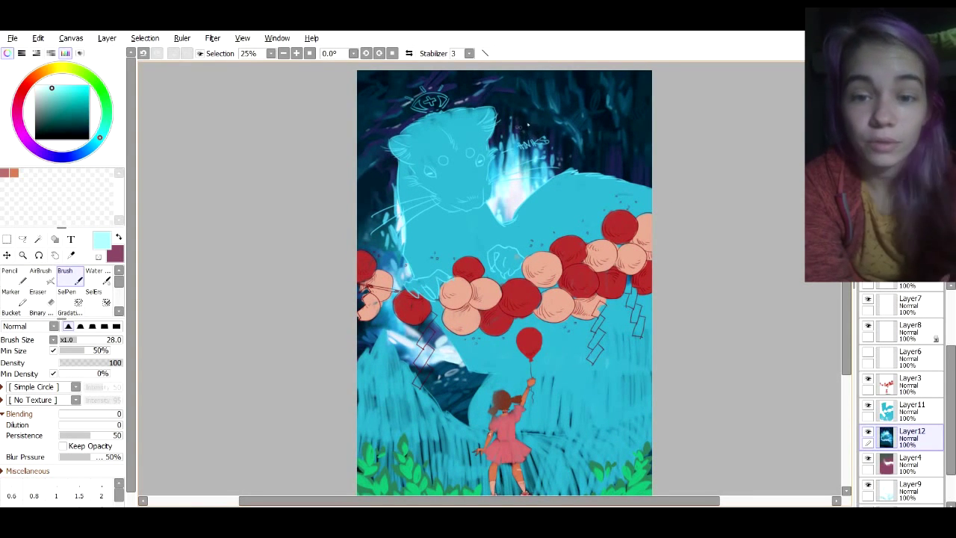
pyautogui.moveTo(590, 191); pyautogui.dragTo(569, 189)
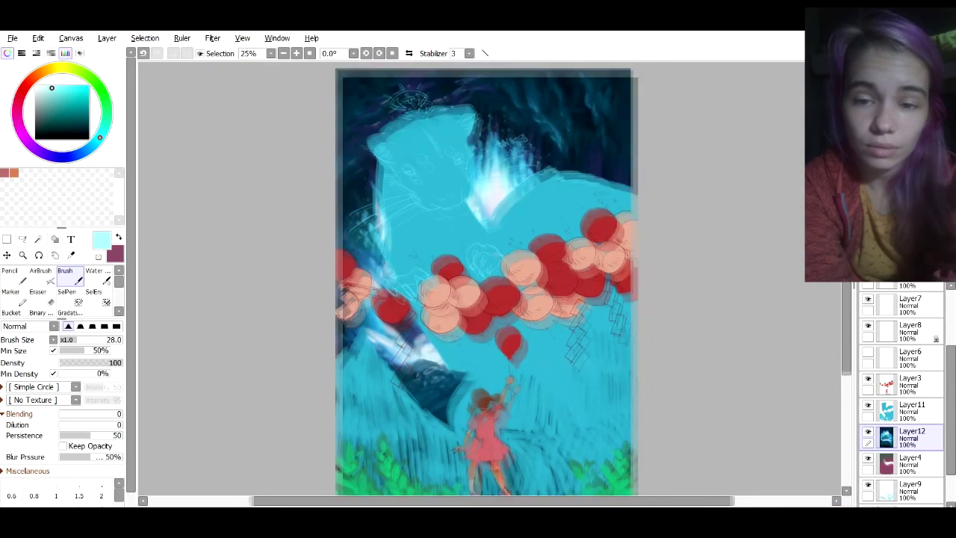
# Add sampled teal and blue touches to the cave wall above the creature's back and the gap below the balloons, with brush sizes 9 to 36
pyautogui.keyDown('alt'); pyautogui.click(583, 133); pyautogui.keyUp('alt')
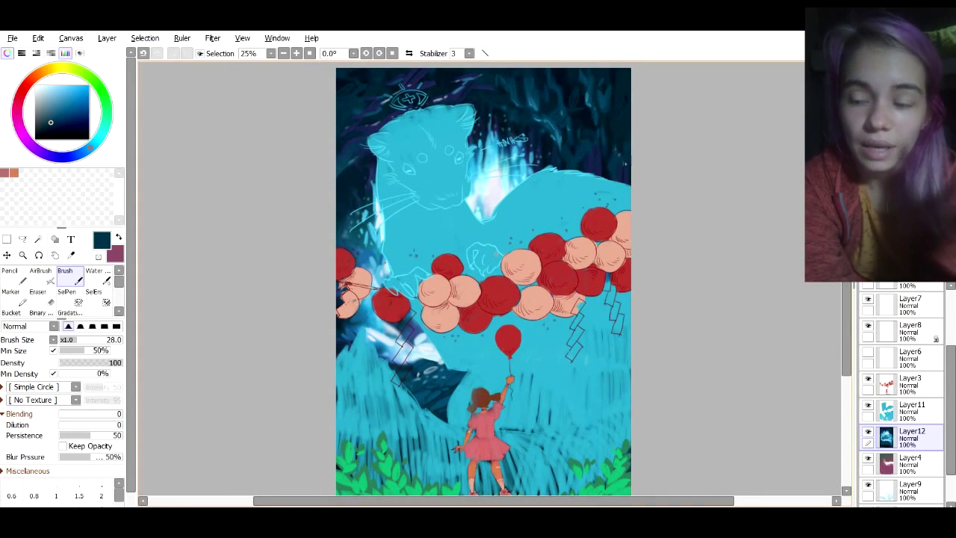
pyautogui.keyDown('alt'); pyautogui.click(616, 128); pyautogui.keyUp('alt')
pyautogui.click(63, 340)
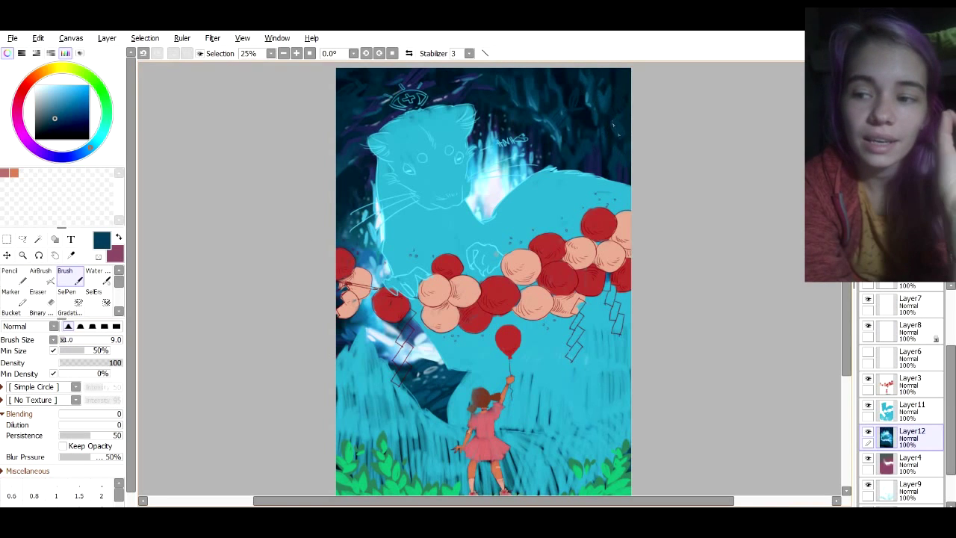
pyautogui.keyDown('alt'); pyautogui.click(616, 166); pyautogui.keyUp('alt')
pyautogui.click(70, 339)
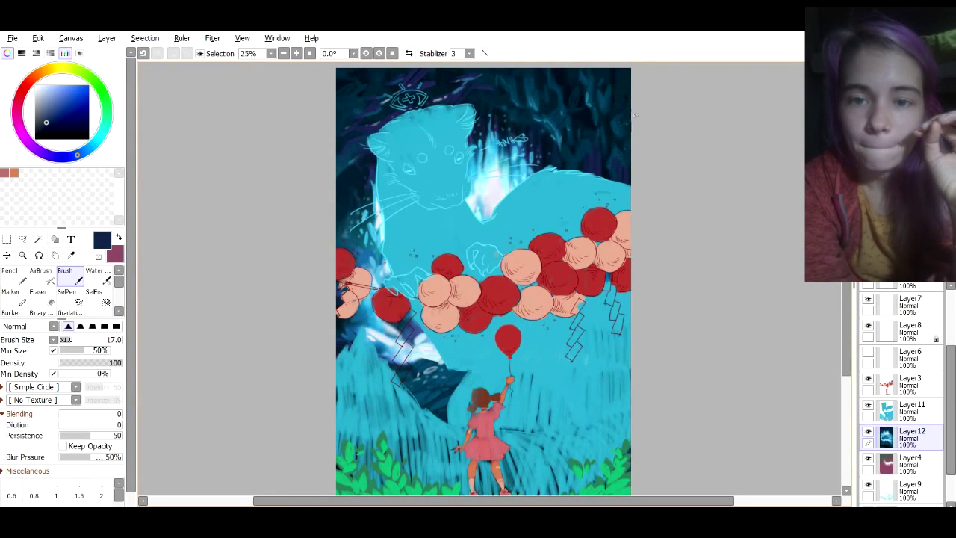
pyautogui.keyDown('alt'); pyautogui.click(407, 342); pyautogui.keyUp('alt')
pyautogui.click(81, 340)
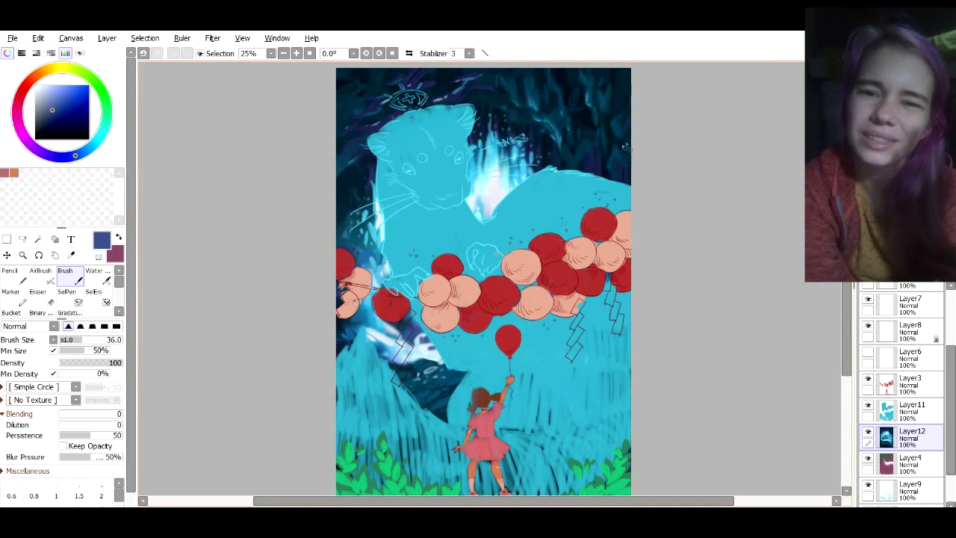
pyautogui.moveTo(441, 355); pyautogui.dragTo(433, 385)
pyautogui.keyDown('alt'); pyautogui.click(430, 385); pyautogui.keyUp('alt')
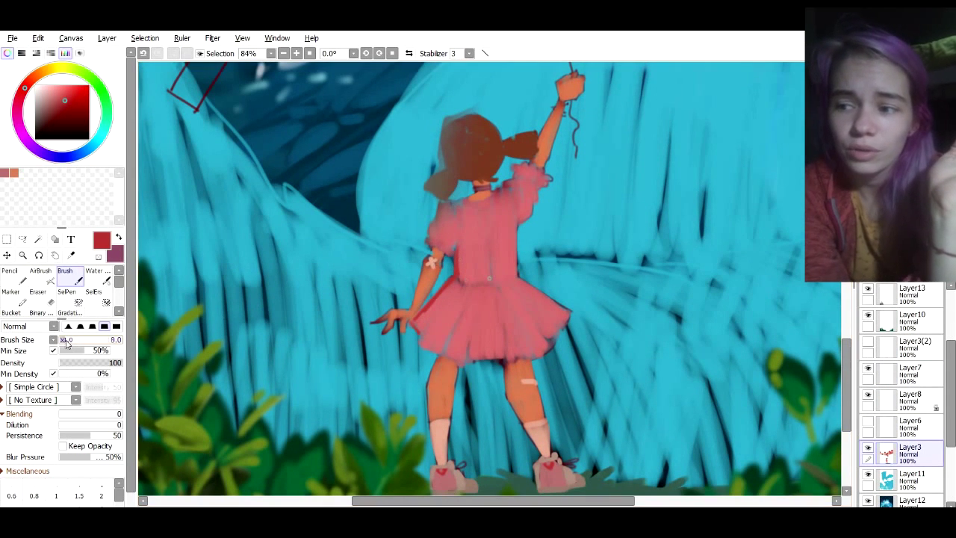
# Repaint the girl's dress on Layer3 in sampled pink with a size 56 brush and trim its hem with a size 17 eraser
pyautogui.click(65, 340)
pyautogui.keyDown('alt'); pyautogui.click(489, 232); pyautogui.keyUp('alt')
pyautogui.click(94, 340)
pyautogui.moveTo(499, 205); pyautogui.dragTo(498, 246)
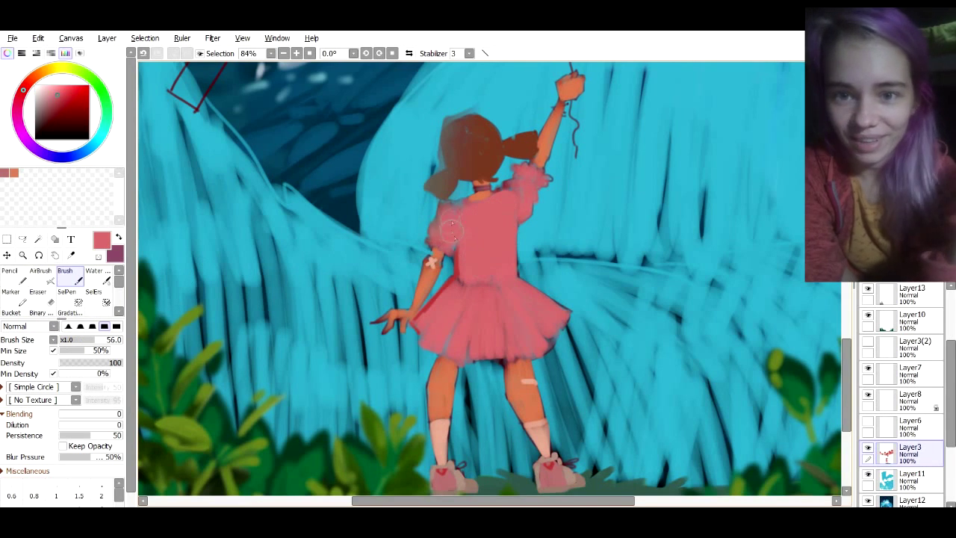
pyautogui.press('e')
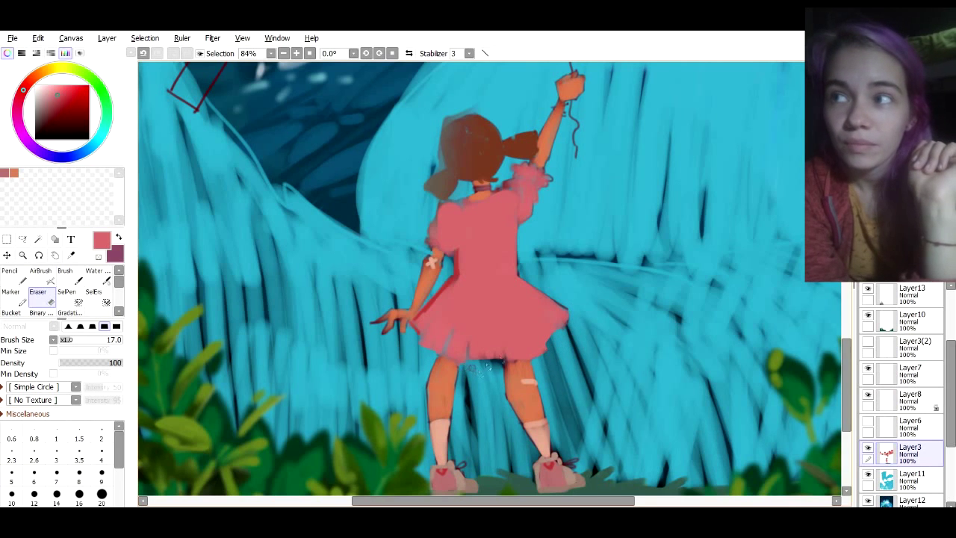
# Paint the bodice of the girl's dress in a sampled deep red with a size 32 brush
pyautogui.press('b')
pyautogui.keyDown('alt'); pyautogui.click(442, 275); pyautogui.keyUp('alt')
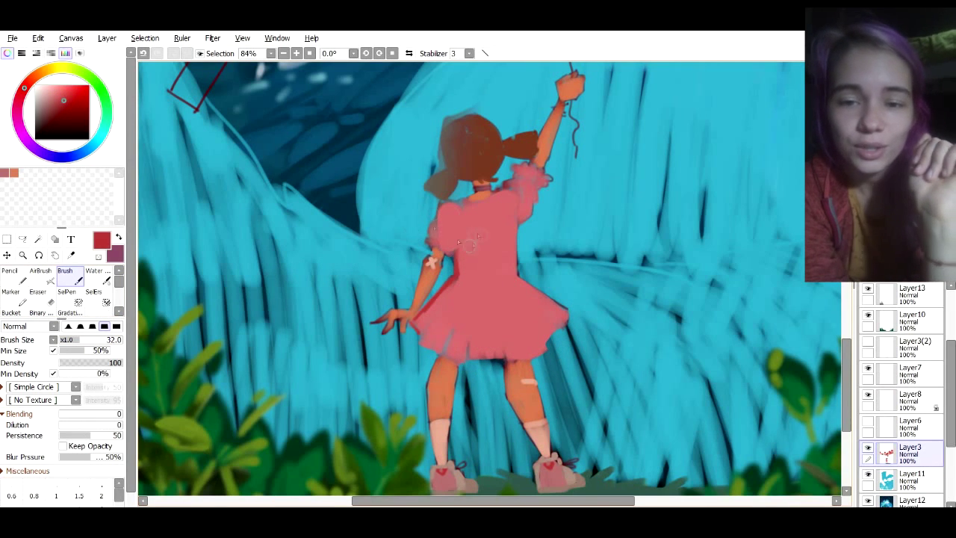
pyautogui.moveTo(466, 251)
pyautogui.mouseDown()
pyautogui.moveTo(467, 215)
pyautogui.moveTo(496, 236)
pyautogui.moveTo(450, 200)
pyautogui.moveTo(500, 200)
pyautogui.moveTo(519, 210)
pyautogui.moveTo(461, 245)
pyautogui.mouseUp()
# Shade the folds of both puff sleeves in a sampled muted pink with a size 12 brush
pyautogui.press('[')
pyautogui.press('[')
pyautogui.press('[')
pyautogui.press('[')
pyautogui.press('[')
pyautogui.press('[')
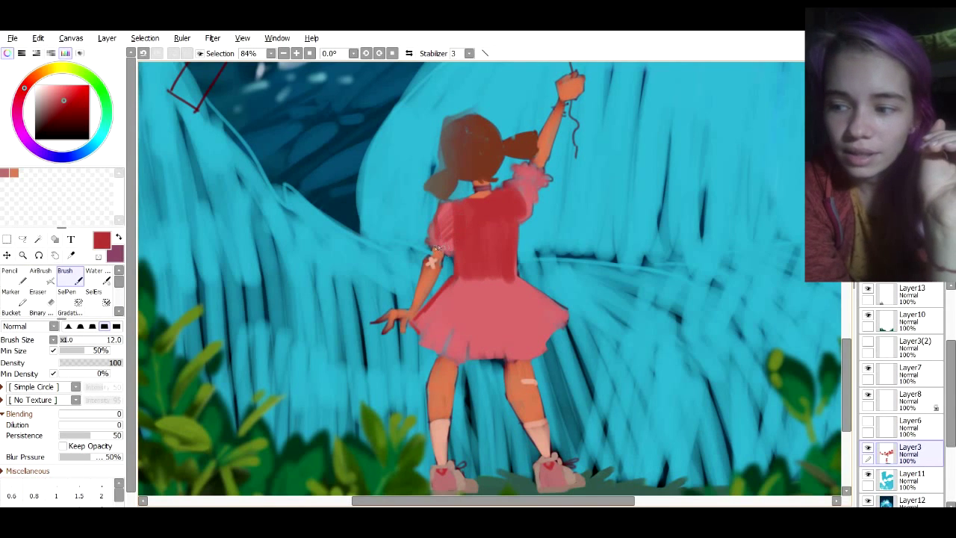
pyautogui.keyDown('alt'); pyautogui.click(450, 251); pyautogui.keyUp('alt')
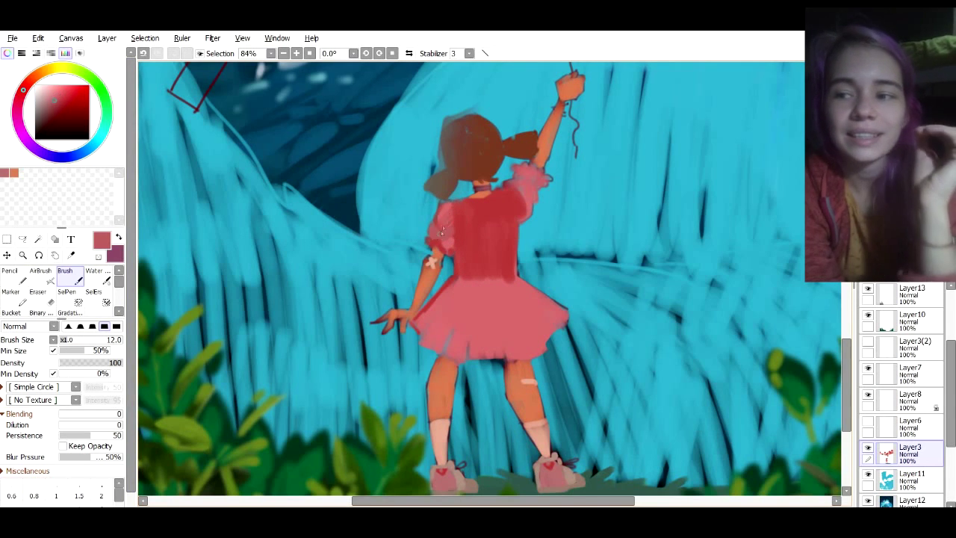
pyautogui.moveTo(442, 233); pyautogui.dragTo(451, 244)
pyautogui.moveTo(531, 182); pyautogui.dragTo(545, 181)
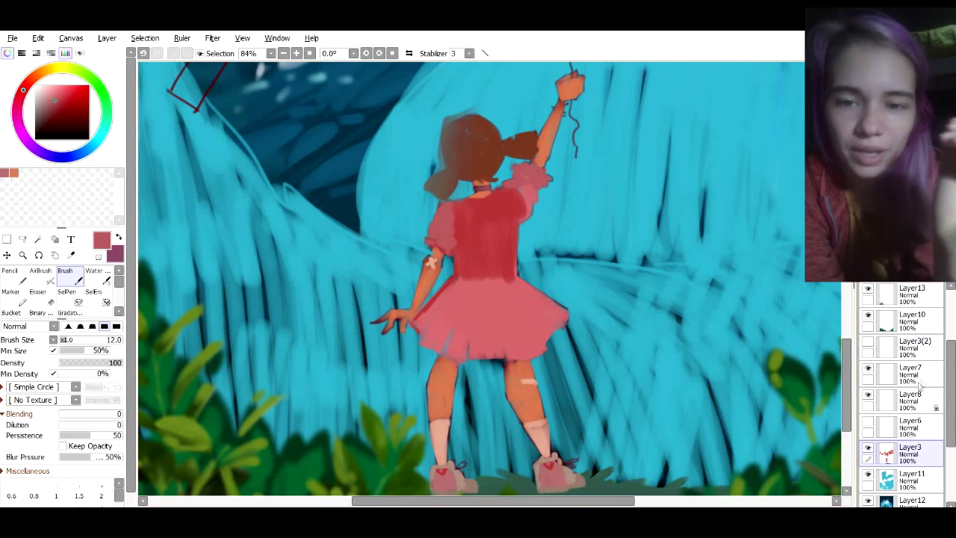
# Check the contents of Layer3(2) and other layers by toggling their visibility, and return to Layer3
pyautogui.click(869, 342)
pyautogui.click(869, 342)
pyautogui.moveTo(951, 388)
pyautogui.mouseDown()
pyautogui.moveTo(950, 336)
pyautogui.moveTo(950, 445)
pyautogui.moveTo(950, 431)
pyautogui.mouseUp()
pyautogui.click(910, 321)
pyautogui.click(869, 316)
pyautogui.click(869, 315)
pyautogui.click(869, 308)
pyautogui.click(870, 308)
pyautogui.click(910, 382)
# Erase the loose lace lines around the girl's shoes with a size 17 eraser
pyautogui.press('e')
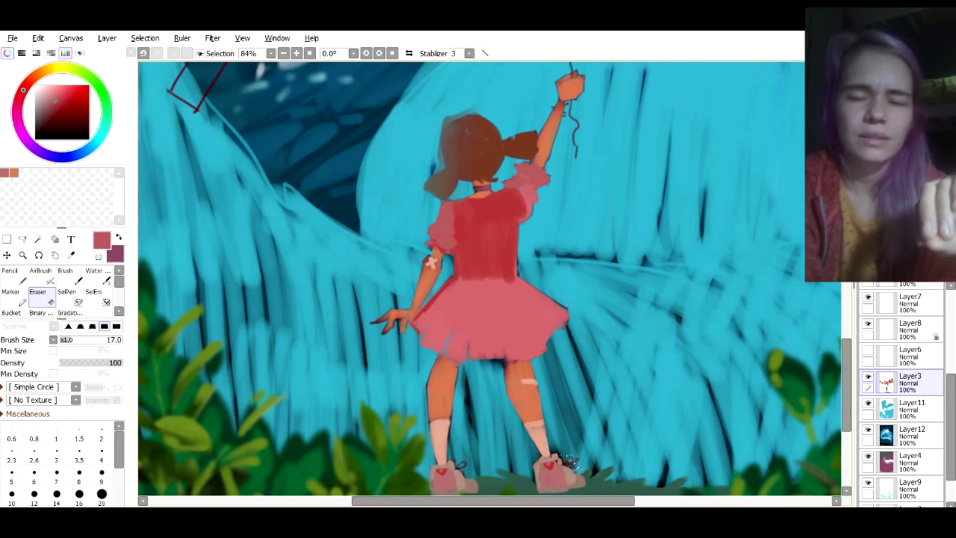
pyautogui.moveTo(607, 315); pyautogui.dragTo(591, 281)
pyautogui.keyDown('alt'); pyautogui.click(521, 444); pyautogui.keyUp('alt')
pyautogui.press('b')
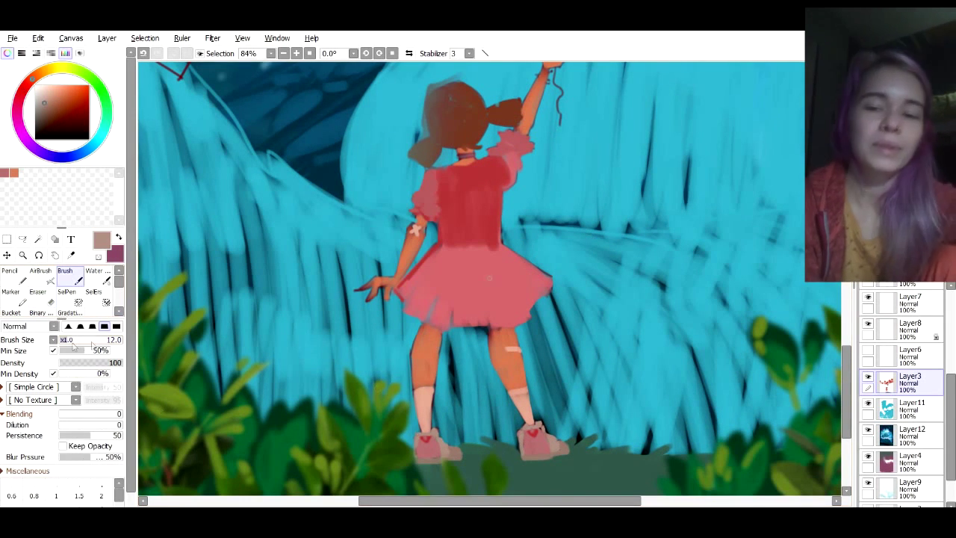
# Cover the skirt in deep red and paint muted pink folds along its hem and side edges with a size 10 brush
pyautogui.keyDown('alt'); pyautogui.click(472, 192); pyautogui.keyUp('alt')
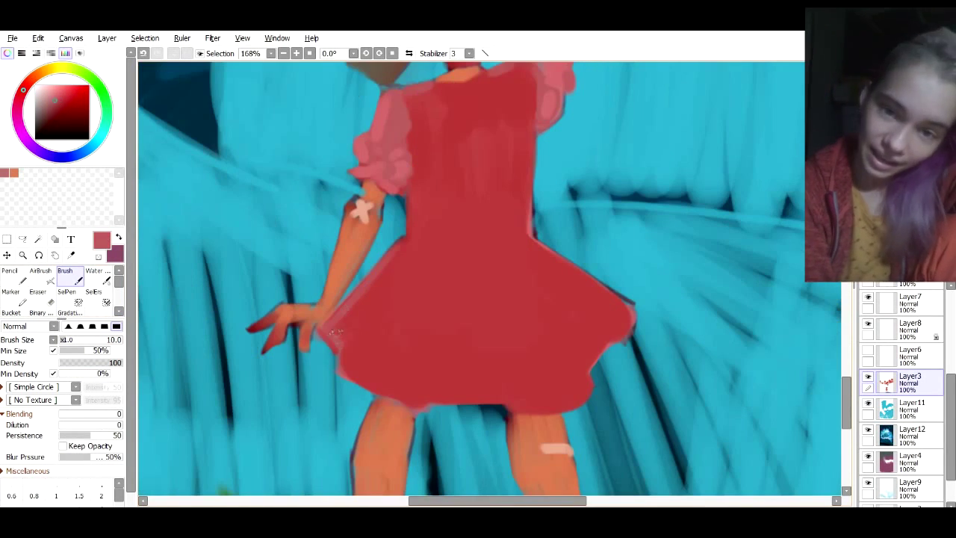
pyautogui.moveTo(377, 279)
pyautogui.mouseDown()
pyautogui.moveTo(341, 333)
pyautogui.moveTo(393, 394)
pyautogui.mouseUp()
pyautogui.moveTo(468, 393)
pyautogui.mouseDown()
pyautogui.moveTo(464, 366)
pyautogui.moveTo(440, 395)
pyautogui.moveTo(459, 352)
pyautogui.mouseUp()
pyautogui.moveTo(554, 364); pyautogui.dragTo(575, 403)
pyautogui.moveTo(608, 328); pyautogui.dragTo(582, 360)
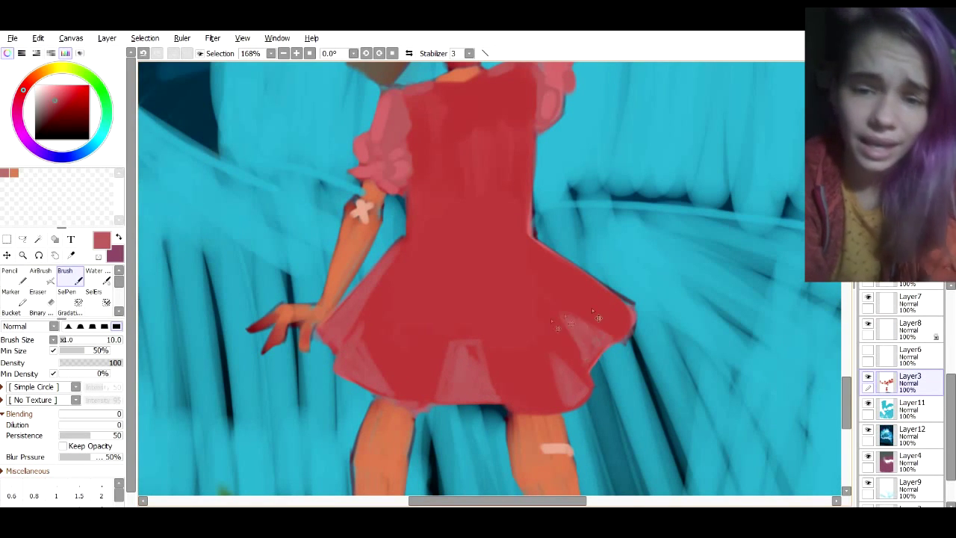
pyautogui.moveTo(597, 324); pyautogui.dragTo(576, 351)
pyautogui.moveTo(532, 241); pyautogui.dragTo(630, 306)
# Paint muted pink strips down both sides of the bodice and touch up the shoulder of the raised sleeve with the size 10 brush
pyautogui.scroll(-7, 626, 306)
pyautogui.scroll(6, 620, 262)
pyautogui.moveTo(460, 249); pyautogui.dragTo(457, 280)
pyautogui.moveTo(556, 207); pyautogui.dragTo(554, 281)
pyautogui.rightClick(565, 160)
pyautogui.rightClick(555, 151)
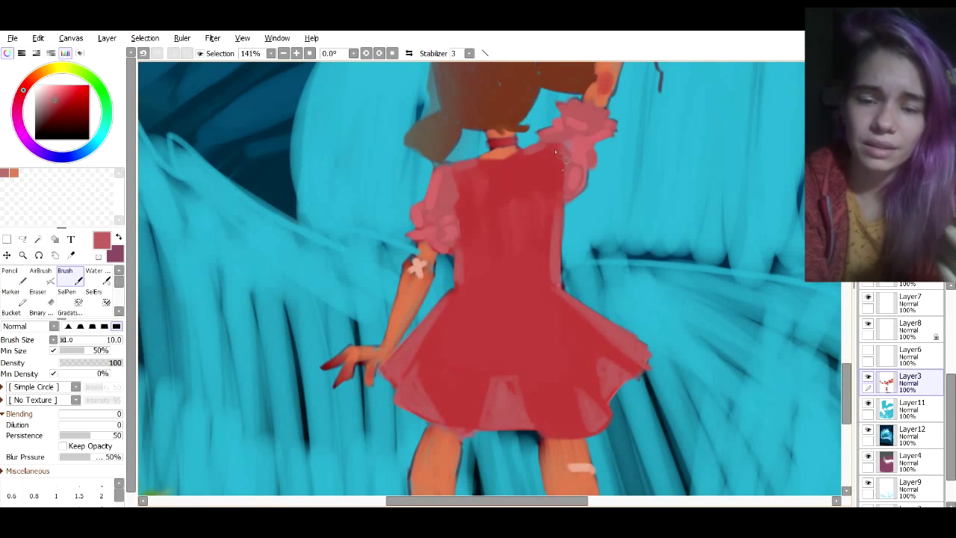
# Try a darker red stroke on the back of the bodice with the size 10 brush
pyautogui.keyDown('alt'); pyautogui.click(500, 193); pyautogui.keyUp('alt')
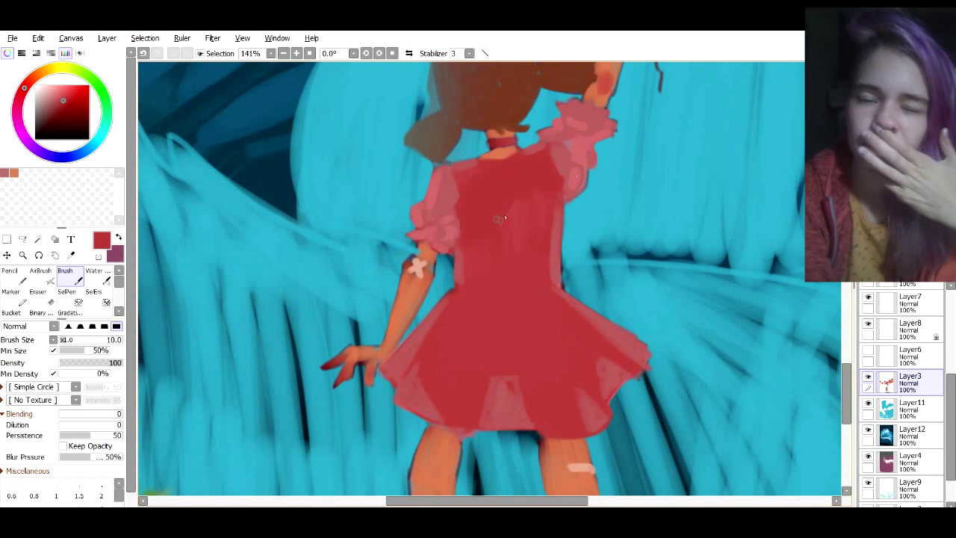
pyautogui.scroll(1, 504, 214)
pyautogui.moveTo(479, 235); pyautogui.dragTo(516, 171)
pyautogui.hotkey('ctrl', 'z')
pyautogui.keyDown('alt'); pyautogui.click(527, 192); pyautogui.keyUp('alt')
pyautogui.click(64, 101)
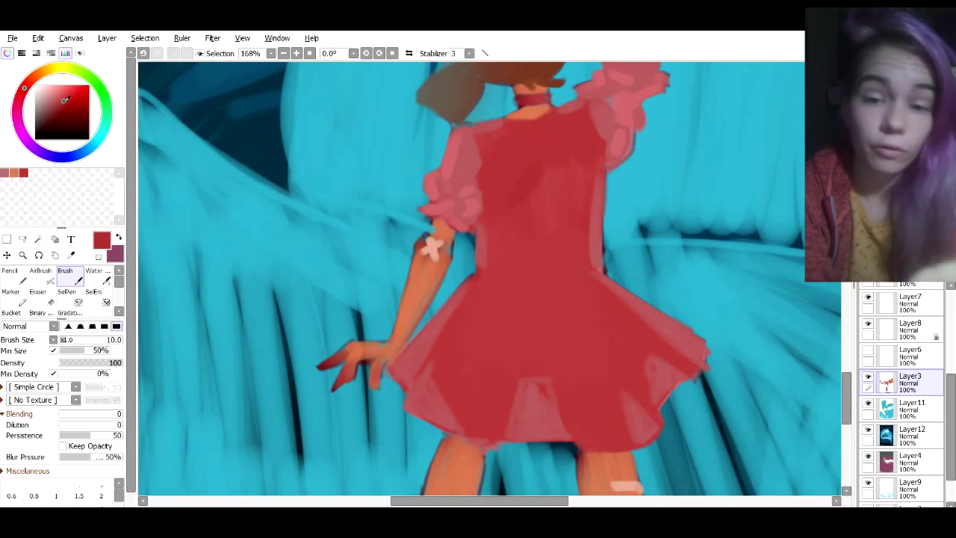
# Shade the centre of the bodice's back in crimson, reducing the brush from size 10 to 8
pyautogui.scroll(-1, 693, 131)
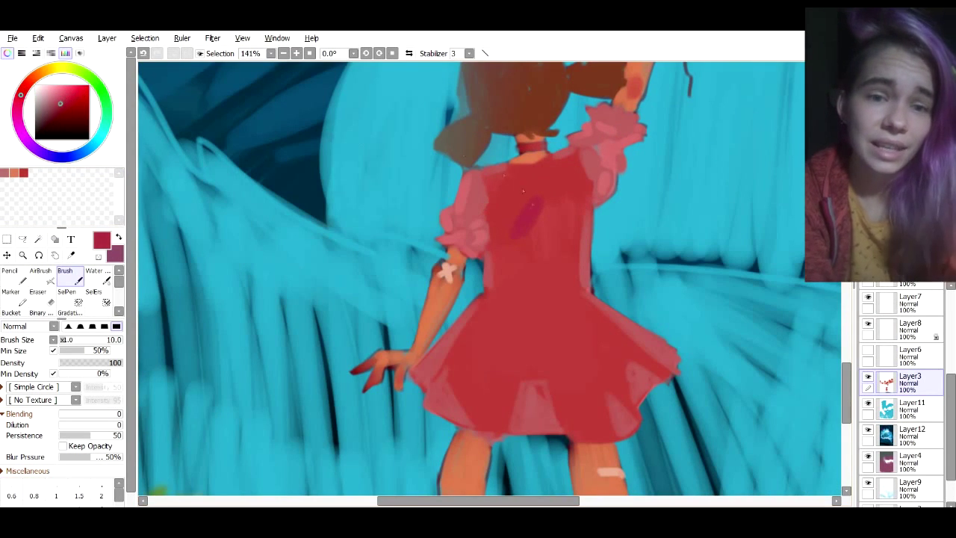
pyautogui.press('[')
pyautogui.press('[')
pyautogui.moveTo(538, 196)
pyautogui.mouseDown()
pyautogui.moveTo(560, 191)
pyautogui.moveTo(559, 237)
pyautogui.mouseUp()
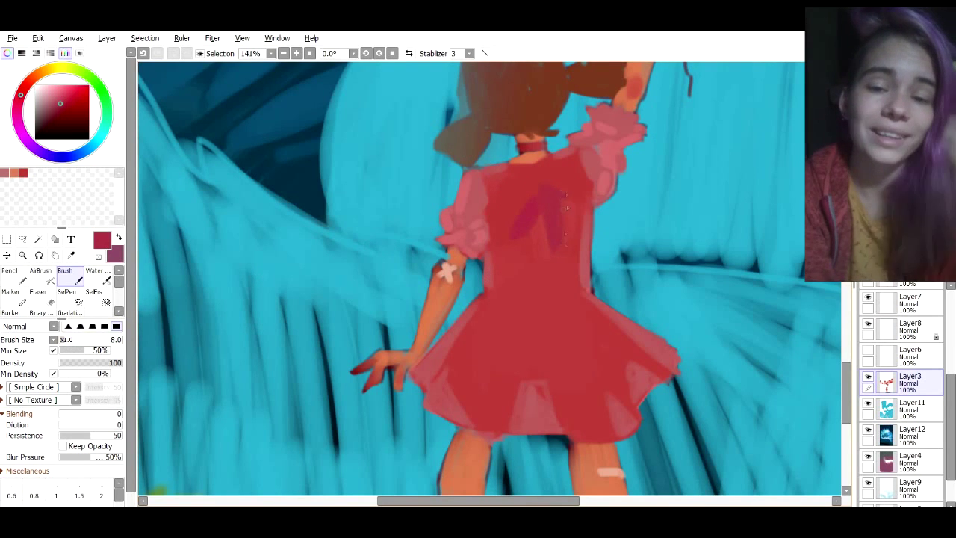
pyautogui.moveTo(567, 199); pyautogui.dragTo(574, 241)
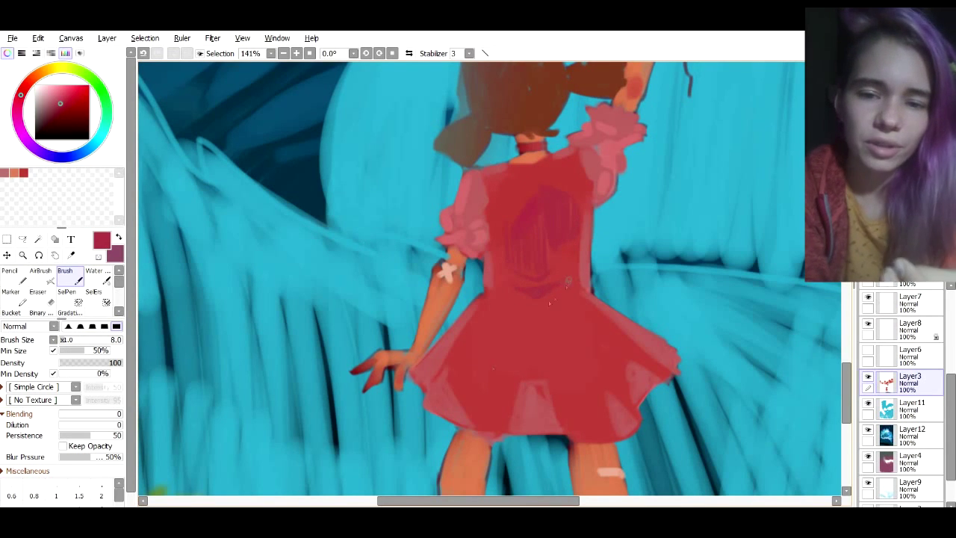
# Add crimson shading below the neckline and short pleats under the waist with the size 8 brush
pyautogui.moveTo(524, 178); pyautogui.dragTo(543, 164)
pyautogui.moveTo(497, 289)
pyautogui.mouseDown()
pyautogui.moveTo(444, 221)
pyautogui.moveTo(452, 286)
pyautogui.mouseUp()
pyautogui.moveTo(488, 240); pyautogui.dragTo(496, 293)
pyautogui.moveTo(502, 243); pyautogui.dragTo(520, 277)
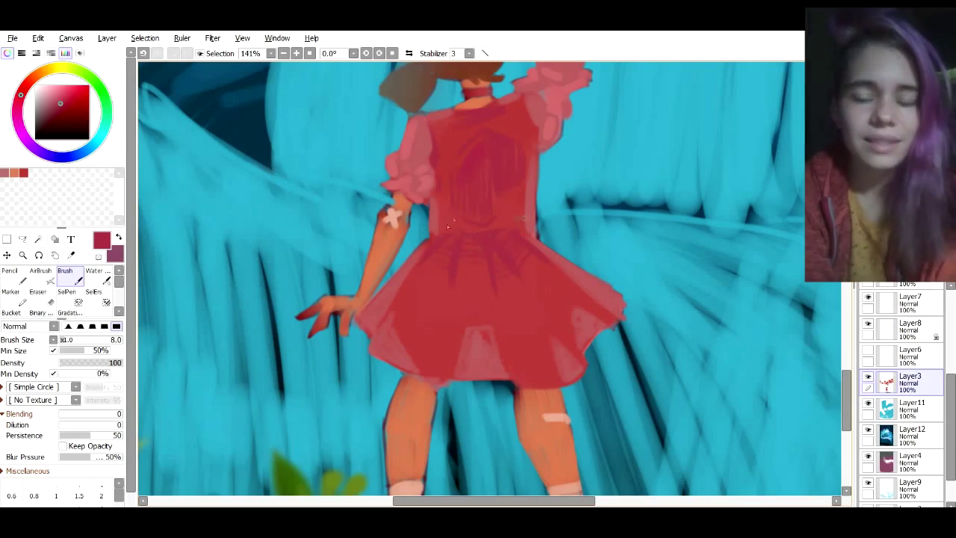
# Cover the crimson shading on the bodice and the waist pleats with a sampled red and a size 43 brush
pyautogui.scroll(-6, 631, 153)
pyautogui.scroll(5, 613, 155)
pyautogui.moveTo(642, 154)
pyautogui.mouseDown()
pyautogui.moveTo(611, 224)
pyautogui.moveTo(498, 323)
pyautogui.mouseUp()
pyautogui.scroll(-7, 642, 224)
pyautogui.scroll(8, 498, 323)
pyautogui.rightClick(368, 350)
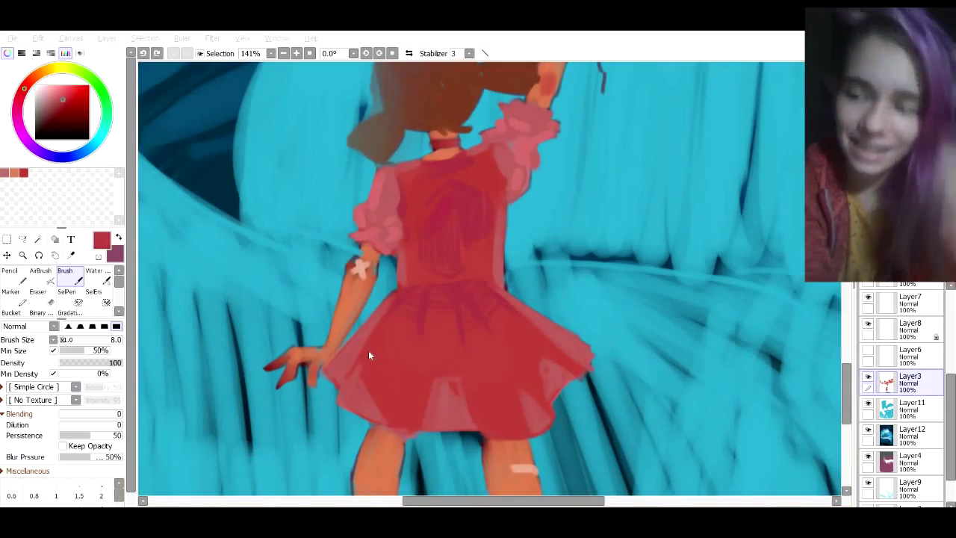
pyautogui.moveTo(441, 230); pyautogui.dragTo(478, 217)
pyautogui.moveTo(418, 302); pyautogui.dragTo(491, 299)
pyautogui.rightClick(491, 297)
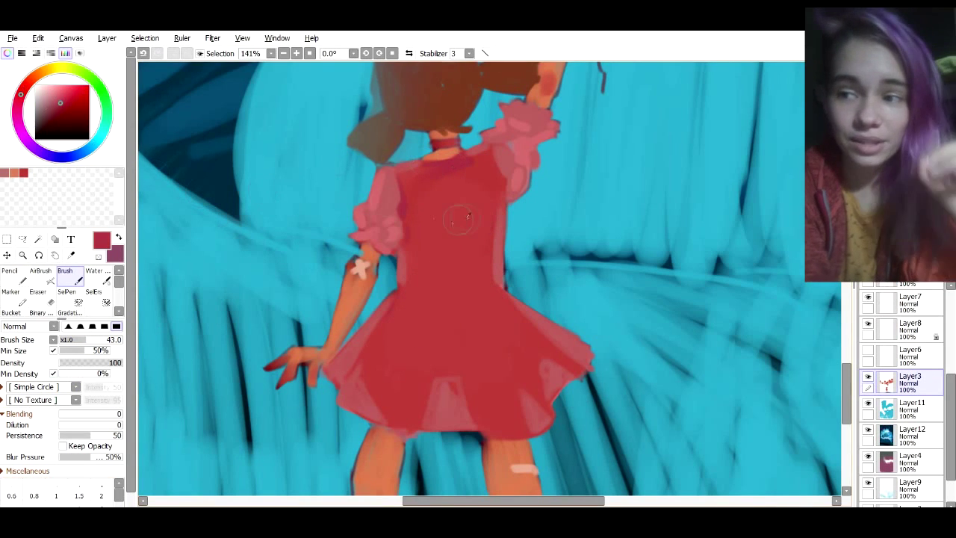
# Paint vertical dark red folds down the back of the bodice with a smaller brush
pyautogui.click(62, 106)
pyautogui.click(66, 340)
pyautogui.moveTo(423, 218)
pyautogui.mouseDown()
pyautogui.moveTo(425, 262)
pyautogui.moveTo(458, 210)
pyautogui.moveTo(431, 274)
pyautogui.mouseUp()
pyautogui.moveTo(448, 206); pyautogui.dragTo(445, 272)
pyautogui.moveTo(463, 208)
pyautogui.mouseDown()
pyautogui.moveTo(464, 273)
pyautogui.moveTo(480, 276)
pyautogui.mouseUp()
# Draw dark red crease lines on the ruffles of both puff sleeves with a size 5 brush
pyautogui.click(63, 339)
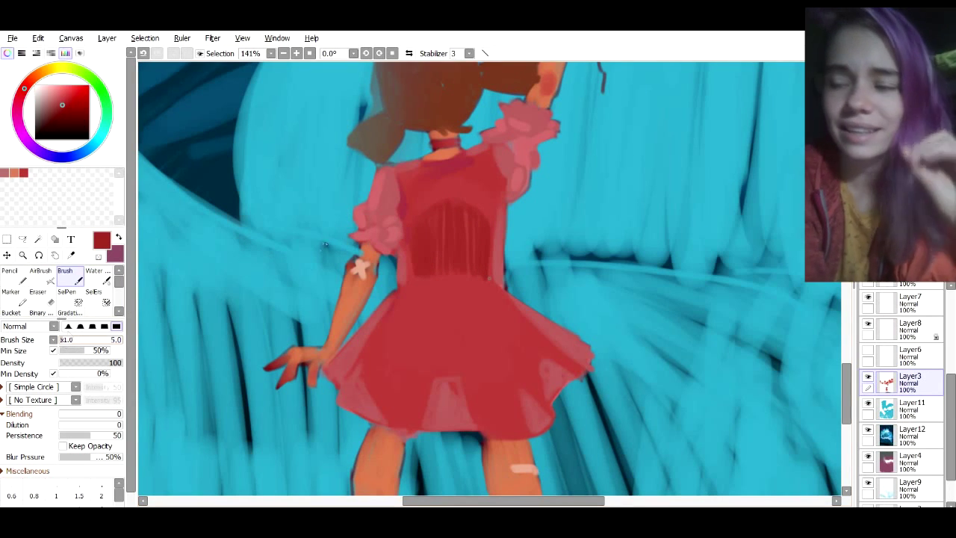
pyautogui.moveTo(362, 231); pyautogui.dragTo(377, 240)
pyautogui.moveTo(510, 124); pyautogui.dragTo(533, 114)
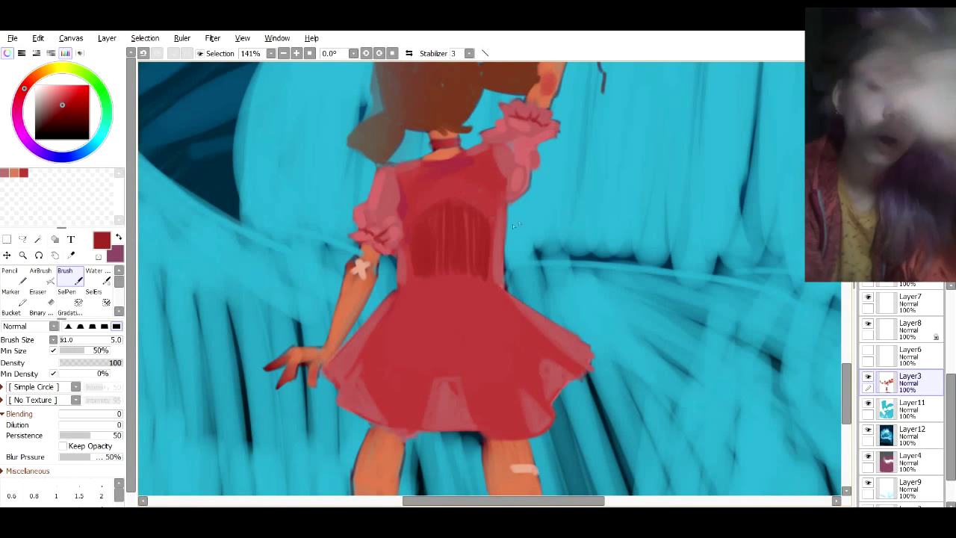
# Draw a dark red line along the waist seam and thin creases just below it on the skirt
pyautogui.scroll(-1, 438, 266)
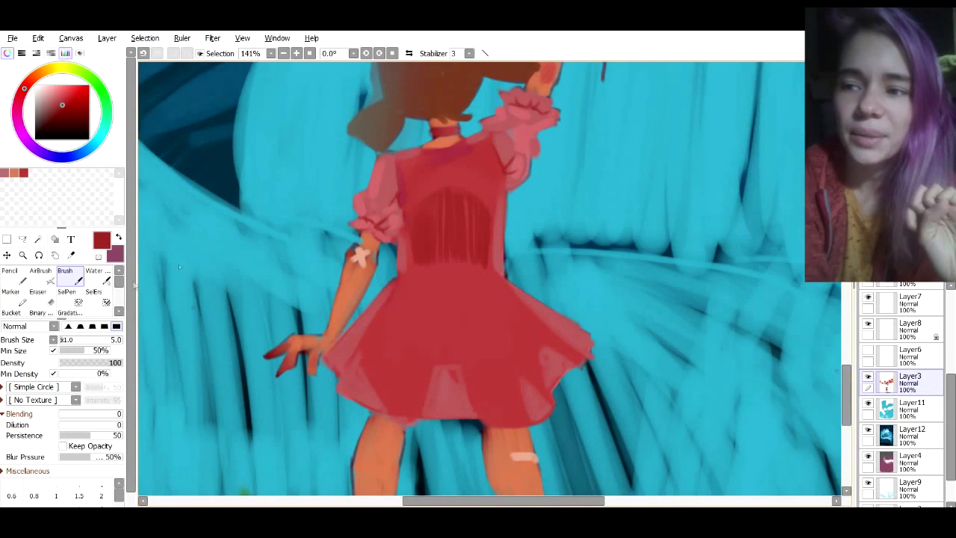
pyautogui.press(']')
pyautogui.press(']')
pyautogui.press(']')
pyautogui.press(']')
pyautogui.press(']')
pyautogui.press(']')
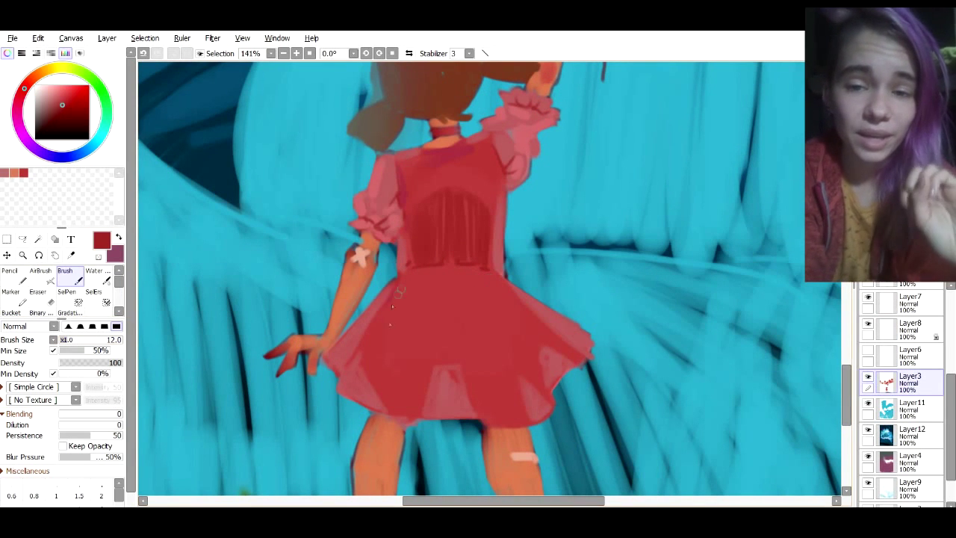
pyautogui.press('[')
pyautogui.press('[')
pyautogui.press('[')
pyautogui.press('[')
pyautogui.press('[')
pyautogui.press('[')
pyautogui.press('[')
pyautogui.press('[')
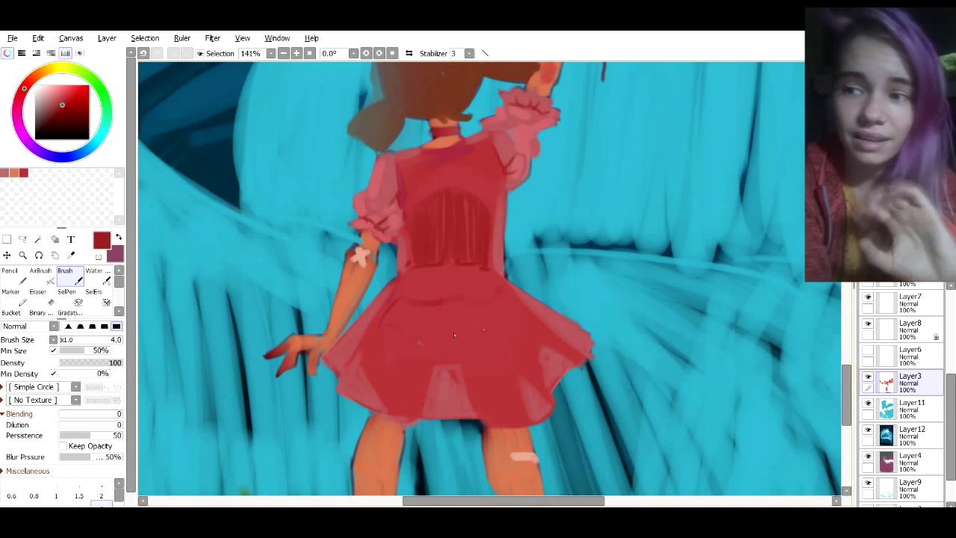
# Paint a band of dark red pleat shading across the skirt below the waist with a size 7 brush
pyautogui.press(']')
pyautogui.press(']')
pyautogui.press(']')
pyautogui.press(']')
pyautogui.press(']')
pyautogui.press(']')
pyautogui.press(']')
pyautogui.press(']')
pyautogui.press(']')
pyautogui.press('[')
pyautogui.press('[')
pyautogui.press('[')
pyautogui.press('[')
pyautogui.press('[')
pyautogui.moveTo(391, 302); pyautogui.dragTo(384, 326)
pyautogui.moveTo(403, 302)
pyautogui.mouseDown()
pyautogui.moveTo(396, 326)
pyautogui.moveTo(431, 332)
pyautogui.mouseUp()
pyautogui.moveTo(445, 301)
pyautogui.mouseDown()
pyautogui.moveTo(442, 335)
pyautogui.moveTo(454, 339)
pyautogui.mouseUp()
pyautogui.moveTo(466, 298)
pyautogui.mouseDown()
pyautogui.moveTo(464, 335)
pyautogui.moveTo(478, 328)
pyautogui.mouseUp()
pyautogui.moveTo(489, 301); pyautogui.dragTo(493, 321)
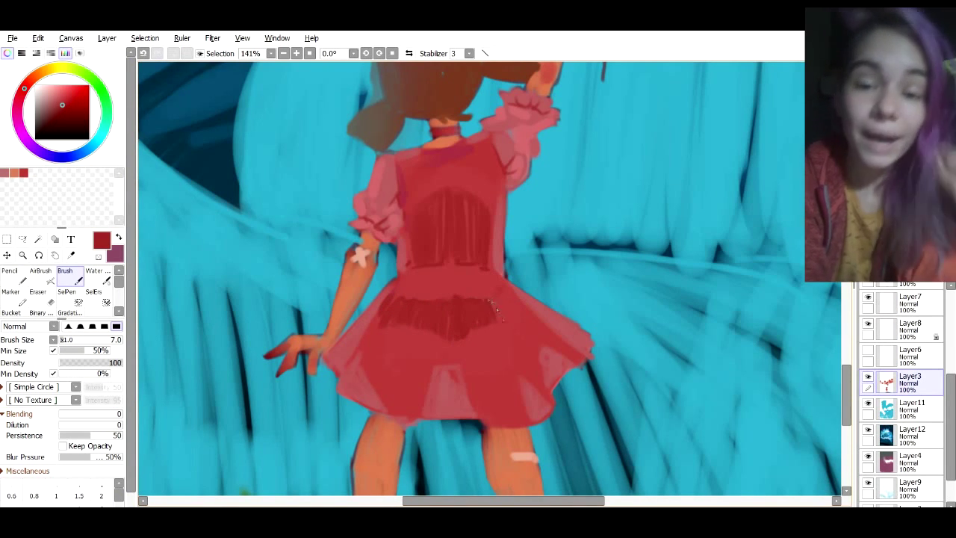
pyautogui.press('[')
pyautogui.press('[')
pyautogui.moveTo(500, 284); pyautogui.dragTo(532, 311)
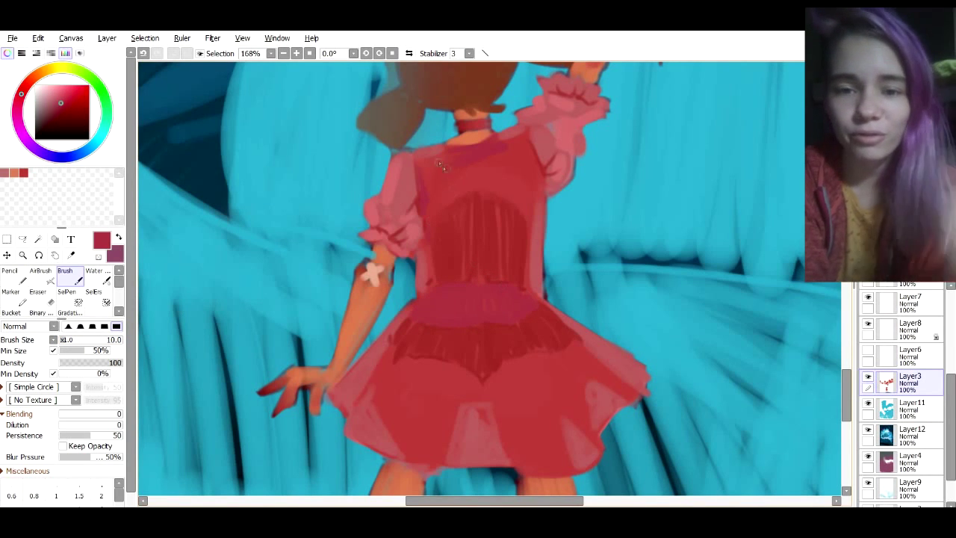
# Shade the upper back of the bodice in crimson and extend the dark red folds over it with a size 10 brush
pyautogui.moveTo(450, 168)
pyautogui.mouseDown()
pyautogui.moveTo(523, 195)
pyautogui.moveTo(480, 230)
pyautogui.mouseUp()
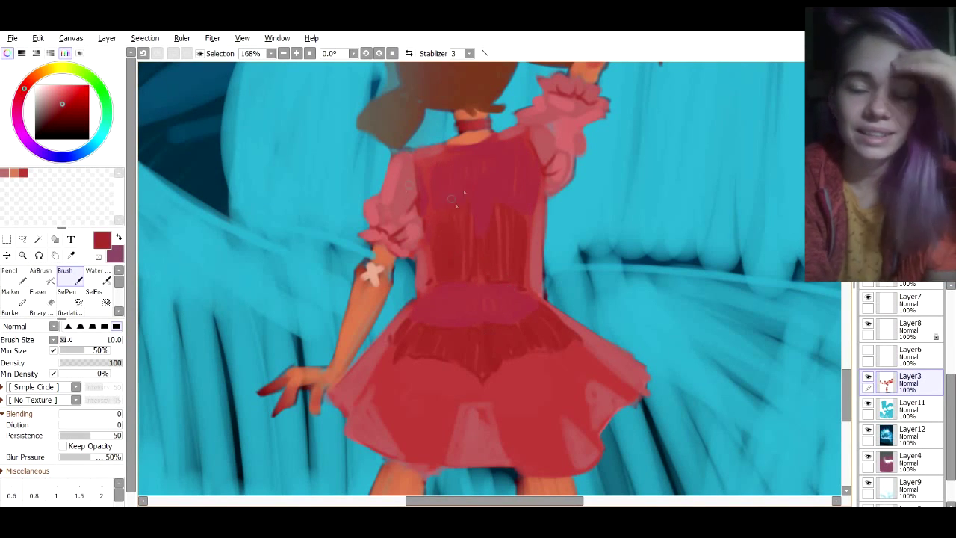
pyautogui.moveTo(468, 185); pyautogui.dragTo(490, 179)
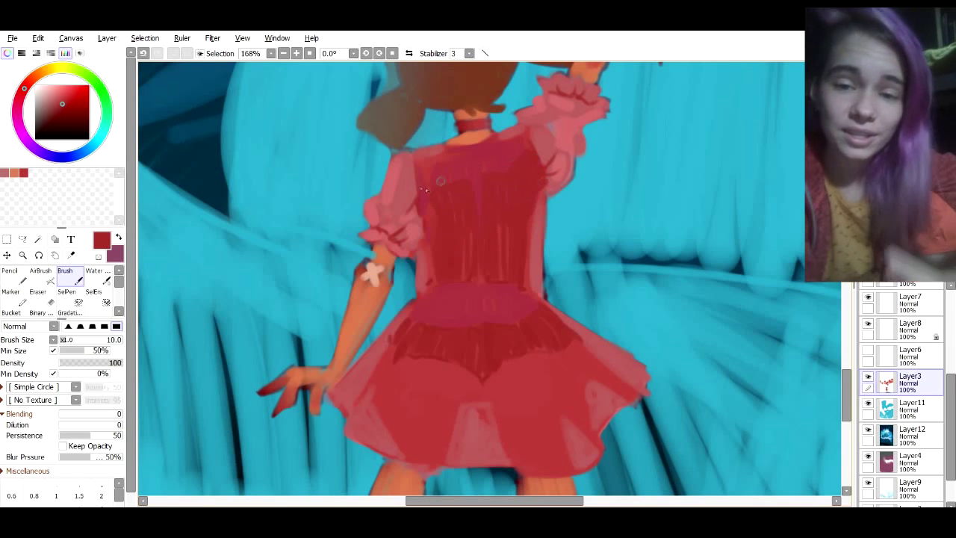
pyautogui.moveTo(500, 227); pyautogui.dragTo(501, 281)
pyautogui.rightClick(485, 278)
pyautogui.moveTo(461, 277); pyautogui.dragTo(503, 272)
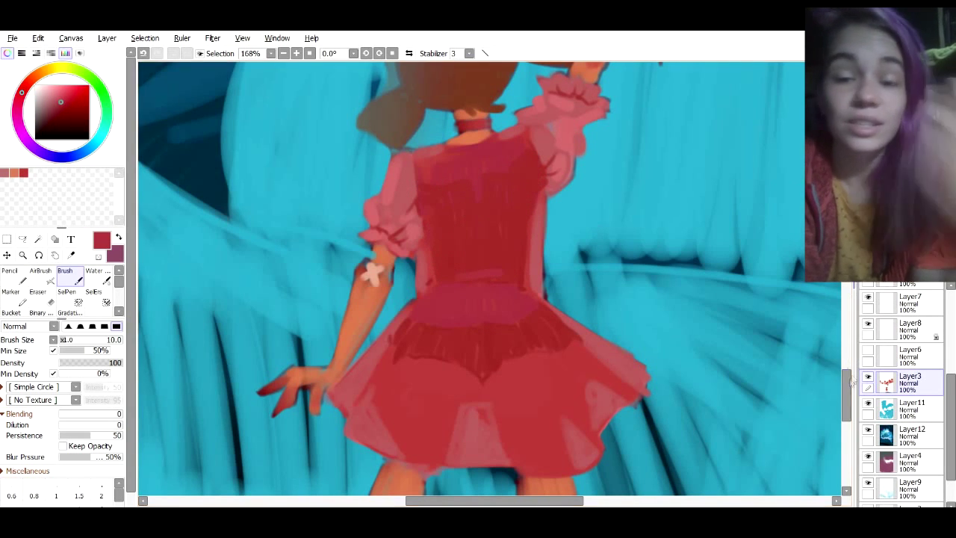
# Try to paint a lighter red band across the waist of the dress with a sampled colour
pyautogui.scroll(-1, 482, 299)
pyautogui.rightClick(399, 312)
pyautogui.moveTo(407, 302)
pyautogui.mouseDown()
pyautogui.moveTo(479, 326)
pyautogui.moveTo(517, 301)
pyautogui.mouseUp()
pyautogui.scroll(-7, 538, 295)
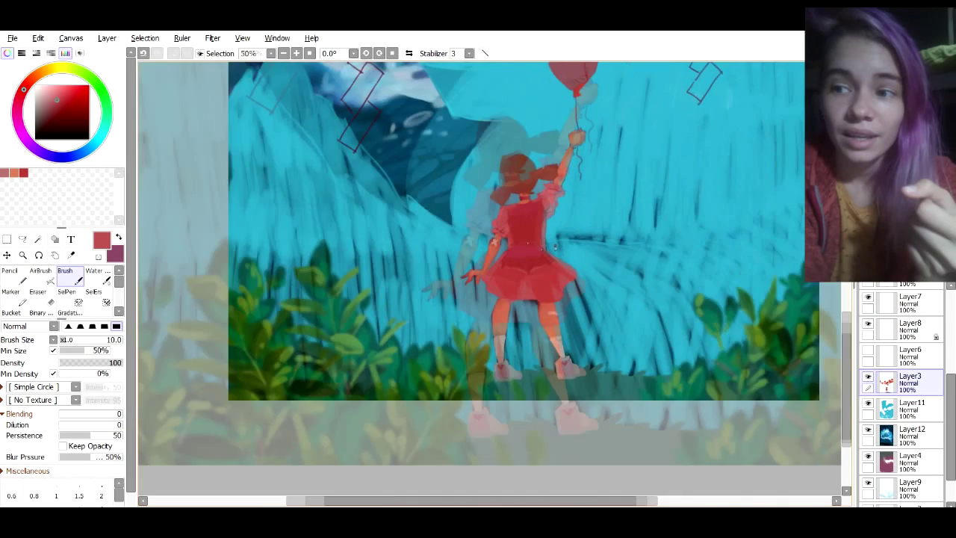
pyautogui.scroll(5, 538, 295)
pyautogui.hotkey('ctrl', 'z')
pyautogui.hotkey('ctrl', 'z')
# Paint crimson fold patches across the lower skirt with a sampled crimson, ending with a size 10 brush
pyautogui.rightClick(439, 288)
pyautogui.moveTo(431, 290); pyautogui.dragTo(437, 307)
pyautogui.press('[')
pyautogui.press('[')
pyautogui.press('[')
pyautogui.press('[')
pyautogui.press('[')
pyautogui.press('[')
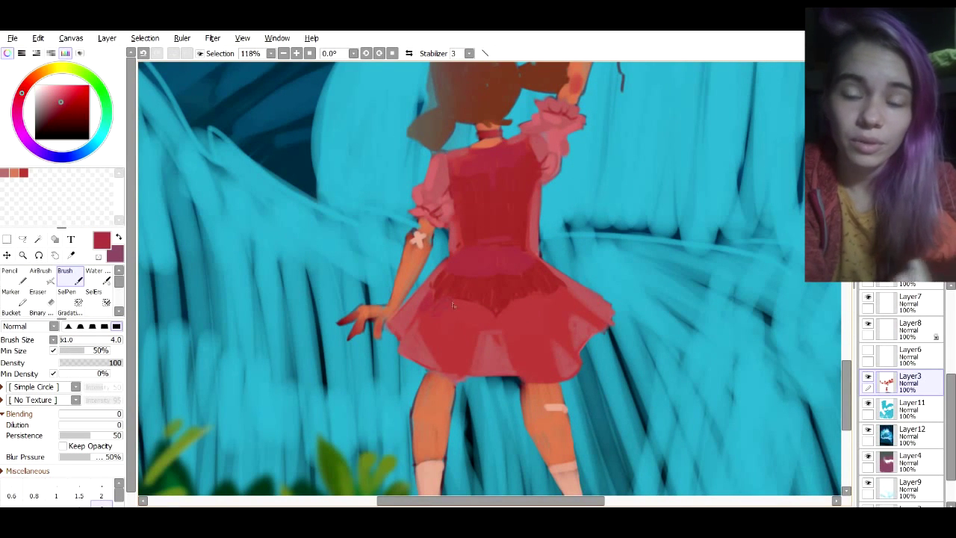
pyautogui.press(']')
pyautogui.press(']')
pyautogui.press(']')
pyautogui.press(']')
pyautogui.press(']')
pyautogui.press(']')
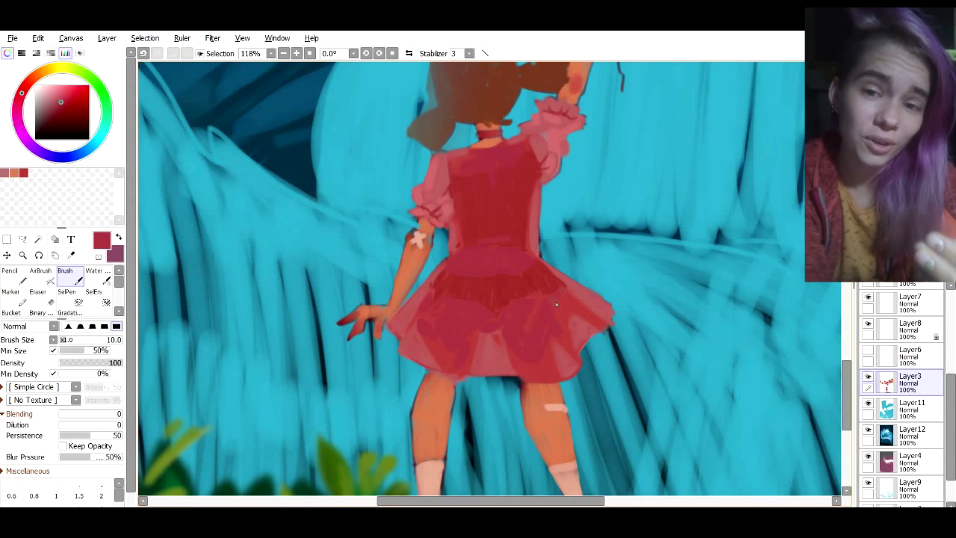
# Cover the inner areas of both puff sleeves with flat red using the size 10 brush
pyautogui.scroll(-3, 556, 304)
pyautogui.scroll(5, 451, 237)
pyautogui.moveTo(424, 312)
pyautogui.mouseDown()
pyautogui.moveTo(440, 329)
pyautogui.moveTo(403, 332)
pyautogui.mouseUp()
pyautogui.moveTo(590, 182)
pyautogui.mouseDown()
pyautogui.moveTo(609, 208)
pyautogui.moveTo(612, 238)
pyautogui.mouseUp()
pyautogui.moveTo(620, 201); pyautogui.dragTo(608, 255)
pyautogui.moveTo(606, 178)
pyautogui.mouseDown()
pyautogui.moveTo(633, 158)
pyautogui.moveTo(621, 136)
pyautogui.mouseUp()
pyautogui.moveTo(638, 154); pyautogui.dragTo(657, 142)
pyautogui.scroll(-5, 448, 282)
pyautogui.scroll(4, 439, 328)
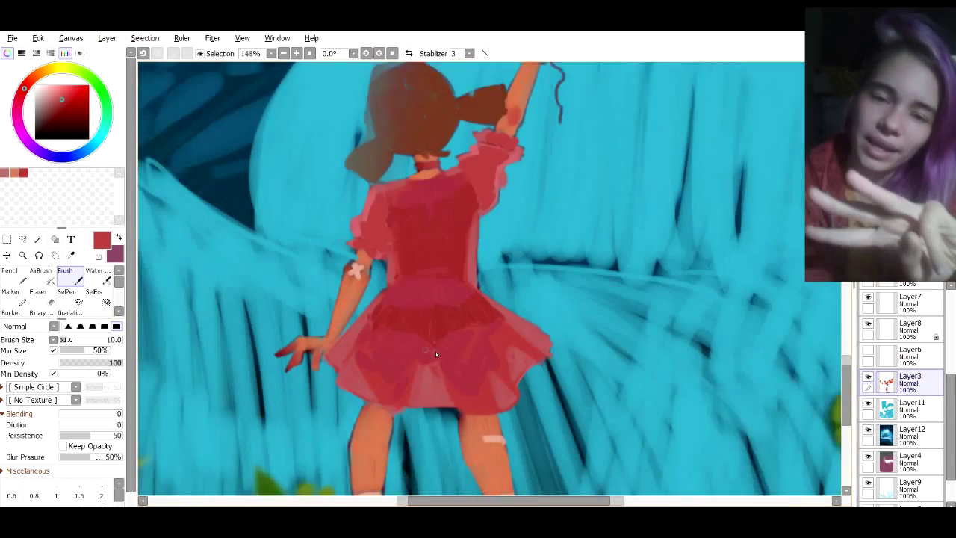
# Mix a bright red-orange and paint it around the bandage on the lowered arm's elbow with a size 5 brush
pyautogui.scroll(2, 366, 216)
pyautogui.click(14, 172)
pyautogui.moveTo(65, 340); pyautogui.dragTo(64, 340)
pyautogui.moveTo(320, 236)
pyautogui.mouseDown()
pyautogui.moveTo(310, 252)
pyautogui.moveTo(355, 250)
pyautogui.moveTo(307, 277)
pyautogui.mouseUp()
pyautogui.rightClick(304, 271)
pyautogui.click(62, 341)
pyautogui.click(64, 97)
pyautogui.click(29, 83)
pyautogui.click(65, 98)
pyautogui.click(71, 92)
pyautogui.moveTo(312, 281); pyautogui.dragTo(324, 291)
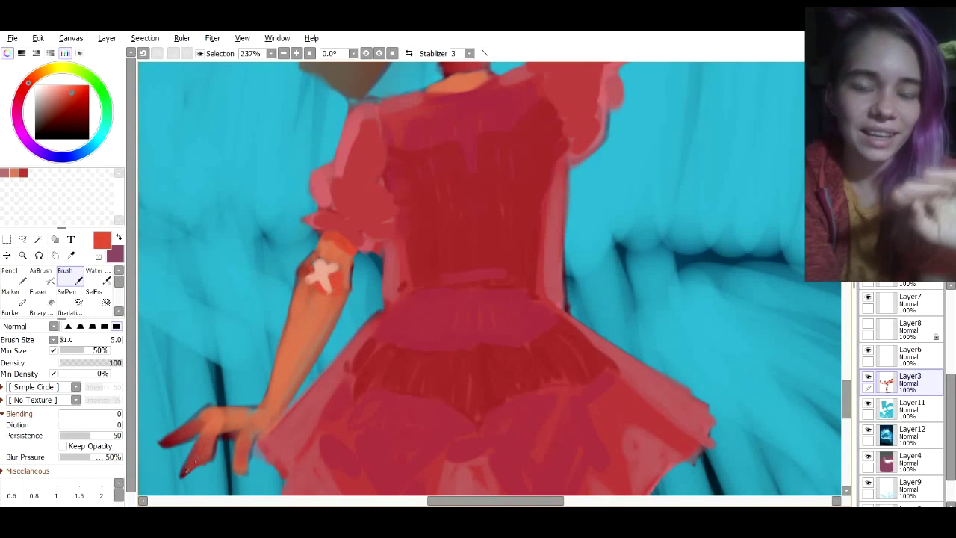
# Shade the lowered hand and the raised arm with sampled orange and red-orange skin tones
pyautogui.keyDown('alt'); pyautogui.click(264, 419); pyautogui.keyUp('alt')
pyautogui.moveTo(207, 409)
pyautogui.mouseDown()
pyautogui.moveTo(391, 320)
pyautogui.moveTo(388, 363)
pyautogui.moveTo(359, 343)
pyautogui.mouseUp()
pyautogui.keyDown('alt'); pyautogui.click(373, 367); pyautogui.keyUp('alt')
pyautogui.moveTo(434, 345)
pyautogui.mouseDown()
pyautogui.moveTo(423, 369)
pyautogui.moveTo(427, 358)
pyautogui.mouseUp()
pyautogui.moveTo(534, 166)
pyautogui.mouseDown()
pyautogui.moveTo(533, 196)
pyautogui.moveTo(494, 282)
pyautogui.moveTo(448, 342)
pyautogui.moveTo(464, 328)
pyautogui.mouseUp()
pyautogui.moveTo(529, 198); pyautogui.dragTo(275, 353)
pyautogui.keyDown('alt'); pyautogui.click(262, 308); pyautogui.keyUp('alt')
pyautogui.moveTo(566, 72); pyautogui.dragTo(482, 319)
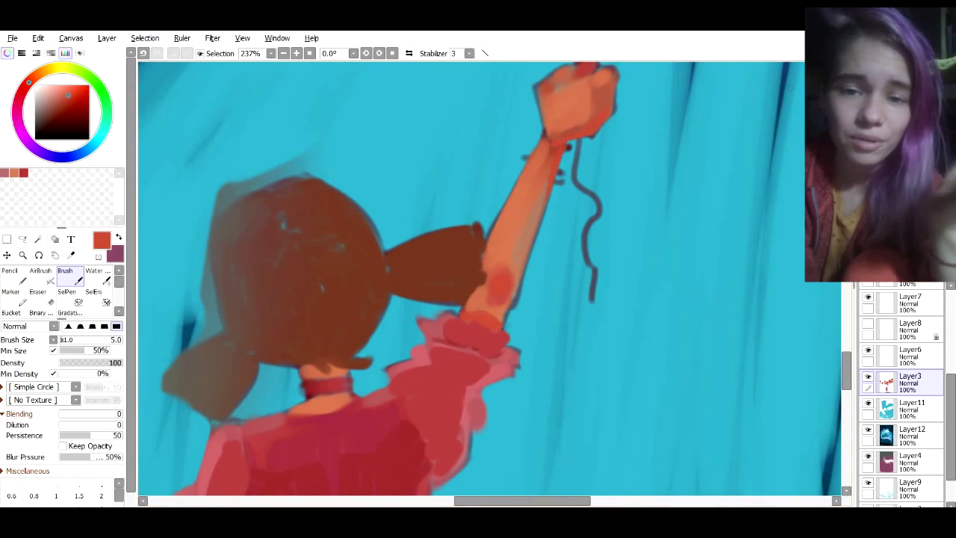
# Outline the raised fist and forearm in dark red and draw bracelet strands around the wrist with a size 4 brush
pyautogui.scroll(3, 609, 284)
pyautogui.keyDown('alt'); pyautogui.click(575, 298); pyautogui.keyUp('alt')
pyautogui.moveTo(555, 298); pyautogui.dragTo(612, 275)
pyautogui.moveTo(610, 297); pyautogui.dragTo(603, 308)
pyautogui.hotkey('ctrl', 'z')
pyautogui.press('e')
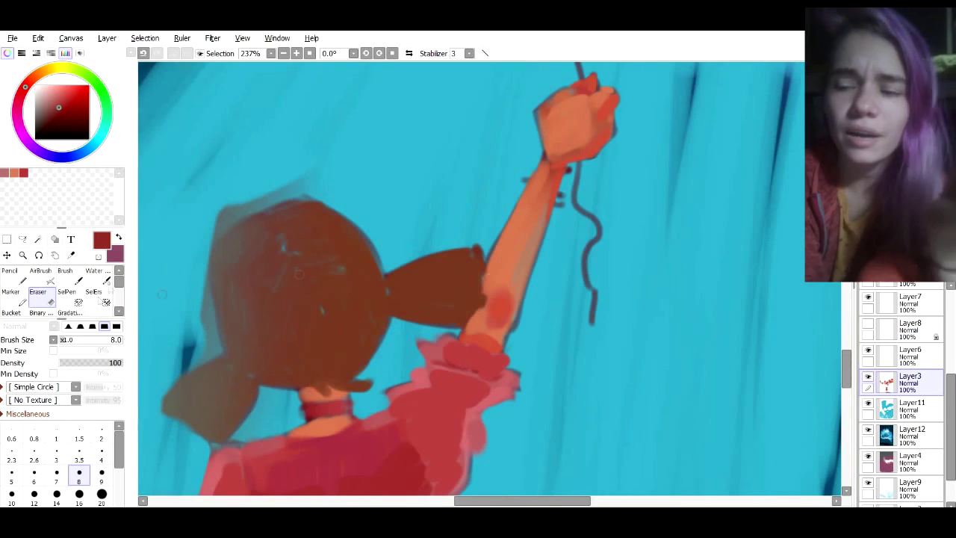
pyautogui.press('b')
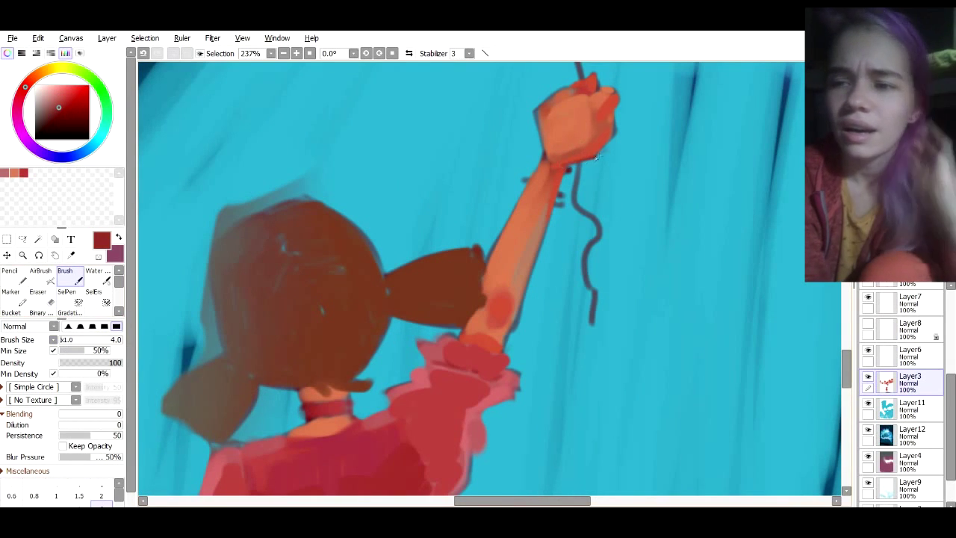
pyautogui.moveTo(620, 104)
pyautogui.mouseDown()
pyautogui.moveTo(616, 138)
pyautogui.moveTo(565, 169)
pyautogui.moveTo(510, 336)
pyautogui.mouseUp()
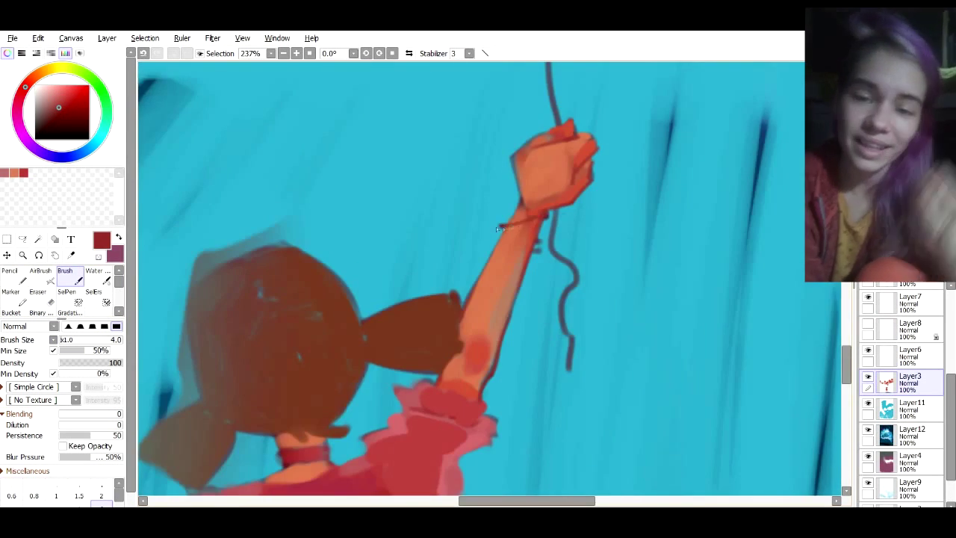
pyautogui.moveTo(496, 228); pyautogui.dragTo(541, 221)
pyautogui.moveTo(498, 238)
pyautogui.mouseDown()
pyautogui.moveTo(539, 233)
pyautogui.moveTo(535, 224)
pyautogui.mouseUp()
pyautogui.moveTo(265, 377)
pyautogui.mouseDown()
pyautogui.moveTo(311, 445)
pyautogui.moveTo(448, 286)
pyautogui.mouseUp()
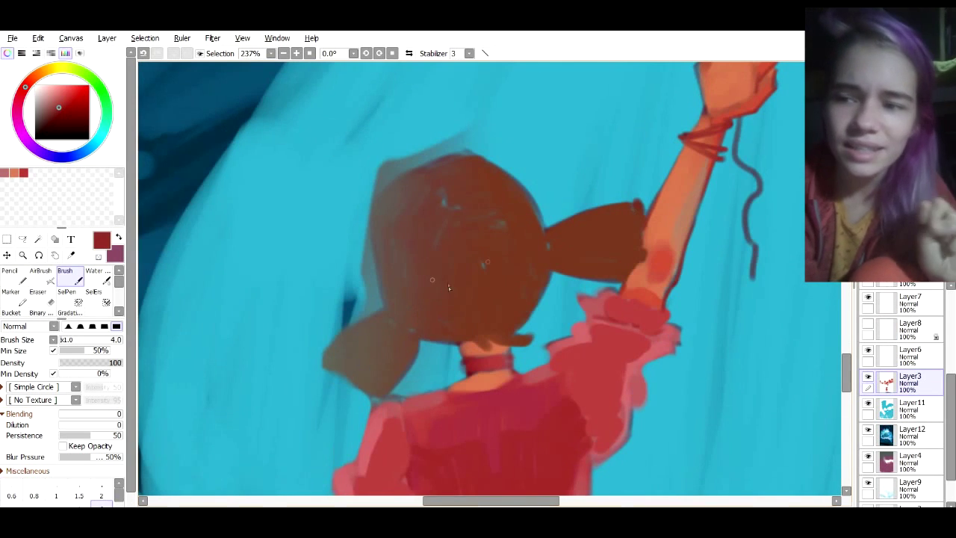
# Define the hair's outer edge with sampled brown and erase the stray paint around the head and pigtail with a size 8 eraser
pyautogui.rightClick(448, 286)
pyautogui.moveTo(399, 180); pyautogui.dragTo(377, 218)
pyautogui.press('e')
pyautogui.moveTo(418, 160); pyautogui.dragTo(473, 153)
pyautogui.moveTo(366, 262); pyautogui.dragTo(375, 303)
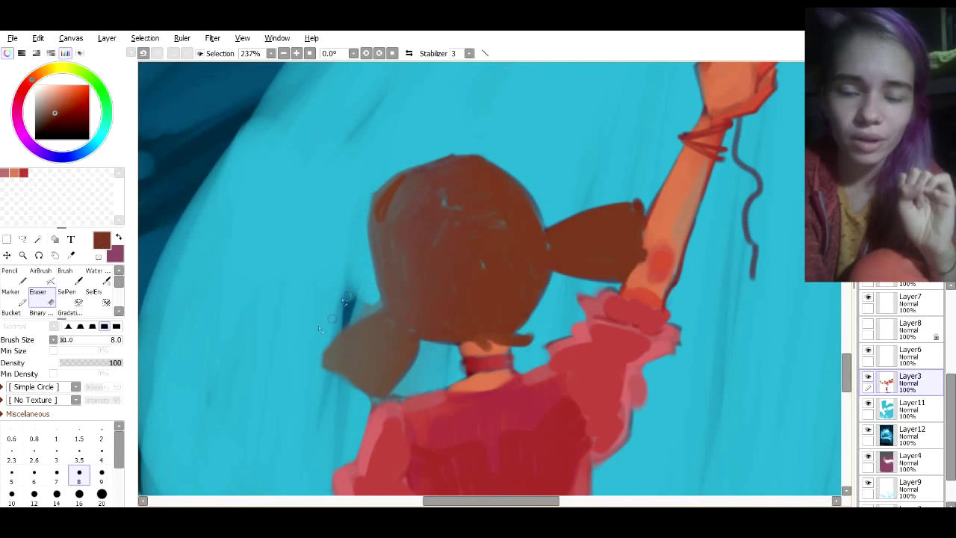
pyautogui.moveTo(369, 407); pyautogui.dragTo(400, 383)
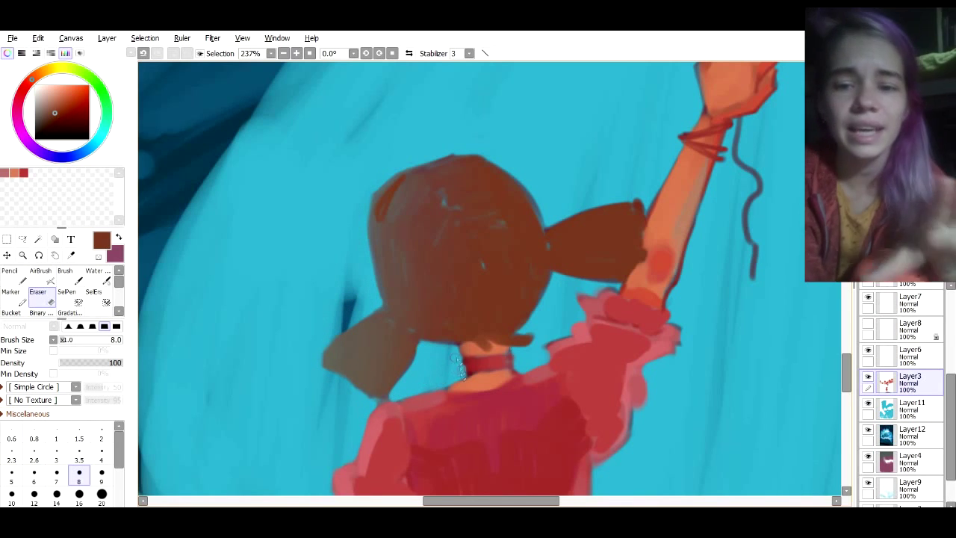
# Paint brown over the uneven streaks in the hair on the girl's head
pyautogui.press('b')
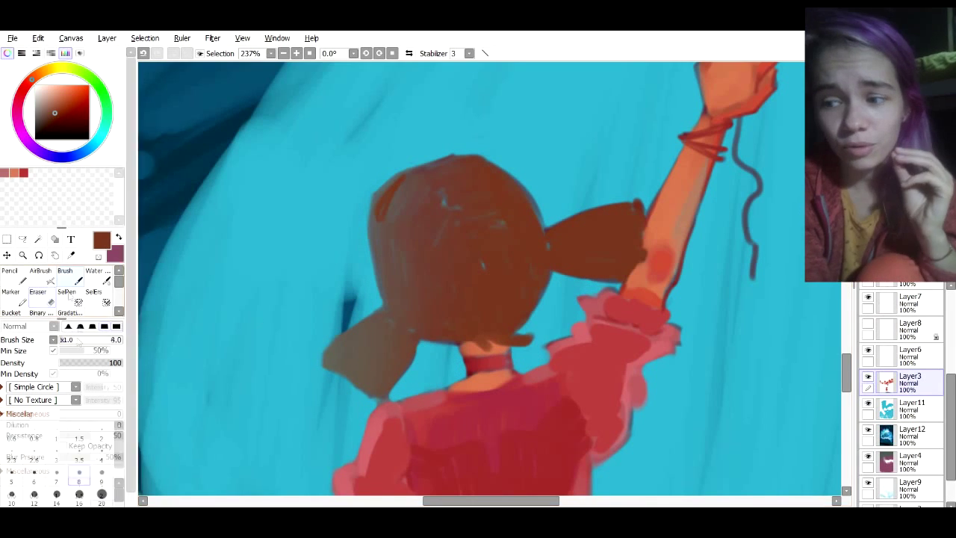
pyautogui.moveTo(408, 184)
pyautogui.mouseDown()
pyautogui.moveTo(409, 289)
pyautogui.moveTo(396, 270)
pyautogui.moveTo(422, 295)
pyautogui.moveTo(342, 348)
pyautogui.moveTo(399, 365)
pyautogui.mouseUp()
pyautogui.keyDown('space'); pyautogui.moveTo(448, 322); pyautogui.dragTo(470, 299); pyautogui.keyUp('space')
pyautogui.rightClick(612, 290)
pyautogui.rightClick(631, 336)
# Draw light hair ties where both pigtails meet the head, using a sampled skin tone and a small brush
pyautogui.press('[')
pyautogui.press('[')
pyautogui.press('[')
pyautogui.press('[')
pyautogui.press('[')
pyautogui.press('[')
pyautogui.press('[')
pyautogui.rightClick(459, 384)
pyautogui.moveTo(418, 463)
pyautogui.keyDown('space'); pyautogui.mouseDown()
pyautogui.moveTo(478, 97)
pyautogui.moveTo(434, 448)
pyautogui.mouseUp(); pyautogui.keyUp('space')
pyautogui.keyDown('space'); pyautogui.moveTo(478, 112); pyautogui.dragTo(433, 448); pyautogui.keyUp('space')
pyautogui.press('[')
pyautogui.press('[')
pyautogui.moveTo(548, 209); pyautogui.dragTo(555, 245)
pyautogui.keyDown('alt'); pyautogui.click(360, 330); pyautogui.keyUp('alt')
pyautogui.moveTo(378, 296)
pyautogui.mouseDown()
pyautogui.moveTo(332, 327)
pyautogui.moveTo(342, 350)
pyautogui.moveTo(322, 341)
pyautogui.moveTo(375, 348)
pyautogui.mouseUp()
pyautogui.keyDown('alt'); pyautogui.click(366, 333); pyautogui.keyUp('alt')
# Paint loose strands on the lower pigtail and strokes in the hair with sampled brown and the size 4 brush
pyautogui.press('e')
pyautogui.moveTo(355, 365)
pyautogui.mouseDown()
pyautogui.moveTo(371, 350)
pyautogui.moveTo(369, 372)
pyautogui.moveTo(396, 364)
pyautogui.moveTo(415, 324)
pyautogui.mouseUp()
pyautogui.hotkey('ctrl', 'z')
pyautogui.press('b')
pyautogui.keyDown('alt'); pyautogui.click(357, 303); pyautogui.keyUp('alt')
pyautogui.moveTo(356, 301); pyautogui.dragTo(327, 313)
pyautogui.moveTo(386, 298)
pyautogui.mouseDown()
pyautogui.moveTo(406, 339)
pyautogui.moveTo(412, 326)
pyautogui.moveTo(383, 377)
pyautogui.mouseUp()
pyautogui.moveTo(424, 316); pyautogui.dragTo(457, 320)
pyautogui.moveTo(548, 255); pyautogui.dragTo(517, 305)
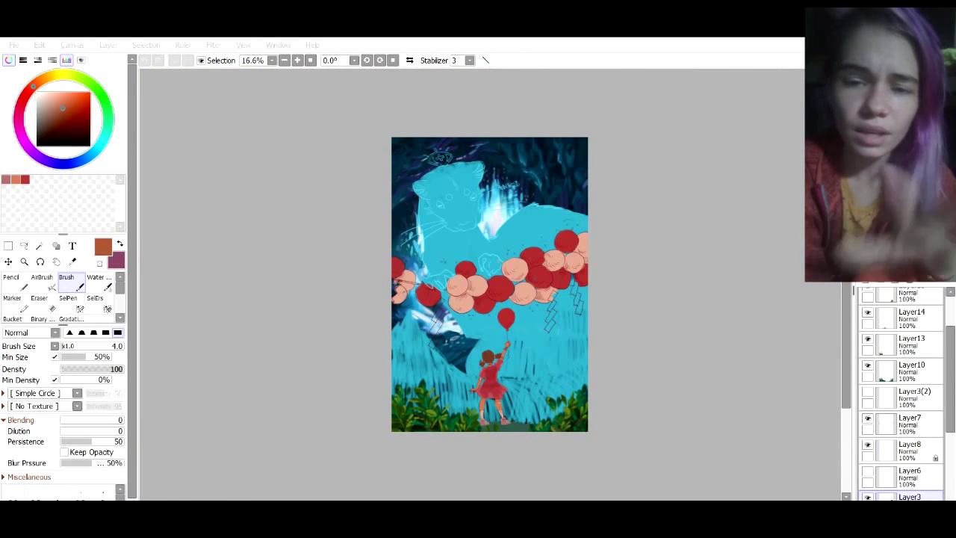
# Paint darker red shadows under the waist, along the waist seam and across the back of the bodice with a size 12 brush
pyautogui.scroll(1, 519, 241)
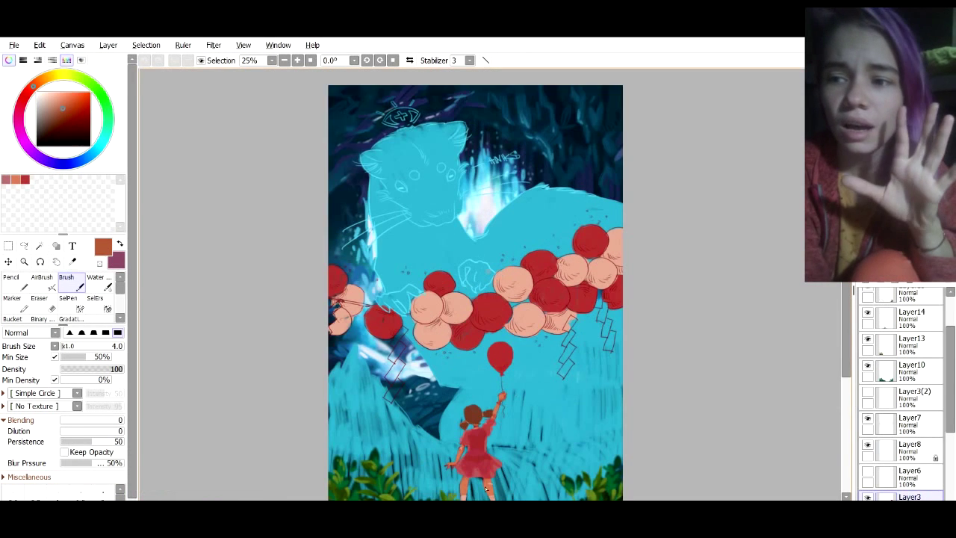
pyautogui.scroll(7, 491, 425)
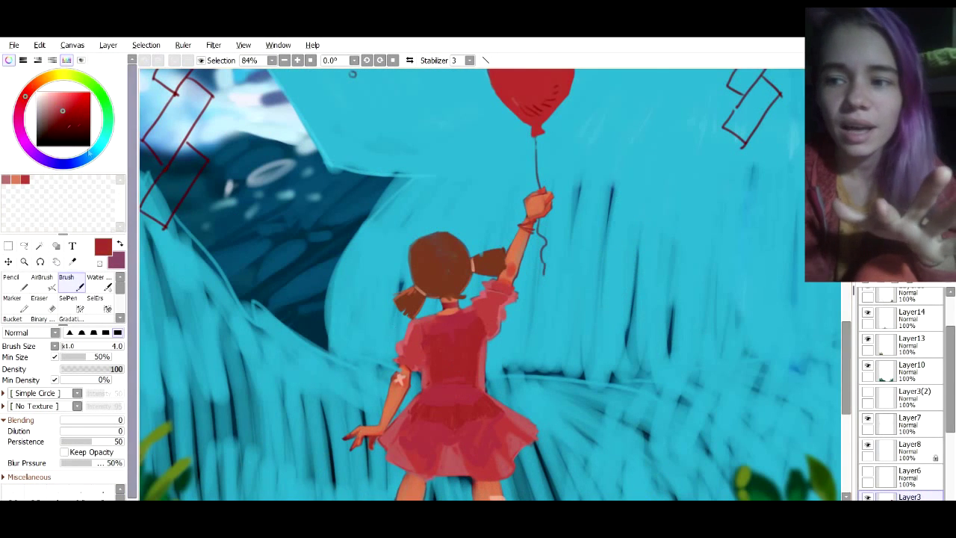
pyautogui.press(']')
pyautogui.press(']')
pyautogui.press(']')
pyautogui.press(']')
pyautogui.press(']')
pyautogui.press(']')
pyautogui.press(']')
pyautogui.moveTo(423, 415)
pyautogui.mouseDown()
pyautogui.moveTo(457, 408)
pyautogui.moveTo(466, 414)
pyautogui.moveTo(441, 425)
pyautogui.moveTo(458, 413)
pyautogui.moveTo(490, 421)
pyautogui.mouseUp()
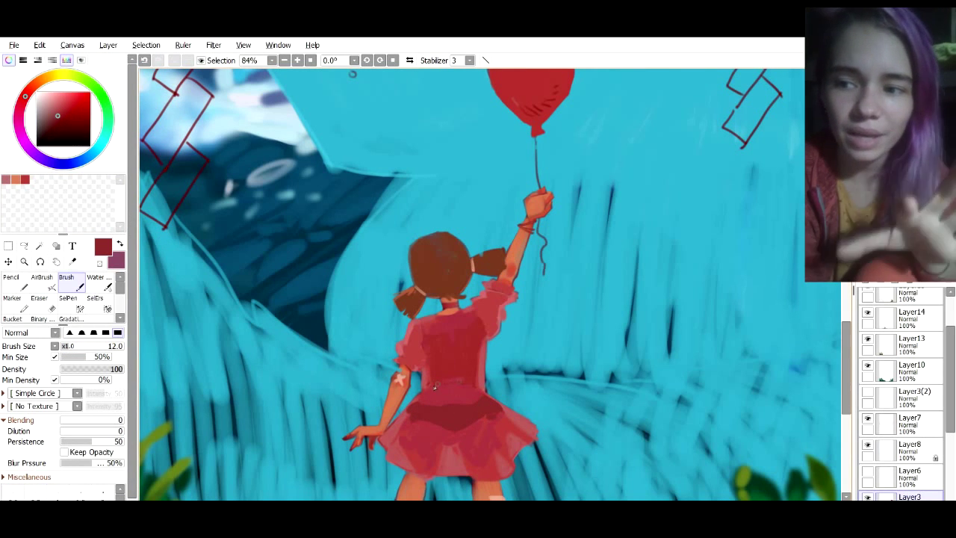
pyautogui.moveTo(435, 386); pyautogui.dragTo(473, 386)
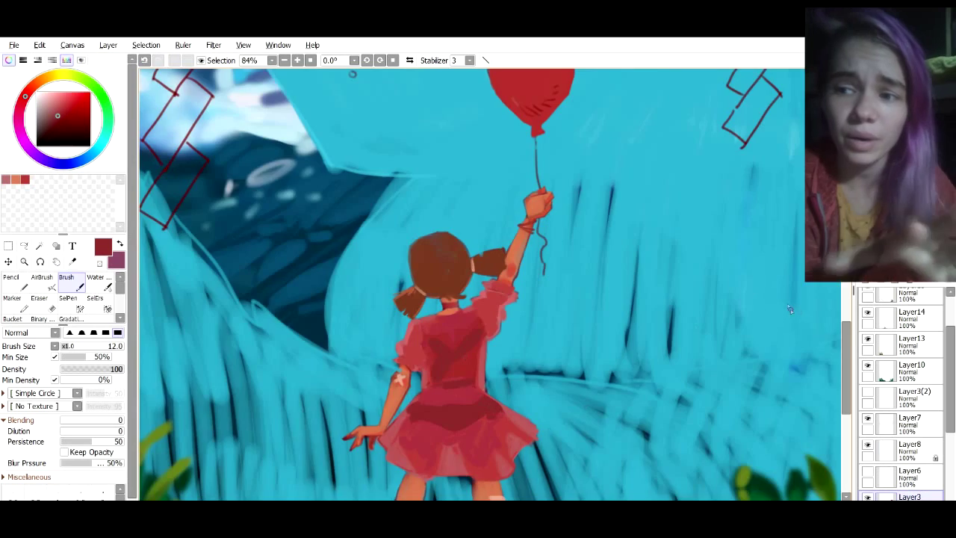
pyautogui.moveTo(437, 353); pyautogui.dragTo(502, 367)
# Set the brush to size 7 with the Paper texture
pyautogui.press('[')
pyautogui.press('[')
pyautogui.press('[')
pyautogui.press('[')
pyautogui.press('[')
pyautogui.press('[')
pyautogui.press('[')
pyautogui.press('[')
pyautogui.press('[')
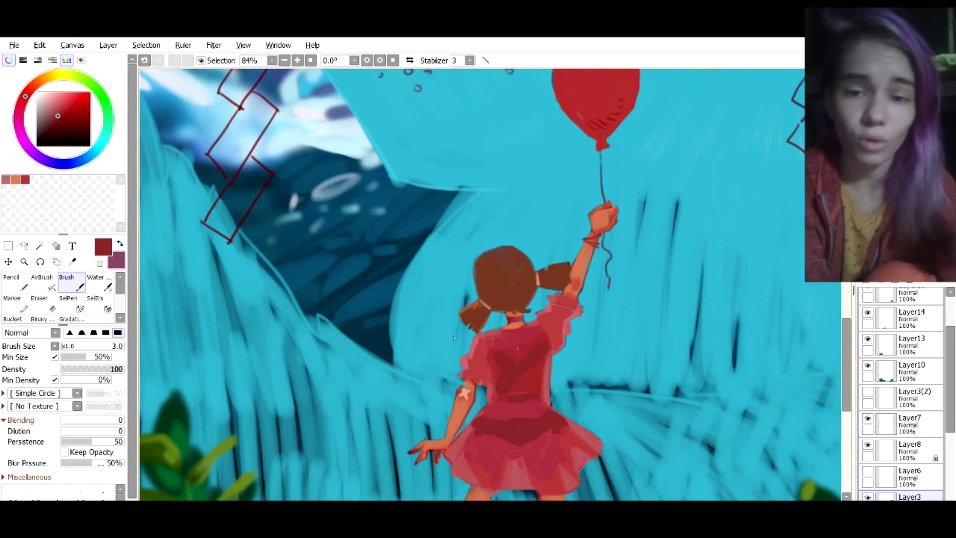
pyautogui.press(']')
pyautogui.press(']')
pyautogui.press(']')
pyautogui.press(']')
pyautogui.press(']')
pyautogui.press(']')
pyautogui.click(77, 393)
pyautogui.click(77, 407)
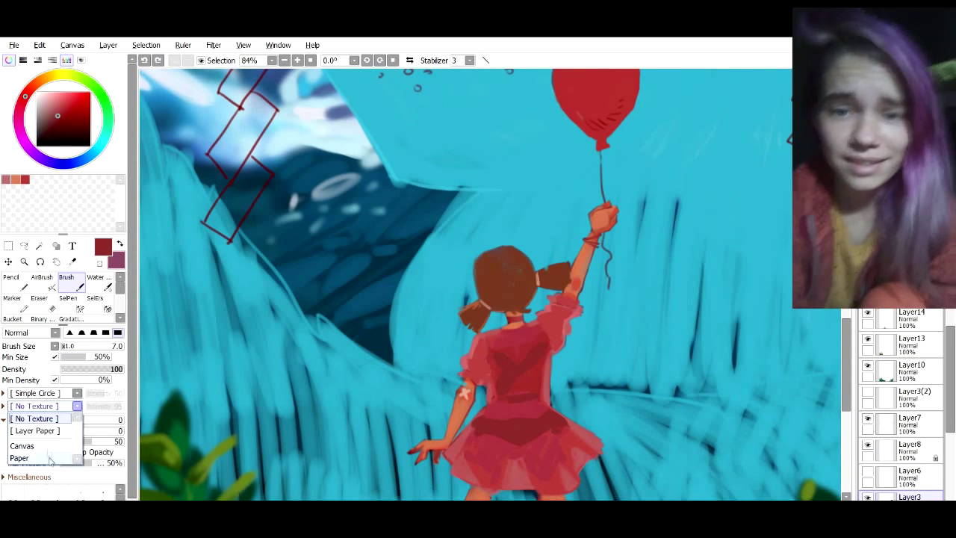
pyautogui.click(51, 459)
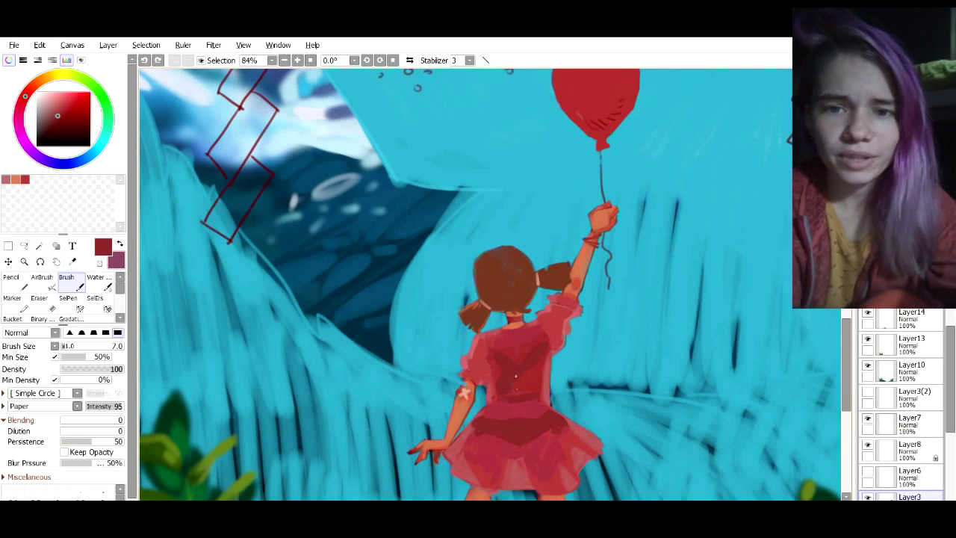
# Paint textured dark red strokes on the bodice, the back of the head and both pigtails
pyautogui.click(514, 375)
pyautogui.scroll(-7, 776, 345)
pyautogui.scroll(9, 760, 354)
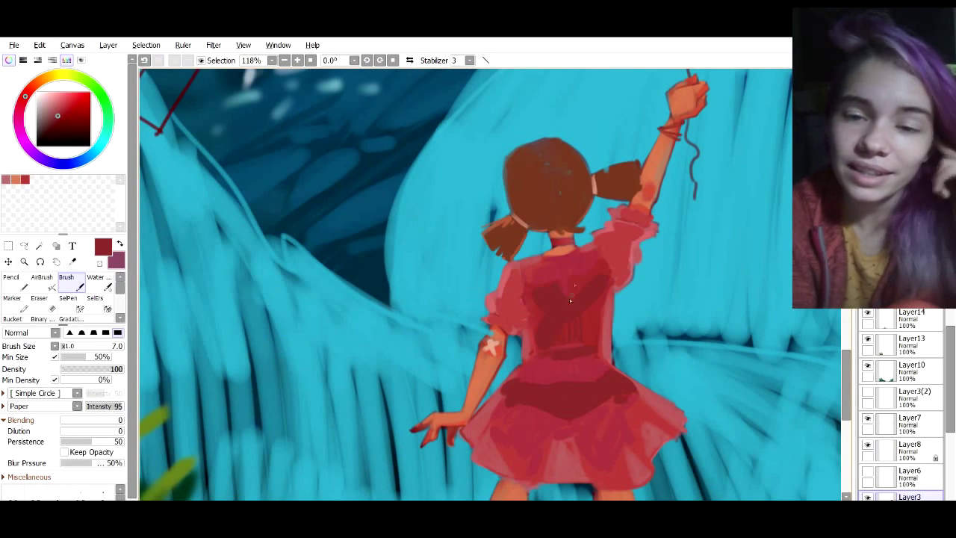
pyautogui.scroll(-2, 510, 429)
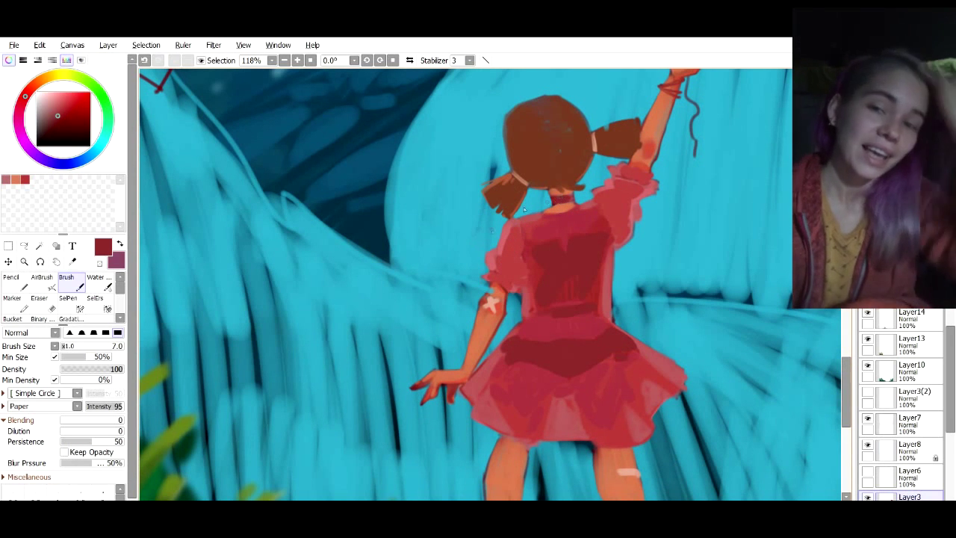
pyautogui.moveTo(559, 127)
pyautogui.mouseDown()
pyautogui.moveTo(557, 161)
pyautogui.moveTo(501, 205)
pyautogui.mouseUp()
pyautogui.moveTo(631, 131)
pyautogui.mouseDown()
pyautogui.moveTo(601, 140)
pyautogui.moveTo(600, 151)
pyautogui.mouseUp()
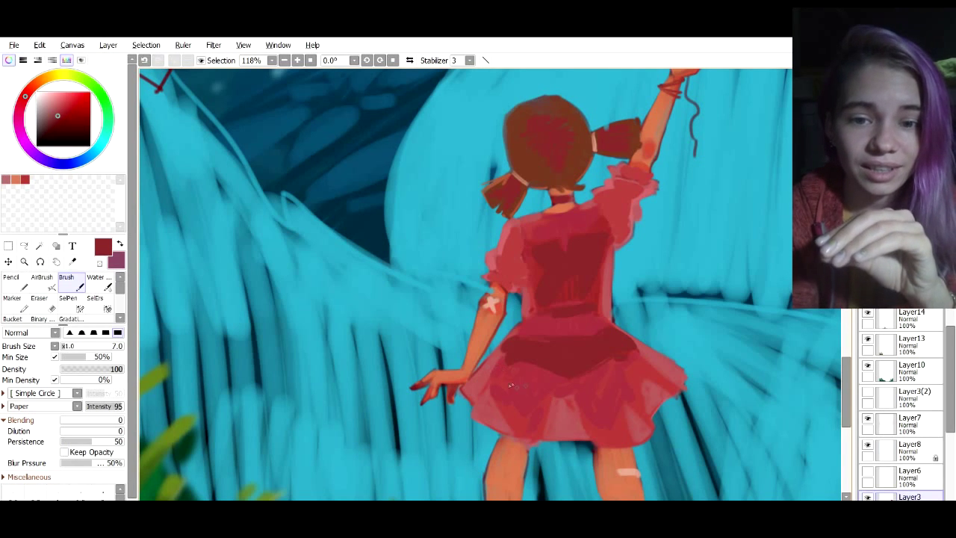
# Strengthen the waist seam and outline the skirt's hem in a sampled deep red with the size 5 brush
pyautogui.keyDown('alt'); pyautogui.click(513, 291); pyautogui.keyUp('alt')
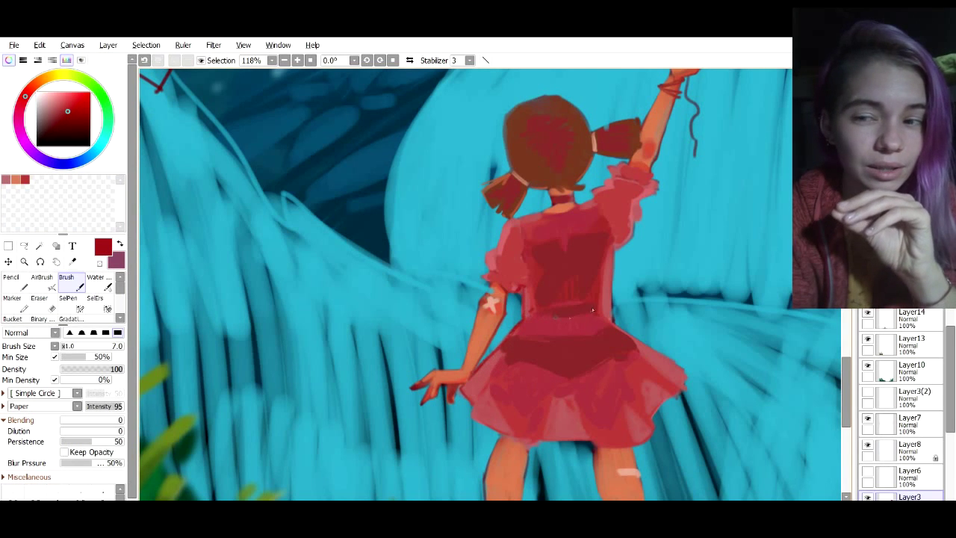
pyautogui.moveTo(105, 350); pyautogui.dragTo(63, 347)
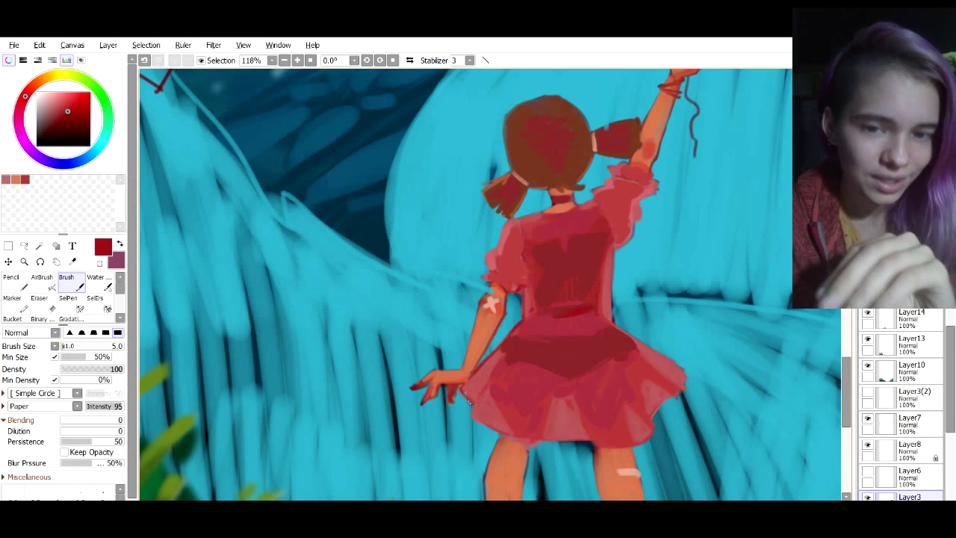
pyautogui.moveTo(472, 417)
pyautogui.mouseDown()
pyautogui.moveTo(536, 443)
pyautogui.moveTo(559, 433)
pyautogui.moveTo(593, 452)
pyautogui.moveTo(567, 441)
pyautogui.mouseUp()
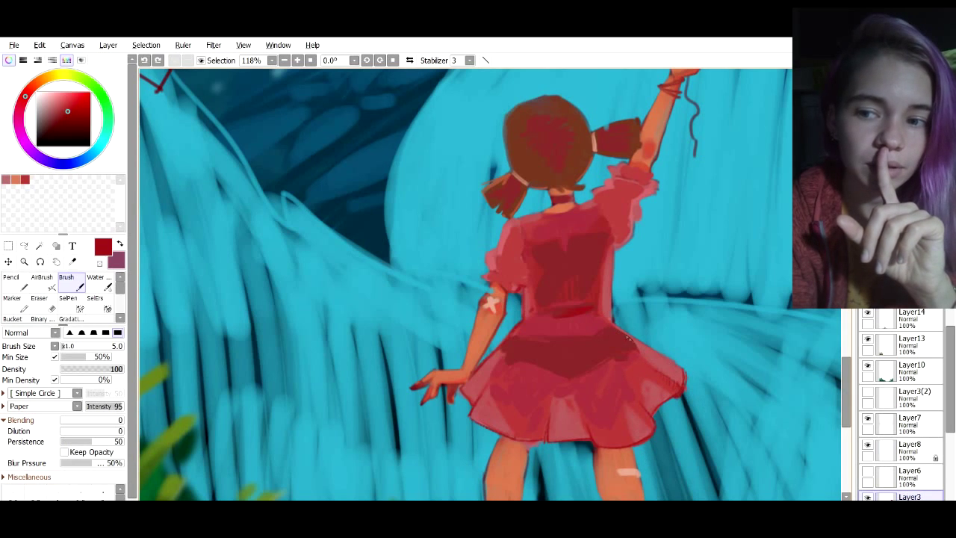
# Draw brighter red contour lines around the puffed sleeves and their ruffles
pyautogui.click(78, 99)
pyautogui.moveTo(623, 244)
pyautogui.mouseDown()
pyautogui.moveTo(639, 208)
pyautogui.moveTo(659, 191)
pyautogui.mouseUp()
pyautogui.hotkey('ctrl', 'z')
pyautogui.moveTo(623, 177); pyautogui.dragTo(638, 184)
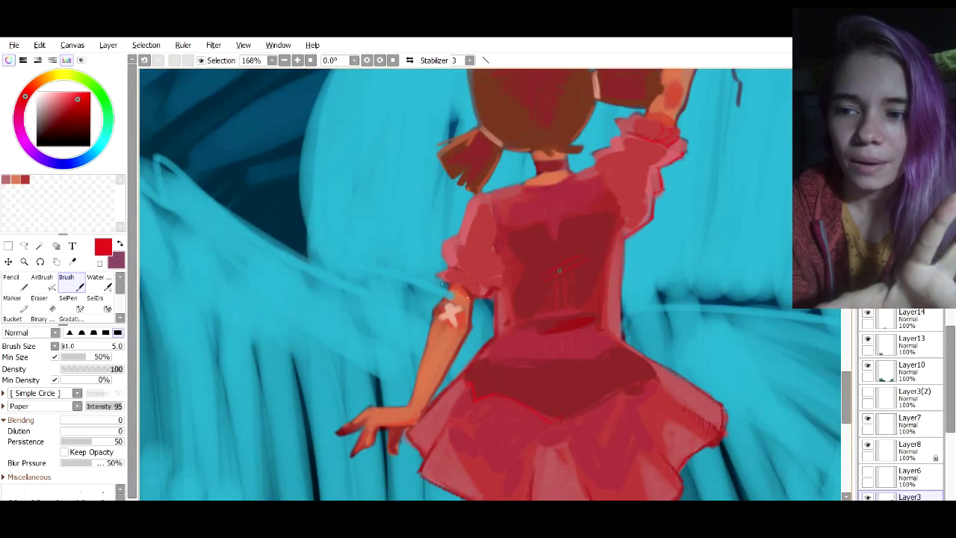
# Paint light pink highlights and fold strokes on both sleeves using a pink sampled from the dress
pyautogui.keyDown('alt'); pyautogui.click(473, 214); pyautogui.keyUp('alt')
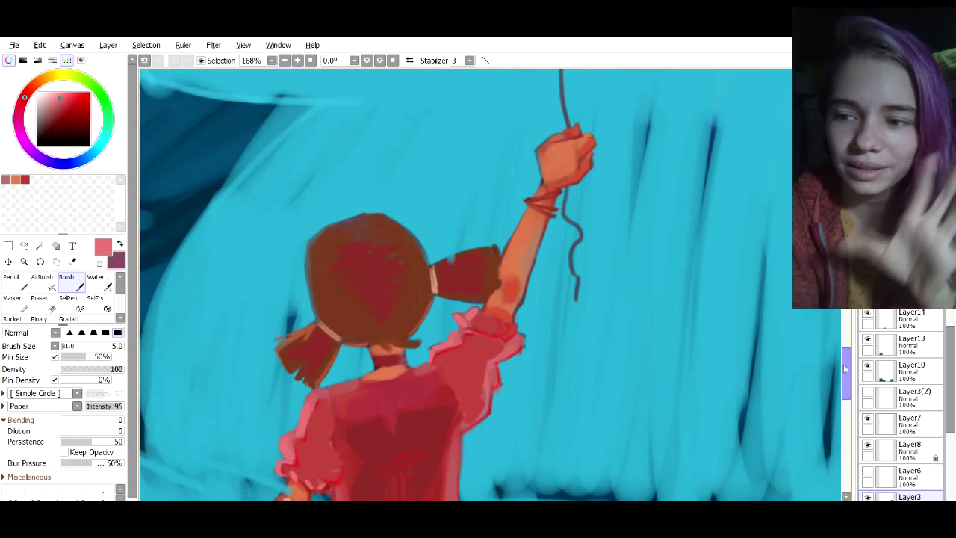
pyautogui.scroll(-3, 470, 261)
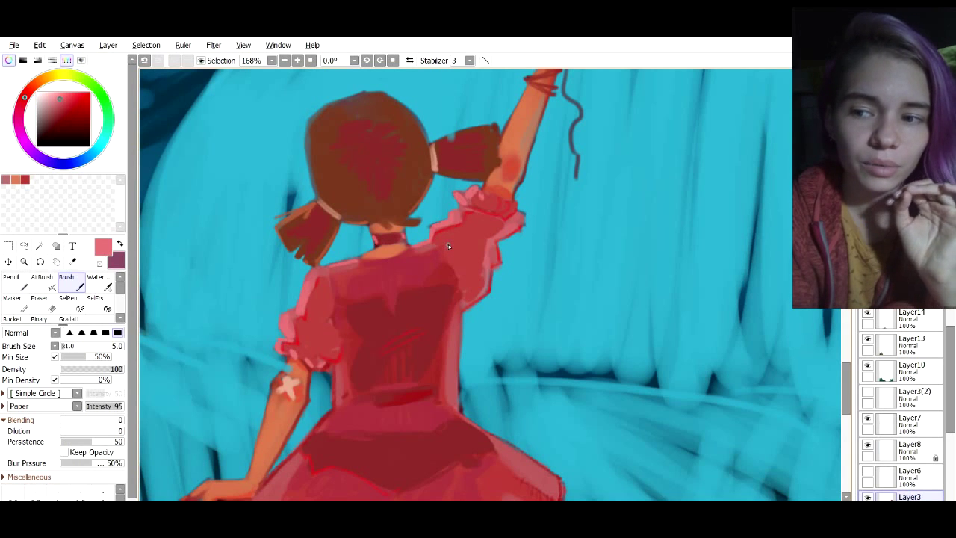
pyautogui.moveTo(447, 254); pyautogui.dragTo(462, 281)
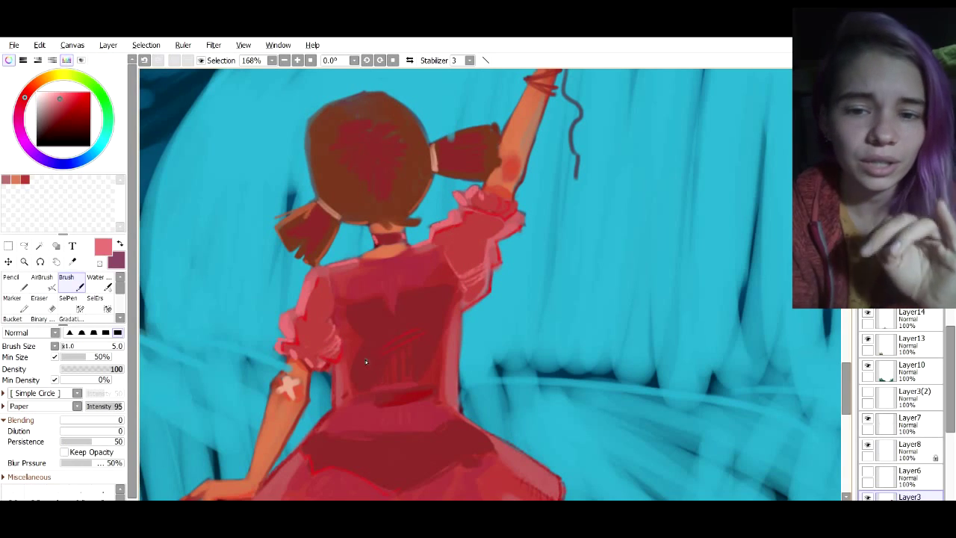
# Shade the tops of both legs under the skirt's hem with fine brown strokes using the size 4 brush
pyautogui.moveTo(478, 463); pyautogui.dragTo(543, 89)
pyautogui.click(16, 180)
pyautogui.click(87, 93)
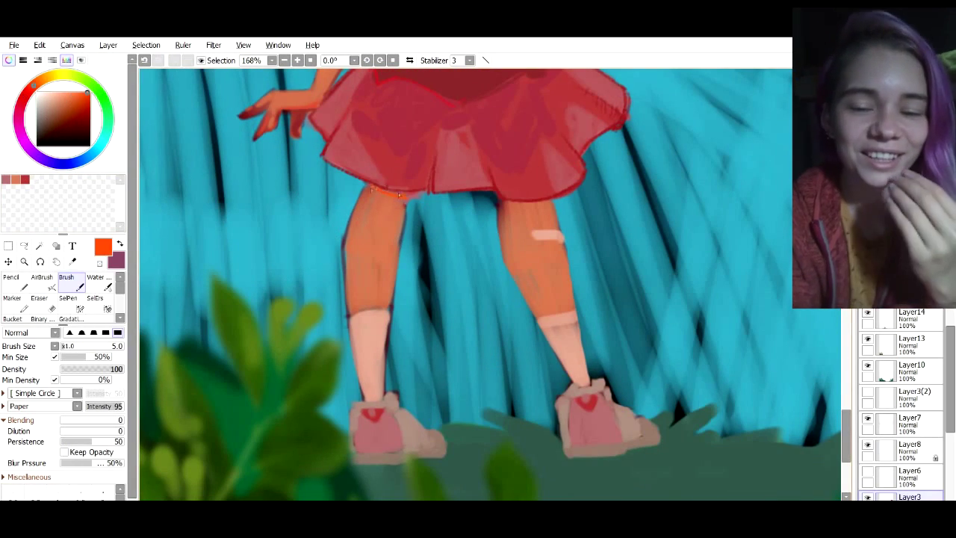
pyautogui.hotkey('ctrl', 'z')
pyautogui.click(63, 111)
pyautogui.moveTo(369, 187)
pyautogui.mouseDown()
pyautogui.moveTo(406, 197)
pyautogui.moveTo(394, 195)
pyautogui.moveTo(411, 209)
pyautogui.mouseUp()
pyautogui.click(66, 347)
pyautogui.hotkey('ctrl', 'z')
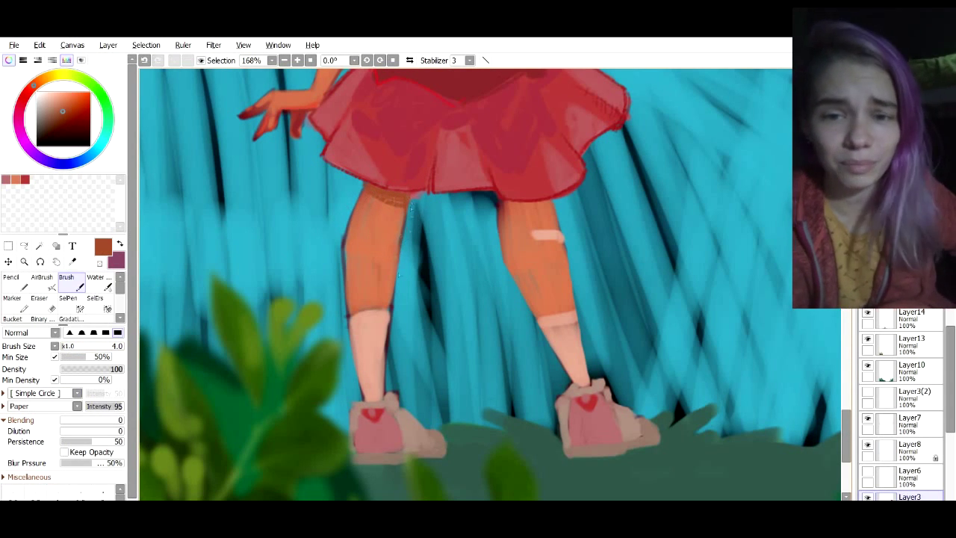
pyautogui.moveTo(499, 200)
pyautogui.mouseDown()
pyautogui.moveTo(504, 233)
pyautogui.moveTo(544, 212)
pyautogui.mouseUp()
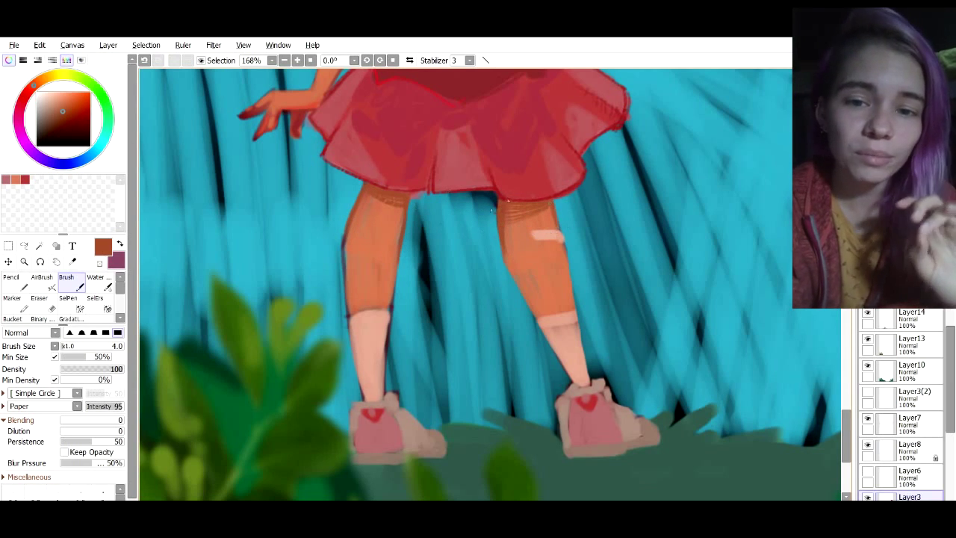
# Add dark red-brown strokes across both legs directly below the skirt's hem
pyautogui.click(67, 120)
pyautogui.moveTo(368, 185); pyautogui.dragTo(406, 197)
pyautogui.moveTo(368, 191); pyautogui.dragTo(410, 201)
pyautogui.moveTo(498, 200); pyautogui.dragTo(550, 213)
# Paint a solid burnt-orange shadow band across the top of both legs with the size 22 brush
pyautogui.moveTo(485, 179); pyautogui.dragTo(599, 438)
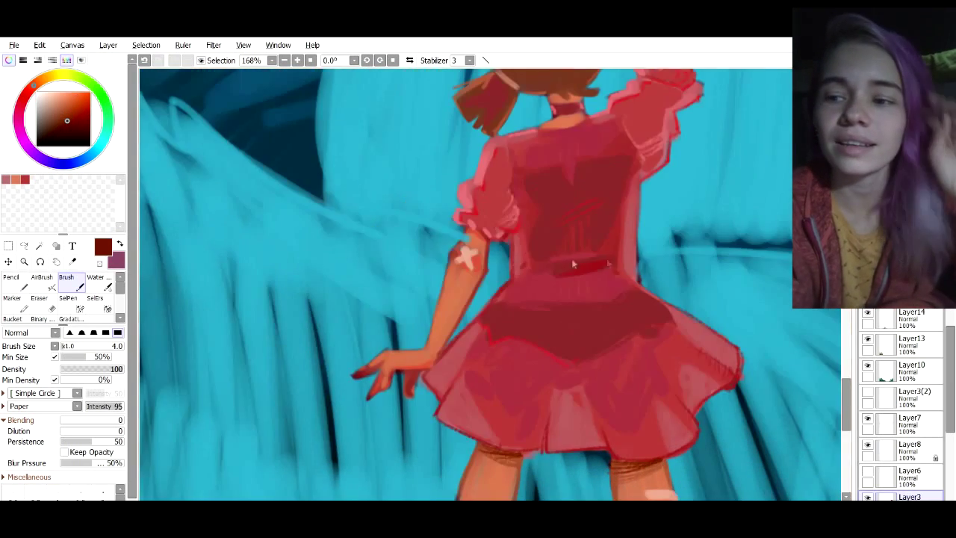
pyautogui.scroll(-7, 572, 260)
pyautogui.scroll(9, 450, 289)
pyautogui.click(77, 106)
pyautogui.click(73, 345)
pyautogui.moveTo(322, 251); pyautogui.dragTo(365, 271)
pyautogui.moveTo(509, 267); pyautogui.dragTo(582, 287)
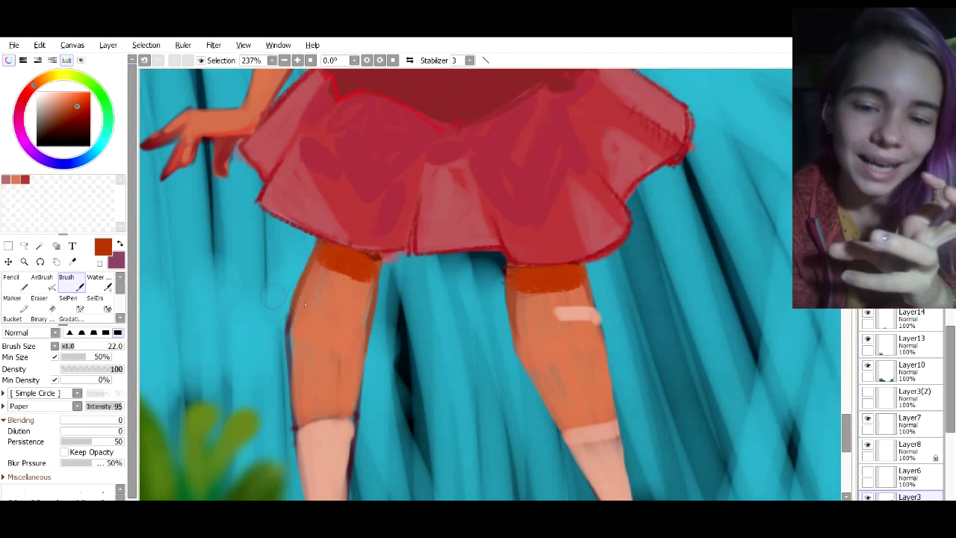
# Soften the lower edges of the leg shadows with muted brown at size 10 and hatch the right one at size 4
pyautogui.click(61, 109)
pyautogui.click(67, 346)
pyautogui.moveTo(321, 268); pyautogui.dragTo(369, 282)
pyautogui.moveTo(516, 290); pyautogui.dragTo(572, 290)
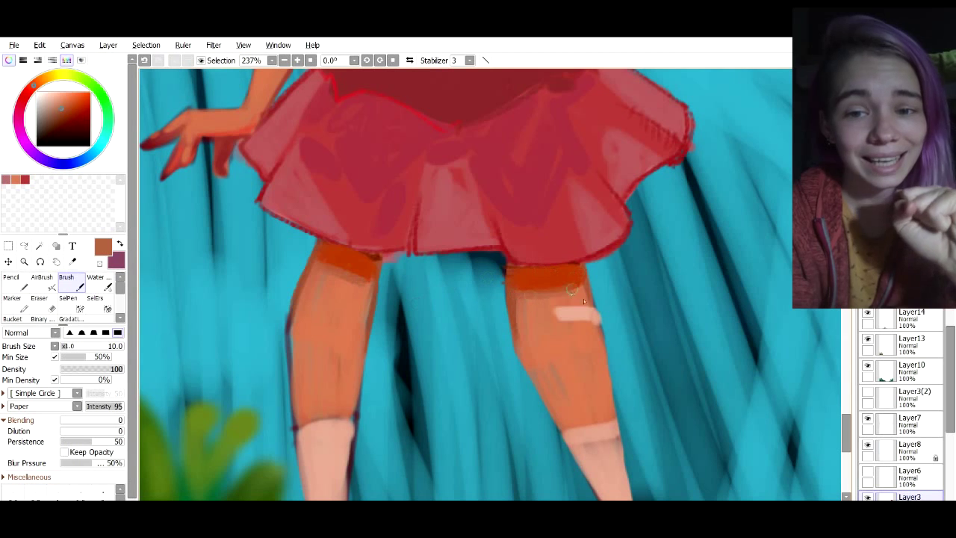
pyautogui.moveTo(362, 261); pyautogui.dragTo(382, 257)
pyautogui.moveTo(509, 270)
pyautogui.mouseDown()
pyautogui.moveTo(546, 267)
pyautogui.moveTo(523, 289)
pyautogui.mouseUp()
pyautogui.click(64, 347)
pyautogui.moveTo(535, 271); pyautogui.dragTo(536, 290)
pyautogui.moveTo(547, 270); pyautogui.dragTo(548, 287)
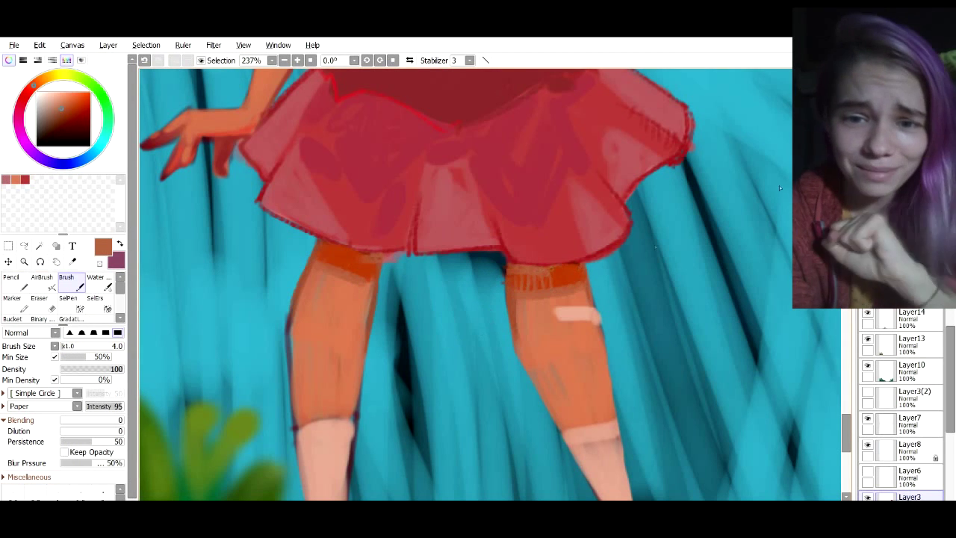
pyautogui.moveTo(846, 433); pyautogui.dragTo(846, 443)
pyautogui.rightClick(355, 211)
pyautogui.moveTo(292, 207)
pyautogui.mouseDown()
pyautogui.moveTo(293, 303)
pyautogui.moveTo(288, 267)
pyautogui.mouseUp()
pyautogui.hotkey('ctrl', 'z')
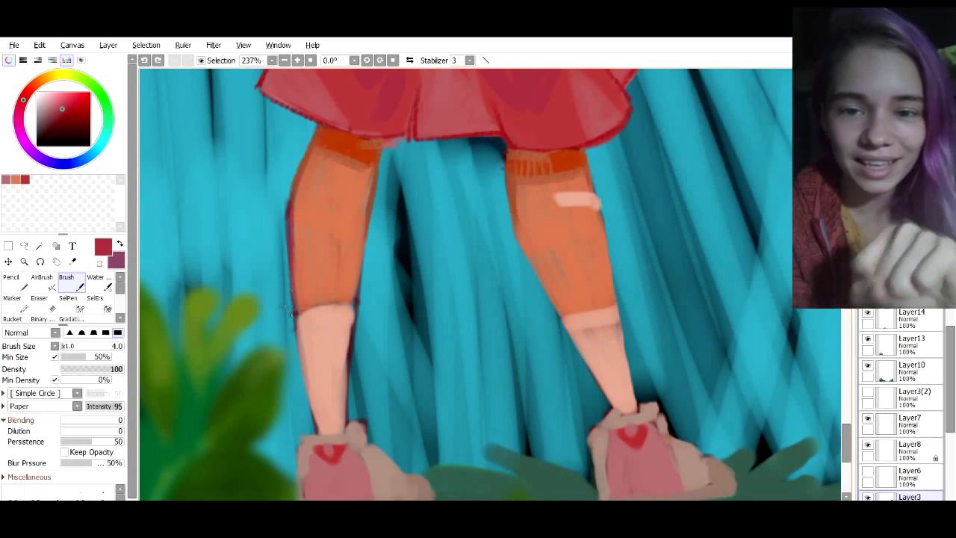
pyautogui.moveTo(297, 321); pyautogui.dragTo(303, 369)
pyautogui.moveTo(298, 321); pyautogui.dragTo(317, 434)
pyautogui.hotkey('ctrl', 'z')
pyautogui.moveTo(300, 339); pyautogui.dragTo(313, 414)
pyautogui.hotkey('ctrl', 'z')
pyautogui.hotkey('ctrl', 'z')
pyautogui.hotkey('ctrl', 'z')
pyautogui.click(71, 115)
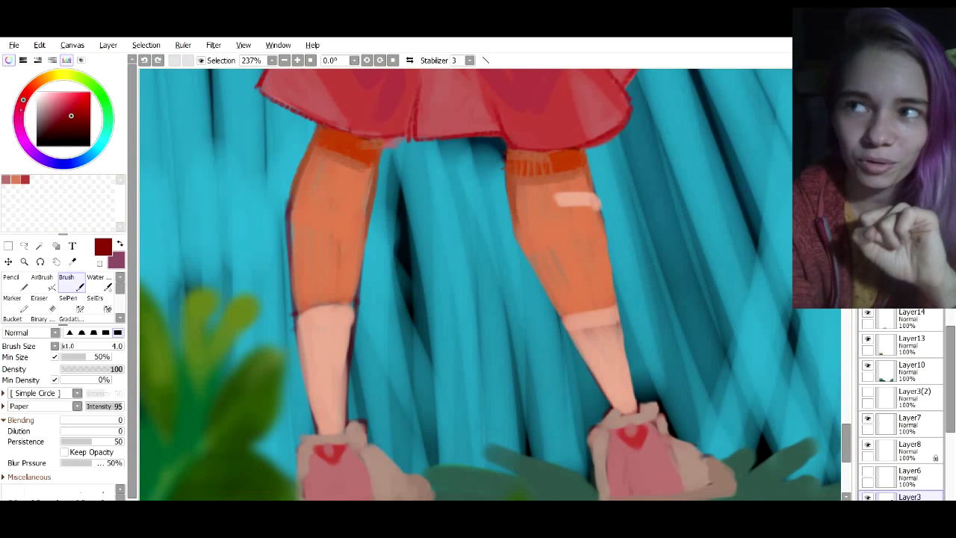
# Try outlining the left leg and ribbing its sock cuff in purple with the size 4 brush
pyautogui.click(55, 117)
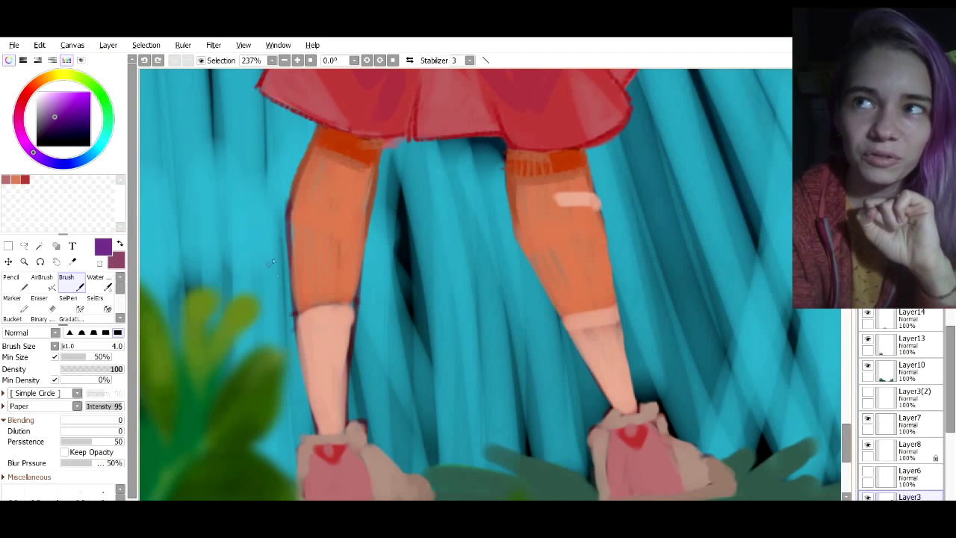
pyautogui.moveTo(294, 319); pyautogui.dragTo(310, 405)
pyautogui.hotkey('ctrl', 'z')
pyautogui.hotkey('ctrl', 'z')
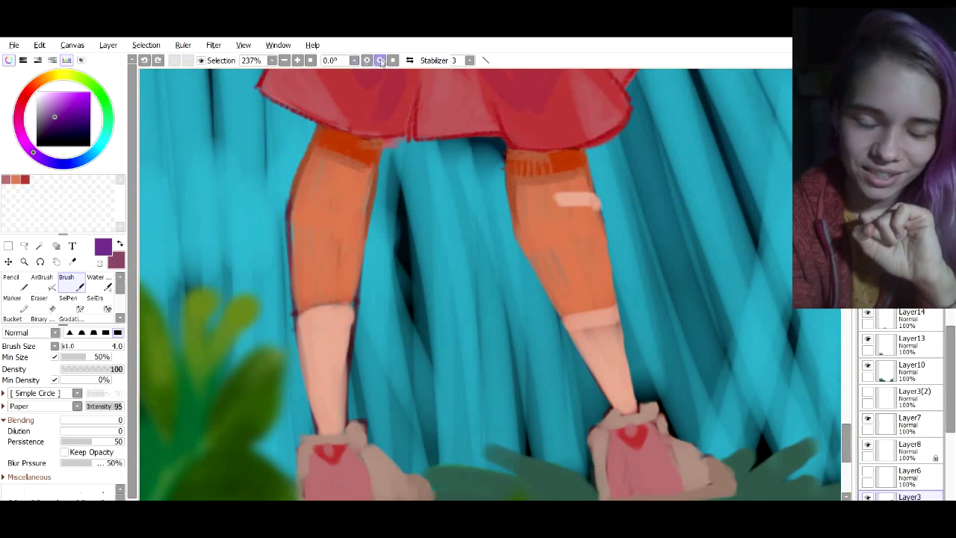
pyautogui.click(380, 61)
pyautogui.moveTo(264, 267); pyautogui.dragTo(373, 121)
pyautogui.hotkey('ctrl', 'z')
pyautogui.hotkey('ctrl', 'z')
pyautogui.moveTo(333, 170); pyautogui.dragTo(382, 203)
pyautogui.click(367, 60)
pyautogui.moveTo(311, 419); pyautogui.dragTo(318, 443)
pyautogui.moveTo(296, 335)
pyautogui.mouseDown()
pyautogui.moveTo(353, 322)
pyautogui.moveTo(303, 329)
pyautogui.mouseUp()
pyautogui.moveTo(308, 310); pyautogui.dragTo(310, 328)
pyautogui.moveTo(317, 307); pyautogui.dragTo(320, 326)
pyautogui.moveTo(326, 307); pyautogui.dragTo(329, 325)
pyautogui.moveTo(343, 302); pyautogui.dragTo(345, 324)
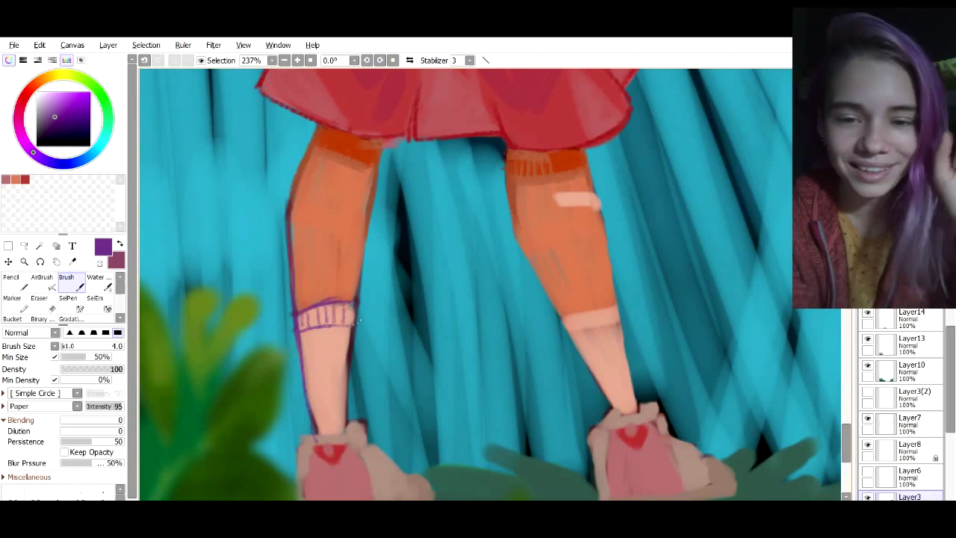
# Outline the left leg and sock in dark red, rotating the canvas to 67.5° for the long strokes
pyautogui.scroll(-7, 416, 339)
pyautogui.scroll(3, 419, 342)
pyautogui.scroll(4, 400, 385)
pyautogui.rightClick(369, 122)
pyautogui.moveTo(368, 122); pyautogui.dragTo(351, 158)
pyautogui.click(380, 59)
pyautogui.click(380, 60)
pyautogui.click(380, 59)
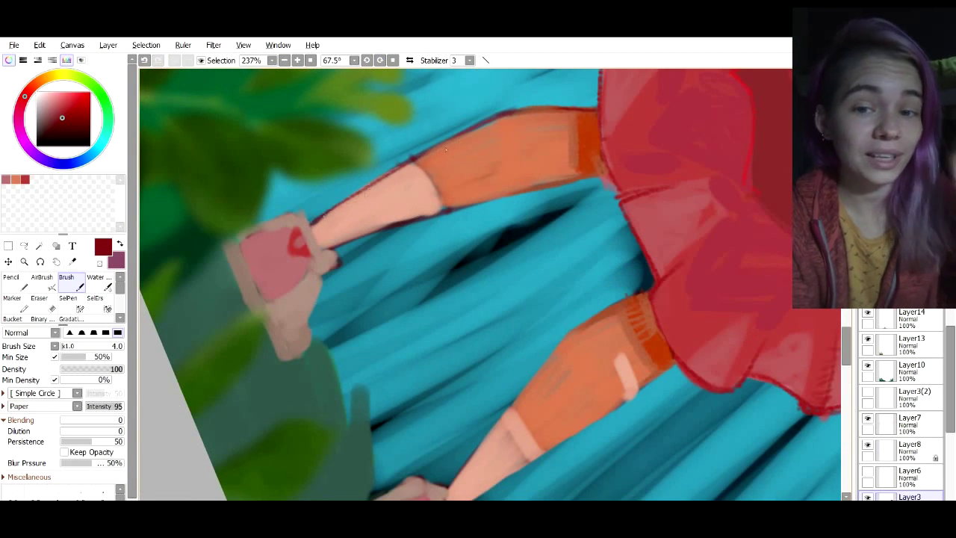
pyautogui.moveTo(413, 158); pyautogui.dragTo(439, 194)
pyautogui.hotkey('ctrl', 'z')
pyautogui.click(367, 60)
pyautogui.click(367, 60)
pyautogui.click(367, 60)
# Draw the left sock's ribbed cuff and the leg's inner contour in dark red
pyautogui.moveTo(343, 306); pyautogui.dragTo(396, 297)
pyautogui.moveTo(346, 325)
pyautogui.mouseDown()
pyautogui.moveTo(391, 320)
pyautogui.moveTo(370, 319)
pyautogui.mouseUp()
pyautogui.moveTo(381, 300); pyautogui.dragTo(379, 320)
pyautogui.moveTo(389, 300); pyautogui.dragTo(387, 318)
pyautogui.moveTo(397, 303); pyautogui.dragTo(395, 316)
pyautogui.moveTo(403, 300); pyautogui.dragTo(402, 313)
pyautogui.moveTo(431, 144); pyautogui.dragTo(418, 212)
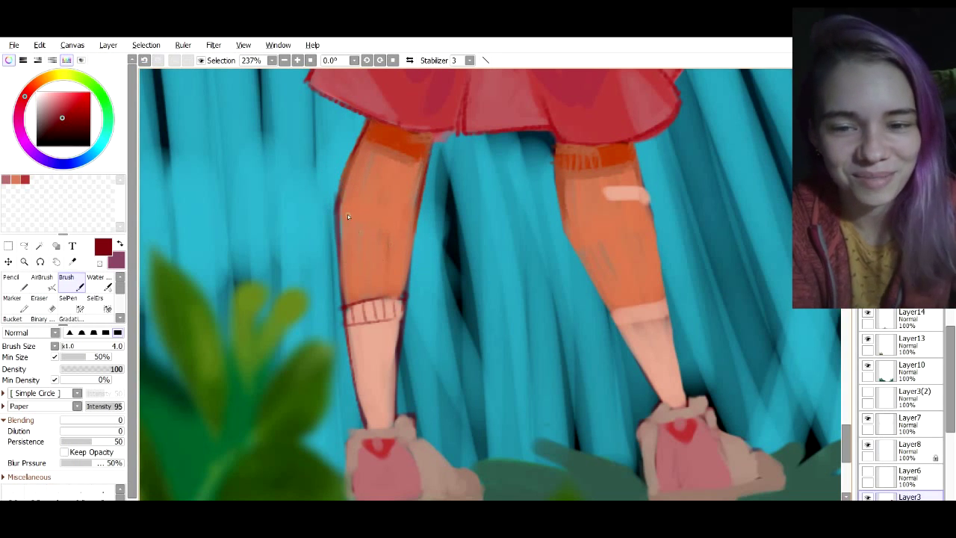
# Draw short curved wrinkle lines on the left sock above the ankle
pyautogui.moveTo(366, 424); pyautogui.dragTo(396, 418)
pyautogui.moveTo(367, 415); pyautogui.dragTo(394, 409)
pyautogui.moveTo(371, 407); pyautogui.dragTo(392, 400)
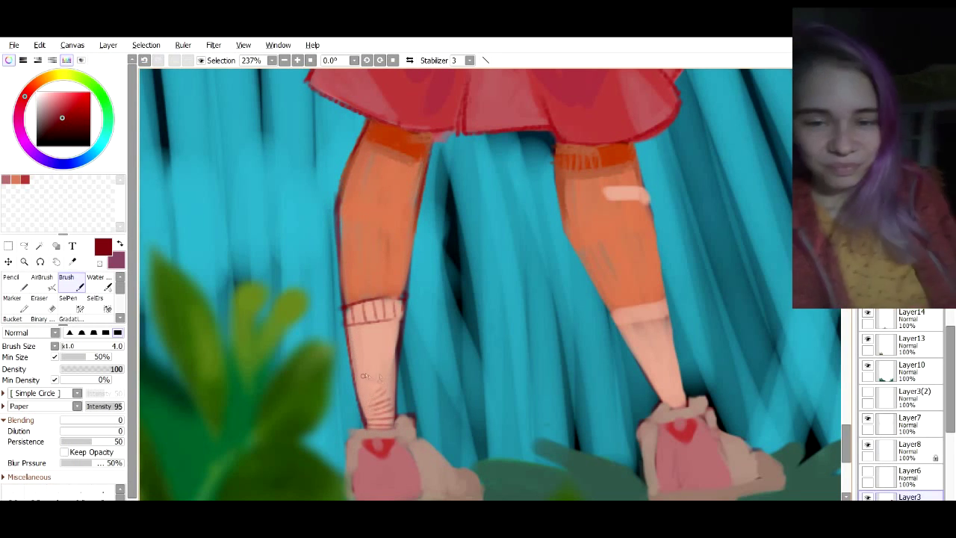
# Outline the right leg, its bandage and the ribbed sock cuff in dark red, using size 6 and texture intensity 58
pyautogui.moveTo(559, 201); pyautogui.dragTo(635, 353)
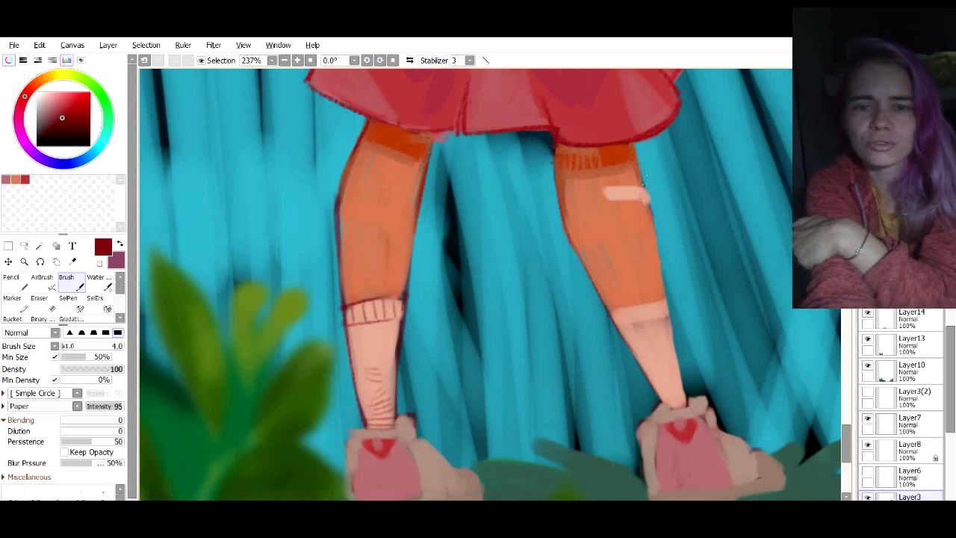
pyautogui.moveTo(554, 137); pyautogui.dragTo(520, 94)
pyautogui.scroll(3, 520, 94)
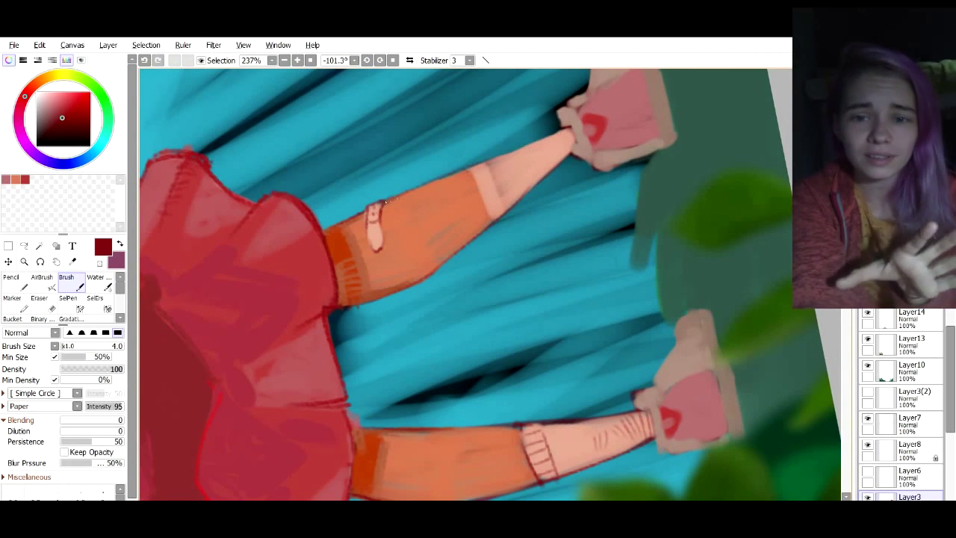
pyautogui.moveTo(574, 146); pyautogui.dragTo(491, 217)
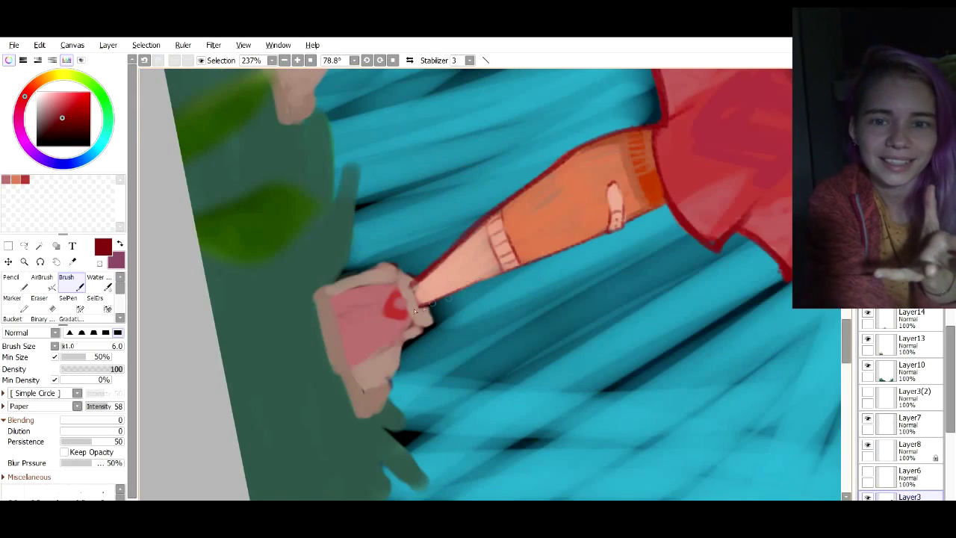
pyautogui.moveTo(416, 306); pyautogui.dragTo(601, 232)
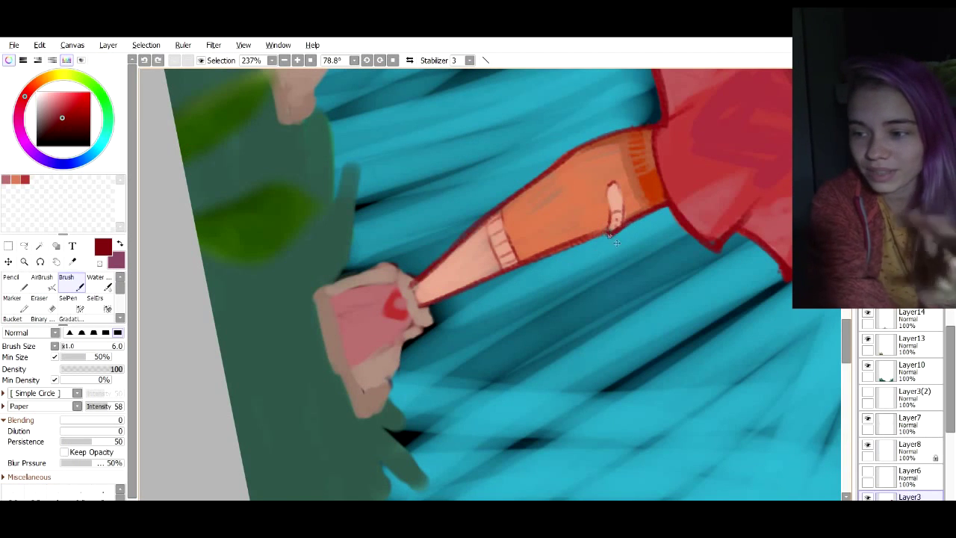
# Thicken the left leg's outline and draw the left shoe's collar in dark red, finishing with the size 4 brush
pyautogui.click(366, 59)
pyautogui.click(367, 60)
pyautogui.moveTo(283, 347)
pyautogui.mouseDown()
pyautogui.moveTo(347, 288)
pyautogui.moveTo(489, 285)
pyautogui.mouseUp()
pyautogui.click(63, 347)
pyautogui.click(65, 347)
pyautogui.moveTo(329, 290)
pyautogui.mouseDown()
pyautogui.moveTo(384, 288)
pyautogui.moveTo(388, 275)
pyautogui.moveTo(375, 280)
pyautogui.mouseUp()
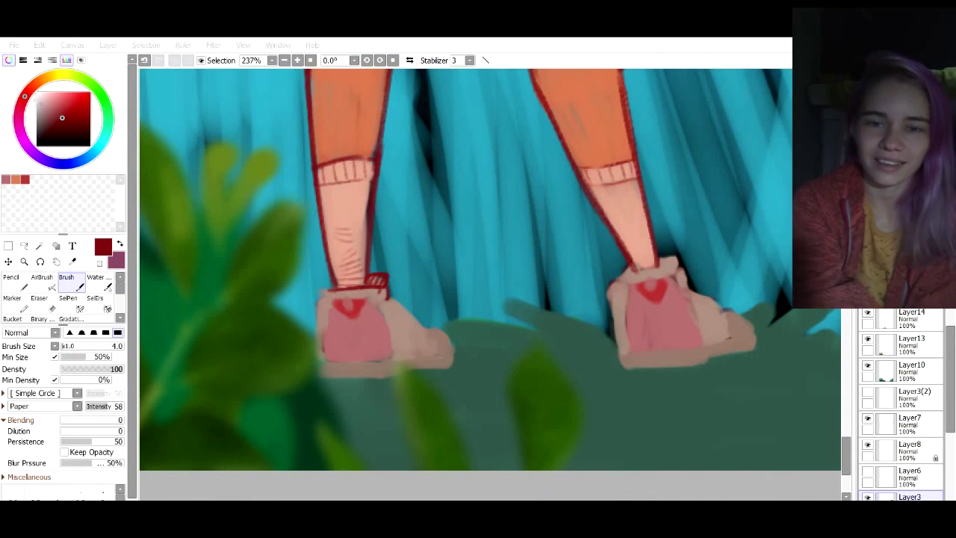
# Fill in the left shoe's heart and draw its curved side seams and cross-stitched centre seam in sampled red
pyautogui.click(43, 80)
pyautogui.rightClick(353, 306)
pyautogui.moveTo(329, 310); pyautogui.dragTo(323, 358)
pyautogui.moveTo(381, 302); pyautogui.dragTo(392, 355)
pyautogui.moveTo(353, 319); pyautogui.dragTo(355, 358)
pyautogui.moveTo(346, 343); pyautogui.dragTo(362, 342)
pyautogui.moveTo(347, 352); pyautogui.dragTo(363, 352)
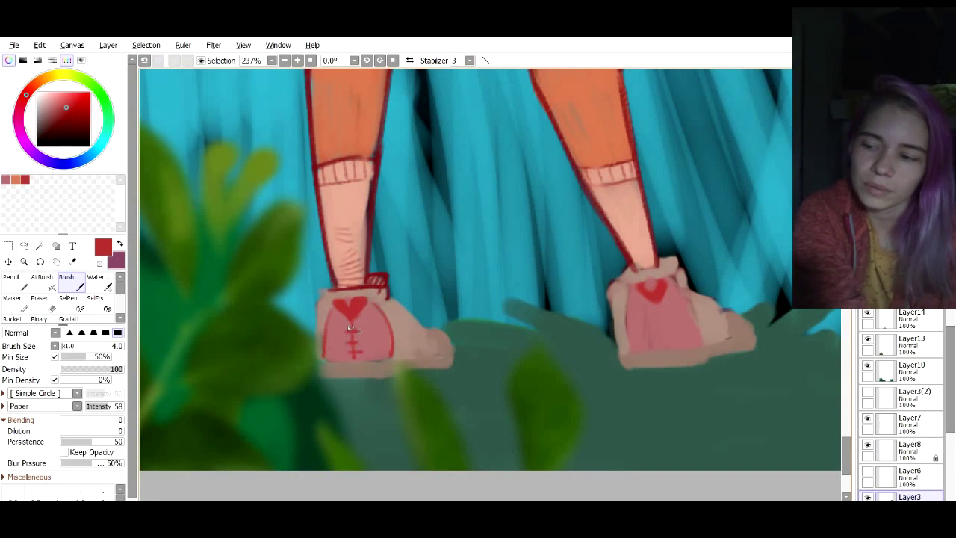
# Fill in the right shoe's heart and add matching red side seams and a cross-stitched centre seam
pyautogui.moveTo(648, 288); pyautogui.dragTo(664, 288)
pyautogui.moveTo(627, 330); pyautogui.dragTo(622, 355)
pyautogui.moveTo(676, 290)
pyautogui.mouseDown()
pyautogui.moveTo(655, 311)
pyautogui.moveTo(659, 348)
pyautogui.mouseUp()
pyautogui.moveTo(652, 324); pyautogui.dragTo(669, 322)
pyautogui.moveTo(653, 333); pyautogui.dragTo(663, 332)
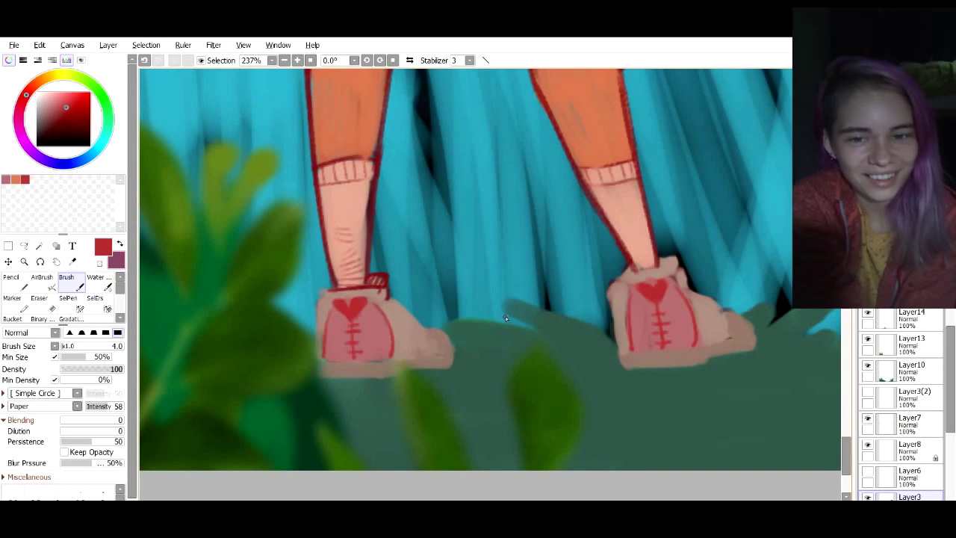
# Paint the soles and ankle collars of both shoes in sampled brown
pyautogui.keyDown('alt'); pyautogui.click(396, 329); pyautogui.keyUp('alt')
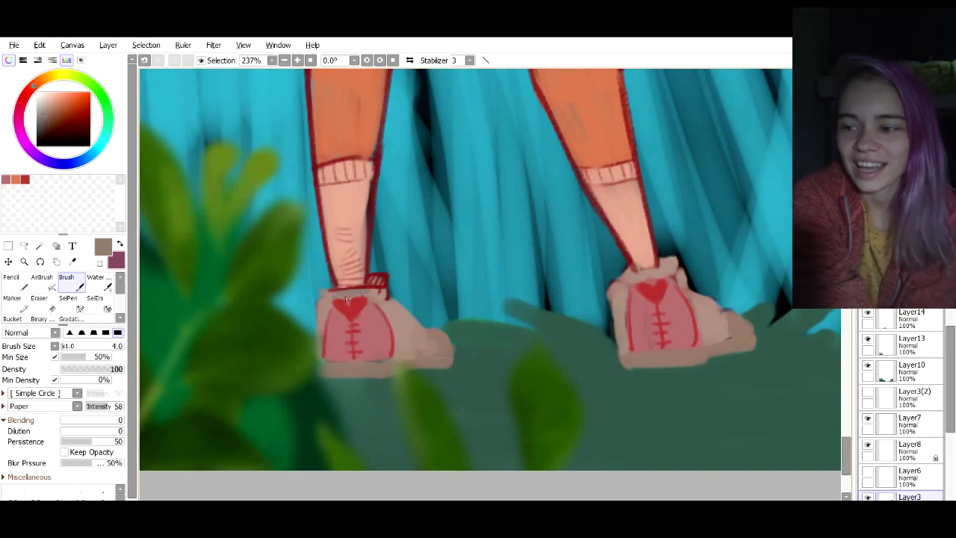
pyautogui.moveTo(368, 283)
pyautogui.mouseDown()
pyautogui.moveTo(340, 295)
pyautogui.moveTo(384, 290)
pyautogui.mouseUp()
pyautogui.keyDown('alt'); pyautogui.click(378, 300); pyautogui.keyUp('alt')
pyautogui.moveTo(329, 370); pyautogui.dragTo(386, 368)
pyautogui.moveTo(627, 357); pyautogui.dragTo(700, 356)
pyautogui.hotkey('ctrl', 'z')
pyautogui.moveTo(668, 275)
pyautogui.mouseDown()
pyautogui.moveTo(634, 275)
pyautogui.moveTo(657, 274)
pyautogui.mouseUp()
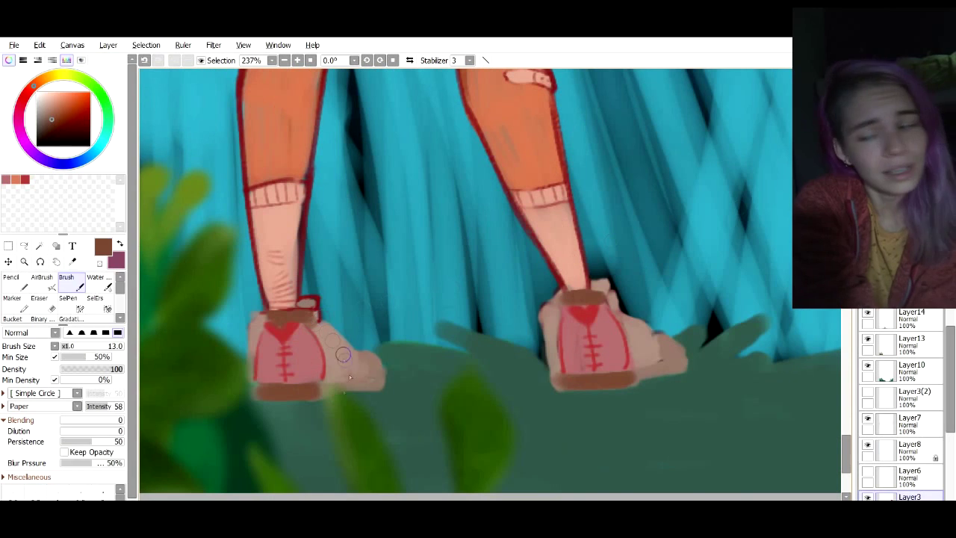
# Erase the protruding toe of the left shoe to shorten its outline
pyautogui.press('e')
pyautogui.moveTo(348, 329); pyautogui.dragTo(359, 388)
pyautogui.moveTo(351, 351)
pyautogui.mouseDown()
pyautogui.moveTo(386, 385)
pyautogui.moveTo(326, 347)
pyautogui.moveTo(343, 383)
pyautogui.mouseUp()
pyautogui.press('b')
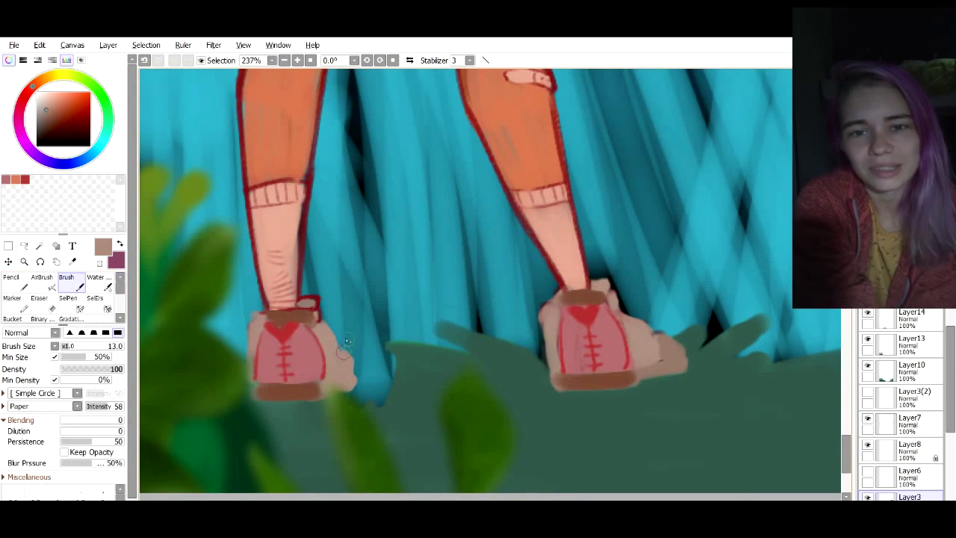
# Add pale beige highlights along the upper edges and toes of both shoes with the size 7 brush
pyautogui.click(43, 101)
pyautogui.click(65, 346)
pyautogui.moveTo(261, 315); pyautogui.dragTo(252, 338)
pyautogui.moveTo(317, 318); pyautogui.dragTo(351, 373)
pyautogui.moveTo(613, 297); pyautogui.dragTo(678, 352)
pyautogui.moveTo(599, 280); pyautogui.dragTo(612, 293)
pyautogui.scroll(-5, 616, 312)
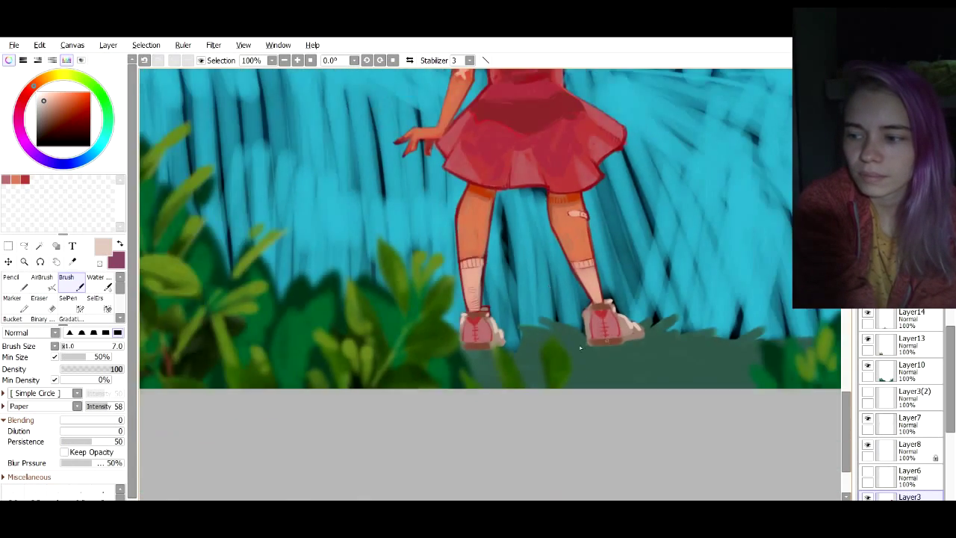
# Outline both shoes, their soles and their brown collars in dark maroon with the size 4 brush
pyautogui.scroll(6, 556, 340)
pyautogui.rightClick(366, 323)
pyautogui.click(63, 346)
pyautogui.moveTo(293, 321); pyautogui.dragTo(286, 404)
pyautogui.moveTo(292, 320); pyautogui.dragTo(312, 316)
pyautogui.moveTo(284, 422); pyautogui.dragTo(381, 425)
pyautogui.moveTo(288, 403); pyautogui.dragTo(393, 397)
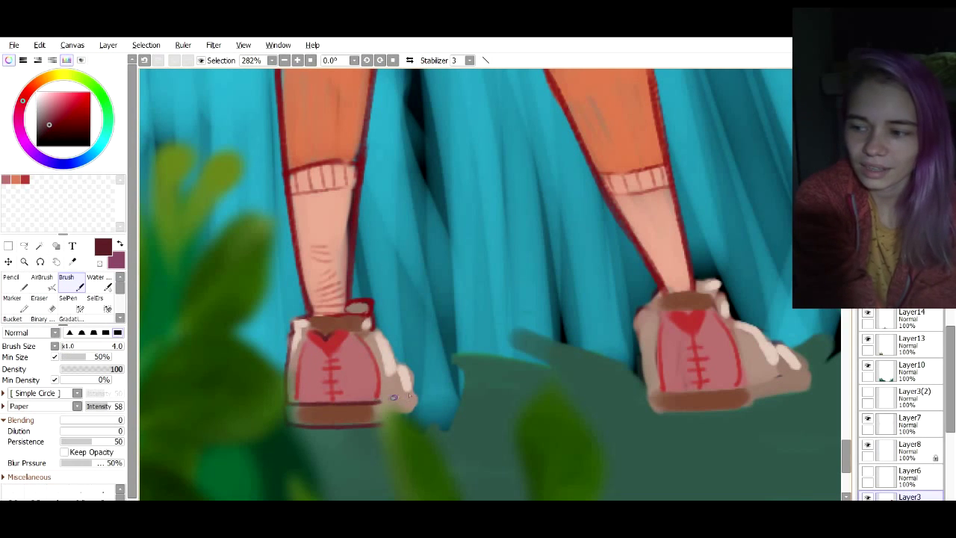
pyautogui.moveTo(639, 311)
pyautogui.mouseDown()
pyautogui.moveTo(646, 392)
pyautogui.moveTo(660, 363)
pyautogui.moveTo(649, 369)
pyautogui.moveTo(676, 415)
pyautogui.moveTo(654, 413)
pyautogui.moveTo(677, 393)
pyautogui.moveTo(763, 400)
pyautogui.moveTo(756, 382)
pyautogui.moveTo(807, 387)
pyautogui.moveTo(718, 297)
pyautogui.mouseUp()
pyautogui.moveTo(301, 334); pyautogui.dragTo(370, 321)
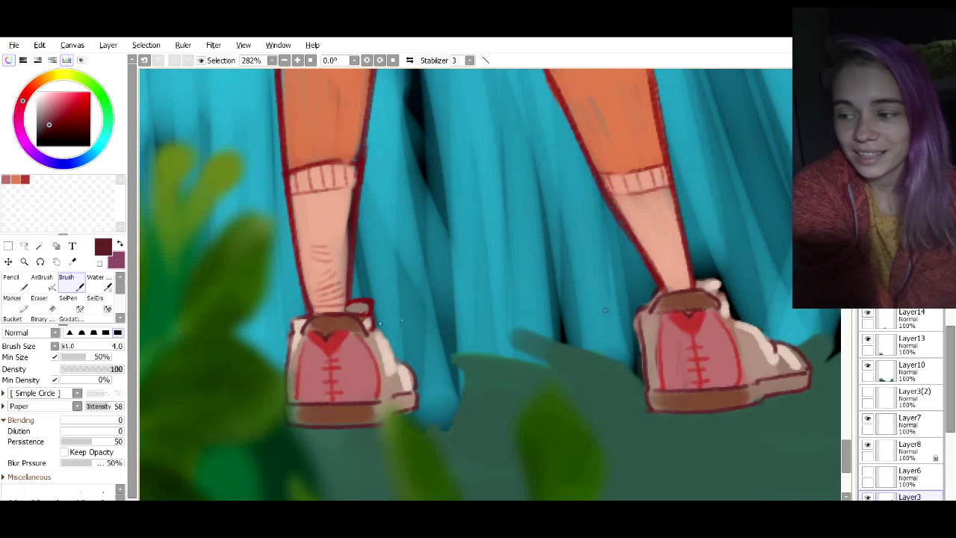
# Draw short vertical tread marks across the brown soles of both shoes
pyautogui.moveTo(735, 393); pyautogui.dragTo(734, 407)
pyautogui.moveTo(745, 390); pyautogui.dragTo(743, 405)
pyautogui.moveTo(317, 408); pyautogui.dragTo(318, 423)
pyautogui.moveTo(327, 407); pyautogui.dragTo(338, 423)
pyautogui.moveTo(345, 406); pyautogui.dragTo(346, 424)
pyautogui.moveTo(358, 407); pyautogui.dragTo(357, 420)
pyautogui.moveTo(367, 406); pyautogui.dragTo(367, 422)
pyautogui.scroll(-9, 627, 258)
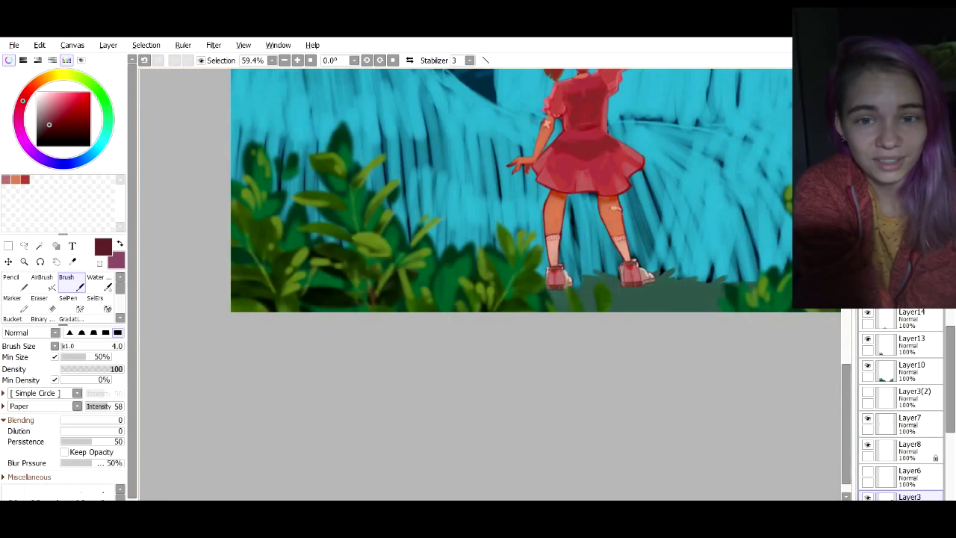
# Hide Layer8 and try a dark orange shading stroke on the lowered arm just below the sleeve
pyautogui.moveTo(578, 153); pyautogui.dragTo(575, 292)
pyautogui.scroll(6, 575, 292)
pyautogui.click(867, 444)
pyautogui.rightClick(420, 322)
pyautogui.rightClick(484, 173)
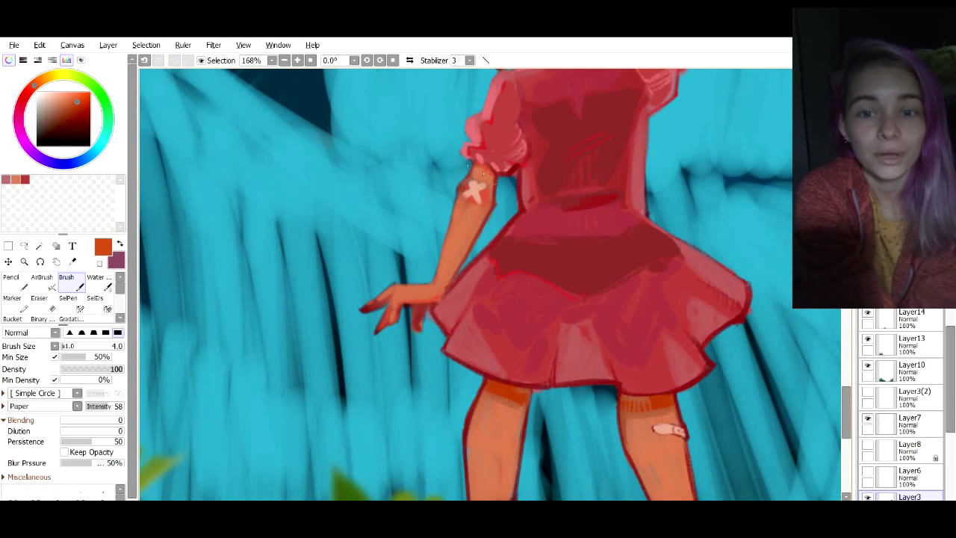
pyautogui.moveTo(476, 177); pyautogui.dragTo(489, 172)
pyautogui.hotkey('ctrl', 'z')
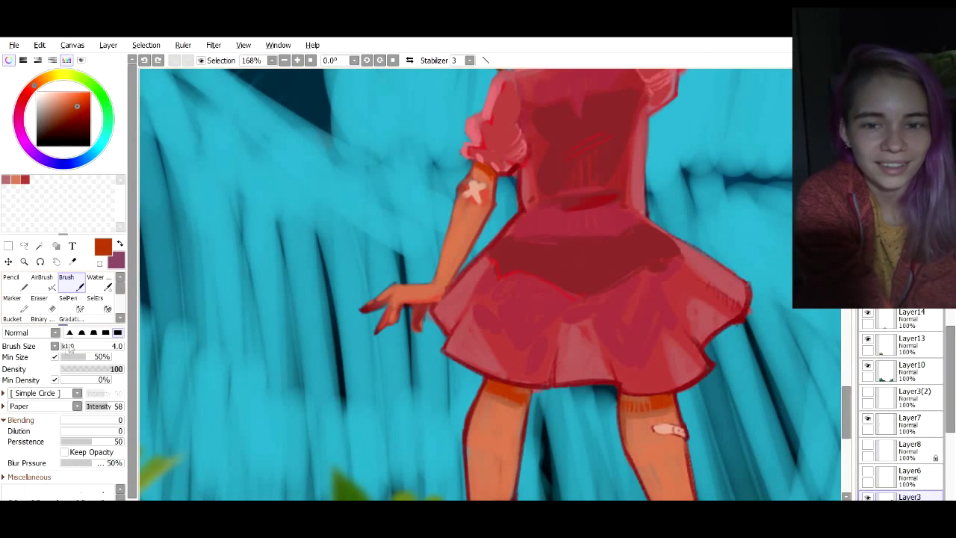
# Brush sampled brown strands over the pigtails and the back of the head at size 6
pyautogui.moveTo(556, 142); pyautogui.dragTo(446, 443)
pyautogui.rightClick(506, 261)
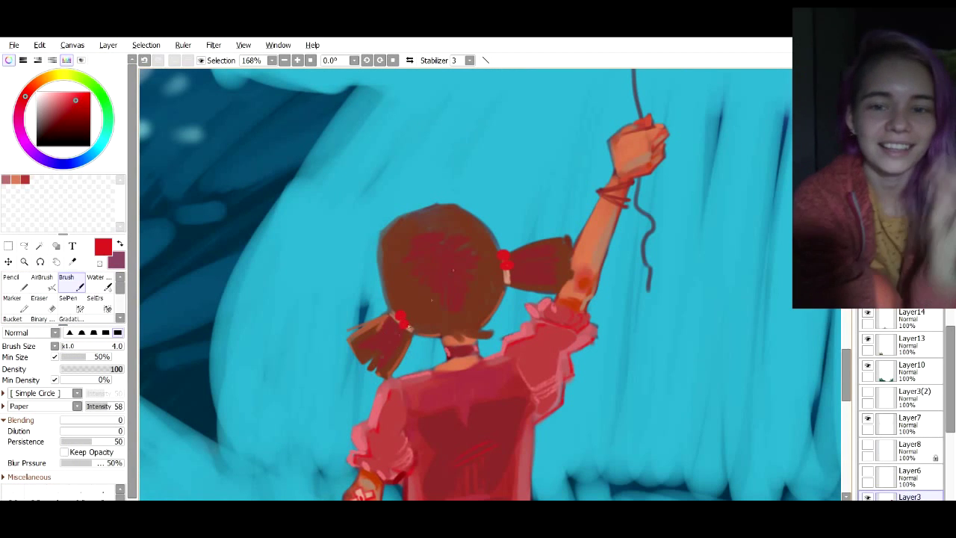
pyautogui.rightClick(490, 284)
pyautogui.press(']')
pyautogui.press(']')
pyautogui.moveTo(379, 343); pyautogui.dragTo(370, 362)
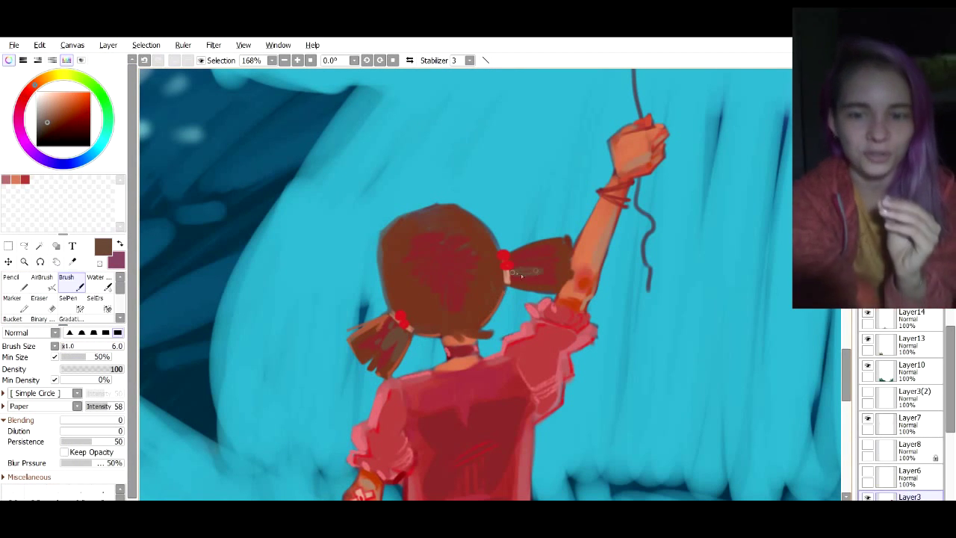
pyautogui.moveTo(511, 275)
pyautogui.mouseDown()
pyautogui.moveTo(532, 285)
pyautogui.moveTo(561, 278)
pyautogui.mouseUp()
pyautogui.moveTo(435, 328)
pyautogui.mouseDown()
pyautogui.moveTo(472, 306)
pyautogui.moveTo(458, 317)
pyautogui.mouseUp()
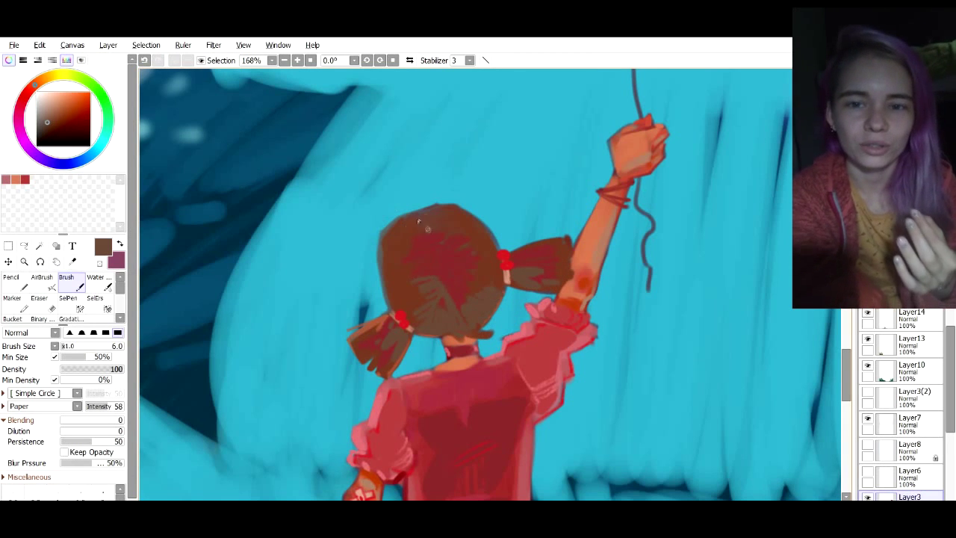
pyautogui.scroll(-7, 587, 321)
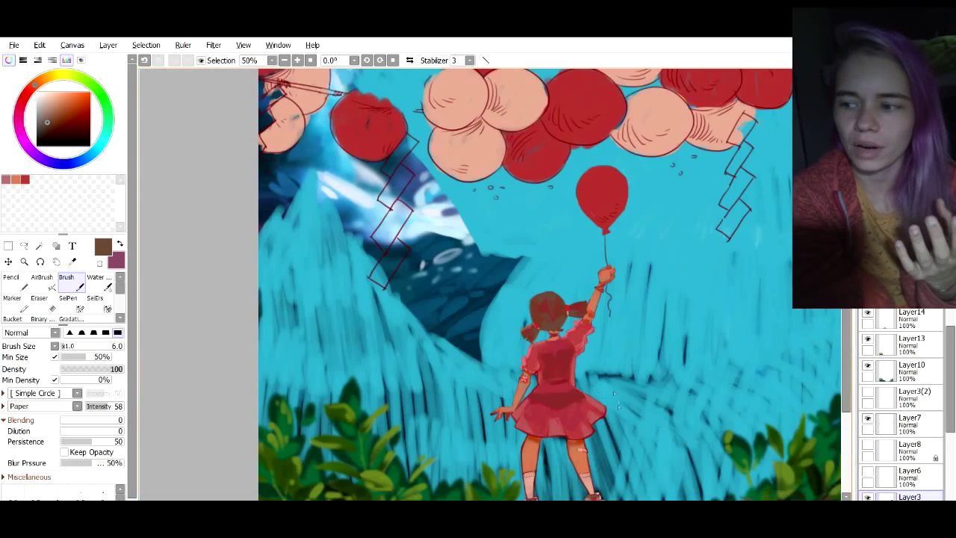
# Refine the right pigtail's tip and the adjoining edge of the raised arm with sampled hair and skin colours
pyautogui.scroll(7, 564, 315)
pyautogui.rightClick(442, 364)
pyautogui.rightClick(439, 371)
pyautogui.moveTo(578, 292)
pyautogui.mouseDown()
pyautogui.moveTo(611, 288)
pyautogui.moveTo(635, 280)
pyautogui.mouseUp()
pyautogui.hotkey('ctrl', 'z')
pyautogui.moveTo(600, 287); pyautogui.dragTo(642, 290)
pyautogui.press('e')
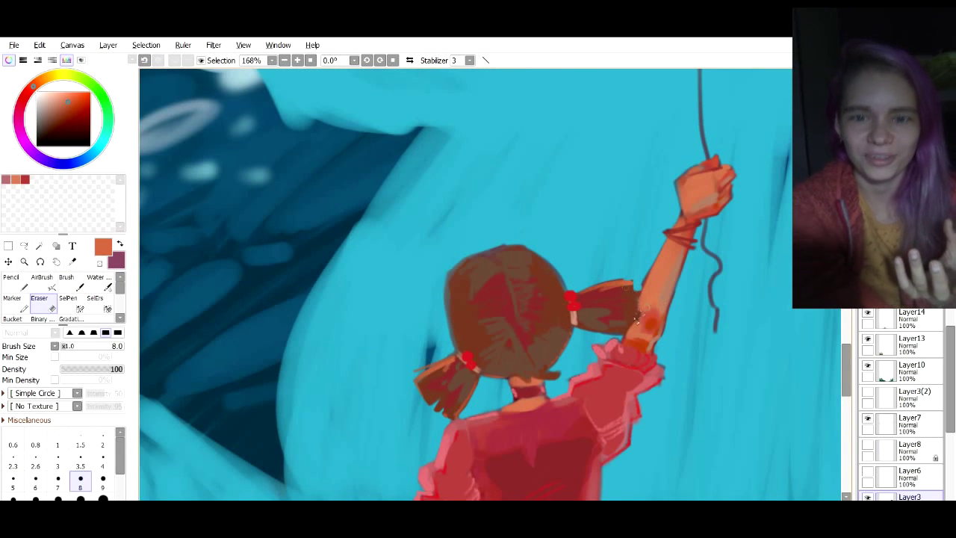
pyautogui.press('b')
pyautogui.keyDown('alt'); pyautogui.click(630, 307); pyautogui.keyUp('alt')
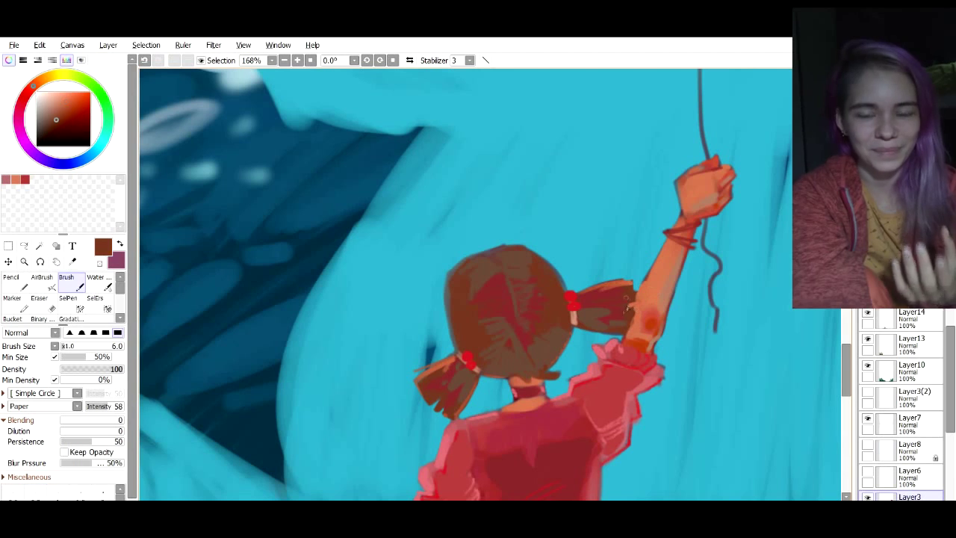
# Add orange highlight strands at the crown and parting of the hair, and save the canvas
pyautogui.rightClick(448, 365)
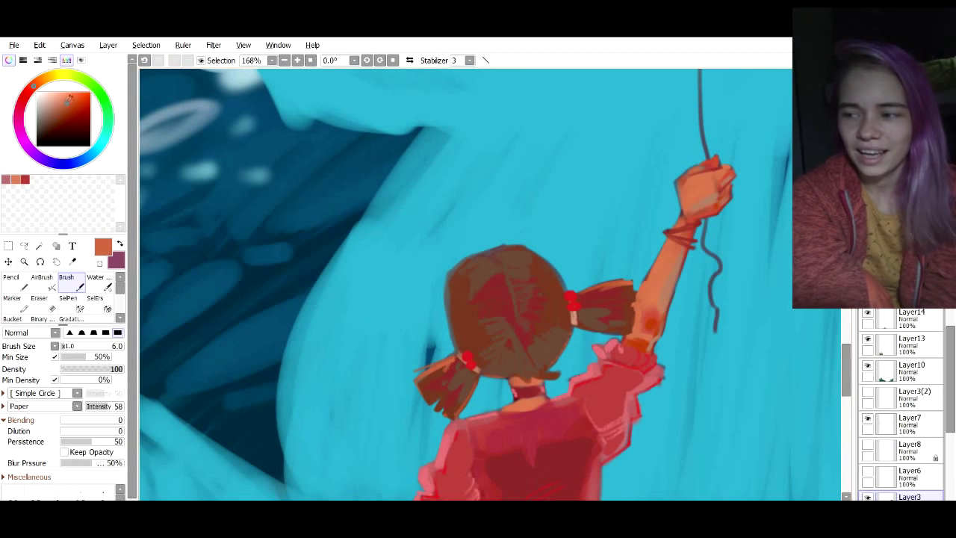
pyautogui.moveTo(455, 281); pyautogui.dragTo(458, 325)
pyautogui.hotkey('ctrl', 'z')
pyautogui.moveTo(501, 266); pyautogui.dragTo(516, 312)
pyautogui.moveTo(499, 253); pyautogui.dragTo(512, 258)
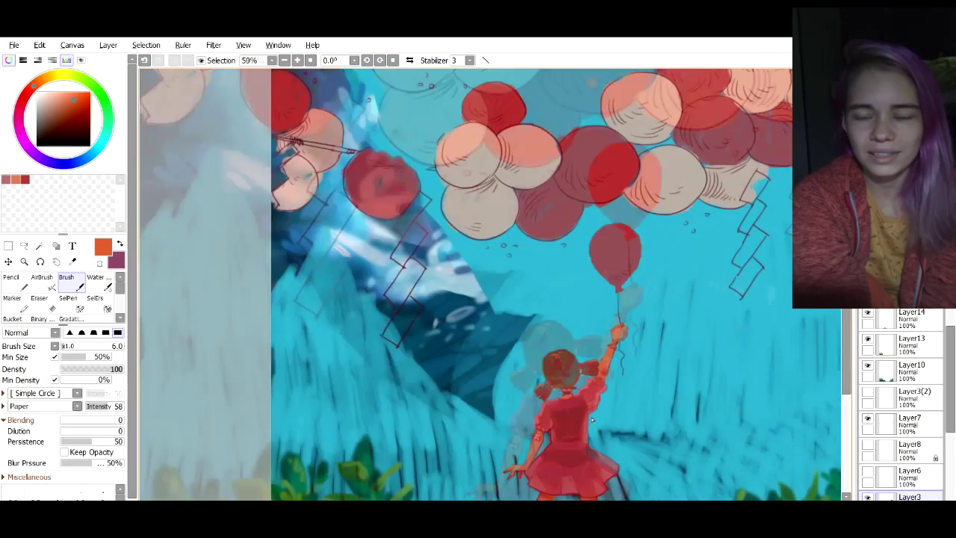
pyautogui.moveTo(592, 420); pyautogui.dragTo(592, 299)
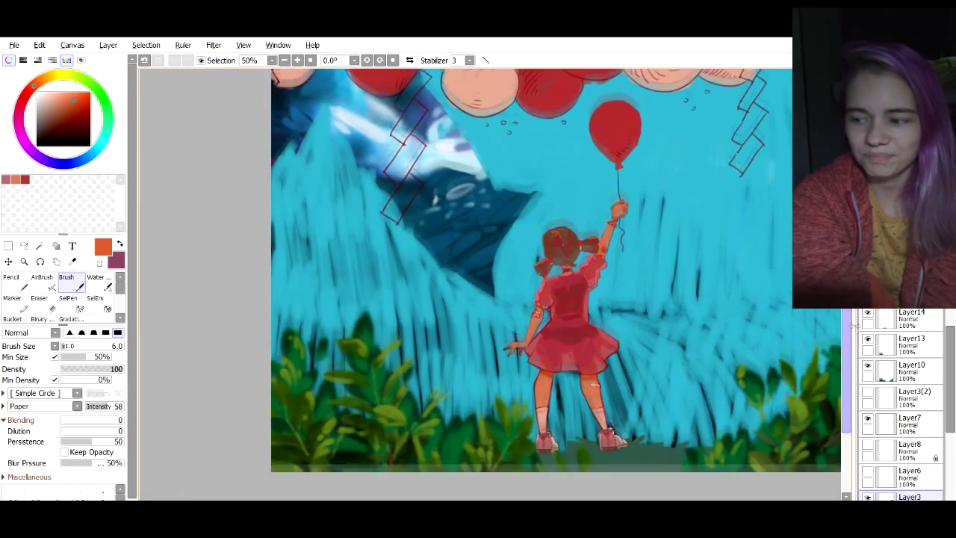
pyautogui.hotkey('ctrl', 's')
# Accent the puffed sleeve edges and the dress neckline with sampled red strokes
pyautogui.scroll(8, 581, 377)
pyautogui.rightClick(448, 219)
pyautogui.moveTo(846, 419); pyautogui.dragTo(846, 389)
pyautogui.moveTo(413, 393); pyautogui.dragTo(405, 380)
pyautogui.moveTo(445, 295)
pyautogui.mouseDown()
pyautogui.moveTo(424, 338)
pyautogui.moveTo(502, 278)
pyautogui.mouseUp()
pyautogui.moveTo(502, 276); pyautogui.dragTo(524, 263)
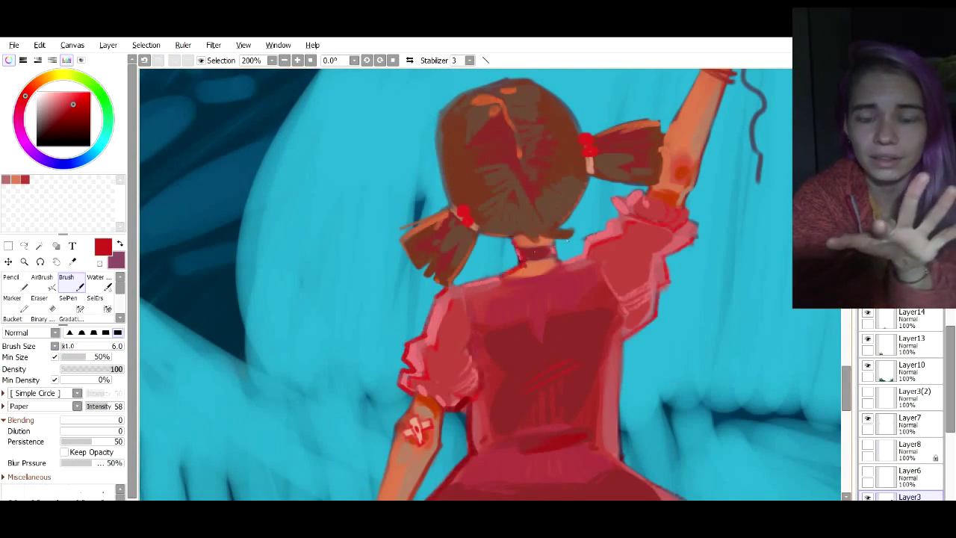
# Try a bright cyan accent stroke along the lower side of the girl's head
pyautogui.rightClick(486, 254)
pyautogui.click(79, 93)
pyautogui.click(105, 136)
pyautogui.moveTo(585, 185); pyautogui.dragTo(558, 226)
pyautogui.hotkey('ctrl', 'z')
# Brighten the girl's arms with saturated orange highlights and save the canvas
pyautogui.scroll(-8, 611, 227)
pyautogui.hotkey('ctrl', 's')
pyautogui.scroll(6, 640, 393)
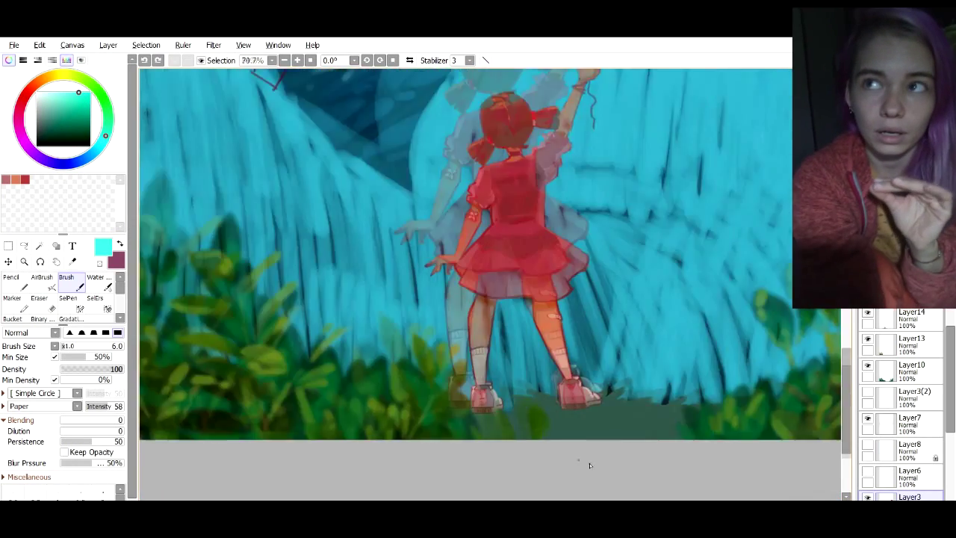
pyautogui.rightClick(438, 266)
pyautogui.click(65, 93)
pyautogui.click(78, 92)
pyautogui.moveTo(431, 240); pyautogui.dragTo(416, 279)
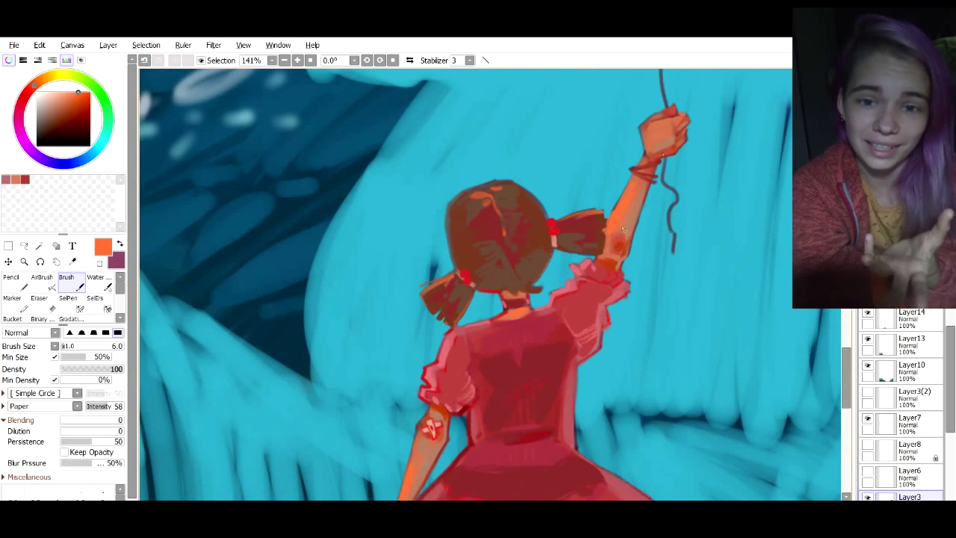
pyautogui.hotkey('ctrl', 's')
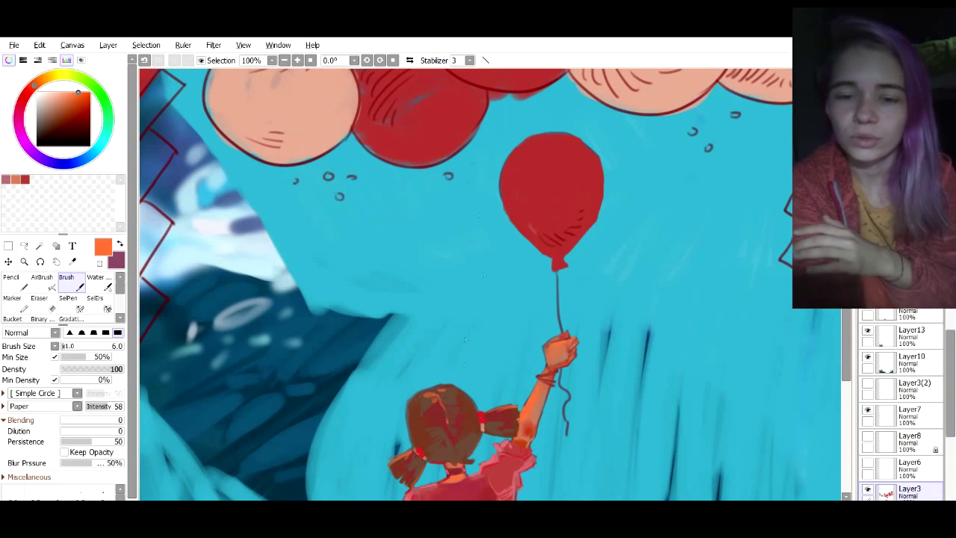
# Paint a deep red shadow across the middle of the girl's balloon with the size 20 brush
pyautogui.click(73, 112)
pyautogui.press(']')
pyautogui.press(']')
pyautogui.press(']')
pyautogui.press(']')
pyautogui.press(']')
pyautogui.press(']')
pyautogui.press(']')
pyautogui.press(']')
pyautogui.moveTo(534, 231)
pyautogui.mouseDown()
pyautogui.moveTo(552, 254)
pyautogui.moveTo(597, 203)
pyautogui.mouseUp()
pyautogui.moveTo(523, 207)
pyautogui.mouseDown()
pyautogui.moveTo(554, 160)
pyautogui.moveTo(566, 179)
pyautogui.moveTo(529, 201)
pyautogui.mouseUp()
# Reshape the lighter red reflections at the top of the balloon and just above its knot
pyautogui.rightClick(512, 187)
pyautogui.moveTo(551, 151)
pyautogui.mouseDown()
pyautogui.moveTo(579, 170)
pyautogui.moveTo(566, 161)
pyautogui.mouseUp()
pyautogui.moveTo(571, 237); pyautogui.dragTo(560, 254)
pyautogui.scroll(3, 574, 220)
# Fill the balloon's knot in dark red and trim its stray edges with the size 8 eraser
pyautogui.rightClick(517, 186)
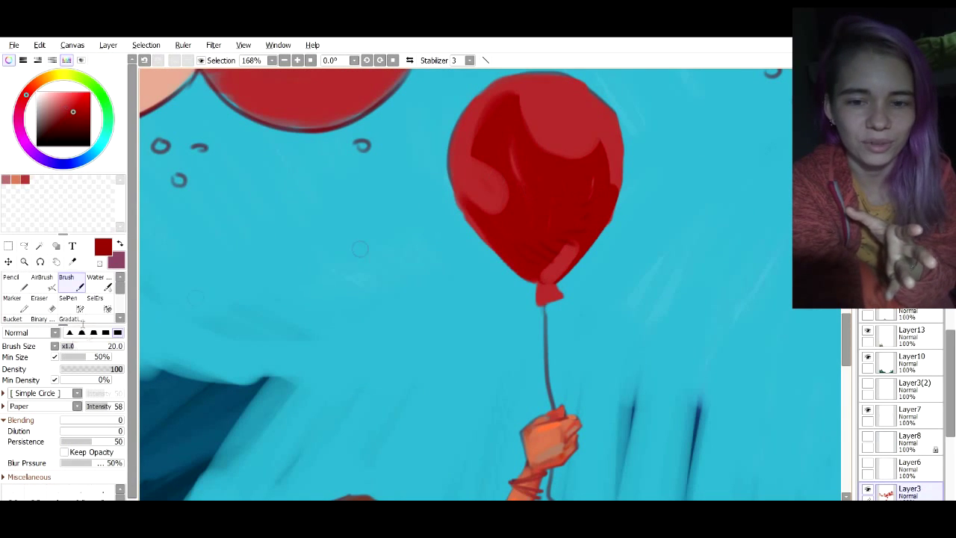
pyautogui.moveTo(540, 293)
pyautogui.mouseDown()
pyautogui.moveTo(561, 302)
pyautogui.moveTo(590, 250)
pyautogui.mouseUp()
pyautogui.press('e')
pyautogui.moveTo(480, 244)
pyautogui.mouseDown()
pyautogui.moveTo(450, 195)
pyautogui.moveTo(535, 286)
pyautogui.mouseUp()
pyautogui.hotkey('ctrl', 'z')
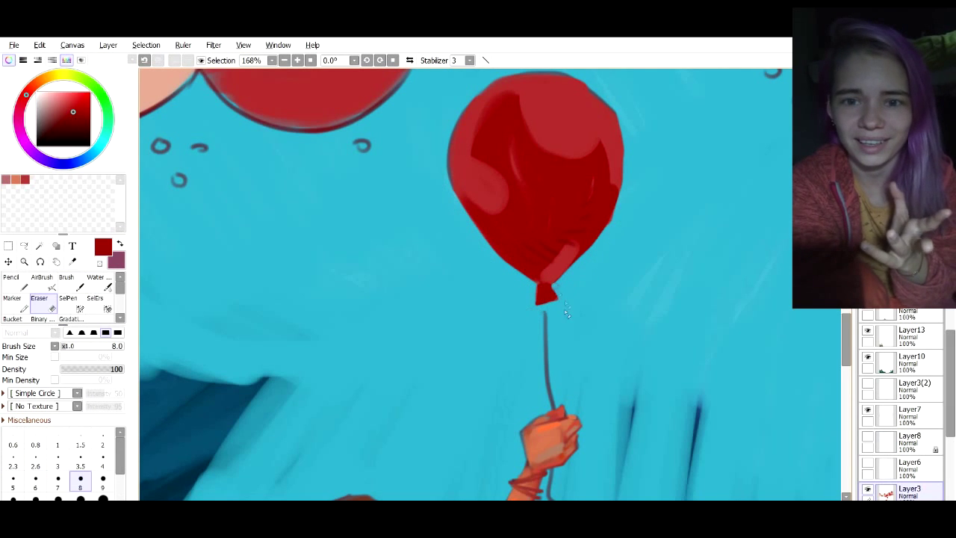
# Redraw the balloon's string in dark red at size 4, down to the loose end below the hand
pyautogui.click(71, 282)
pyautogui.press('Down')
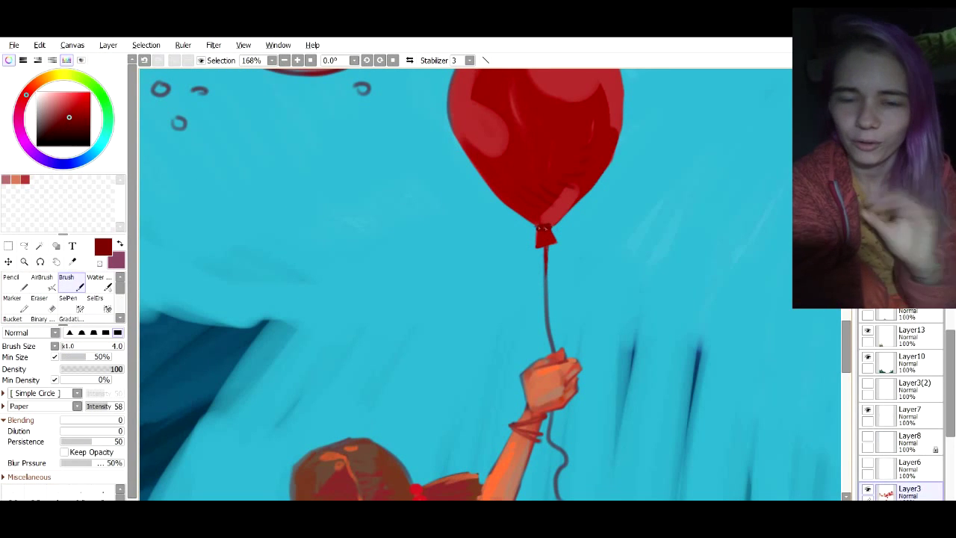
pyautogui.moveTo(545, 297); pyautogui.dragTo(550, 337)
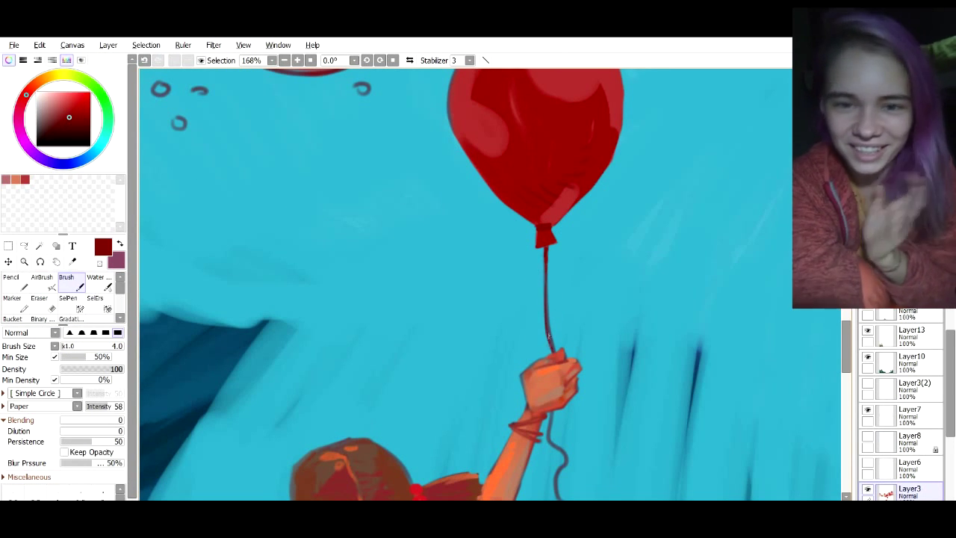
pyautogui.scroll(-5, 551, 264)
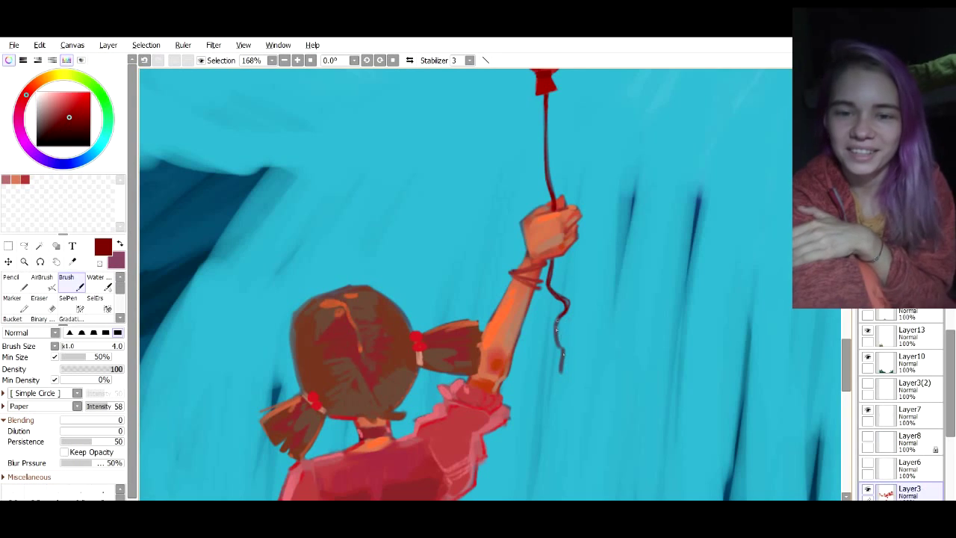
# Deepen the shadows at the balloon's centre and lower part with darker red at size 13
pyautogui.scroll(7, 543, 349)
pyautogui.scroll(4, 745, 300)
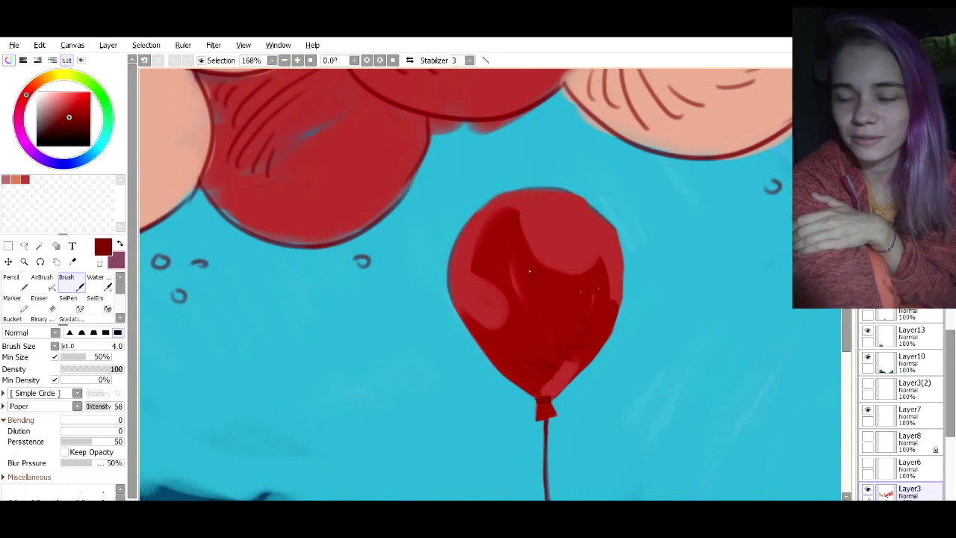
pyautogui.click(69, 346)
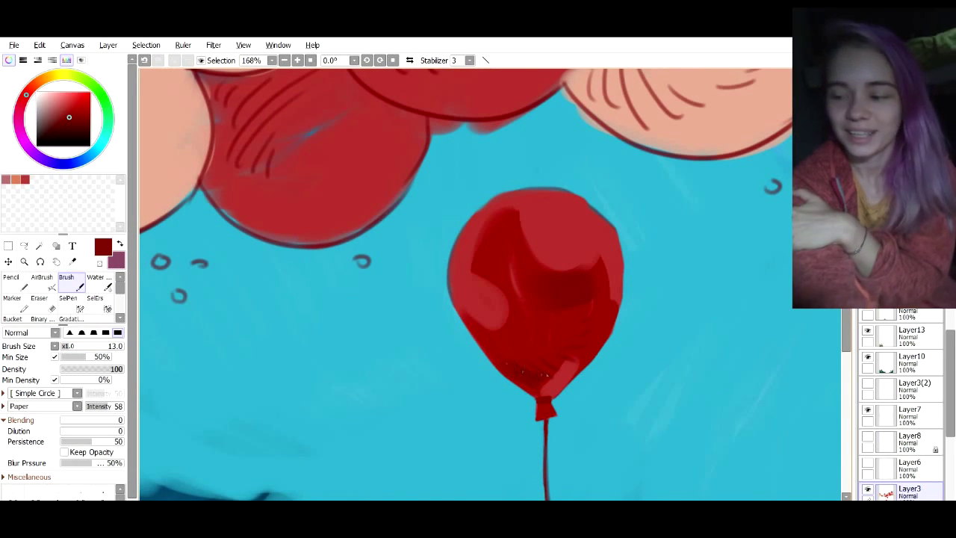
pyautogui.moveTo(547, 375); pyautogui.dragTo(573, 359)
# Paint pink highlights inside the balloon's upper and lower-left reflections
pyautogui.rightClick(498, 299)
pyautogui.click(62, 97)
pyautogui.moveTo(548, 208)
pyautogui.mouseDown()
pyautogui.moveTo(572, 227)
pyautogui.moveTo(554, 215)
pyautogui.mouseUp()
pyautogui.moveTo(566, 200); pyautogui.dragTo(582, 210)
pyautogui.hotkey('ctrl', 'z')
pyautogui.moveTo(480, 302); pyautogui.dragTo(490, 318)
# Dot small pink sparkle spots around the balloon's upper highlight with the size 6 brush
pyautogui.click(67, 345)
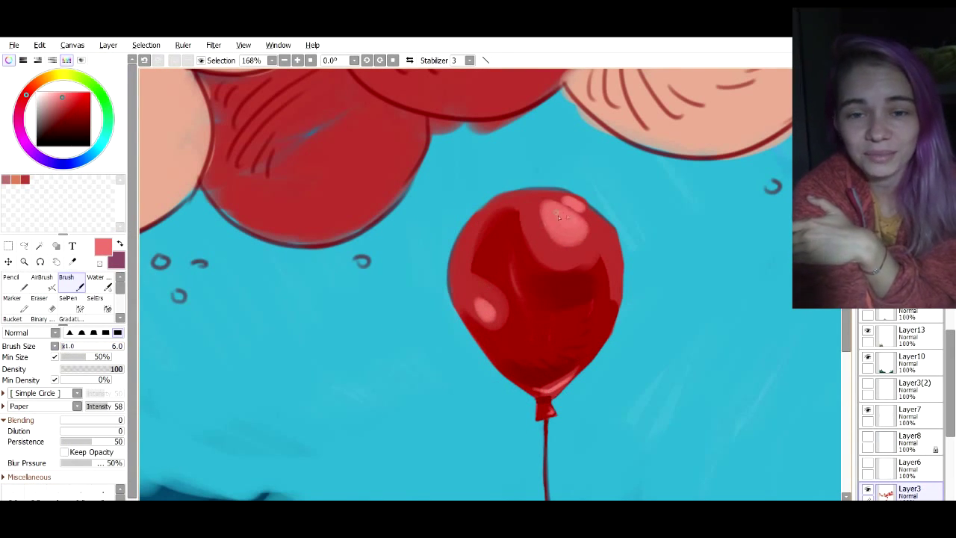
pyautogui.click(594, 237)
pyautogui.scroll(-9, 553, 230)
pyautogui.moveTo(553, 230)
pyautogui.mouseDown()
pyautogui.moveTo(554, 281)
pyautogui.moveTo(557, 226)
pyautogui.mouseUp()
# Tidy the balloon's lower-left edge, rim its reflections with bright red at size 10, and save the canvas
pyautogui.scroll(9, 556, 224)
pyautogui.moveTo(498, 371); pyautogui.dragTo(543, 403)
pyautogui.rightClick(514, 393)
pyautogui.click(67, 346)
pyautogui.moveTo(545, 231)
pyautogui.mouseDown()
pyautogui.moveTo(554, 258)
pyautogui.moveTo(614, 280)
pyautogui.mouseUp()
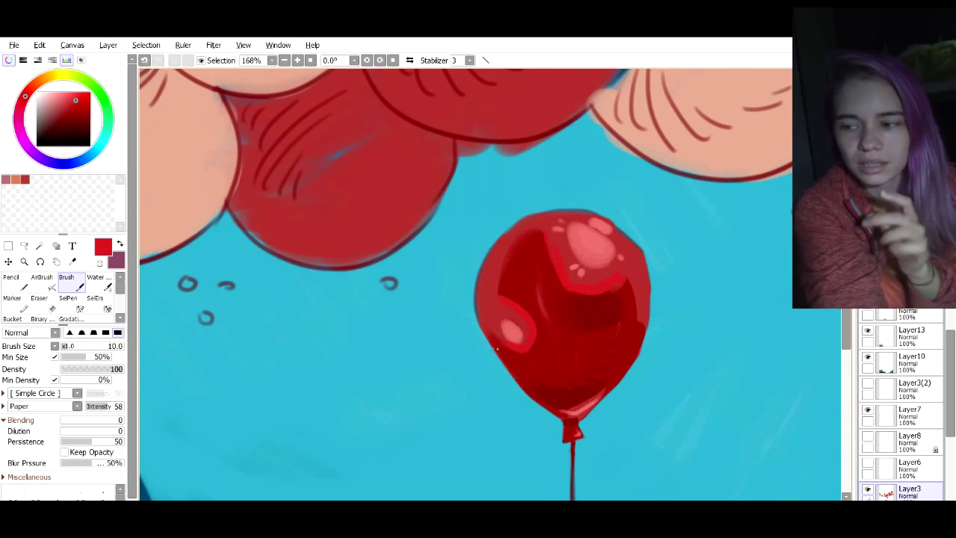
pyautogui.scroll(-6, 721, 375)
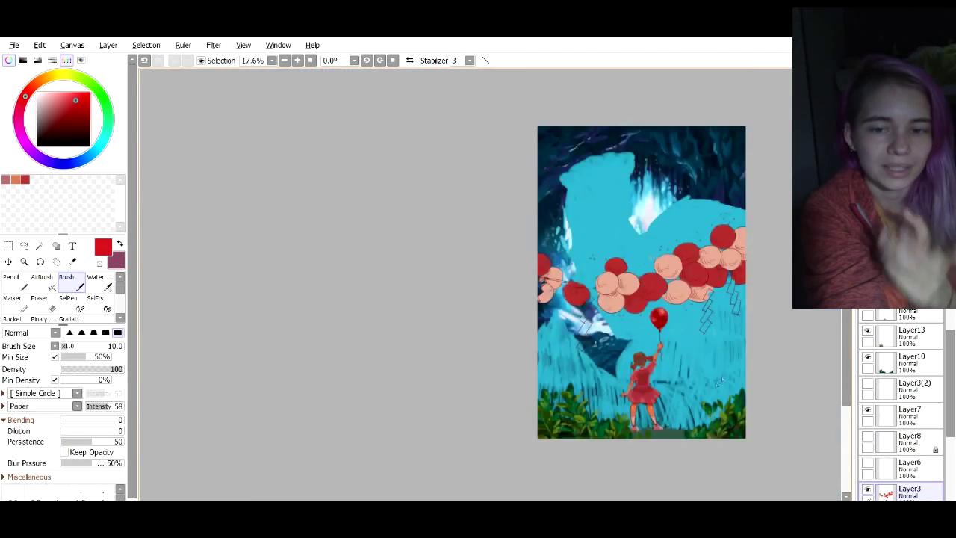
pyautogui.scroll(3, 721, 376)
pyautogui.hotkey('ctrl', 's')
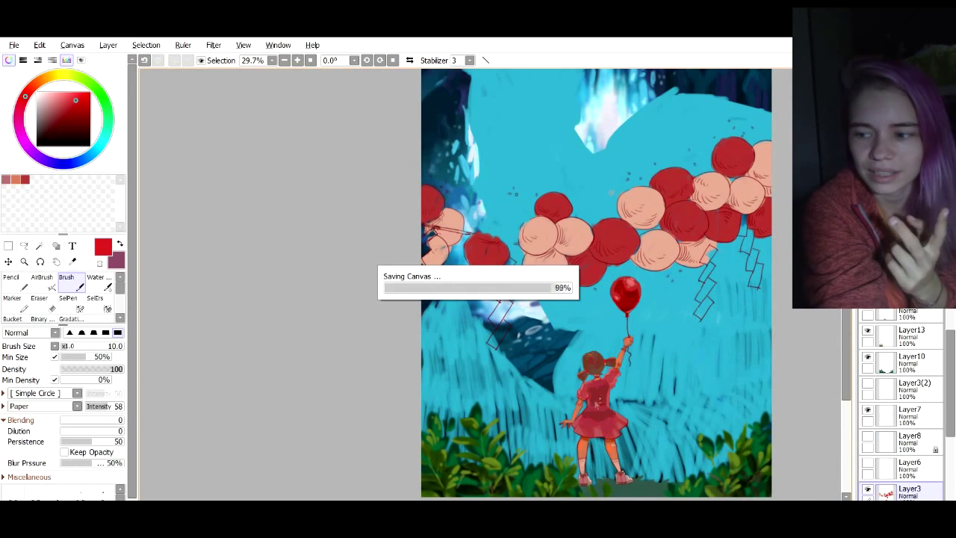
# Hide the foreground foliage layers, including Layer10, Layer13 and Layer14
pyautogui.scroll(-1, 630, 467)
pyautogui.moveTo(847, 327); pyautogui.dragTo(848, 346)
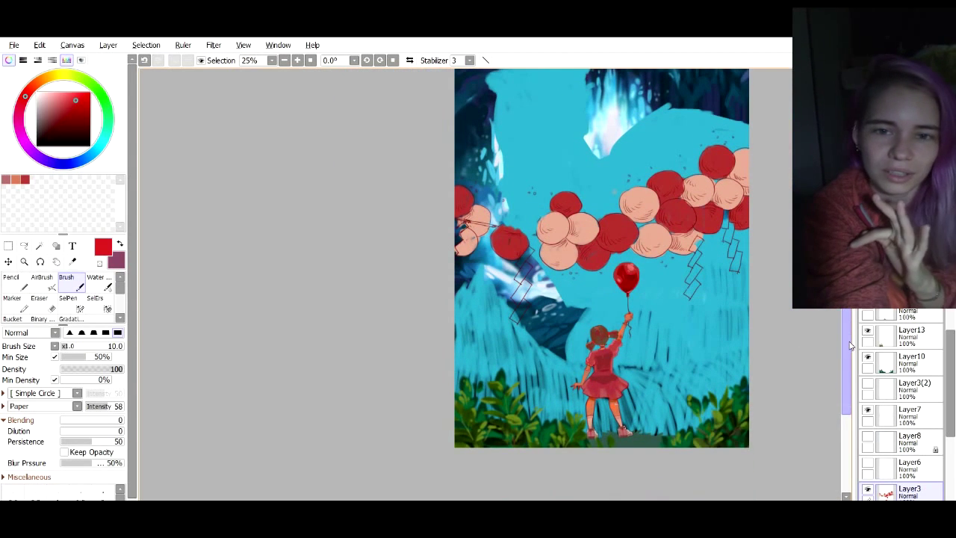
pyautogui.scroll(1, 606, 456)
pyautogui.click(868, 357)
pyautogui.click(868, 330)
pyautogui.click(868, 304)
pyautogui.scroll(1, 868, 303)
pyautogui.click(868, 304)
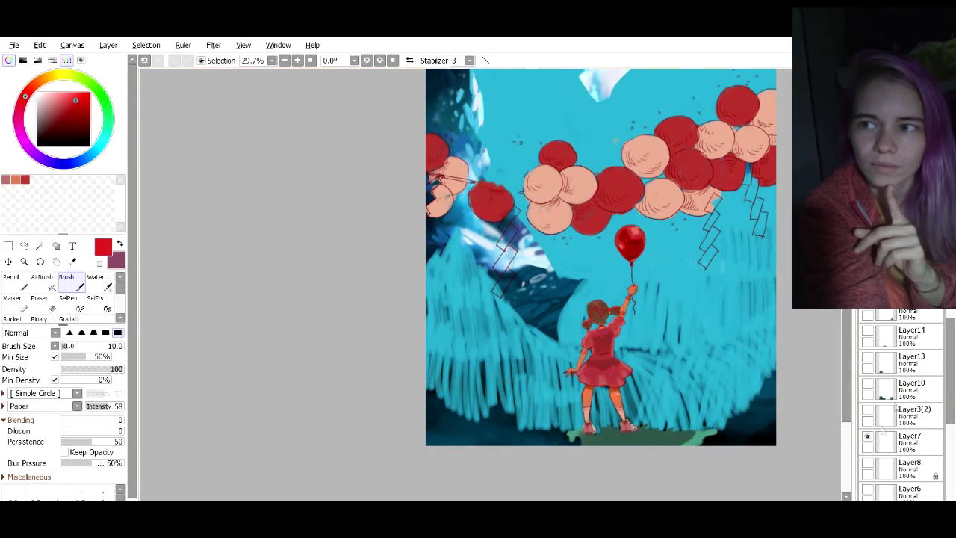
# Add a new layer above Layer3(2) and block in dark blue foliage masses across both lower corners
pyautogui.click(896, 409)
pyautogui.click(867, 254)
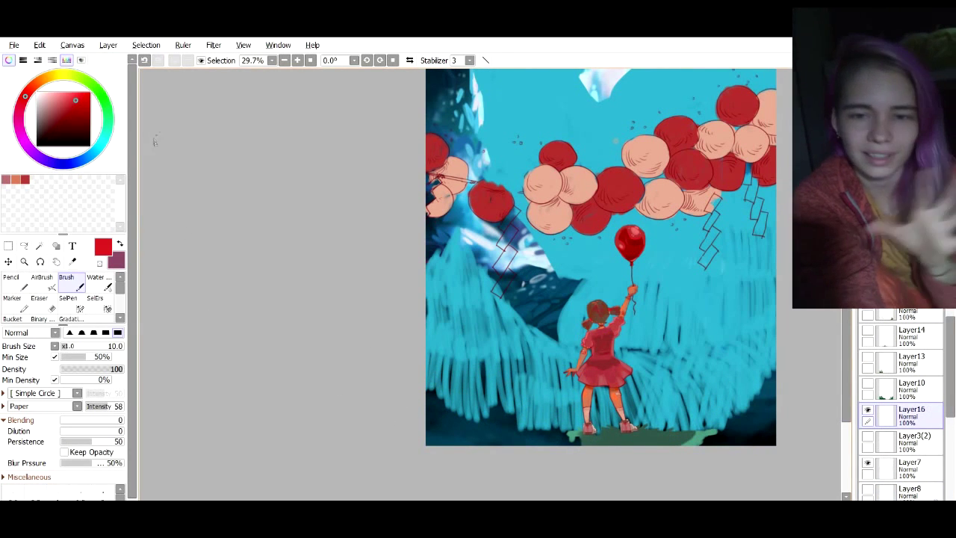
pyautogui.click(105, 135)
pyautogui.moveTo(69, 124); pyautogui.dragTo(56, 125)
pyautogui.moveTo(71, 347); pyautogui.dragTo(89, 347)
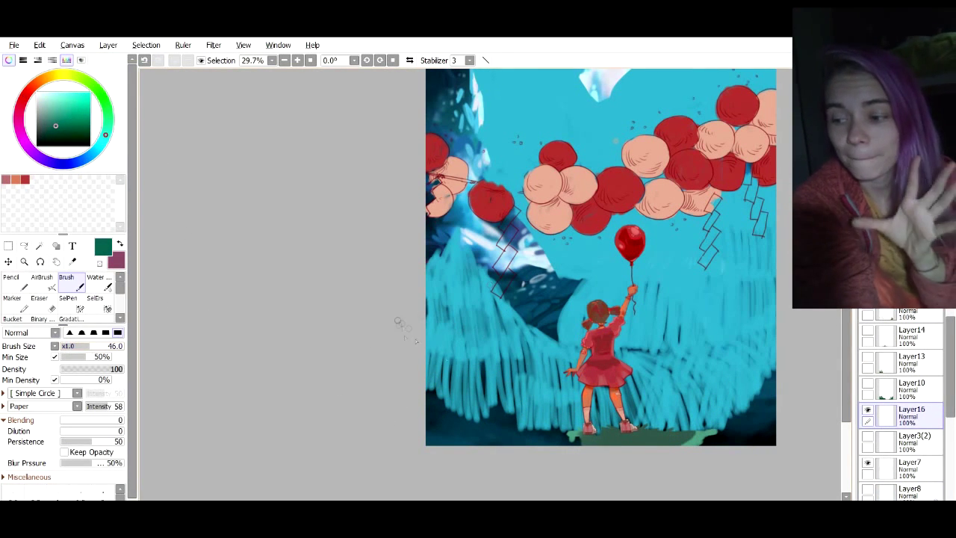
pyautogui.moveTo(427, 423); pyautogui.dragTo(454, 443)
pyautogui.click(50, 128)
pyautogui.moveTo(90, 346); pyautogui.dragTo(106, 347)
pyautogui.moveTo(428, 408)
pyautogui.mouseDown()
pyautogui.moveTo(475, 442)
pyautogui.moveTo(543, 458)
pyautogui.moveTo(427, 419)
pyautogui.mouseUp()
pyautogui.click(91, 155)
pyautogui.moveTo(427, 363)
pyautogui.mouseDown()
pyautogui.moveTo(475, 413)
pyautogui.moveTo(551, 439)
pyautogui.mouseUp()
pyautogui.moveTo(756, 423); pyautogui.dragTo(706, 444)
pyautogui.moveTo(728, 426); pyautogui.dragTo(773, 365)
# Paint dark green leaf shapes along the top of the lower-left foliage mass and towards the girl's feet
pyautogui.click(97, 149)
pyautogui.click(105, 137)
pyautogui.click(68, 127)
pyautogui.click(97, 346)
pyautogui.moveTo(447, 402); pyautogui.dragTo(454, 436)
pyautogui.hotkey('ctrl', 'z')
pyautogui.click(97, 152)
pyautogui.click(51, 128)
pyautogui.click(103, 142)
pyautogui.moveTo(453, 399)
pyautogui.mouseDown()
pyautogui.moveTo(454, 433)
pyautogui.moveTo(479, 415)
pyautogui.moveTo(484, 391)
pyautogui.mouseUp()
pyautogui.click(88, 346)
pyautogui.moveTo(429, 364)
pyautogui.mouseDown()
pyautogui.moveTo(447, 383)
pyautogui.moveTo(436, 418)
pyautogui.mouseUp()
pyautogui.moveTo(485, 441)
pyautogui.mouseDown()
pyautogui.moveTo(499, 416)
pyautogui.moveTo(582, 442)
pyautogui.moveTo(565, 420)
pyautogui.mouseUp()
# Paint dark green leaves over the lower-right foliage mass and up the canvas edge with the size 32 brush
pyautogui.press('[')
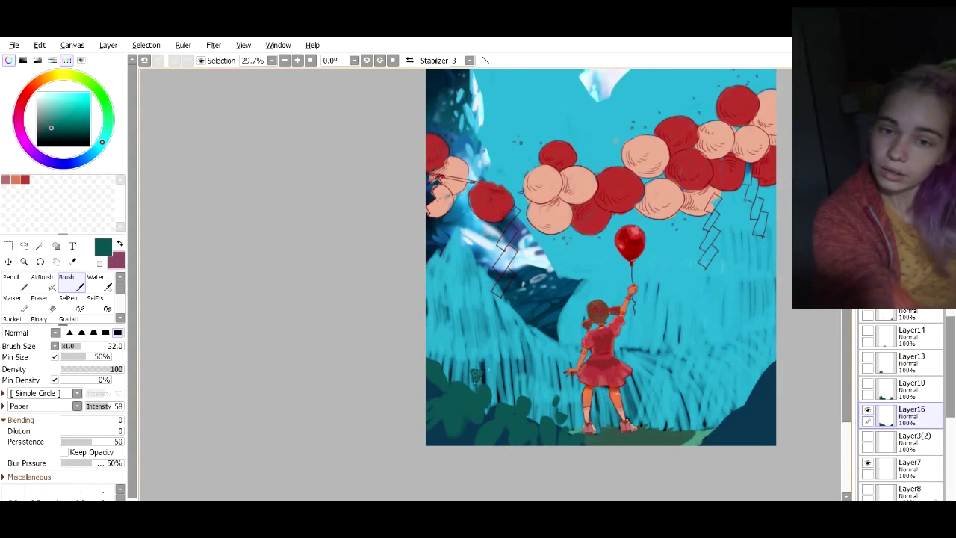
pyautogui.moveTo(675, 416)
pyautogui.mouseDown()
pyautogui.moveTo(709, 433)
pyautogui.moveTo(683, 441)
pyautogui.moveTo(721, 407)
pyautogui.moveTo(749, 427)
pyautogui.moveTo(763, 389)
pyautogui.moveTo(735, 438)
pyautogui.mouseUp()
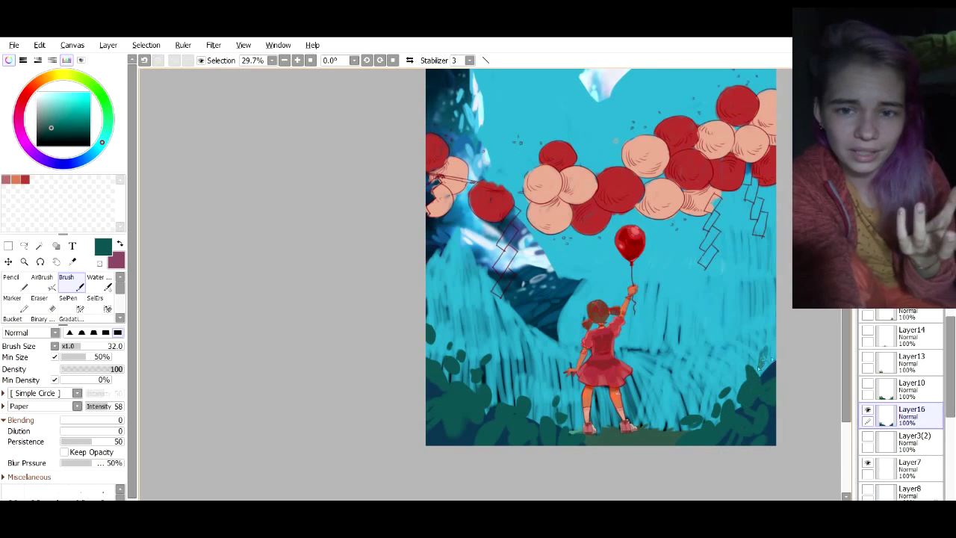
pyautogui.moveTo(759, 366); pyautogui.dragTo(761, 347)
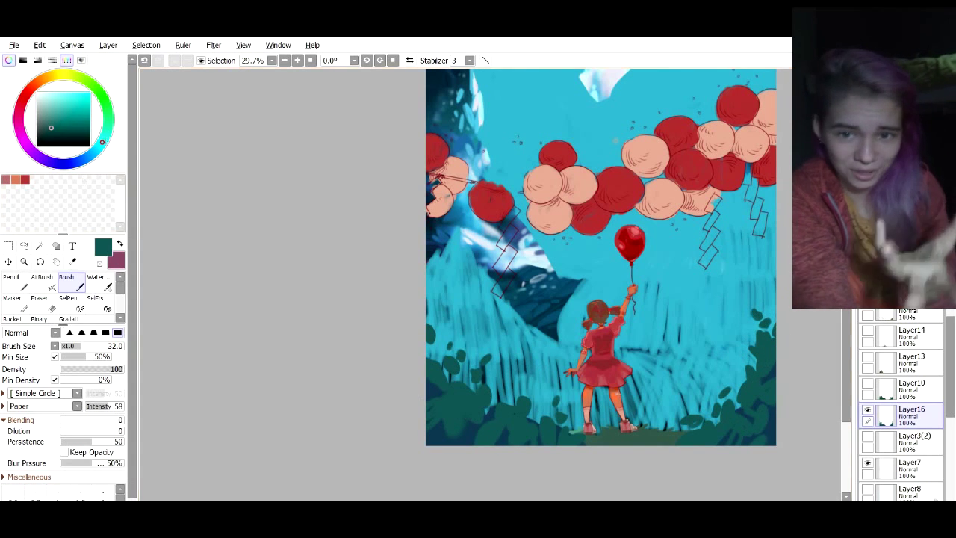
# Add lighter green leaves over the foliage in both corners with the size 20 brush
pyautogui.click(106, 134)
pyautogui.click(62, 113)
pyautogui.click(73, 346)
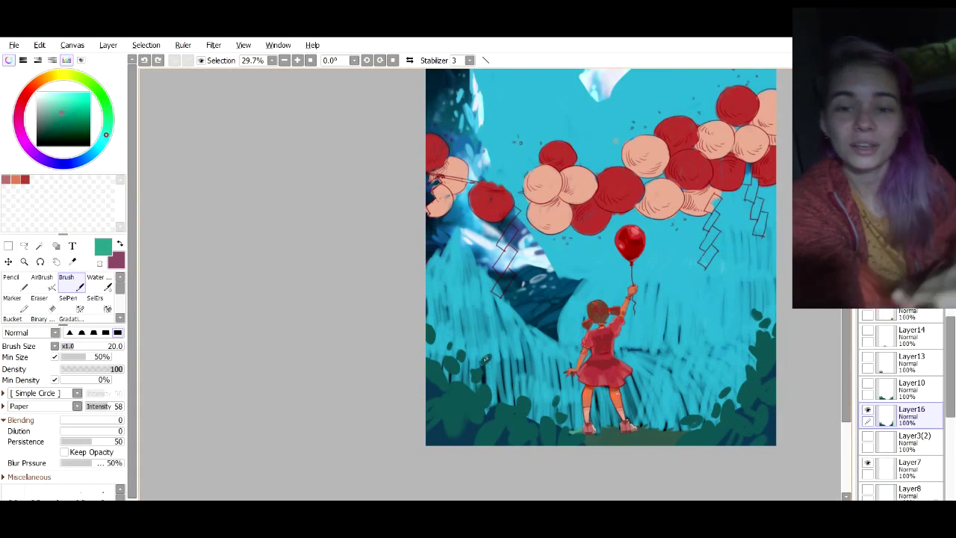
pyautogui.hotkey('ctrl', 'z')
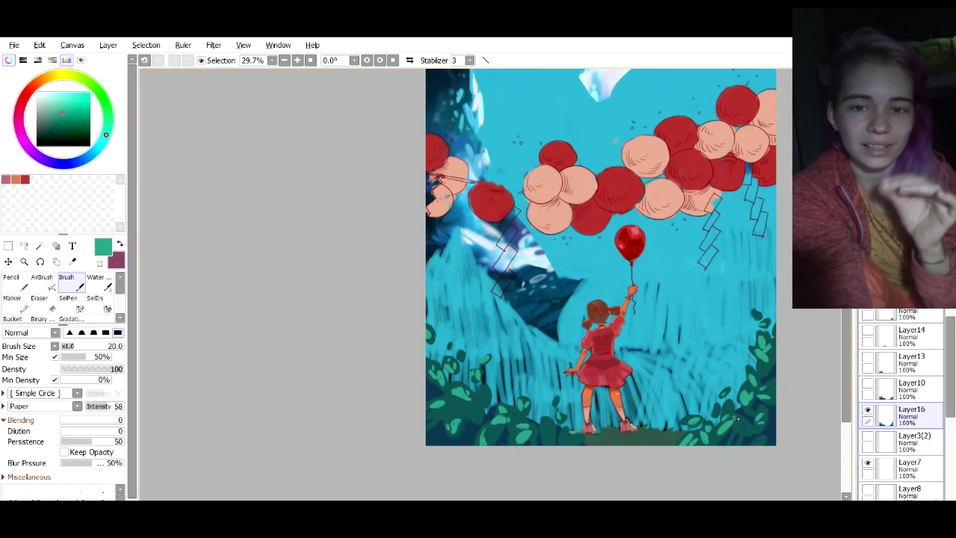
pyautogui.moveTo(432, 423); pyautogui.dragTo(442, 413)
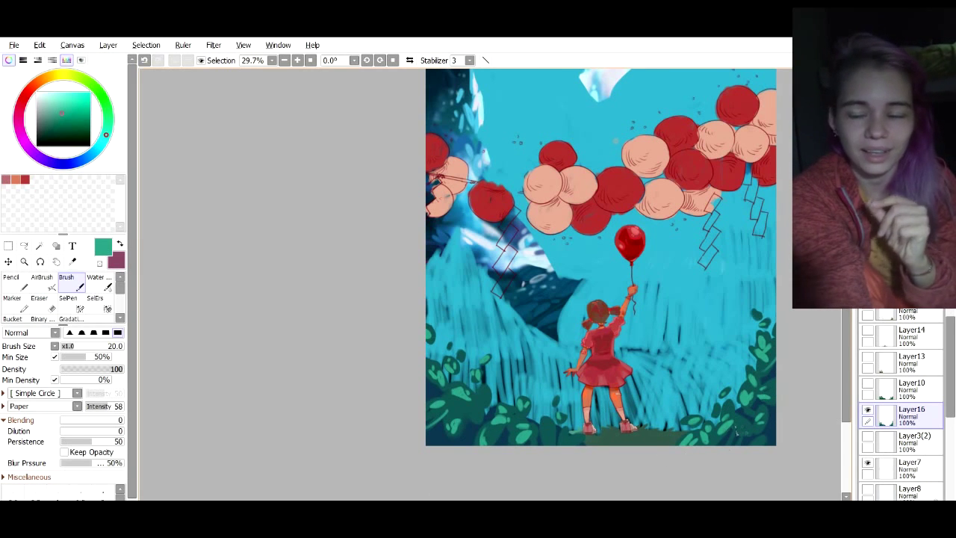
# Apply a Gaussian Blur with radius 3.9 to the foliage layer
pyautogui.click(213, 46)
pyautogui.moveTo(232, 74)
pyautogui.click(328, 74)
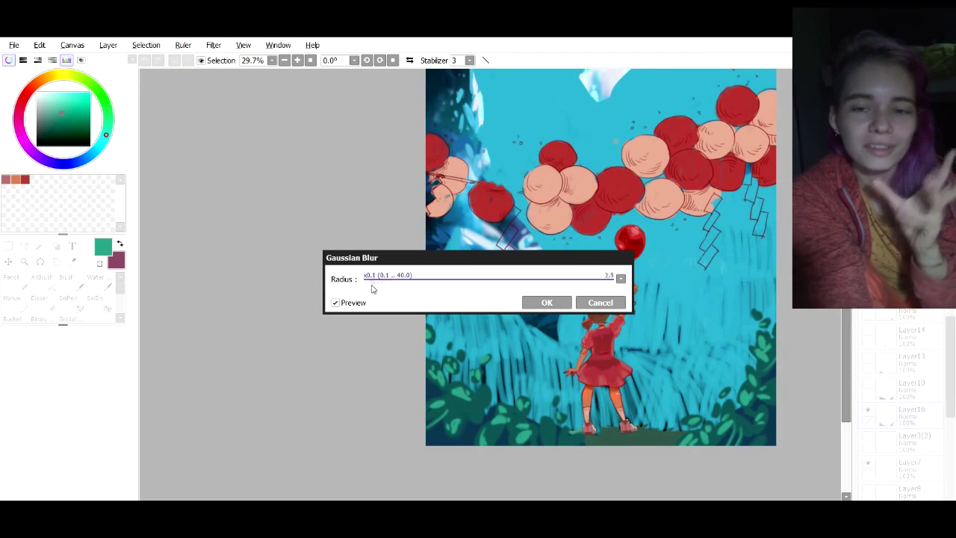
pyautogui.click(547, 302)
# Adjust the foliage layer's Brightness to -6, Contrast to +5 and Depth to +28
pyautogui.click(214, 46)
pyautogui.moveTo(254, 61)
pyautogui.click(336, 79)
pyautogui.moveTo(457, 308); pyautogui.dragTo(275, 282)
pyautogui.moveTo(318, 303)
pyautogui.mouseDown()
pyautogui.moveTo(295, 303)
pyautogui.moveTo(311, 305)
pyautogui.mouseUp()
pyautogui.moveTo(318, 320)
pyautogui.mouseDown()
pyautogui.moveTo(303, 324)
pyautogui.moveTo(323, 322)
pyautogui.mouseUp()
pyautogui.moveTo(318, 337); pyautogui.dragTo(249, 348)
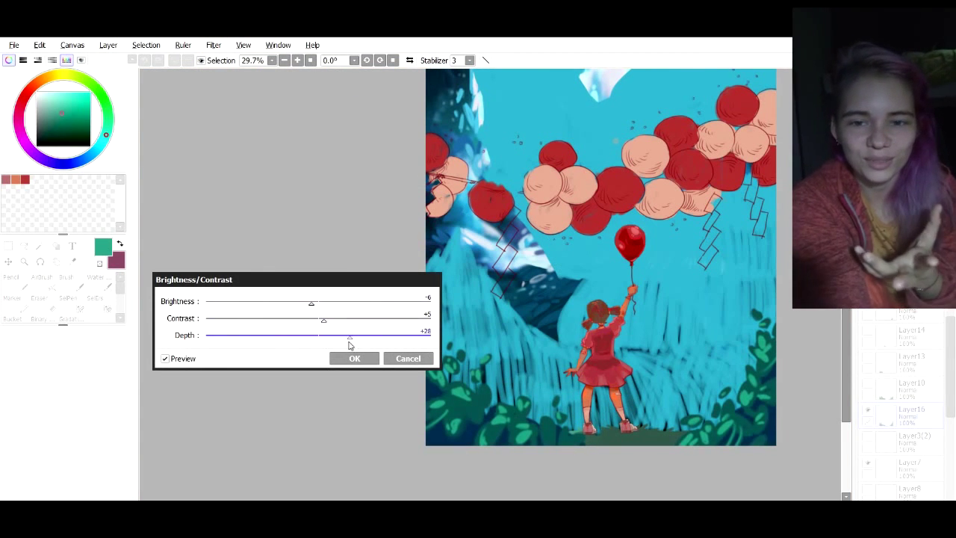
pyautogui.click(354, 358)
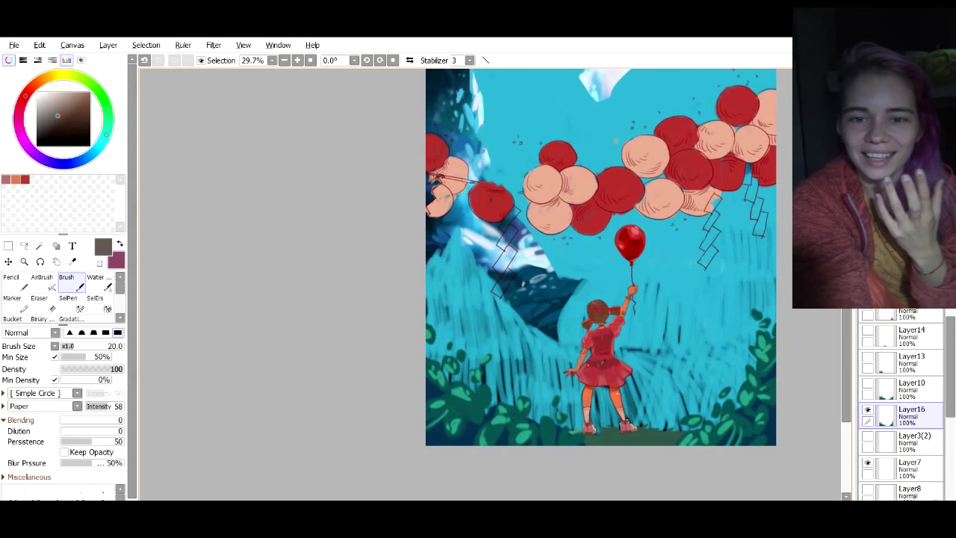
# Dab dark red accents among the corner leaves with the soft-edged brush at size 65
pyautogui.hotkey('ctrl', 'z')
pyautogui.click(102, 347)
pyautogui.moveTo(431, 435); pyautogui.dragTo(443, 432)
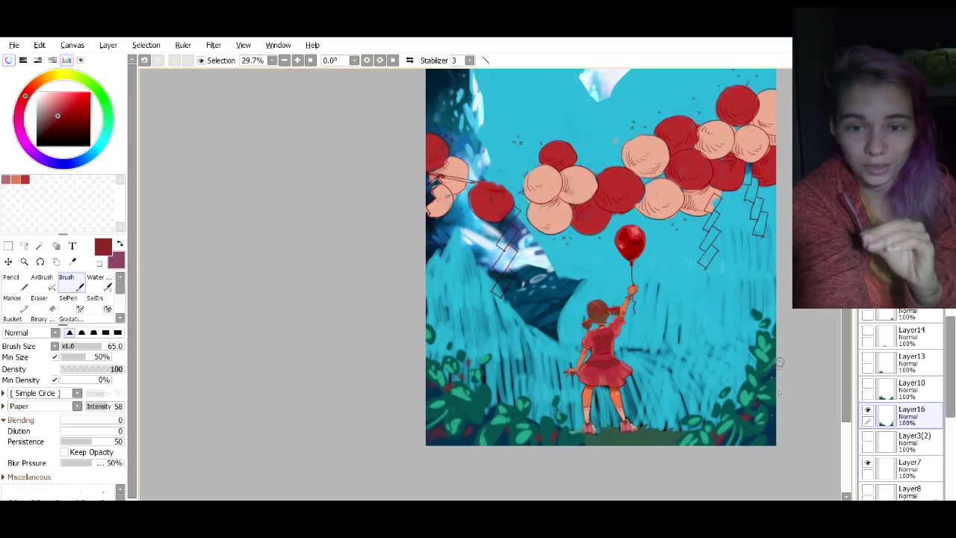
# Fill both of the creature's eyes with orange on Layer11 using the size 18 brush
pyautogui.click(71, 95)
pyautogui.click(73, 347)
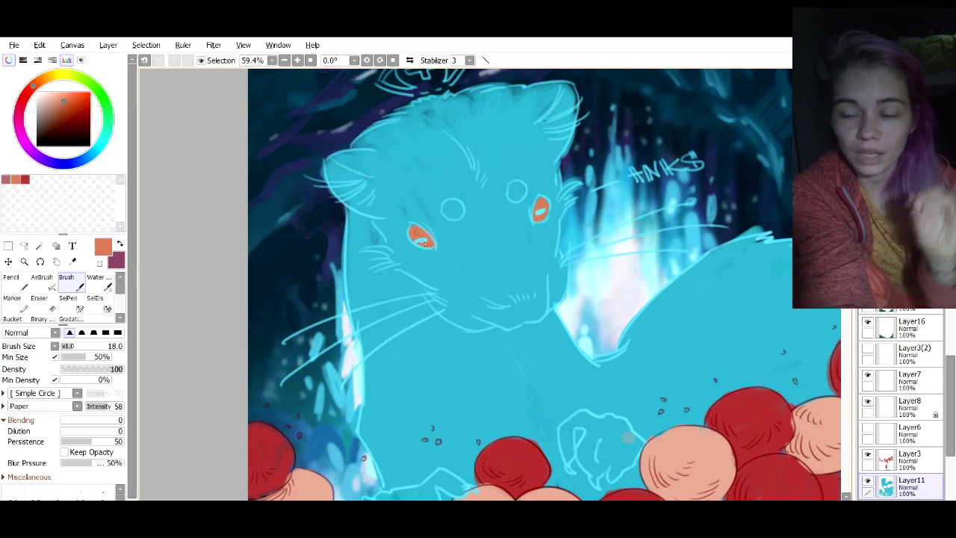
pyautogui.scroll(-8, 581, 330)
pyautogui.scroll(9, 564, 311)
pyautogui.scroll(-1, 566, 291)
pyautogui.moveTo(568, 276); pyautogui.dragTo(534, 328)
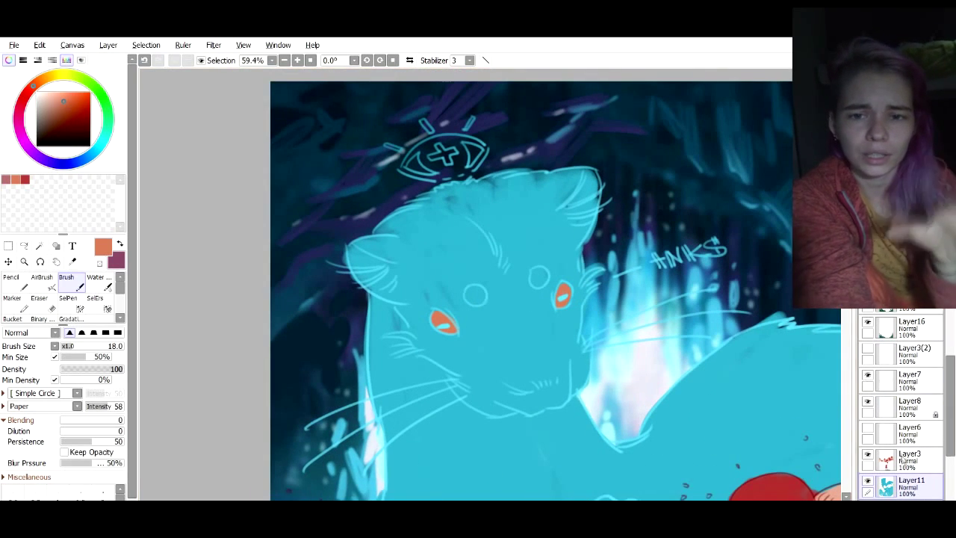
# Shade the creature's neck beneath its chin in dark teal with the size 44 brush
pyautogui.keyDown('alt'); pyautogui.click(332, 311); pyautogui.keyUp('alt')
pyautogui.moveTo(408, 354)
pyautogui.mouseDown()
pyautogui.moveTo(447, 373)
pyautogui.moveTo(472, 401)
pyautogui.moveTo(545, 423)
pyautogui.moveTo(560, 410)
pyautogui.mouseUp()
pyautogui.click(87, 347)
pyautogui.moveTo(553, 407)
pyautogui.mouseDown()
pyautogui.moveTo(504, 310)
pyautogui.moveTo(523, 298)
pyautogui.mouseUp()
pyautogui.click(105, 333)
pyautogui.moveTo(343, 192)
pyautogui.mouseDown()
pyautogui.moveTo(369, 216)
pyautogui.moveTo(349, 236)
pyautogui.moveTo(371, 246)
pyautogui.moveTo(332, 262)
pyautogui.moveTo(389, 274)
pyautogui.moveTo(377, 247)
pyautogui.moveTo(392, 254)
pyautogui.moveTo(385, 304)
pyautogui.moveTo(433, 318)
pyautogui.moveTo(548, 314)
pyautogui.mouseUp()
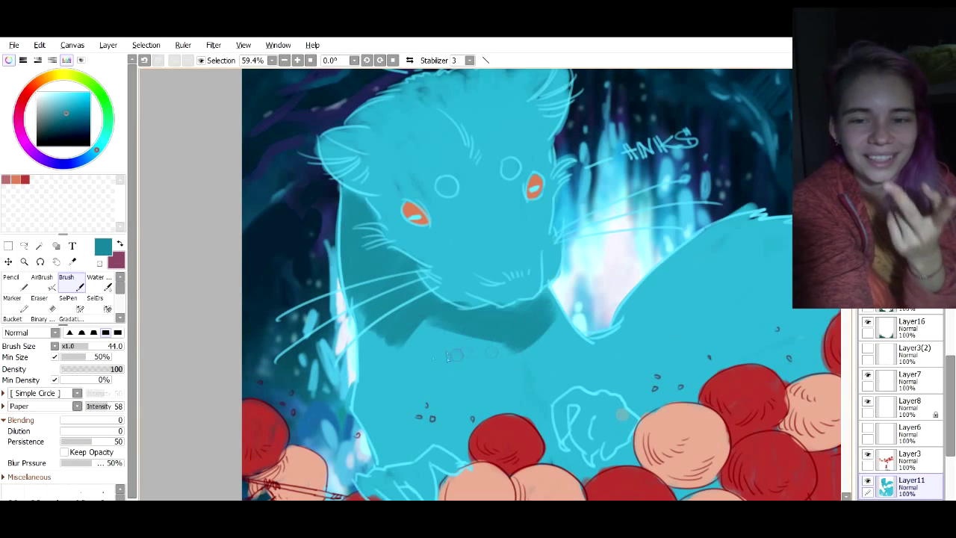
# Extend the dark teal fur shading down the creature's chest and shade its inner ears at size 20
pyautogui.scroll(-2, 448, 355)
pyautogui.moveTo(433, 340)
pyautogui.mouseDown()
pyautogui.moveTo(468, 325)
pyautogui.moveTo(468, 311)
pyautogui.moveTo(497, 321)
pyautogui.moveTo(516, 304)
pyautogui.moveTo(500, 342)
pyautogui.moveTo(517, 374)
pyautogui.mouseUp()
pyautogui.moveTo(456, 361)
pyautogui.mouseDown()
pyautogui.moveTo(481, 336)
pyautogui.moveTo(415, 373)
pyautogui.moveTo(440, 366)
pyautogui.moveTo(404, 215)
pyautogui.moveTo(387, 195)
pyautogui.mouseUp()
pyautogui.moveTo(526, 149)
pyautogui.mouseDown()
pyautogui.moveTo(511, 182)
pyautogui.moveTo(518, 185)
pyautogui.mouseUp()
pyautogui.moveTo(73, 346); pyautogui.dragTo(74, 347)
pyautogui.moveTo(372, 195); pyautogui.dragTo(392, 200)
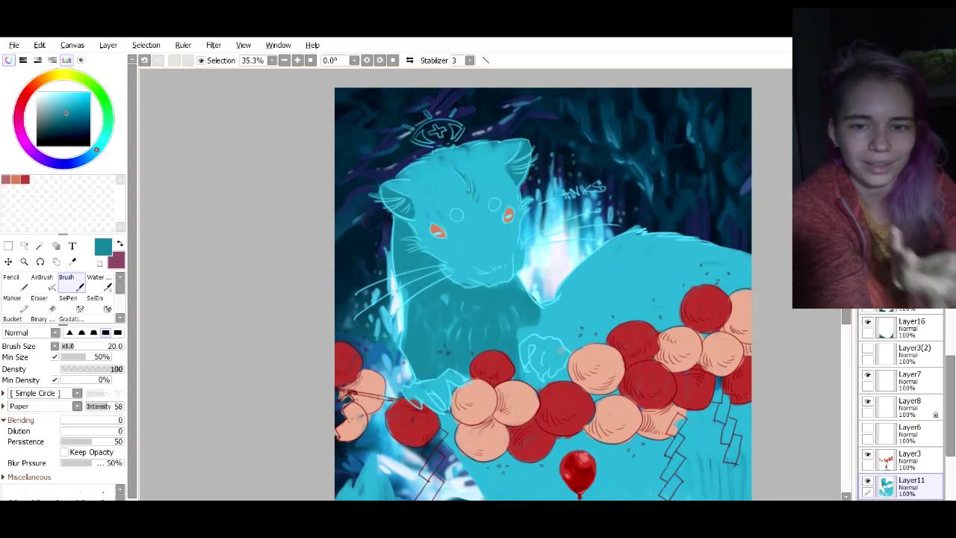
# Hide the garland colours on Layer3 and paint the creature's claws on both paws orange
pyautogui.scroll(4, 450, 403)
pyautogui.click(16, 179)
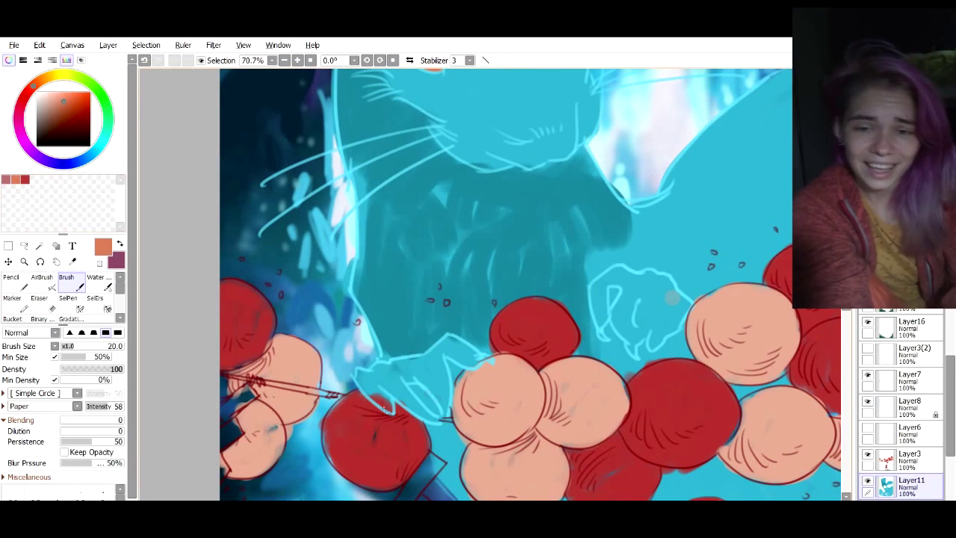
pyautogui.click(867, 454)
pyautogui.moveTo(366, 386)
pyautogui.mouseDown()
pyautogui.moveTo(390, 410)
pyautogui.moveTo(420, 409)
pyautogui.mouseUp()
pyautogui.press(']')
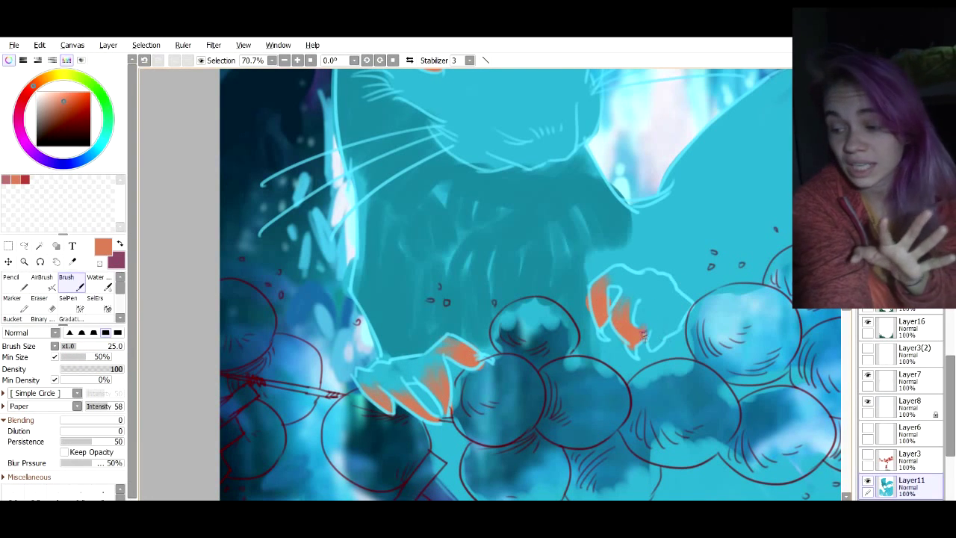
# Paint the upper part of both paws blue, blending into the orange claws
pyautogui.rightClick(516, 322)
pyautogui.moveTo(98, 149); pyautogui.dragTo(91, 155)
pyautogui.moveTo(361, 375)
pyautogui.mouseDown()
pyautogui.moveTo(385, 383)
pyautogui.moveTo(455, 354)
pyautogui.mouseUp()
pyautogui.moveTo(614, 273)
pyautogui.mouseDown()
pyautogui.moveTo(603, 293)
pyautogui.moveTo(651, 273)
pyautogui.moveTo(634, 301)
pyautogui.moveTo(666, 290)
pyautogui.moveTo(660, 314)
pyautogui.moveTo(688, 309)
pyautogui.moveTo(660, 317)
pyautogui.mouseUp()
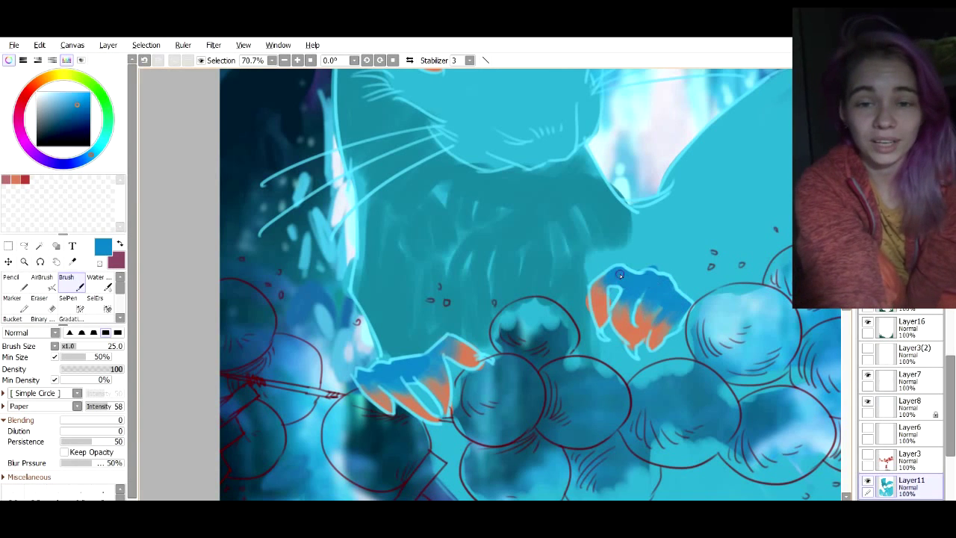
# Paint the creature's muzzle blue with fur strokes running up the nose at size 36
pyautogui.scroll(-5, 620, 274)
pyautogui.scroll(4, 657, 263)
pyautogui.moveTo(580, 343)
pyautogui.mouseDown()
pyautogui.moveTo(629, 349)
pyautogui.moveTo(643, 319)
pyautogui.moveTo(603, 348)
pyautogui.moveTo(534, 334)
pyautogui.mouseUp()
pyautogui.click(82, 347)
pyautogui.moveTo(646, 328); pyautogui.dragTo(657, 299)
pyautogui.moveTo(534, 325)
pyautogui.mouseDown()
pyautogui.moveTo(620, 317)
pyautogui.moveTo(612, 325)
pyautogui.moveTo(656, 300)
pyautogui.mouseUp()
pyautogui.moveTo(586, 317)
pyautogui.mouseDown()
pyautogui.moveTo(603, 275)
pyautogui.moveTo(630, 284)
pyautogui.moveTo(571, 271)
pyautogui.mouseUp()
pyautogui.moveTo(584, 322); pyautogui.dragTo(561, 287)
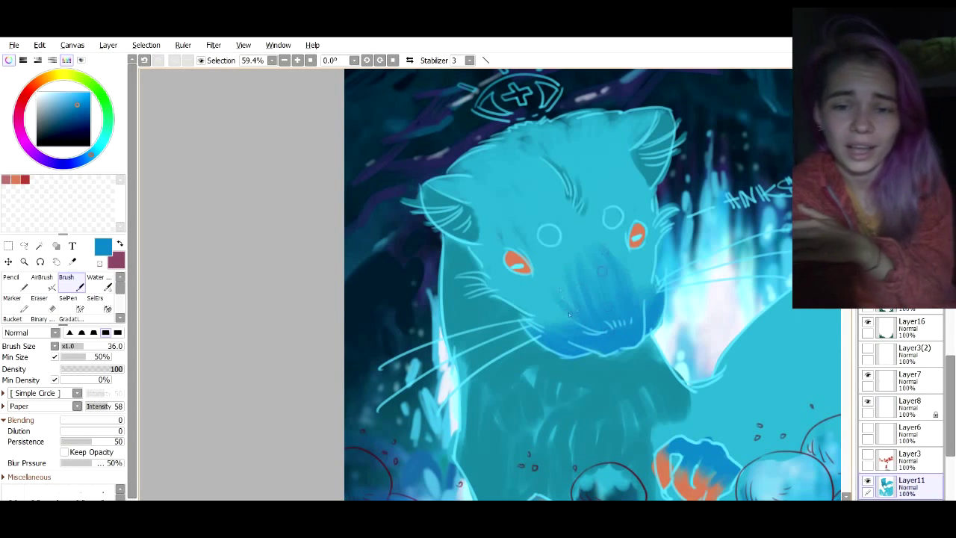
# Colour the outer edges of the creature's two ears blue
pyautogui.scroll(-8, 633, 344)
pyautogui.scroll(8, 626, 317)
pyautogui.moveTo(452, 267); pyautogui.dragTo(495, 287)
pyautogui.moveTo(474, 266); pyautogui.dragTo(501, 281)
pyautogui.moveTo(648, 205); pyautogui.dragTo(674, 200)
pyautogui.moveTo(646, 209); pyautogui.dragTo(657, 234)
# Fill the two round brow spots above the creature's eyes with blue using a smaller brush
pyautogui.press('[')
pyautogui.press('[')
pyautogui.press('[')
pyautogui.press('[')
pyautogui.press('[')
pyautogui.press('[')
pyautogui.moveTo(565, 318); pyautogui.dragTo(569, 321)
pyautogui.moveTo(628, 299); pyautogui.dragTo(635, 306)
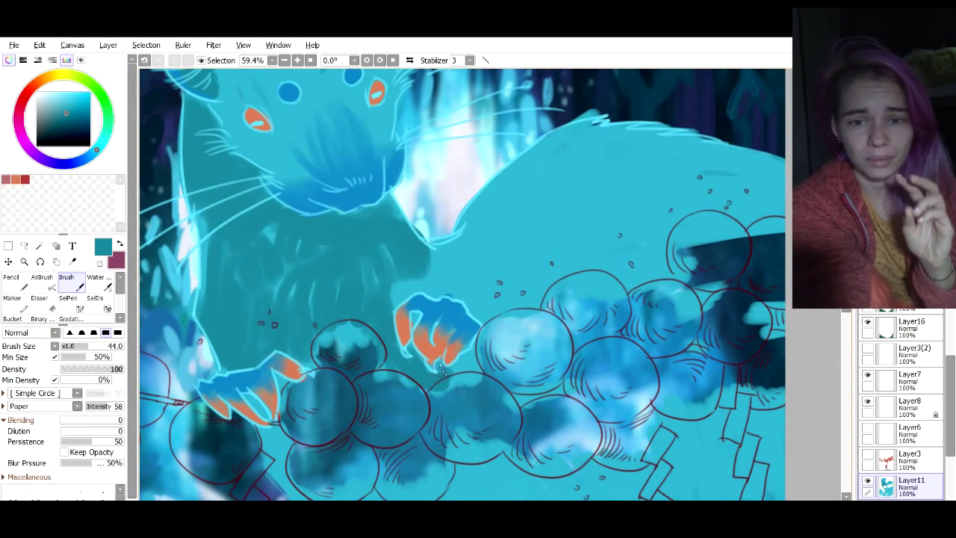
# Shade the creature's body around the garland in dark teal
pyautogui.press('[')
pyautogui.press('[')
pyautogui.press('[')
pyautogui.moveTo(427, 271)
pyautogui.mouseDown()
pyautogui.moveTo(410, 296)
pyautogui.moveTo(428, 282)
pyautogui.moveTo(411, 279)
pyautogui.moveTo(439, 281)
pyautogui.moveTo(487, 322)
pyautogui.moveTo(510, 322)
pyautogui.moveTo(548, 258)
pyautogui.mouseUp()
pyautogui.press(']')
pyautogui.press(']')
pyautogui.press(']')
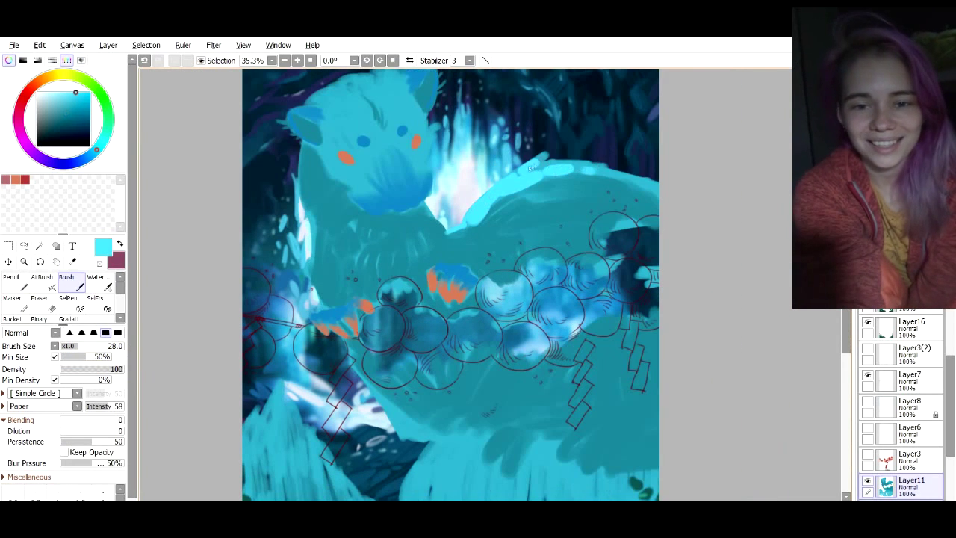
# Paint bright cyan highlights along the creature's back, starting with the size 28 brush
pyautogui.moveTo(531, 168)
pyautogui.mouseDown()
pyautogui.moveTo(608, 162)
pyautogui.moveTo(660, 185)
pyautogui.moveTo(514, 200)
pyautogui.moveTo(491, 217)
pyautogui.mouseUp()
pyautogui.press(']')
pyautogui.press(']')
pyautogui.press(']')
pyautogui.moveTo(548, 200)
pyautogui.mouseDown()
pyautogui.moveTo(514, 204)
pyautogui.moveTo(531, 197)
pyautogui.mouseUp()
# Paint a solid bright cyan patch on the creature's forehead with the size 40 brush
pyautogui.click(98, 345)
pyautogui.moveTo(334, 99)
pyautogui.mouseDown()
pyautogui.moveTo(368, 122)
pyautogui.moveTo(362, 112)
pyautogui.moveTo(390, 96)
pyautogui.mouseUp()
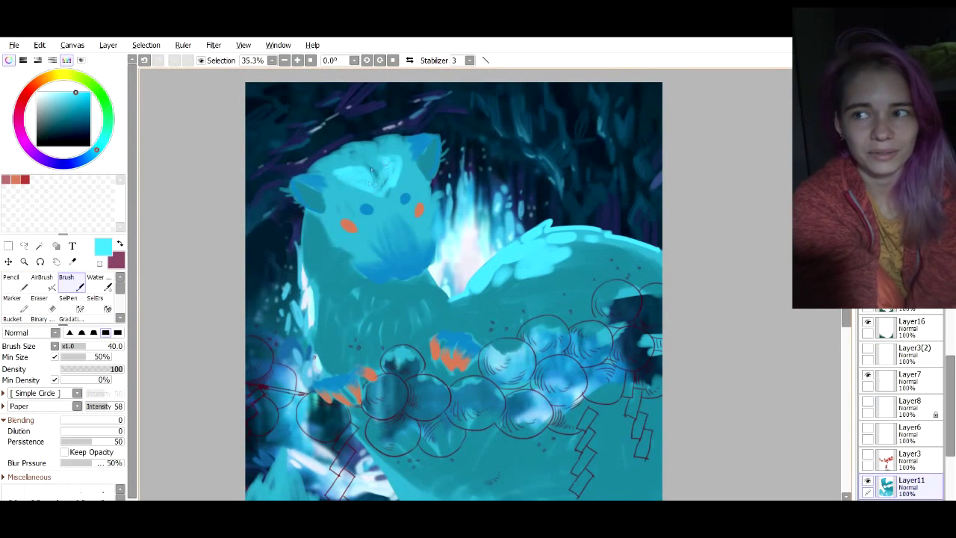
pyautogui.moveTo(345, 180)
pyautogui.mouseDown()
pyautogui.moveTo(392, 191)
pyautogui.moveTo(386, 202)
pyautogui.mouseUp()
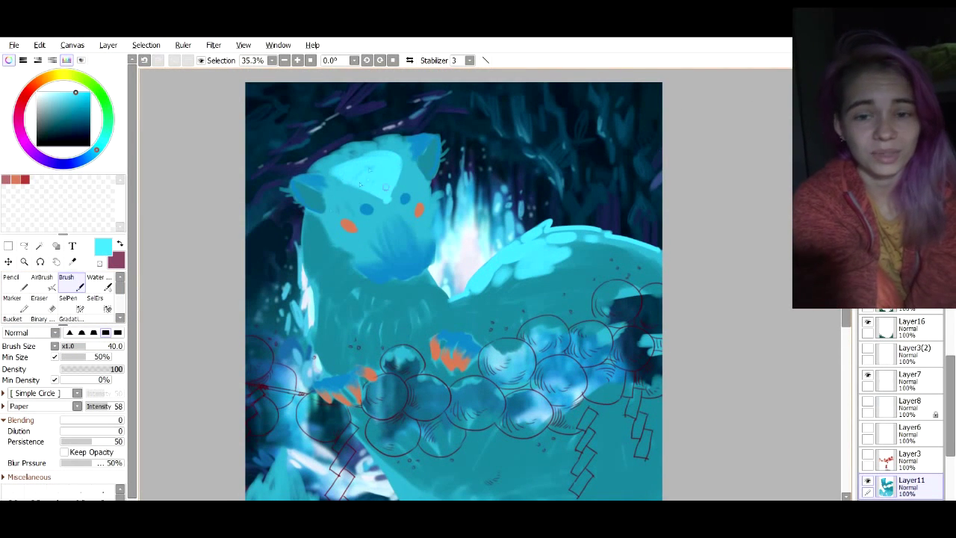
# Rim the top of the creature's head, its light-facing cheek and its chin with pale pink, finishing at size 15
pyautogui.scroll(2, 391, 175)
pyautogui.click(76, 347)
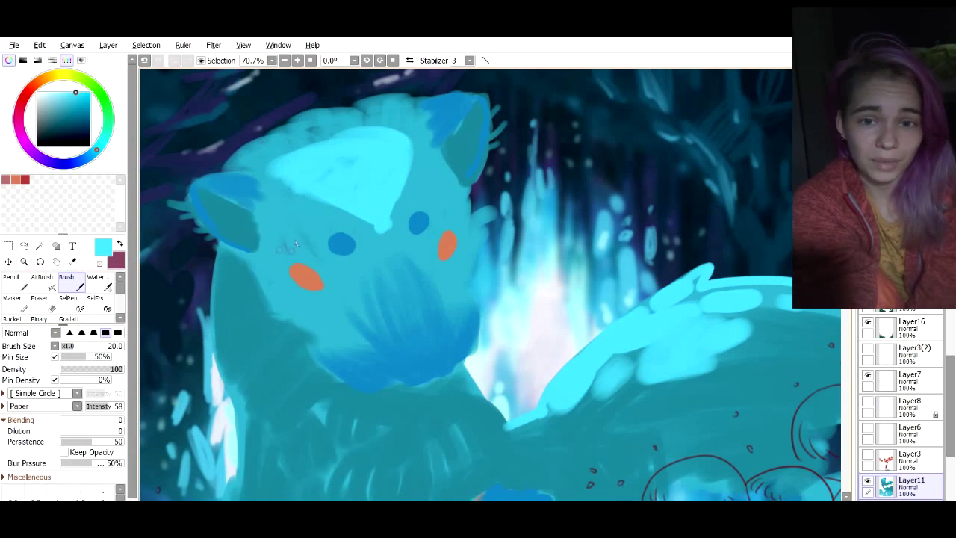
pyautogui.rightClick(535, 367)
pyautogui.click(24, 142)
pyautogui.click(43, 95)
pyautogui.moveTo(226, 168)
pyautogui.mouseDown()
pyautogui.moveTo(297, 118)
pyautogui.moveTo(419, 93)
pyautogui.mouseUp()
pyautogui.press('[')
pyautogui.moveTo(471, 188)
pyautogui.mouseDown()
pyautogui.moveTo(494, 213)
pyautogui.moveTo(469, 247)
pyautogui.moveTo(479, 314)
pyautogui.moveTo(473, 354)
pyautogui.moveTo(451, 374)
pyautogui.moveTo(356, 390)
pyautogui.moveTo(448, 371)
pyautogui.mouseUp()
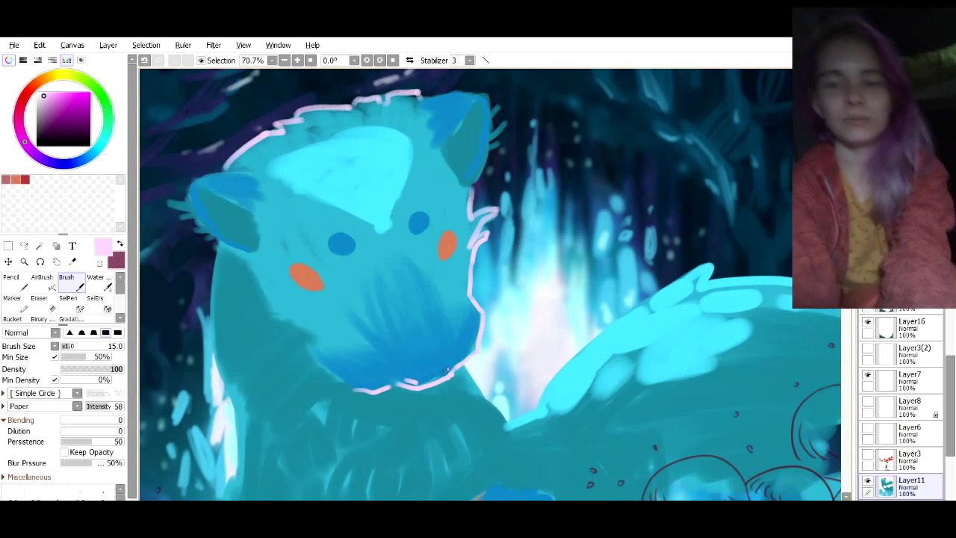
# Outline the creature's left cheek and jaw against the neck in bright cyan with small fur tufts
pyautogui.rightClick(310, 168)
pyautogui.moveTo(228, 251)
pyautogui.mouseDown()
pyautogui.moveTo(277, 306)
pyautogui.moveTo(250, 300)
pyautogui.moveTo(325, 366)
pyautogui.moveTo(376, 362)
pyautogui.mouseUp()
pyautogui.moveTo(375, 366); pyautogui.dragTo(387, 370)
pyautogui.moveTo(457, 340)
pyautogui.mouseDown()
pyautogui.moveTo(452, 348)
pyautogui.moveTo(447, 336)
pyautogui.mouseUp()
pyautogui.hotkey('ctrl', 'z')
pyautogui.moveTo(454, 337); pyautogui.dragTo(451, 342)
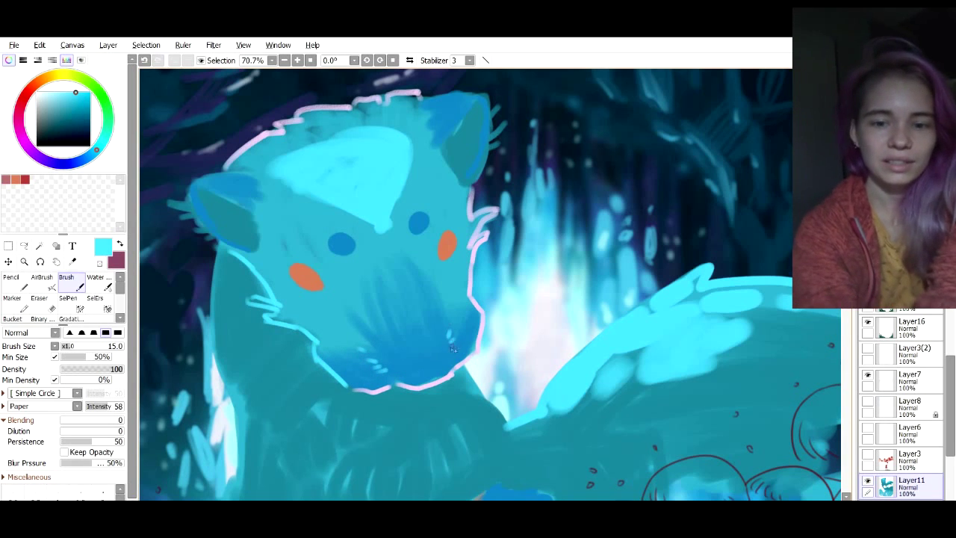
pyautogui.hotkey('ctrl', 'z')
pyautogui.hotkey('ctrl', 'z')
pyautogui.hotkey('ctrl', 'z')
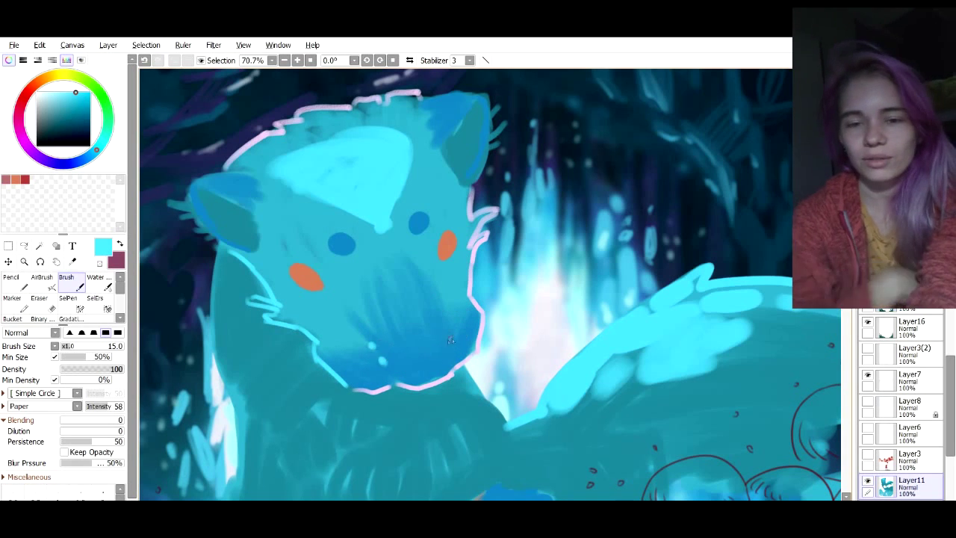
# Dot bright cyan whisker spots in a row on each side of the muzzle
pyautogui.moveTo(375, 363); pyautogui.dragTo(381, 365)
pyautogui.hotkey('ctrl', 'z')
pyautogui.moveTo(362, 327); pyautogui.dragTo(369, 336)
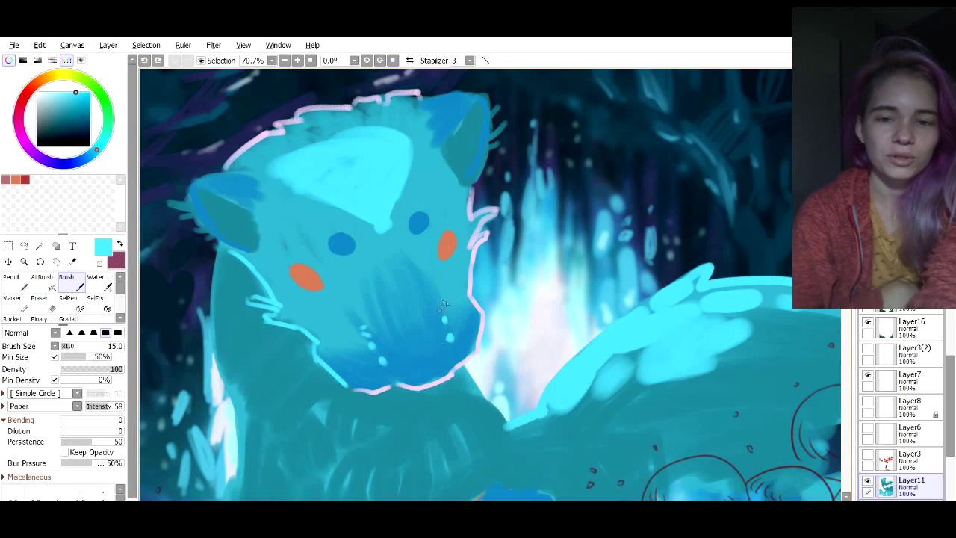
# Paint two pale pink highlights on the tip of the muzzle near the chin
pyautogui.keyDown('alt'); pyautogui.click(444, 377); pyautogui.keyUp('alt')
pyautogui.moveTo(449, 373); pyautogui.dragTo(445, 363)
pyautogui.moveTo(438, 369); pyautogui.dragTo(427, 363)
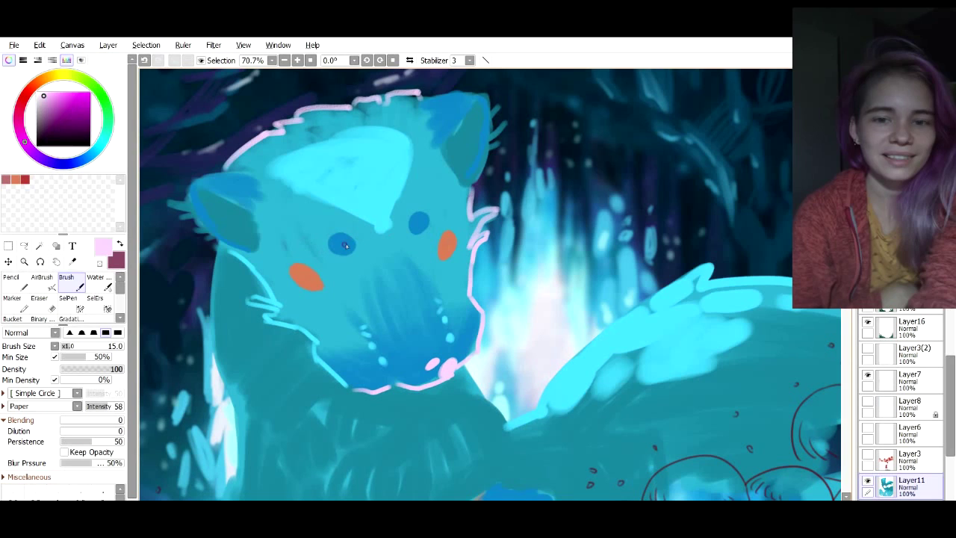
# Brush bright cyan fur tufts along the top of the forehead patch and cyan hairs into the right ear
pyautogui.keyDown('alt'); pyautogui.click(375, 209); pyautogui.keyUp('alt')
pyautogui.moveTo(270, 166)
pyautogui.mouseDown()
pyautogui.moveTo(303, 132)
pyautogui.moveTo(365, 119)
pyautogui.moveTo(404, 130)
pyautogui.moveTo(401, 114)
pyautogui.moveTo(442, 108)
pyautogui.mouseUp()
pyautogui.keyDown('alt'); pyautogui.click(423, 140); pyautogui.keyUp('alt')
pyautogui.moveTo(434, 139); pyautogui.dragTo(448, 112)
pyautogui.moveTo(457, 145); pyautogui.dragTo(490, 118)
pyautogui.moveTo(469, 145)
pyautogui.mouseDown()
pyautogui.moveTo(501, 127)
pyautogui.moveTo(496, 105)
pyautogui.mouseUp()
# Erase the stray hairs around the outer edges of both ears at size 20
pyautogui.press('e')
pyautogui.press(']')
pyautogui.moveTo(424, 95)
pyautogui.mouseDown()
pyautogui.moveTo(457, 92)
pyautogui.moveTo(493, 159)
pyautogui.mouseUp()
pyautogui.moveTo(170, 203); pyautogui.dragTo(214, 251)
pyautogui.moveTo(205, 176); pyautogui.dragTo(193, 180)
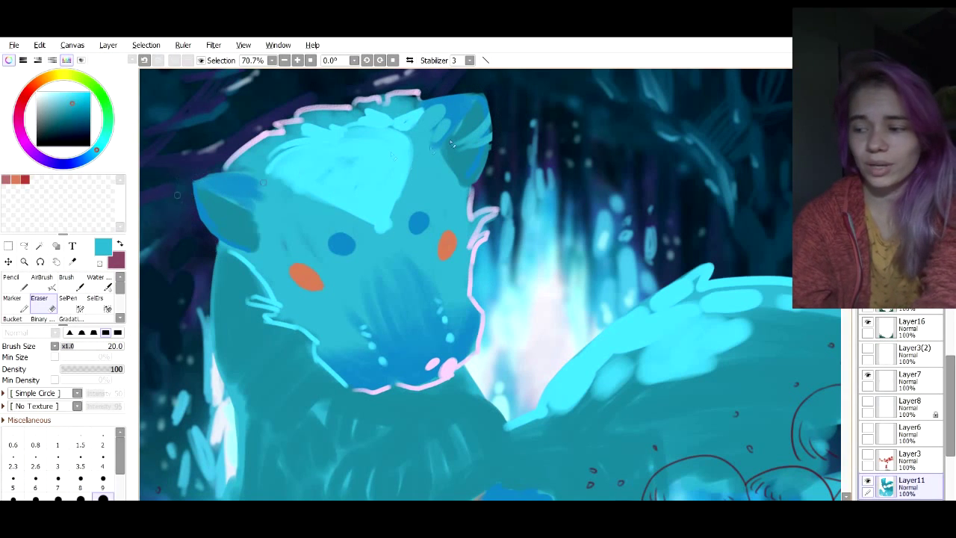
# Paint cyan hairs fanning across both inner ears and past their edges with the size 15 brush
pyautogui.click(72, 282)
pyautogui.hotkey('ctrl', 'z')
pyautogui.moveTo(482, 123)
pyautogui.mouseDown()
pyautogui.moveTo(493, 101)
pyautogui.moveTo(471, 176)
pyautogui.mouseUp()
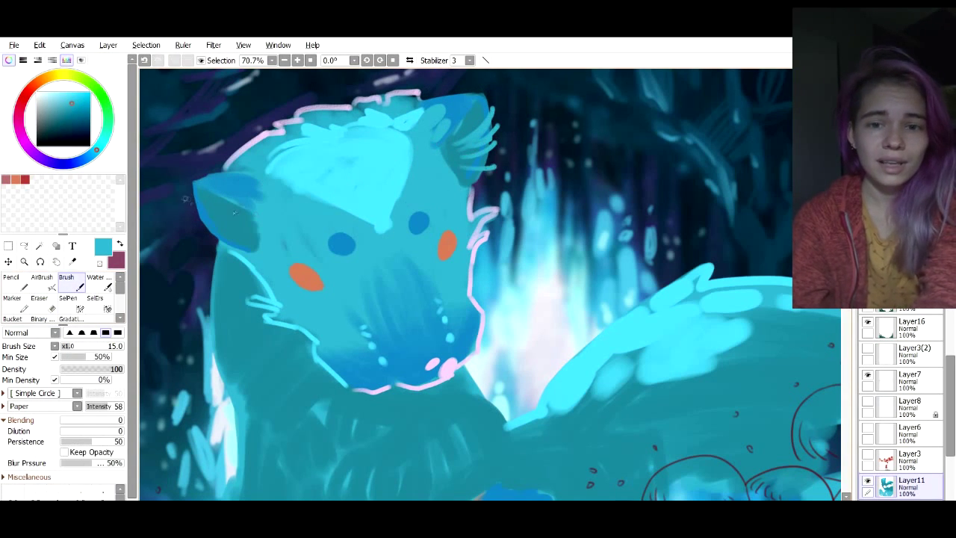
pyautogui.moveTo(185, 198); pyautogui.dragTo(237, 214)
pyautogui.moveTo(191, 212); pyautogui.dragTo(229, 238)
pyautogui.moveTo(462, 166); pyautogui.dragTo(449, 146)
pyautogui.moveTo(471, 105)
pyautogui.mouseDown()
pyautogui.moveTo(446, 152)
pyautogui.moveTo(432, 150)
pyautogui.moveTo(451, 123)
pyautogui.mouseUp()
pyautogui.moveTo(263, 197); pyautogui.dragTo(211, 210)
pyautogui.moveTo(263, 186)
pyautogui.mouseDown()
pyautogui.moveTo(227, 180)
pyautogui.moveTo(250, 157)
pyautogui.mouseUp()
# Outline both orange eyes and add slit pupils in blue at size 12, with small dots near the brow spots and hatching on the muzzle
pyautogui.rightClick(309, 156)
pyautogui.rightClick(277, 186)
pyautogui.rightClick(418, 222)
pyautogui.press('[')
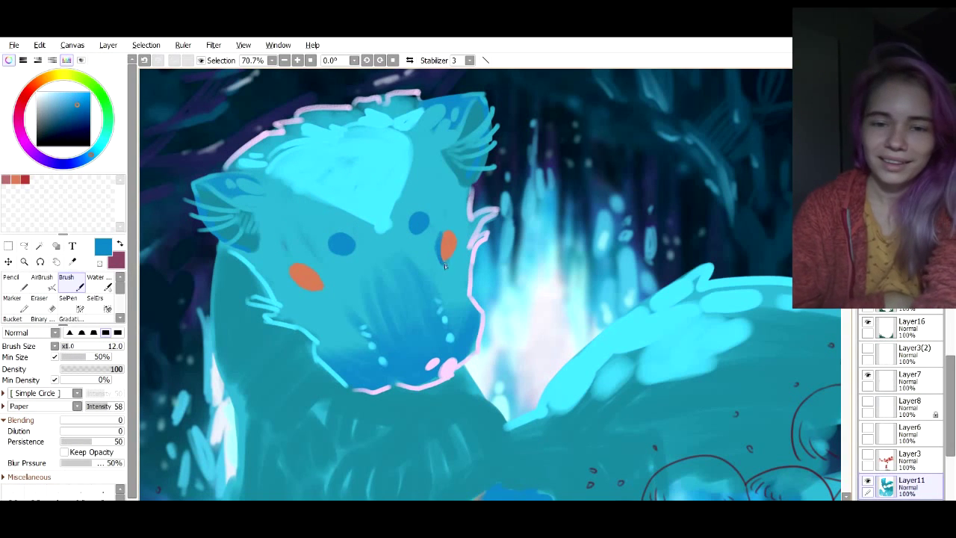
pyautogui.moveTo(454, 227); pyautogui.dragTo(447, 246)
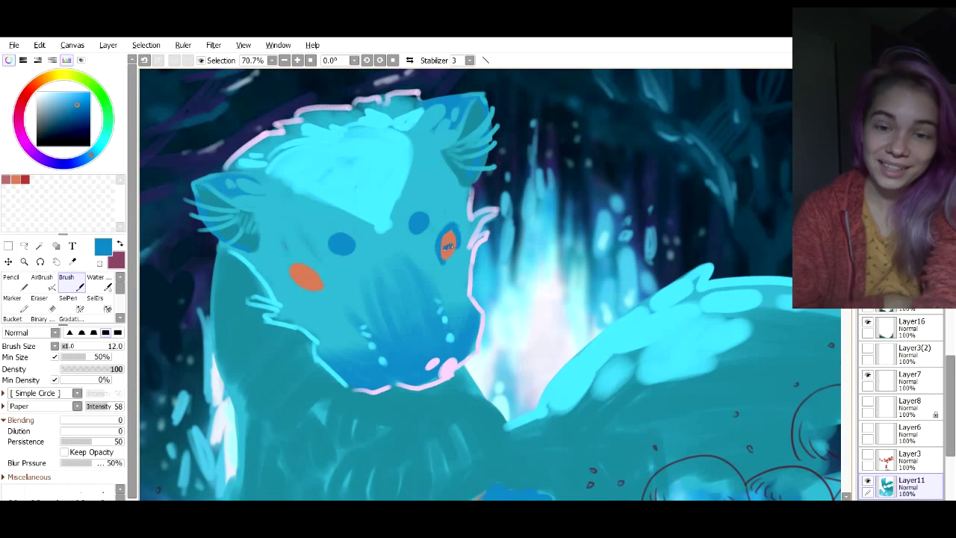
pyautogui.moveTo(323, 288); pyautogui.dragTo(297, 275)
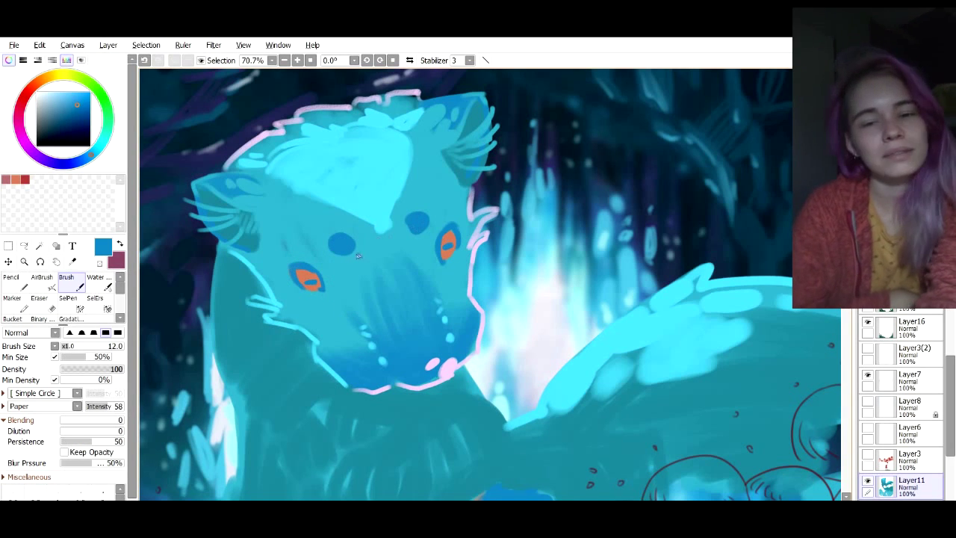
pyautogui.moveTo(430, 327)
pyautogui.mouseDown()
pyautogui.moveTo(392, 320)
pyautogui.moveTo(387, 293)
pyautogui.mouseUp()
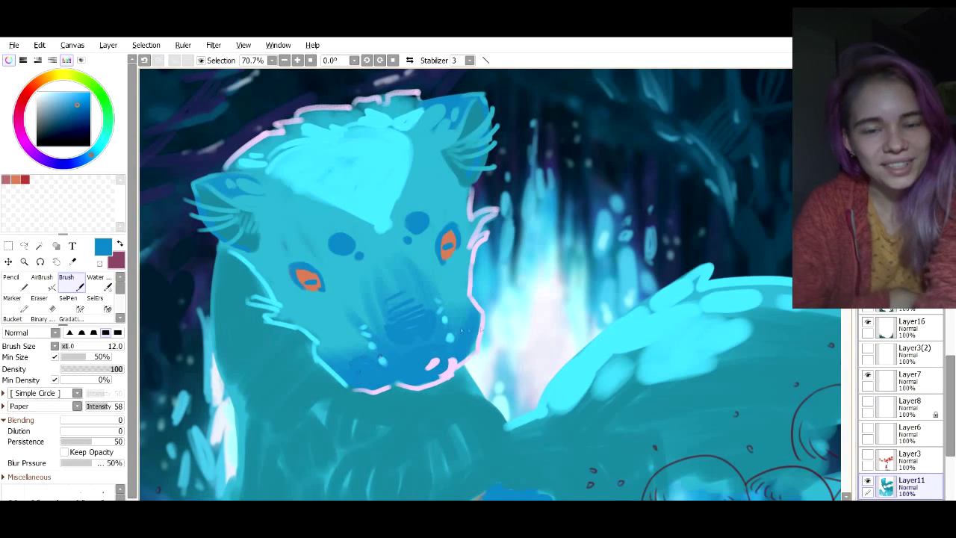
# Extend the cyan fur across the forehead at size 16 and lighten the centres of the blue brow spots
pyautogui.keyDown('alt'); pyautogui.click(280, 243); pyautogui.keyUp('alt')
pyautogui.moveTo(396, 153)
pyautogui.mouseDown()
pyautogui.moveTo(278, 191)
pyautogui.moveTo(269, 179)
pyautogui.moveTo(358, 223)
pyautogui.moveTo(423, 156)
pyautogui.moveTo(417, 165)
pyautogui.mouseUp()
pyautogui.scroll(-7, 549, 267)
pyautogui.scroll(7, 496, 261)
pyautogui.moveTo(498, 240)
pyautogui.mouseDown()
pyautogui.moveTo(524, 259)
pyautogui.moveTo(536, 239)
pyautogui.moveTo(529, 271)
pyautogui.mouseUp()
pyautogui.keyDown('alt'); pyautogui.click(501, 163); pyautogui.keyUp('alt')
pyautogui.keyDown('alt'); pyautogui.click(516, 240); pyautogui.keyUp('alt')
pyautogui.moveTo(526, 269)
pyautogui.mouseDown()
pyautogui.moveTo(504, 254)
pyautogui.moveTo(558, 206)
pyautogui.moveTo(581, 224)
pyautogui.mouseUp()
pyautogui.moveTo(462, 258); pyautogui.dragTo(478, 245)
pyautogui.keyDown('alt'); pyautogui.click(480, 258); pyautogui.keyUp('alt')
pyautogui.keyDown('alt'); pyautogui.click(562, 225); pyautogui.keyUp('alt')
pyautogui.click(558, 238)
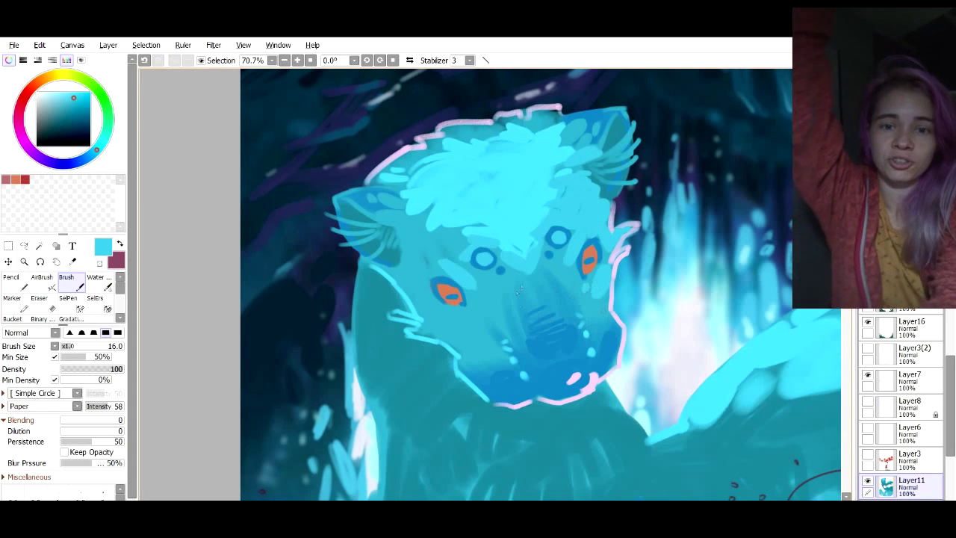
# Add cyan patches on the left cheek and hatch short fur strokes around the left brow spot
pyautogui.moveTo(393, 317); pyautogui.dragTo(465, 351)
pyautogui.moveTo(435, 321); pyautogui.dragTo(461, 332)
pyautogui.scroll(1, 520, 352)
pyautogui.moveTo(450, 261); pyautogui.dragTo(458, 296)
pyautogui.moveTo(465, 259)
pyautogui.mouseDown()
pyautogui.moveTo(469, 299)
pyautogui.moveTo(481, 290)
pyautogui.mouseUp()
pyautogui.moveTo(443, 273); pyautogui.dragTo(412, 305)
pyautogui.moveTo(453, 275); pyautogui.dragTo(423, 313)
pyautogui.moveTo(450, 258); pyautogui.dragTo(420, 280)
pyautogui.scroll(-9, 601, 313)
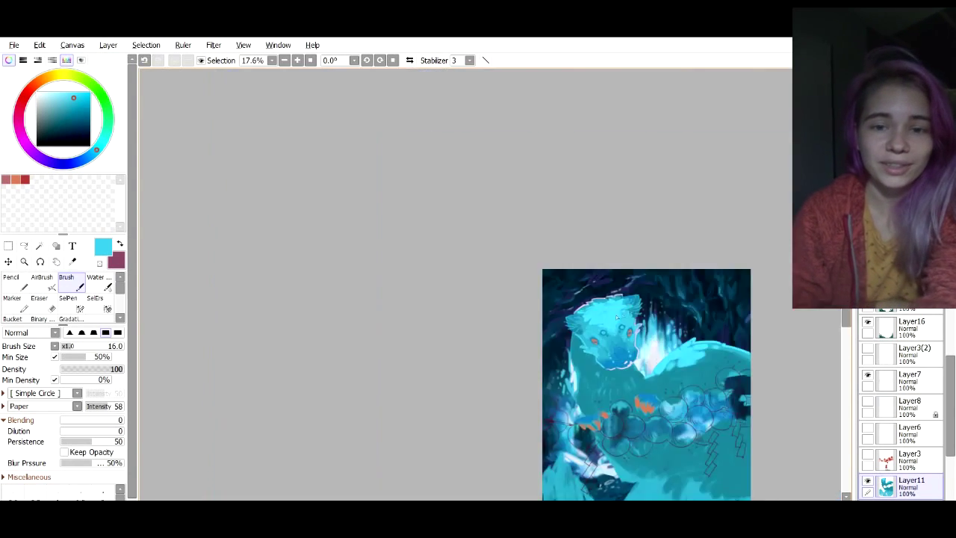
# Hatch bright cyan fur strokes onto the forehead and the bases of both ears, and save the illustration
pyautogui.scroll(10, 620, 347)
pyautogui.moveTo(587, 373); pyautogui.dragTo(610, 359)
pyautogui.scroll(-10, 636, 359)
pyautogui.scroll(10, 644, 362)
pyautogui.rightClick(396, 300)
pyautogui.moveTo(356, 294); pyautogui.dragTo(377, 329)
pyautogui.moveTo(365, 293); pyautogui.dragTo(387, 327)
pyautogui.moveTo(626, 191); pyautogui.dragTo(619, 221)
pyautogui.moveTo(637, 189); pyautogui.dragTo(633, 226)
pyautogui.moveTo(648, 191); pyautogui.dragTo(643, 228)
pyautogui.moveTo(660, 194); pyautogui.dragTo(655, 229)
pyautogui.moveTo(340, 297); pyautogui.dragTo(349, 320)
pyautogui.moveTo(351, 297); pyautogui.dragTo(359, 320)
pyautogui.scroll(-8, 530, 341)
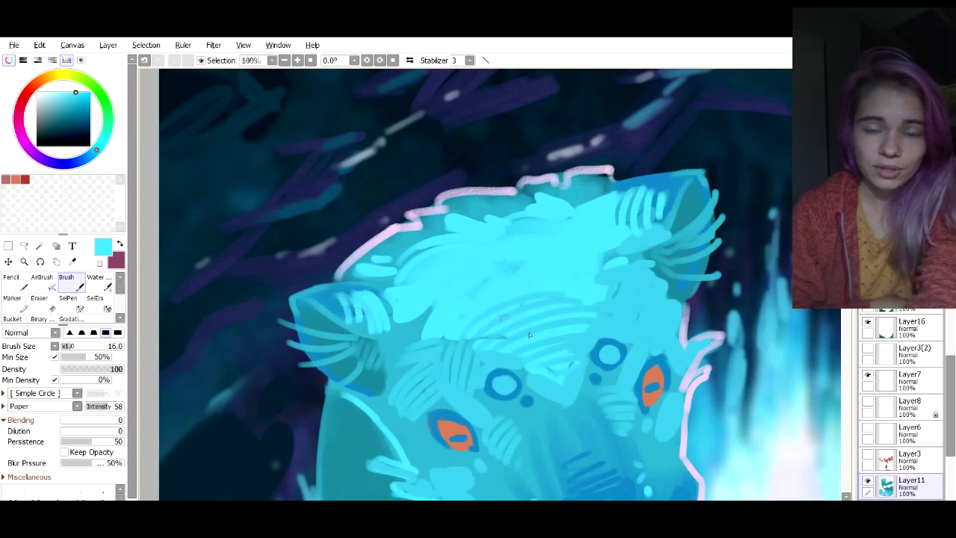
pyautogui.scroll(8, 541, 355)
pyautogui.hotkey('ctrl', 's')
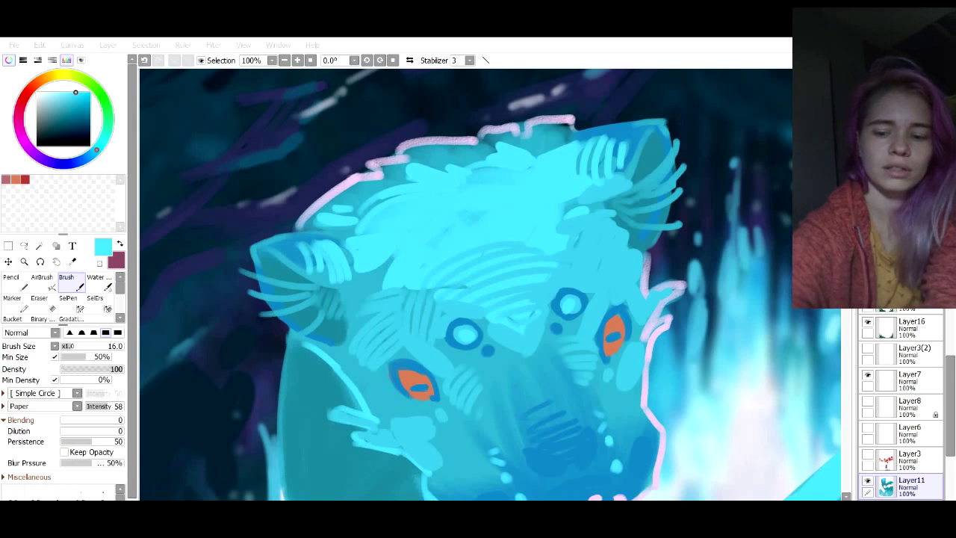
# Trace the right ear's edge and hairs in pale pink at size 9, and ring the pupils in the same colour
pyautogui.scroll(-5, 582, 237)
pyautogui.scroll(6, 602, 278)
pyautogui.rightClick(567, 376)
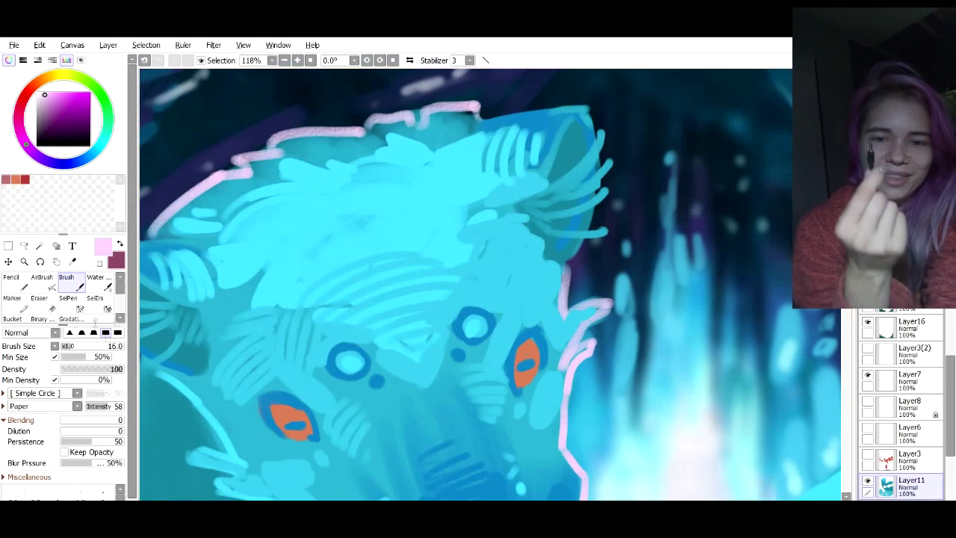
pyautogui.moveTo(588, 109); pyautogui.dragTo(595, 137)
pyautogui.moveTo(595, 138); pyautogui.dragTo(573, 173)
pyautogui.moveTo(615, 159); pyautogui.dragTo(581, 193)
pyautogui.moveTo(597, 191); pyautogui.dragTo(561, 217)
pyautogui.moveTo(608, 230)
pyautogui.mouseDown()
pyautogui.moveTo(562, 238)
pyautogui.moveTo(559, 269)
pyautogui.mouseUp()
pyautogui.moveTo(584, 172)
pyautogui.mouseDown()
pyautogui.moveTo(546, 199)
pyautogui.moveTo(539, 223)
pyautogui.mouseUp()
pyautogui.moveTo(586, 114); pyautogui.dragTo(521, 194)
pyautogui.moveTo(523, 253); pyautogui.dragTo(556, 133)
pyautogui.moveTo(589, 159); pyautogui.dragTo(573, 149)
pyautogui.moveTo(327, 319); pyautogui.dragTo(323, 321)
pyautogui.scroll(-8, 484, 399)
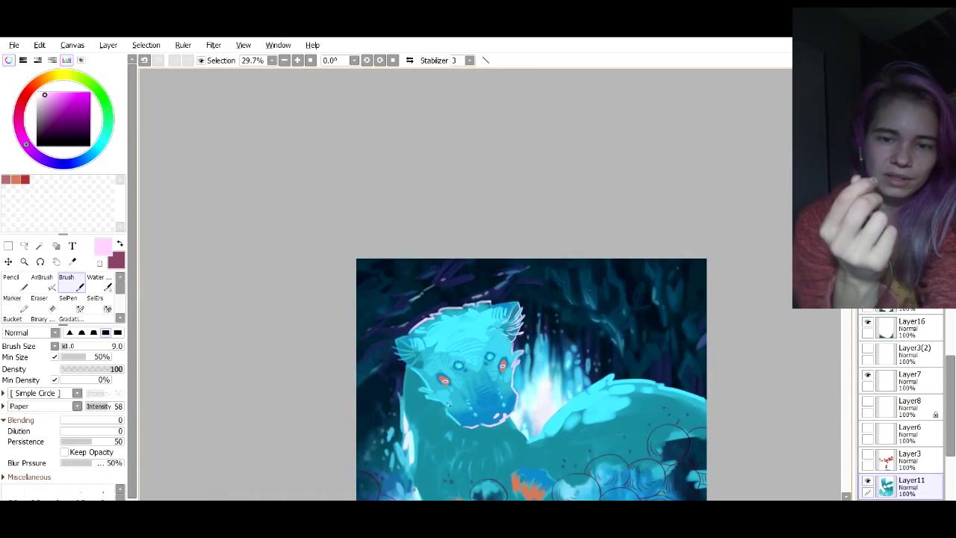
# Draw long blue whiskers on both sides of the creature's muzzle
pyautogui.moveTo(474, 384); pyautogui.dragTo(470, 271)
pyautogui.scroll(3, 470, 270)
pyautogui.keyDown('alt'); pyautogui.click(545, 268); pyautogui.keyUp('alt')
pyautogui.hotkey('ctrl', 'z')
pyautogui.press(']')
pyautogui.press(']')
pyautogui.press(']')
pyautogui.press(']')
pyautogui.moveTo(536, 273)
pyautogui.mouseDown()
pyautogui.moveTo(603, 229)
pyautogui.moveTo(603, 257)
pyautogui.mouseUp()
pyautogui.moveTo(334, 307); pyautogui.dragTo(419, 318)
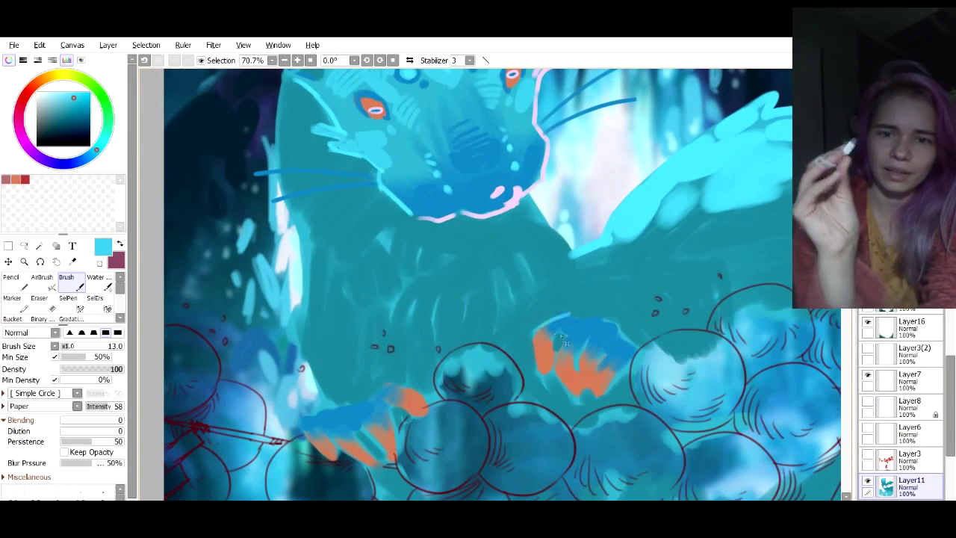
# Undo the cyan stroke on the right paw, then cover the tops of both paws in blue with darker toe contours at size 13
pyautogui.hotkey('ctrl', 'z')
pyautogui.rightClick(565, 340)
pyautogui.moveTo(541, 328); pyautogui.dragTo(568, 318)
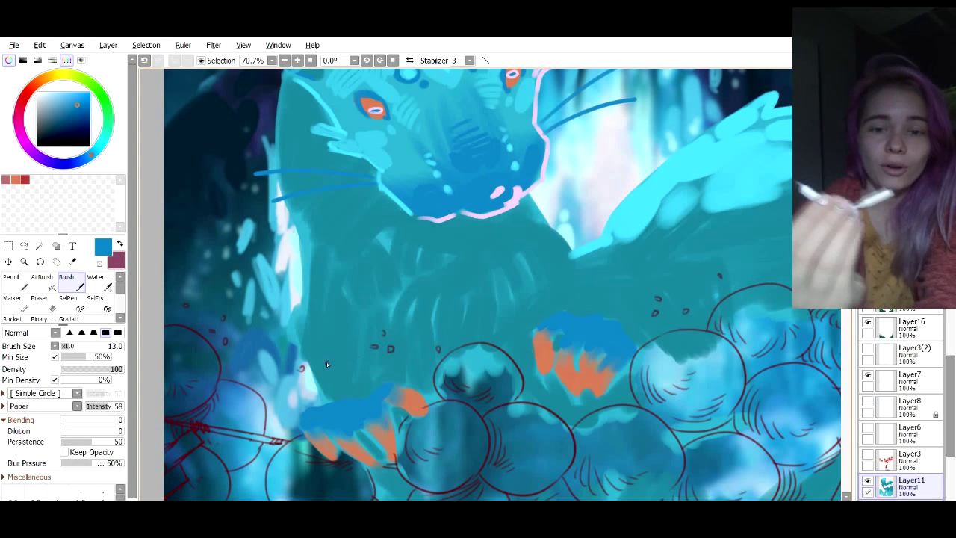
pyautogui.keyDown('alt'); pyautogui.click(353, 453); pyautogui.keyUp('alt')
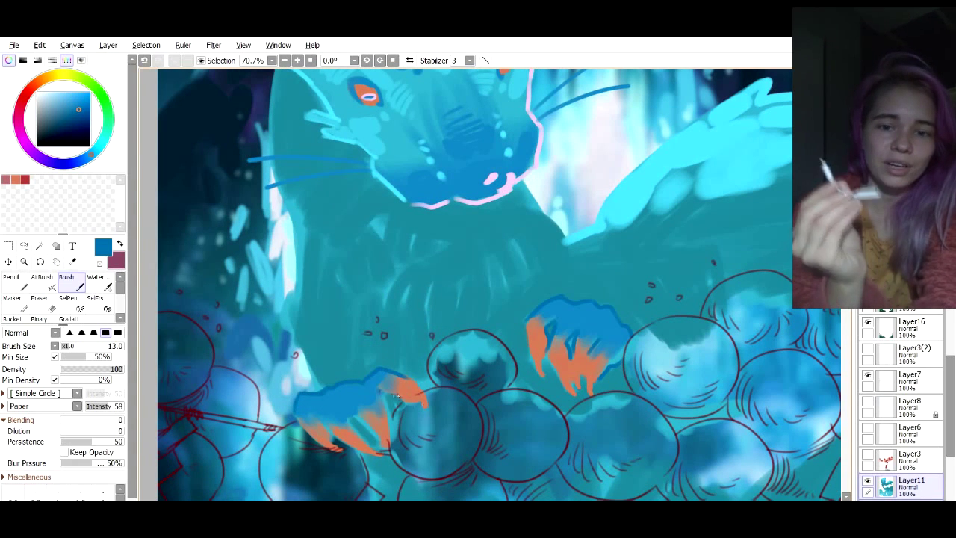
# Edge the orange claws of both paws with bright cyan at size 11
pyautogui.keyDown('alt'); pyautogui.click(389, 149); pyautogui.keyUp('alt')
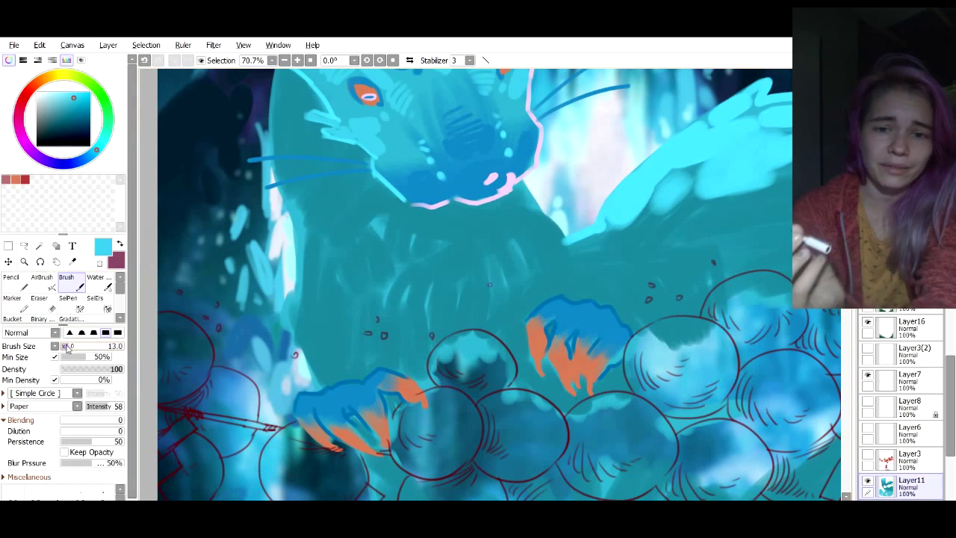
pyautogui.hotkey('ctrl', 'z')
pyautogui.press(']')
pyautogui.press(']')
pyautogui.press(']')
pyautogui.press(']')
pyautogui.press(']')
pyautogui.press(']')
pyautogui.moveTo(527, 336)
pyautogui.mouseDown()
pyautogui.moveTo(529, 376)
pyautogui.moveTo(527, 331)
pyautogui.moveTo(546, 356)
pyautogui.mouseUp()
pyautogui.moveTo(550, 357)
pyautogui.mouseDown()
pyautogui.moveTo(570, 394)
pyautogui.moveTo(580, 378)
pyautogui.mouseUp()
pyautogui.moveTo(582, 375); pyautogui.dragTo(590, 394)
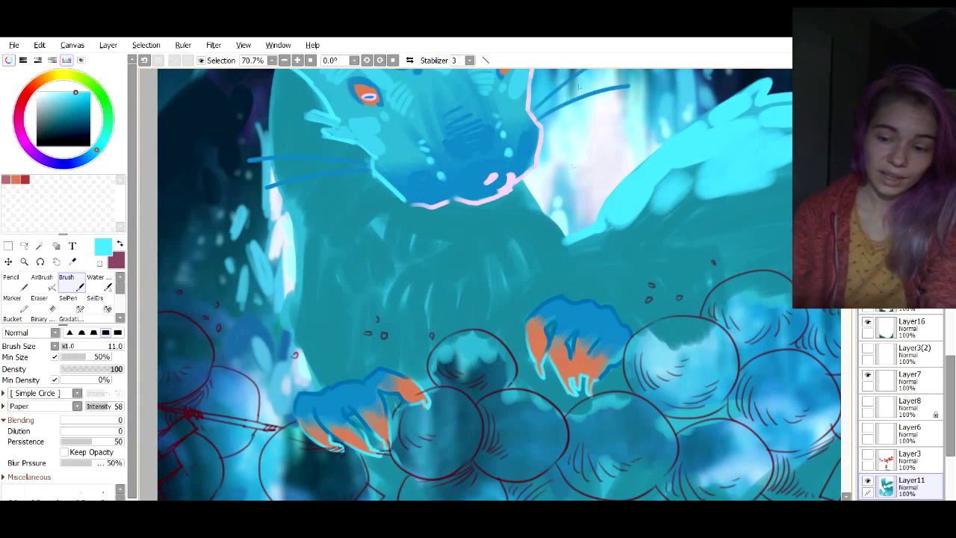
# Brush light cyan fur patches down the creature's neck and chest, and hatch fur strokes on its back at size 20
pyautogui.scroll(-4, 490, 284)
pyautogui.scroll(1, 503, 276)
pyautogui.rightClick(359, 244)
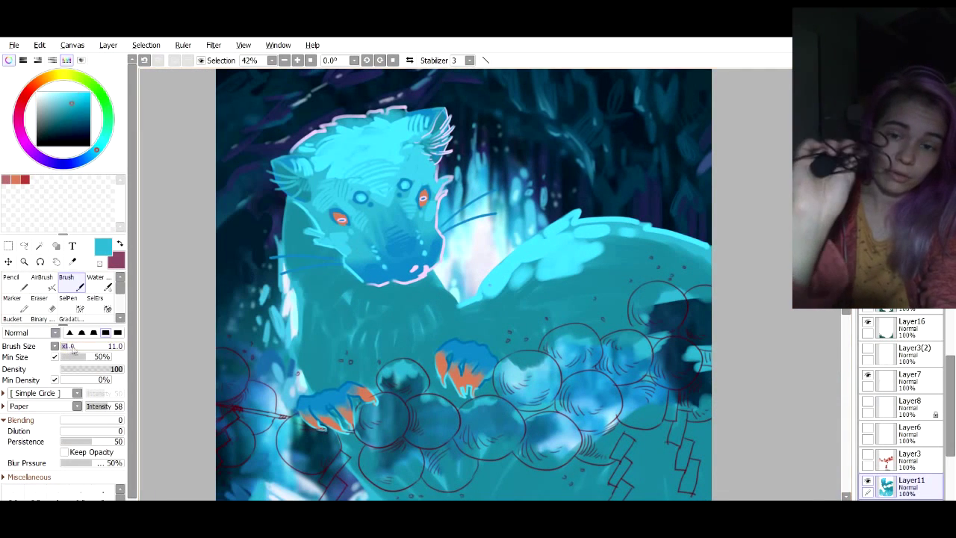
pyautogui.press(']')
pyautogui.press(']')
pyautogui.press(']')
pyautogui.press(']')
pyautogui.press(']')
pyautogui.press(']')
pyautogui.press(']')
pyautogui.press(']')
pyautogui.press(']')
pyautogui.press(']')
pyautogui.moveTo(300, 278); pyautogui.dragTo(312, 308)
pyautogui.moveTo(292, 269)
pyautogui.mouseDown()
pyautogui.moveTo(290, 216)
pyautogui.moveTo(291, 246)
pyautogui.moveTo(306, 252)
pyautogui.moveTo(293, 267)
pyautogui.moveTo(313, 262)
pyautogui.moveTo(295, 275)
pyautogui.moveTo(318, 306)
pyautogui.moveTo(80, 348)
pyautogui.moveTo(300, 355)
pyautogui.mouseUp()
pyautogui.press(']')
pyautogui.press(']')
pyautogui.press(']')
pyautogui.press(']')
pyautogui.press(']')
pyautogui.press(']')
pyautogui.press(']')
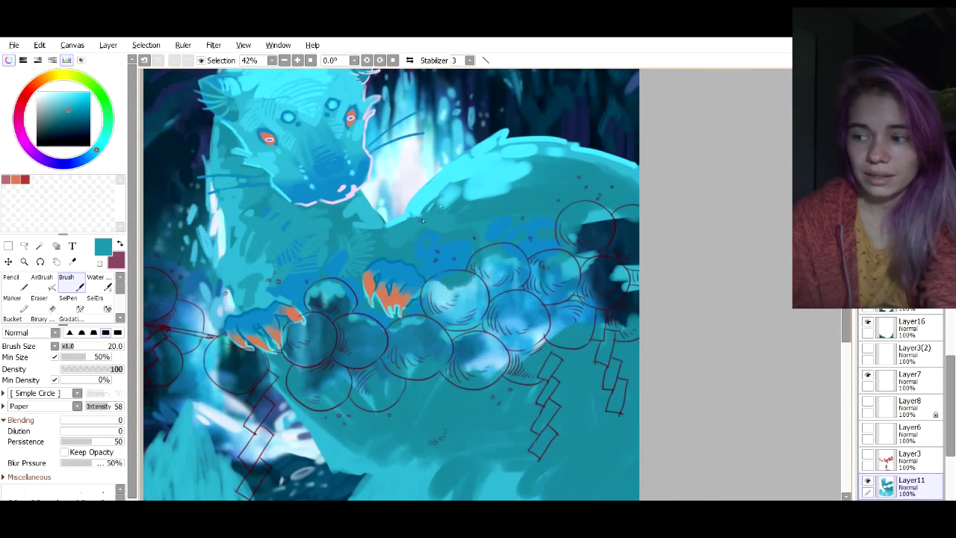
pyautogui.moveTo(446, 208); pyautogui.dragTo(457, 189)
pyautogui.moveTo(457, 197)
pyautogui.mouseDown()
pyautogui.moveTo(485, 183)
pyautogui.moveTo(466, 200)
pyautogui.mouseUp()
# Draw a pale pink rim light from the neck dip up along the back at size 20, with highlights just below it
pyautogui.rightClick(347, 194)
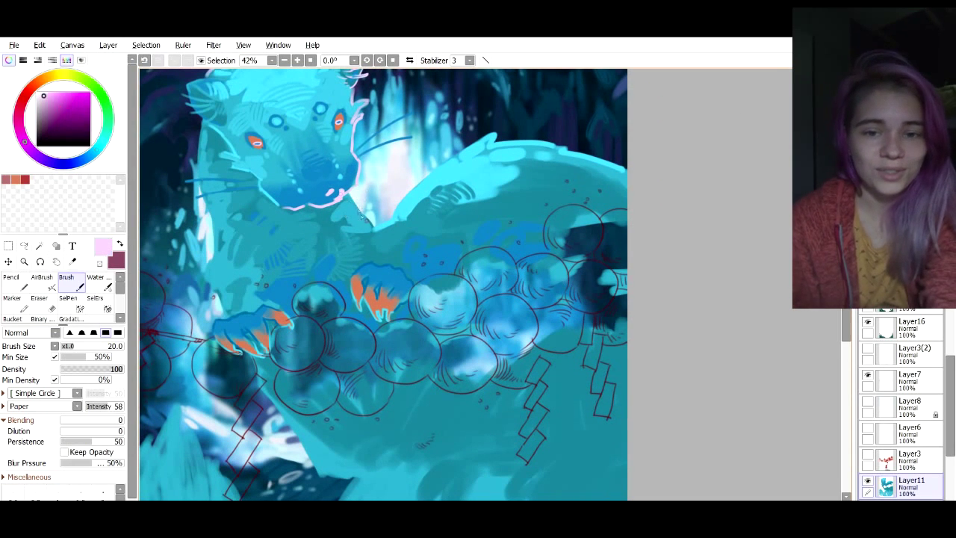
pyautogui.hotkey('ctrl', 'z')
pyautogui.moveTo(391, 218)
pyautogui.mouseDown()
pyautogui.moveTo(420, 217)
pyautogui.moveTo(474, 148)
pyautogui.mouseUp()
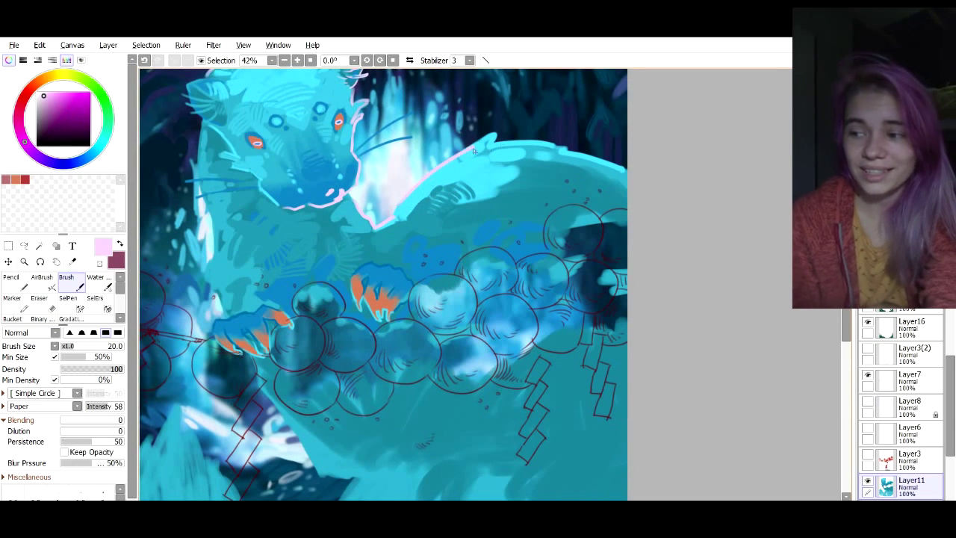
pyautogui.moveTo(440, 174); pyautogui.dragTo(457, 163)
pyautogui.moveTo(415, 198); pyautogui.dragTo(484, 161)
pyautogui.moveTo(289, 229)
pyautogui.mouseDown()
pyautogui.moveTo(260, 221)
pyautogui.moveTo(273, 205)
pyautogui.mouseUp()
# Brush broad cyan fur strokes across the upper back just below the rim at size 34
pyautogui.rightClick(457, 184)
pyautogui.press(']')
pyautogui.press(']')
pyautogui.press(']')
pyautogui.press(']')
pyautogui.press(']')
pyautogui.press(']')
pyautogui.press(']')
pyautogui.moveTo(450, 184)
pyautogui.mouseDown()
pyautogui.moveTo(510, 156)
pyautogui.moveTo(485, 157)
pyautogui.moveTo(523, 146)
pyautogui.mouseUp()
pyautogui.moveTo(523, 163)
pyautogui.mouseDown()
pyautogui.moveTo(496, 182)
pyautogui.moveTo(525, 179)
pyautogui.mouseUp()
pyautogui.moveTo(555, 163)
pyautogui.mouseDown()
pyautogui.moveTo(511, 153)
pyautogui.moveTo(533, 187)
pyautogui.mouseUp()
pyautogui.rightClick(583, 152)
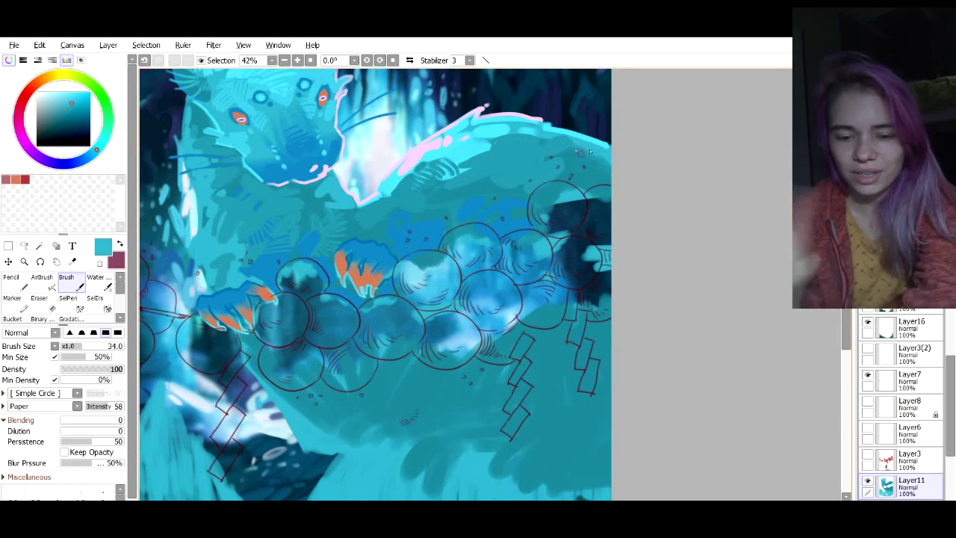
# Paint a blue shadow on the chest below the creature's muzzle at size 34
pyautogui.scroll(-4, 522, 151)
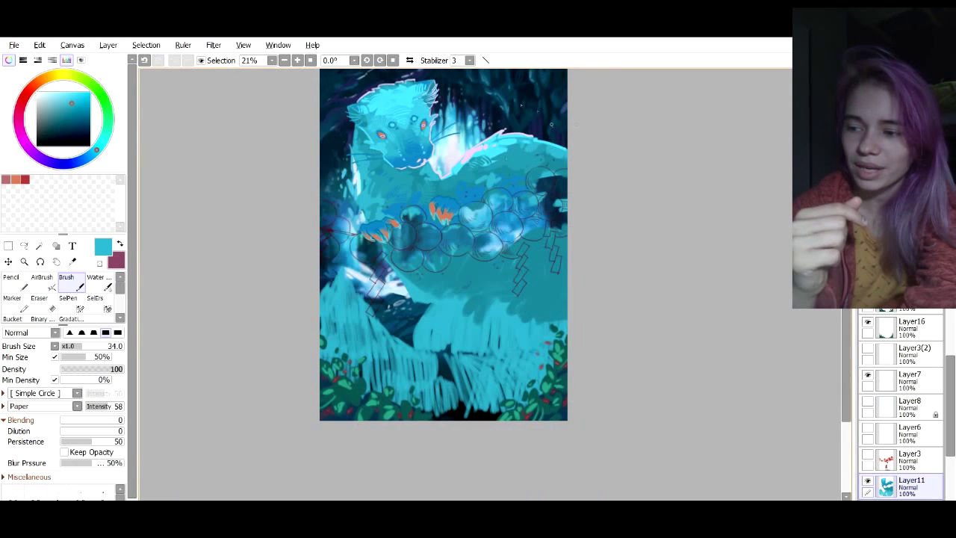
pyautogui.scroll(3, 401, 169)
pyautogui.keyDown('alt'); pyautogui.click(444, 207); pyautogui.keyUp('alt')
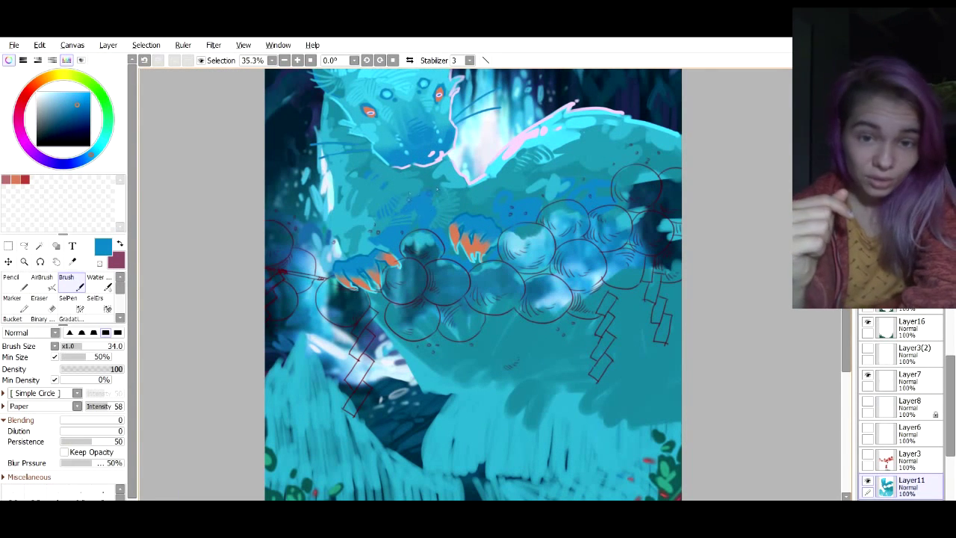
pyautogui.moveTo(494, 332); pyautogui.dragTo(439, 280)
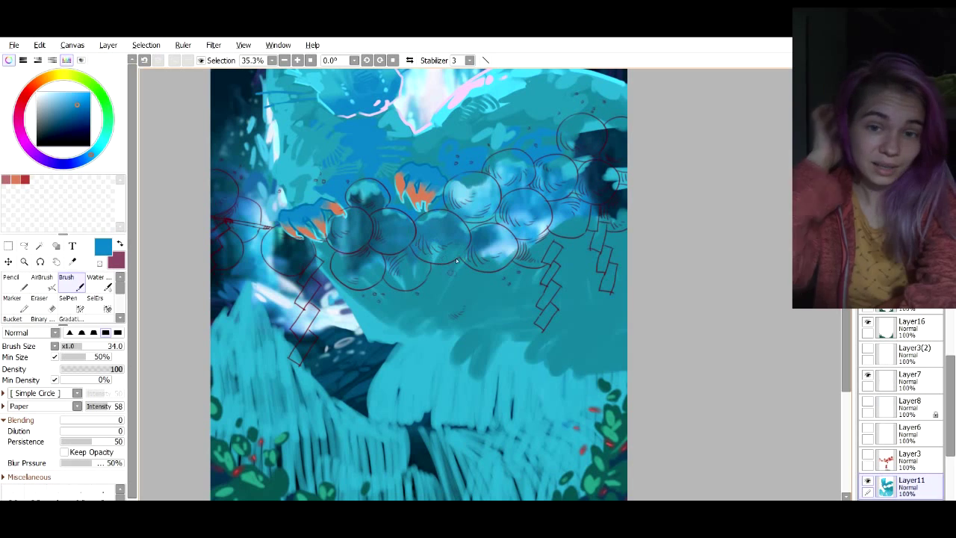
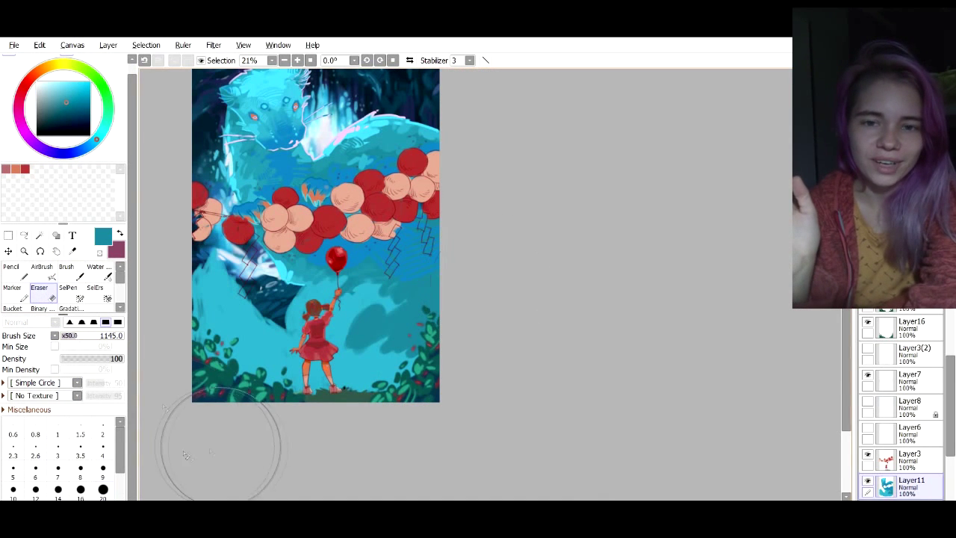
# Fade out the creature's lower body behind the girl with the eraser at size 2310
pyautogui.moveTo(256, 440); pyautogui.dragTo(145, 428)
pyautogui.hotkey('ctrl', 'z')
pyautogui.moveTo(83, 335); pyautogui.dragTo(91, 336)
pyautogui.moveTo(258, 461); pyautogui.dragTo(363, 460)
# Brush light cyan fur patches onto the creature's lower body on both sides of the girl, using brush size 49
pyautogui.scroll(2, 515, 265)
pyautogui.scroll(-3, 471, 388)
pyautogui.scroll(4, 336, 388)
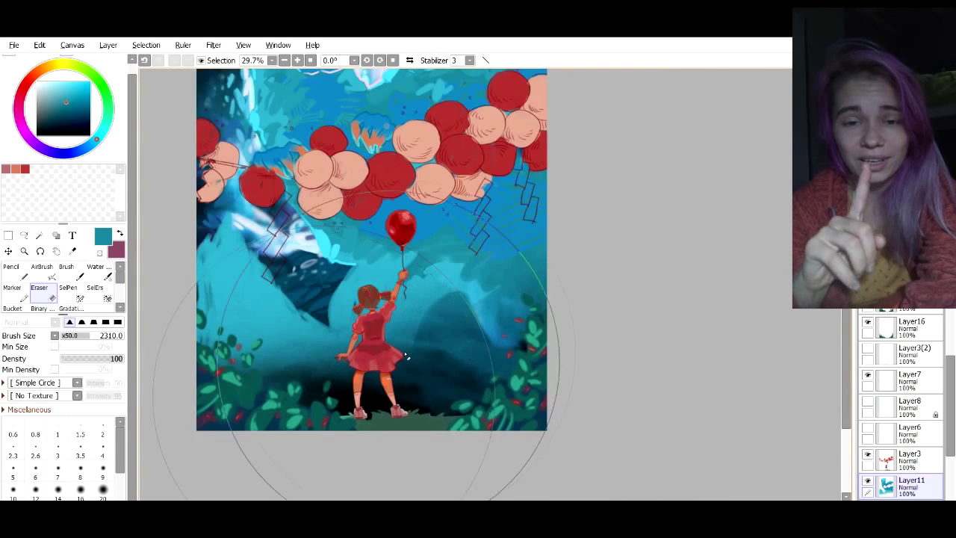
pyautogui.press('b')
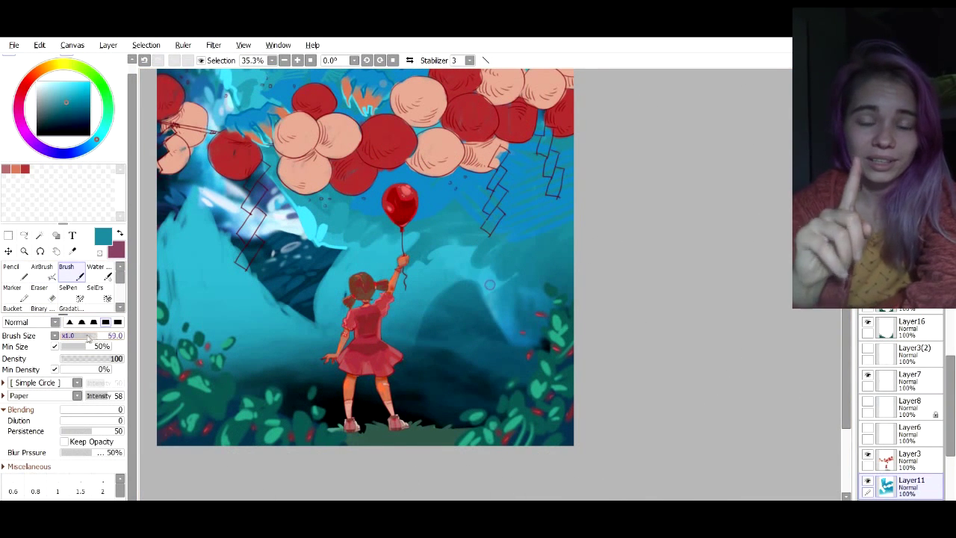
pyautogui.rightClick(444, 259)
pyautogui.moveTo(426, 290)
pyautogui.mouseDown()
pyautogui.moveTo(472, 290)
pyautogui.moveTo(457, 323)
pyautogui.moveTo(490, 331)
pyautogui.mouseUp()
pyautogui.press(']')
pyautogui.moveTo(489, 325); pyautogui.dragTo(512, 332)
pyautogui.moveTo(548, 259); pyautogui.dragTo(527, 272)
pyautogui.press(']')
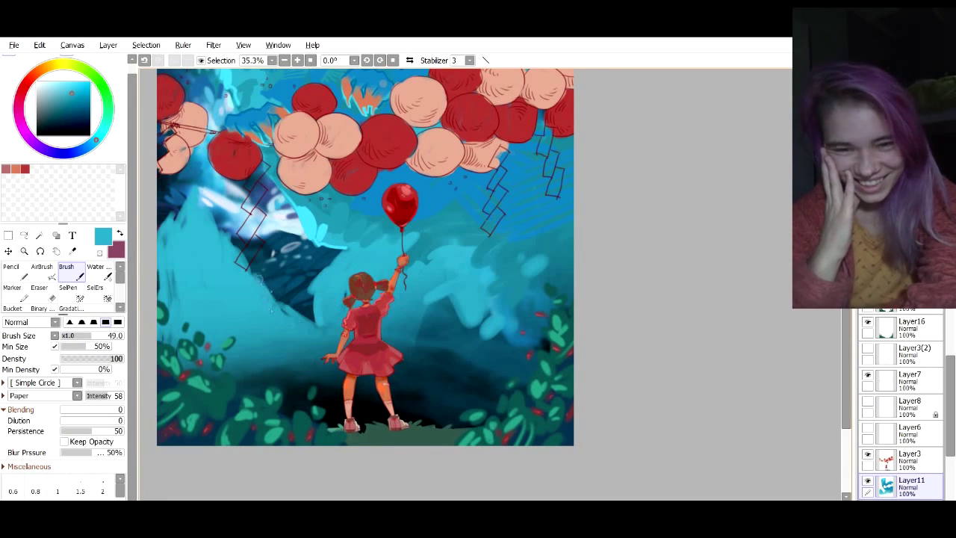
pyautogui.moveTo(262, 278)
pyautogui.mouseDown()
pyautogui.moveTo(310, 327)
pyautogui.moveTo(335, 290)
pyautogui.mouseUp()
pyautogui.moveTo(192, 251); pyautogui.dragTo(194, 310)
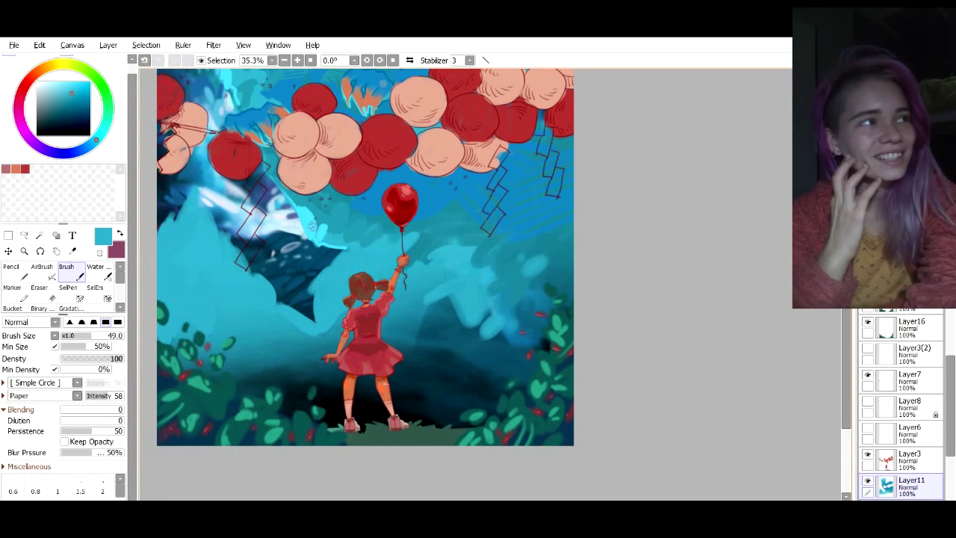
# Paint bright cyan highlights along the jagged edge and tufts of the creature's lower body at size 28
pyautogui.rightClick(312, 225)
pyautogui.press('[')
pyautogui.press('[')
pyautogui.press('[')
pyautogui.press('[')
pyautogui.press('[')
pyautogui.moveTo(195, 188); pyautogui.dragTo(199, 221)
pyautogui.moveTo(202, 212)
pyautogui.mouseDown()
pyautogui.moveTo(203, 237)
pyautogui.moveTo(196, 212)
pyautogui.moveTo(222, 254)
pyautogui.mouseUp()
pyautogui.hotkey('ctrl', 'z')
pyautogui.moveTo(227, 236)
pyautogui.mouseDown()
pyautogui.moveTo(255, 288)
pyautogui.moveTo(236, 254)
pyautogui.mouseUp()
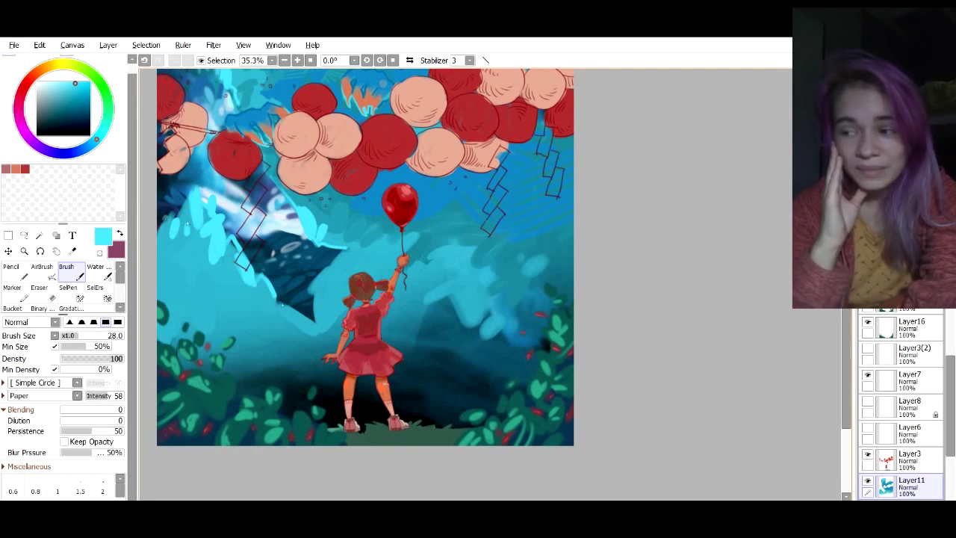
pyautogui.moveTo(282, 304); pyautogui.dragTo(314, 323)
# Brush blue fur shadows onto both sides of the creature's lower body, reducing the brush to size 22
pyautogui.rightClick(369, 313)
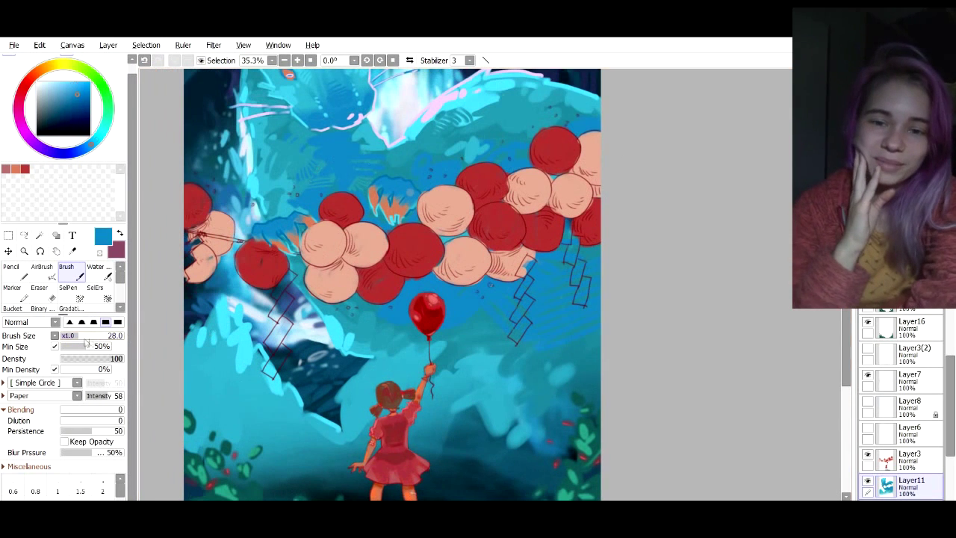
pyautogui.moveTo(217, 360)
pyautogui.mouseDown()
pyautogui.moveTo(188, 418)
pyautogui.moveTo(182, 405)
pyautogui.mouseUp()
pyautogui.moveTo(246, 394)
pyautogui.mouseDown()
pyautogui.moveTo(215, 424)
pyautogui.moveTo(235, 439)
pyautogui.mouseUp()
pyautogui.moveTo(254, 393); pyautogui.dragTo(224, 381)
pyautogui.press('[')
pyautogui.press('[')
pyautogui.press('[')
pyautogui.press('[')
pyautogui.press('[')
pyautogui.press('[')
pyautogui.press('[')
pyautogui.moveTo(595, 353); pyautogui.dragTo(561, 372)
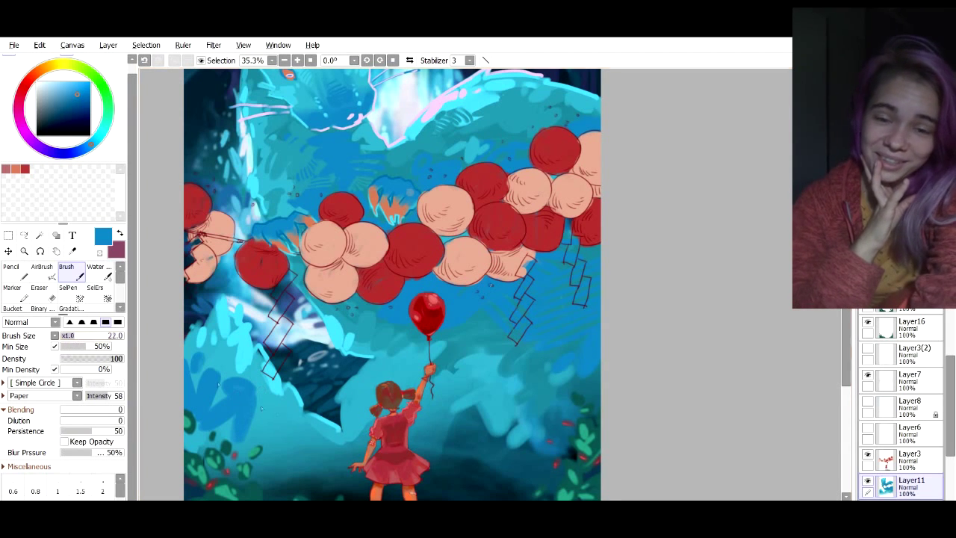
pyautogui.moveTo(216, 402); pyautogui.dragTo(222, 389)
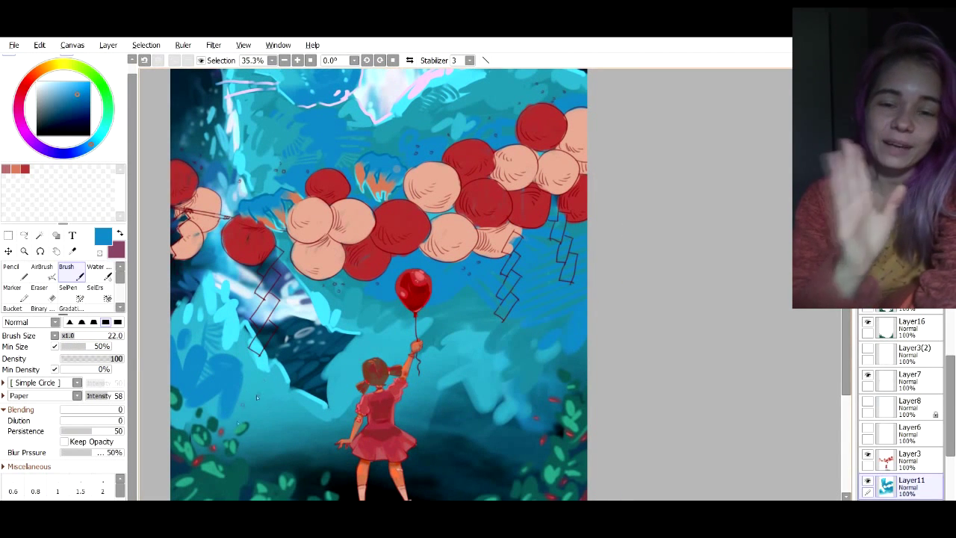
# Undo the latest small blue strokes on the creature's lower body
pyautogui.hotkey('ctrl', 'z')
pyautogui.hotkey('ctrl', 'z')
pyautogui.hotkey('ctrl', 'z')
pyautogui.hotkey('ctrl', 'z')
pyautogui.hotkey('ctrl', 'z')
pyautogui.hotkey('ctrl', 'z')
pyautogui.hotkey('ctrl', 'z')
pyautogui.hotkey('ctrl', 'z')
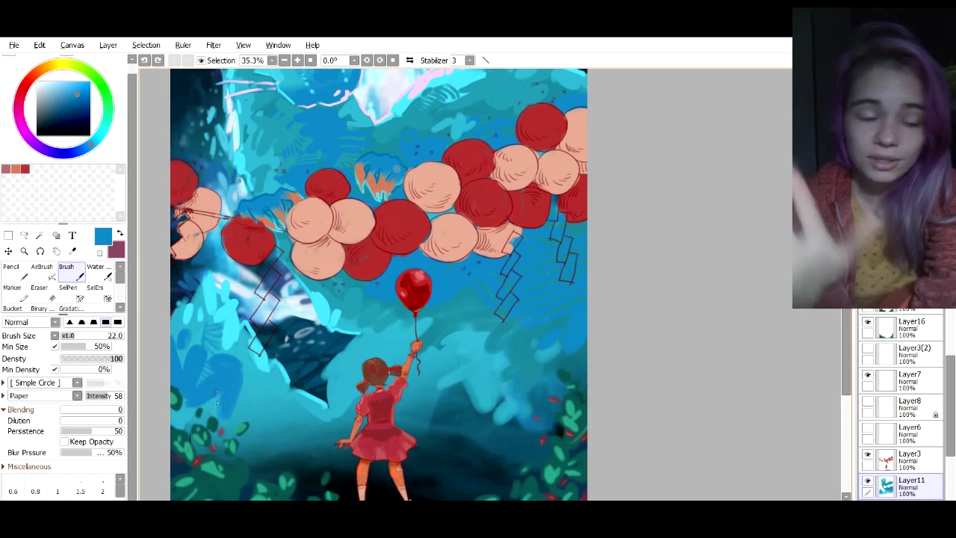
# Dab loose blue spots over the creature's faded lower body on both sides of the girl
pyautogui.moveTo(268, 419); pyautogui.dragTo(259, 390)
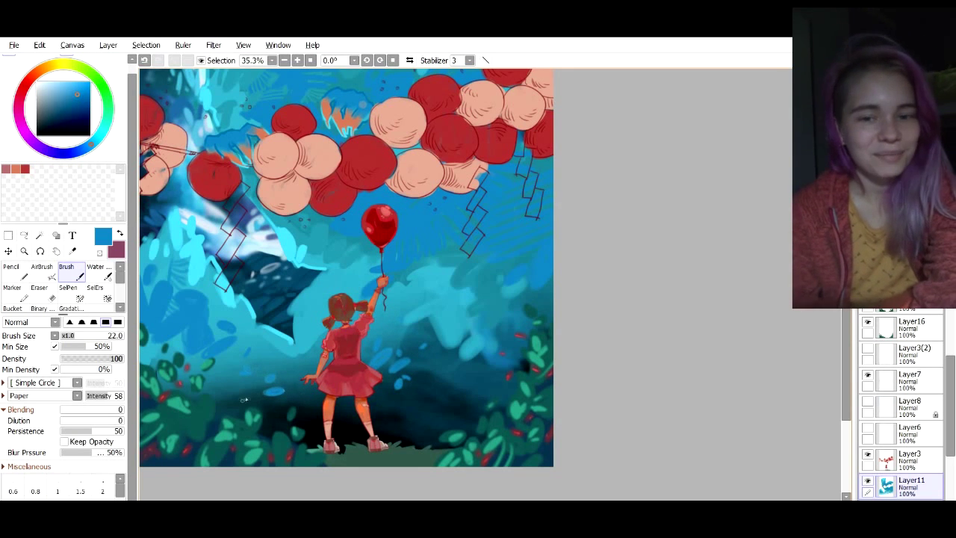
pyautogui.rightClick(445, 307)
pyautogui.moveTo(383, 358); pyautogui.dragTo(375, 368)
pyautogui.moveTo(401, 364); pyautogui.dragTo(398, 371)
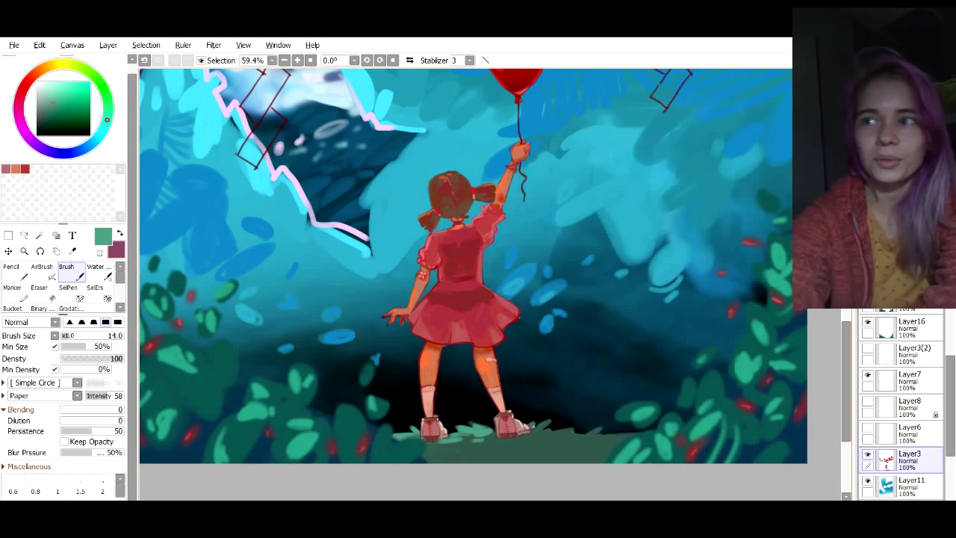
# Paint green grass tufts on the ground around the girl's shoes on Layer3, using brush sizes 14 and 36
pyautogui.moveTo(569, 434); pyautogui.dragTo(579, 431)
pyautogui.click(70, 322)
pyautogui.click(72, 335)
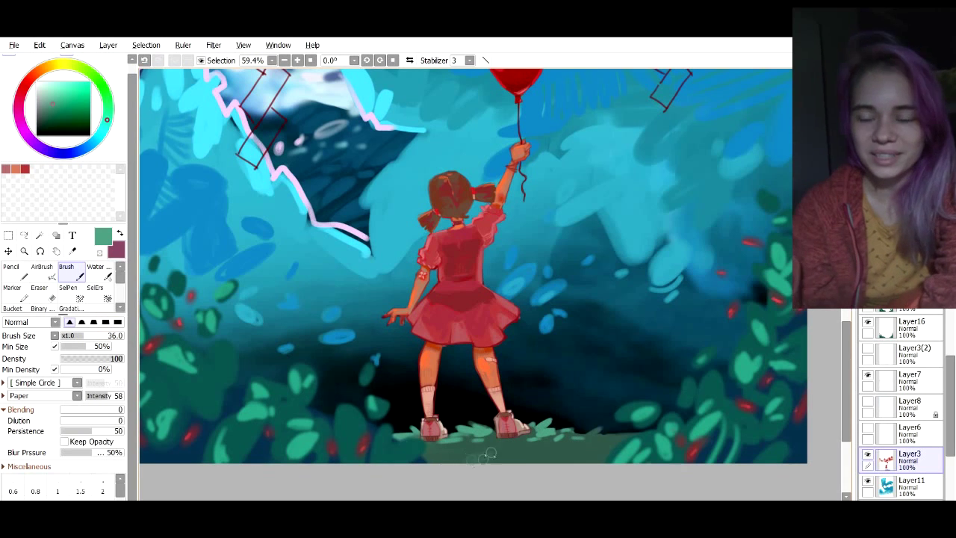
pyautogui.moveTo(486, 453); pyautogui.dragTo(451, 457)
pyautogui.moveTo(465, 457); pyautogui.dragTo(487, 450)
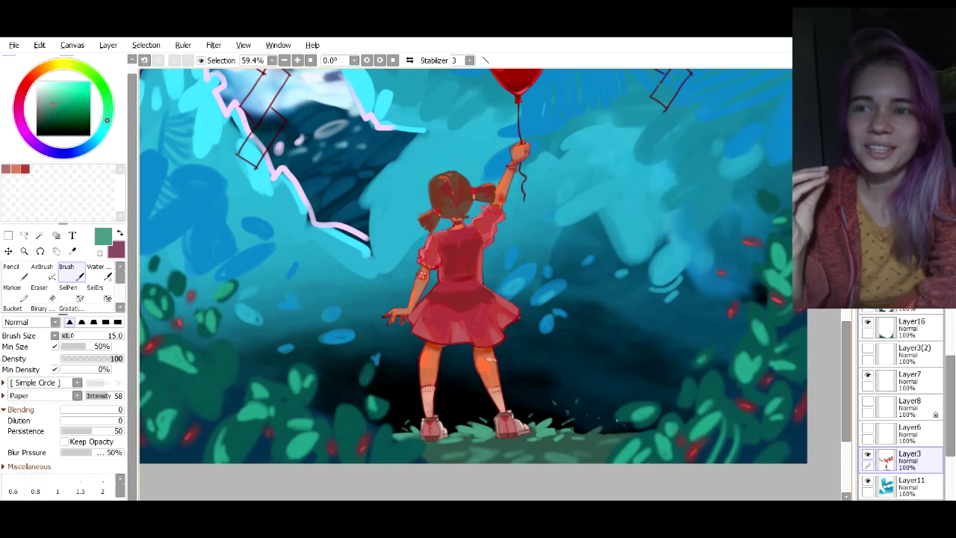
# Save the illustration with the finished grass
pyautogui.moveTo(549, 201); pyautogui.dragTo(549, 437)
pyautogui.scroll(-5, 585, 403)
pyautogui.moveTo(627, 376); pyautogui.dragTo(552, 384)
pyautogui.hotkey('ctrl', 's')
pyautogui.scroll(-2, 469, 365)
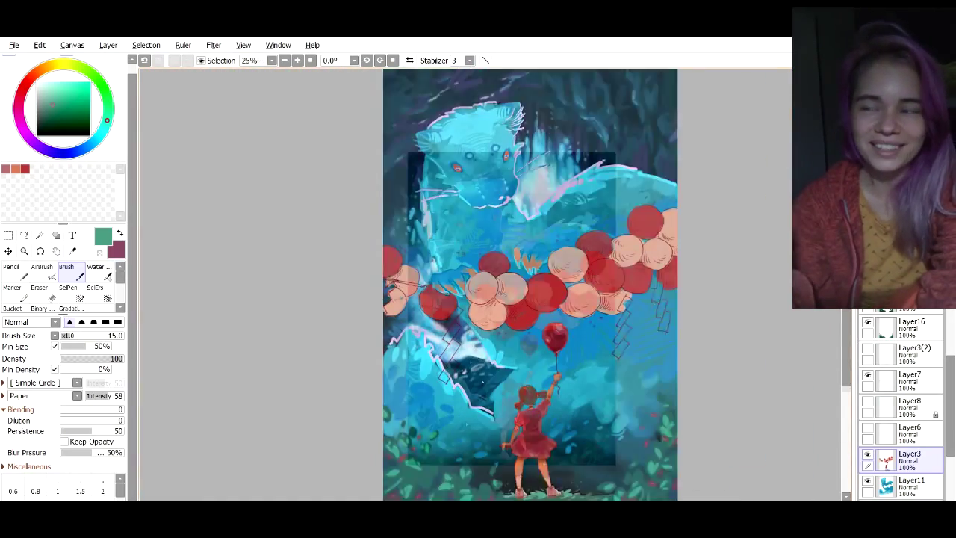
# Shift the Layer12 background from blue to green with a Hue/Saturation adjustment, using saturation +16 and luminance +1
pyautogui.scroll(1, 469, 306)
pyautogui.click(213, 44)
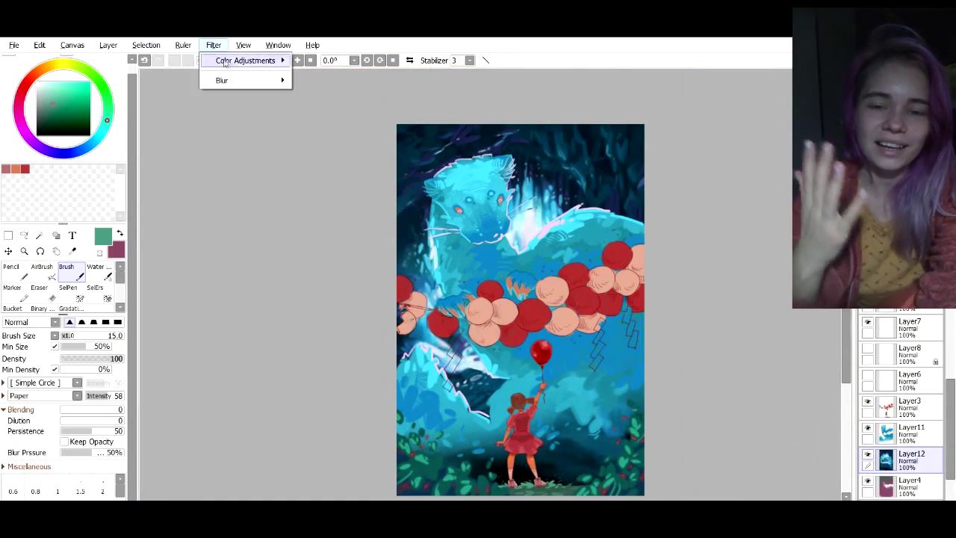
pyautogui.moveTo(249, 60)
pyautogui.click(328, 61)
pyautogui.moveTo(273, 297); pyautogui.dragTo(242, 273)
pyautogui.moveTo(273, 316); pyautogui.dragTo(274, 337)
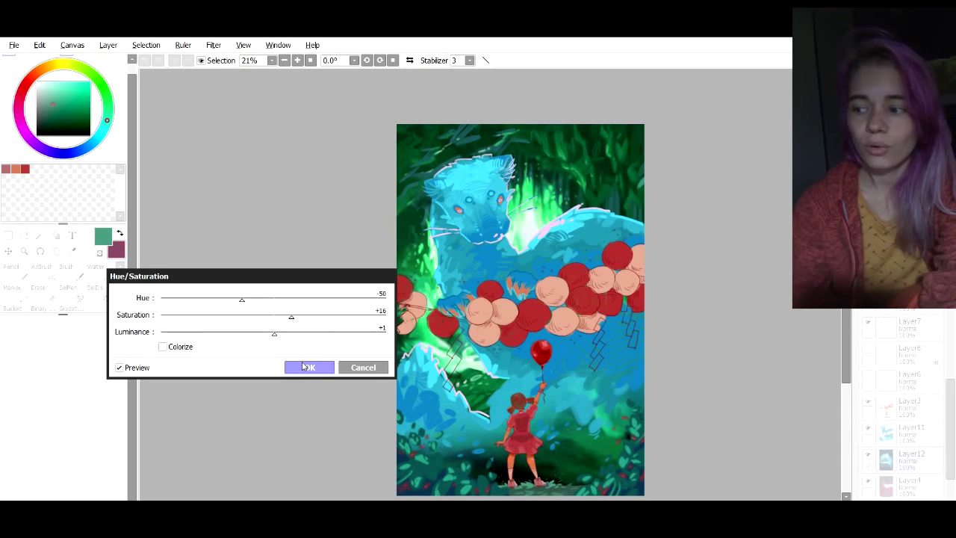
pyautogui.moveTo(241, 299)
pyautogui.mouseDown()
pyautogui.moveTo(275, 303)
pyautogui.moveTo(242, 299)
pyautogui.mouseUp()
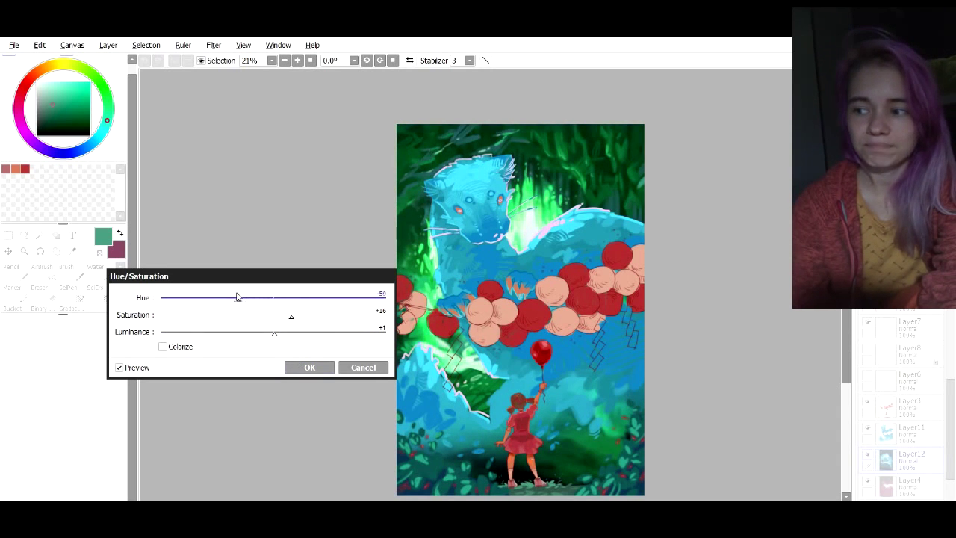
pyautogui.click(309, 366)
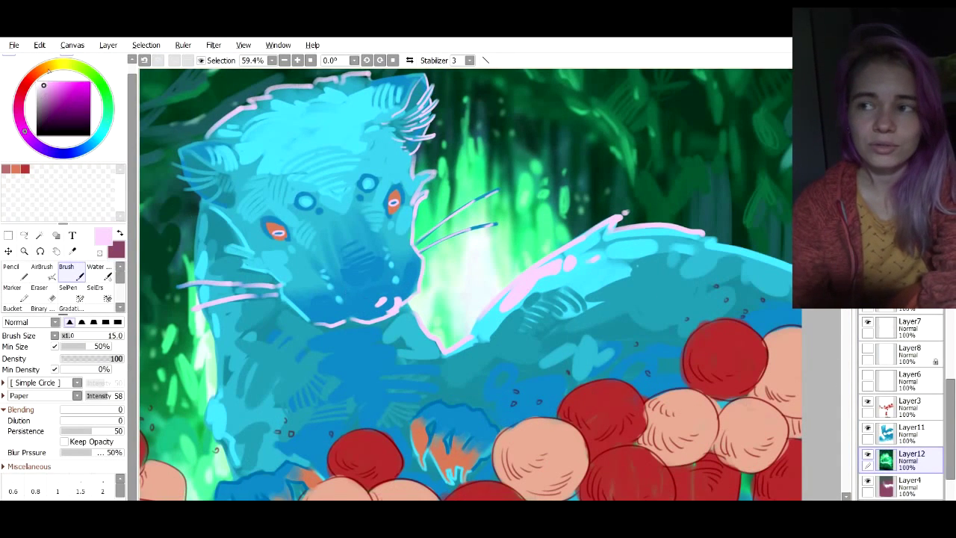
# Brush very pale pink light into the glow between the creature's muzzle and back at size 56
pyautogui.moveTo(49, 73); pyautogui.dragTo(44, 77)
pyautogui.moveTo(465, 240); pyautogui.dragTo(463, 282)
pyautogui.click(96, 336)
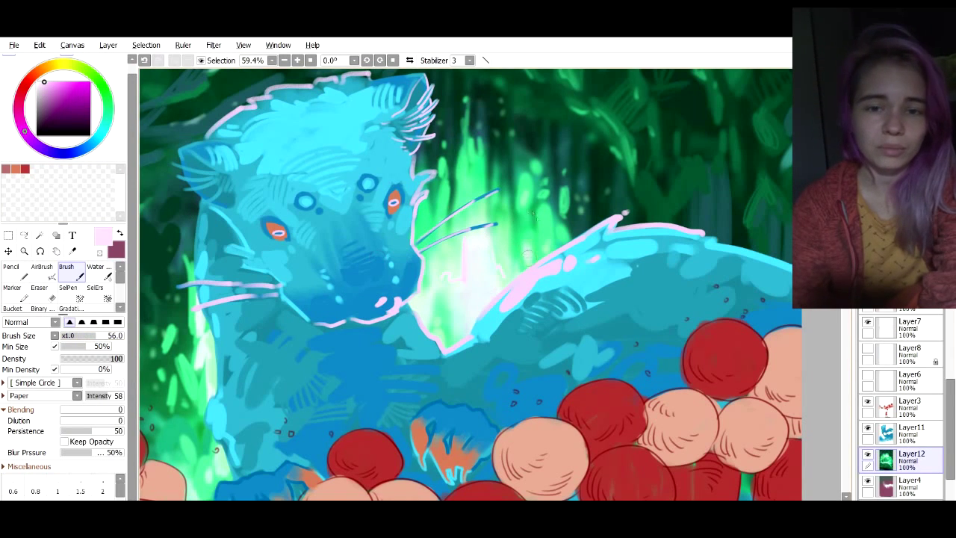
pyautogui.moveTo(435, 281); pyautogui.dragTo(523, 216)
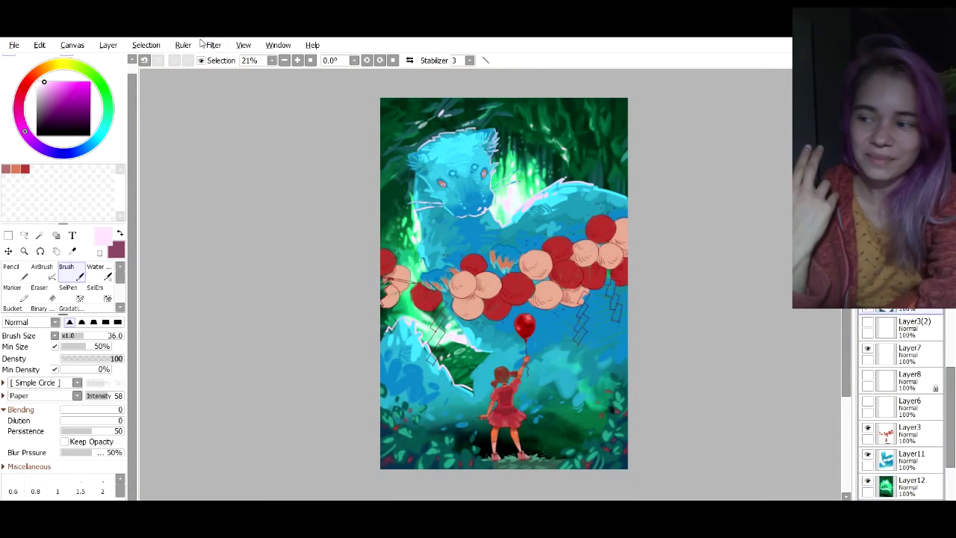
# Fine-tune the colours of the foreground foliage layer with a Hue/Saturation adjustment
pyautogui.click(212, 45)
pyautogui.click(239, 59)
pyautogui.moveTo(275, 300)
pyautogui.mouseDown()
pyautogui.moveTo(154, 277)
pyautogui.moveTo(381, 308)
pyautogui.moveTo(273, 321)
pyautogui.moveTo(320, 317)
pyautogui.moveTo(284, 324)
pyautogui.moveTo(273, 339)
pyautogui.mouseUp()
pyautogui.click(309, 367)
# Add a layer above the Layer12 background and brush purple across the top of the picture at size 808
pyautogui.click(912, 485)
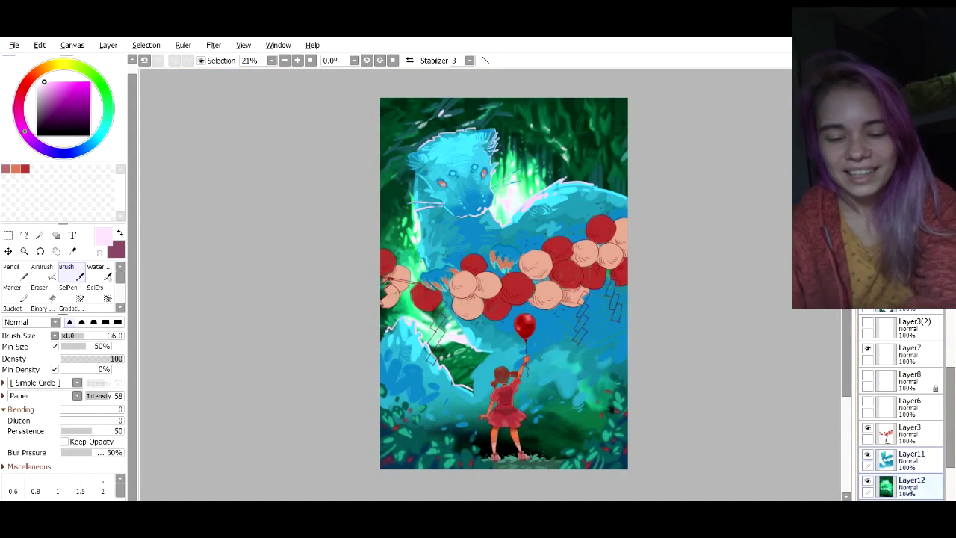
pyautogui.click(865, 239)
pyautogui.moveTo(106, 336); pyautogui.dragTo(125, 336)
pyautogui.click(54, 336)
pyautogui.click(95, 379)
pyautogui.click(112, 336)
pyautogui.moveTo(592, 112); pyautogui.dragTo(516, 112)
pyautogui.hotkey('ctrl', 'z')
pyautogui.click(78, 99)
pyautogui.moveTo(634, 104)
pyautogui.mouseDown()
pyautogui.moveTo(602, 97)
pyautogui.moveTo(373, 112)
pyautogui.mouseUp()
# Set the new layer's blending mode to Dodge and brush dark blue into the upper background at size 808
pyautogui.click(915, 194)
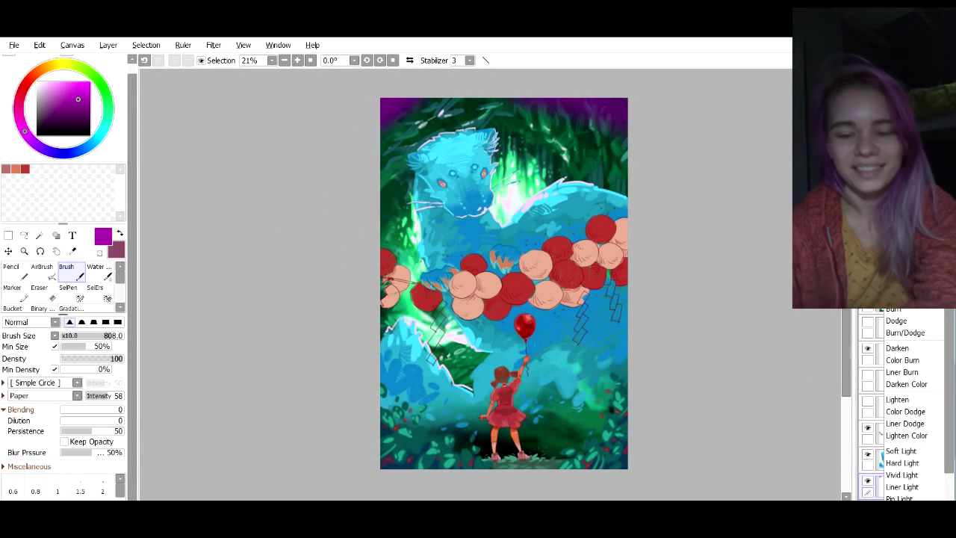
pyautogui.click(896, 320)
pyautogui.press('e')
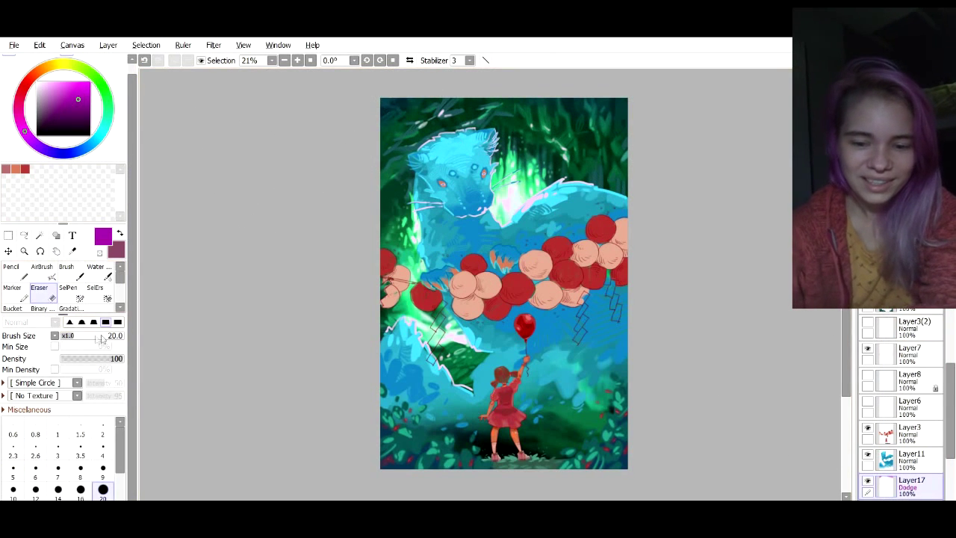
pyautogui.click(83, 149)
pyautogui.click(72, 272)
pyautogui.click(77, 114)
pyautogui.moveTo(422, 94); pyautogui.dragTo(396, 101)
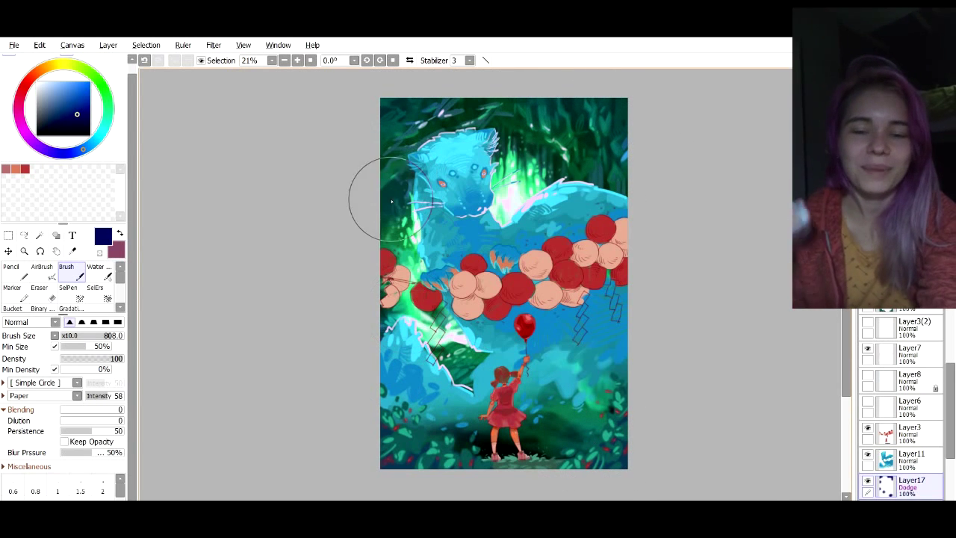
# Brush a brighter blue tint over the upper corners of the background and the ground below the girl
pyautogui.click(85, 98)
pyautogui.moveTo(638, 157); pyautogui.dragTo(590, 98)
pyautogui.click(377, 112)
pyautogui.moveTo(534, 457); pyautogui.dragTo(571, 454)
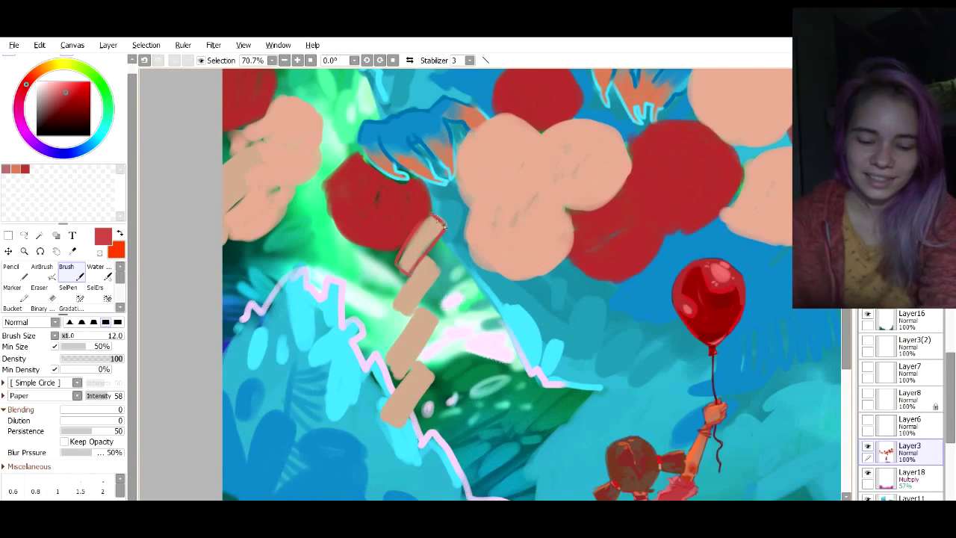
# Outline the zigzag streamer below the left paw in red at size 12 and highlight its folds in light peach at size 16
pyautogui.moveTo(418, 267); pyautogui.dragTo(394, 307)
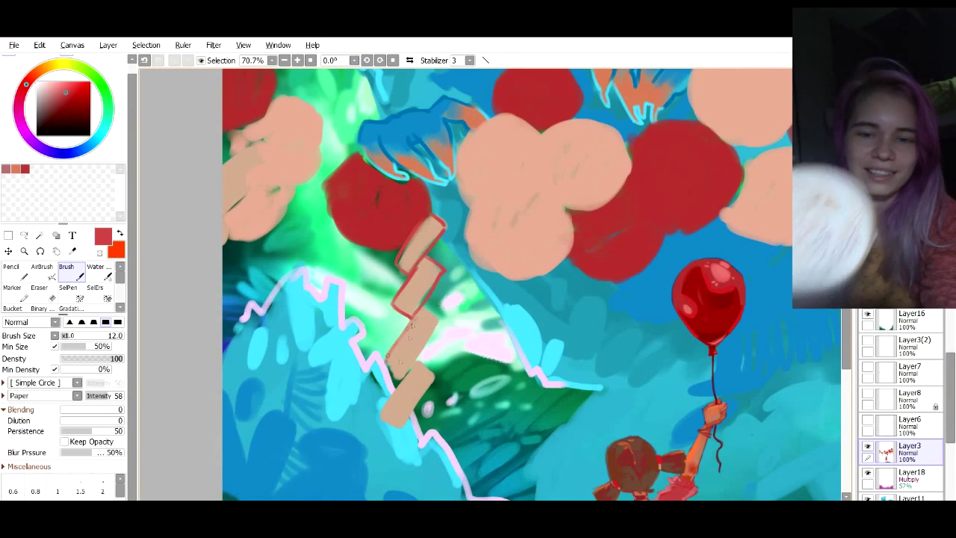
pyautogui.press('e')
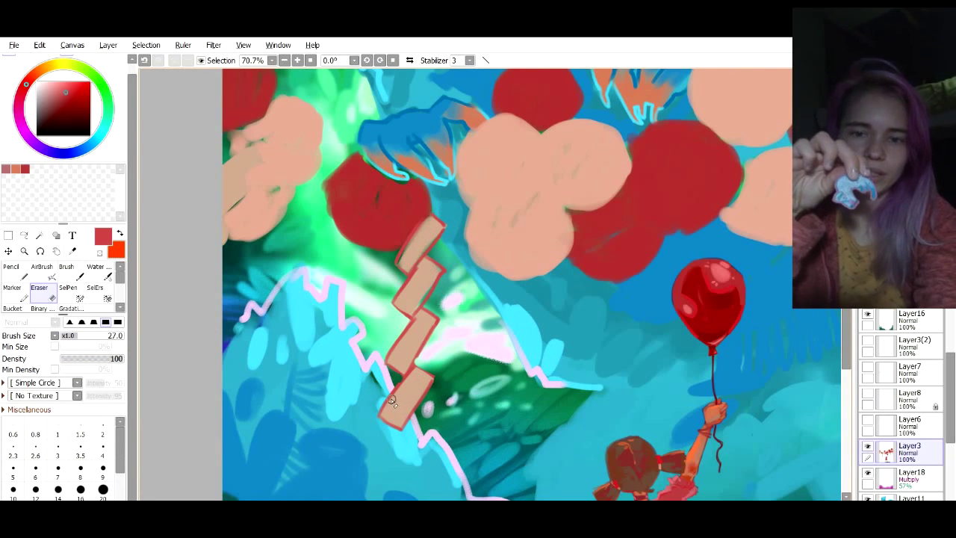
pyautogui.click(66, 272)
pyautogui.rightClick(427, 272)
pyautogui.click(58, 82)
pyautogui.click(72, 335)
pyautogui.moveTo(416, 375); pyautogui.dragTo(404, 400)
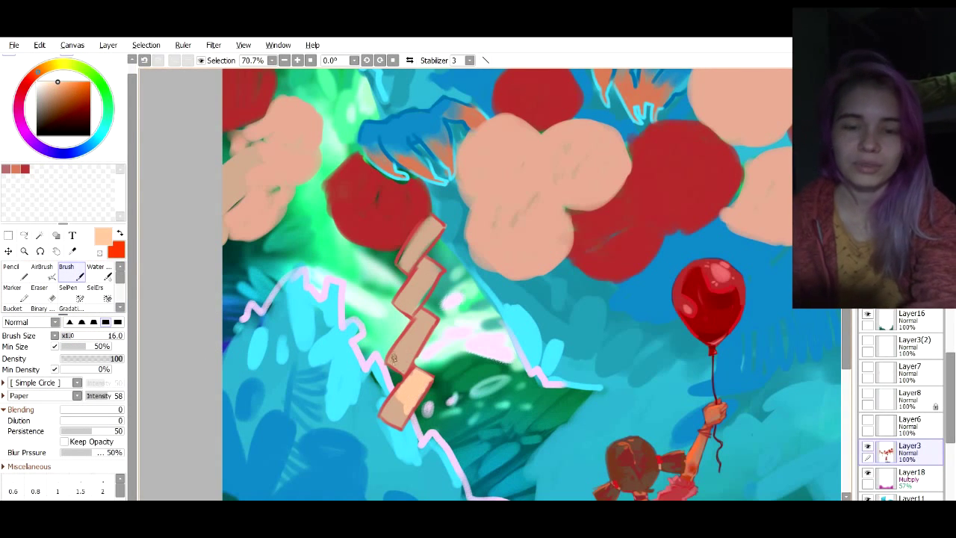
pyautogui.moveTo(393, 359); pyautogui.dragTo(418, 336)
pyautogui.moveTo(420, 276); pyautogui.dragTo(425, 294)
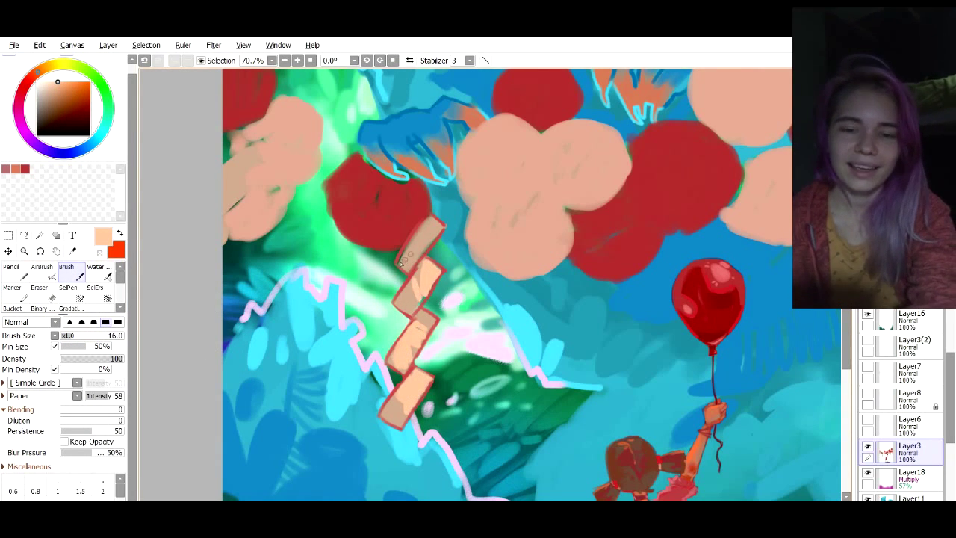
# Add light peach highlights and red outlines to the zigzag streamer at the canvas's left edge
pyautogui.scroll(-4, 377, 319)
pyautogui.scroll(3, 284, 197)
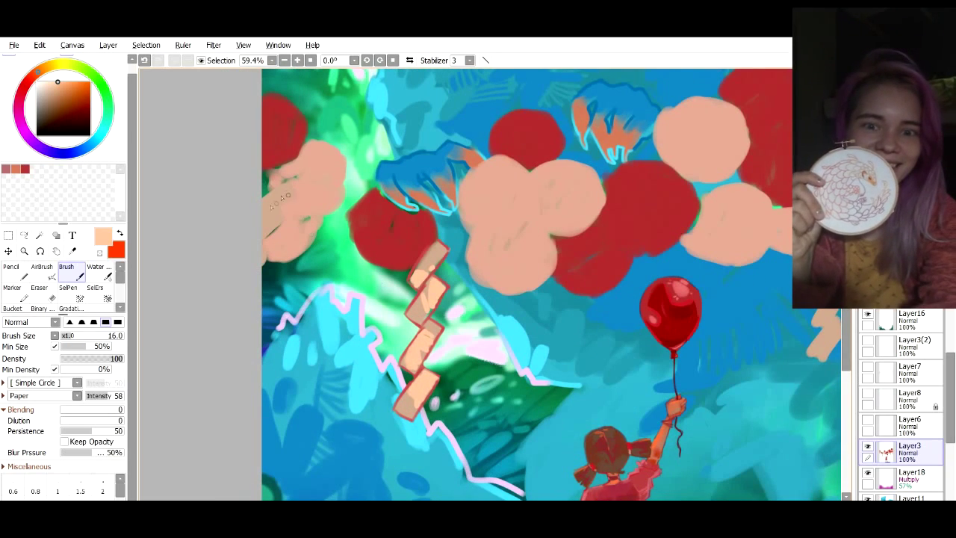
pyautogui.rightClick(424, 257)
pyautogui.moveTo(263, 201); pyautogui.dragTo(292, 200)
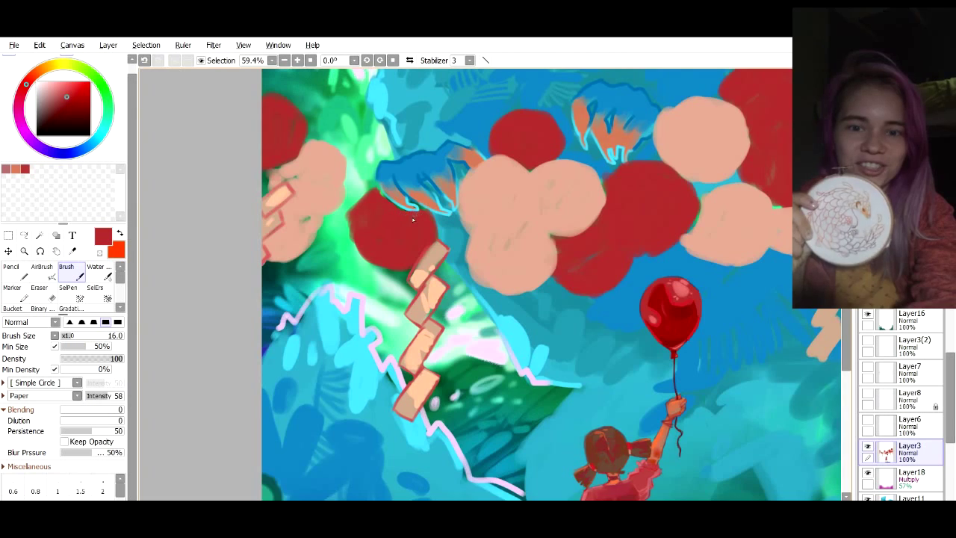
# Clean up the ragged edges of the red pompom under the left paw with the eraser at size 27
pyautogui.scroll(4, 413, 218)
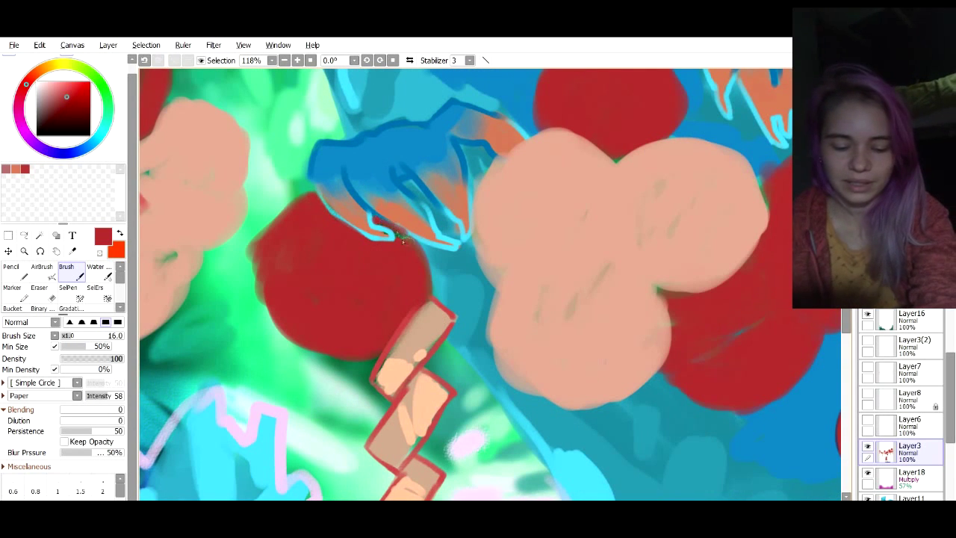
pyautogui.press('e')
pyautogui.moveTo(242, 228); pyautogui.dragTo(269, 319)
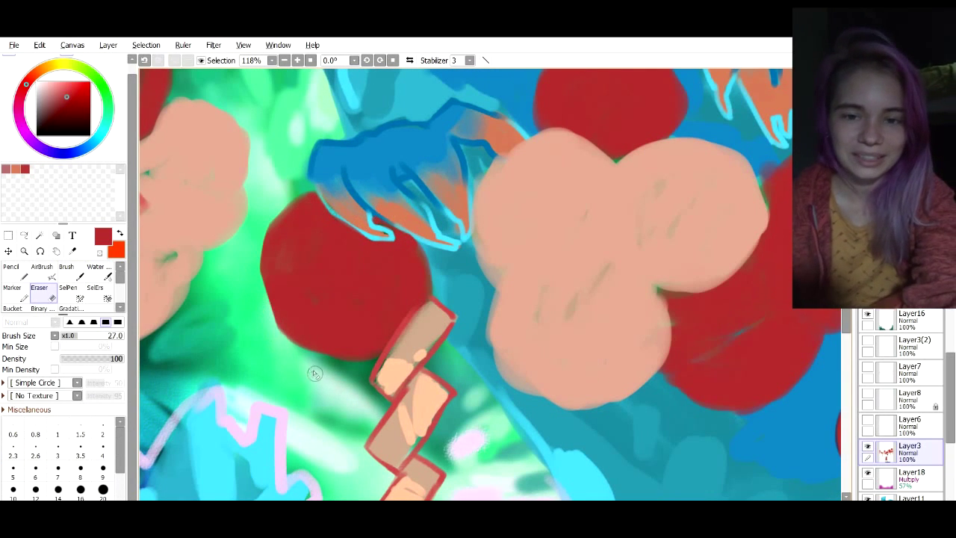
pyautogui.moveTo(564, 282); pyautogui.dragTo(747, 373)
pyautogui.scroll(-5, 767, 299)
pyautogui.moveTo(768, 299); pyautogui.dragTo(436, 300)
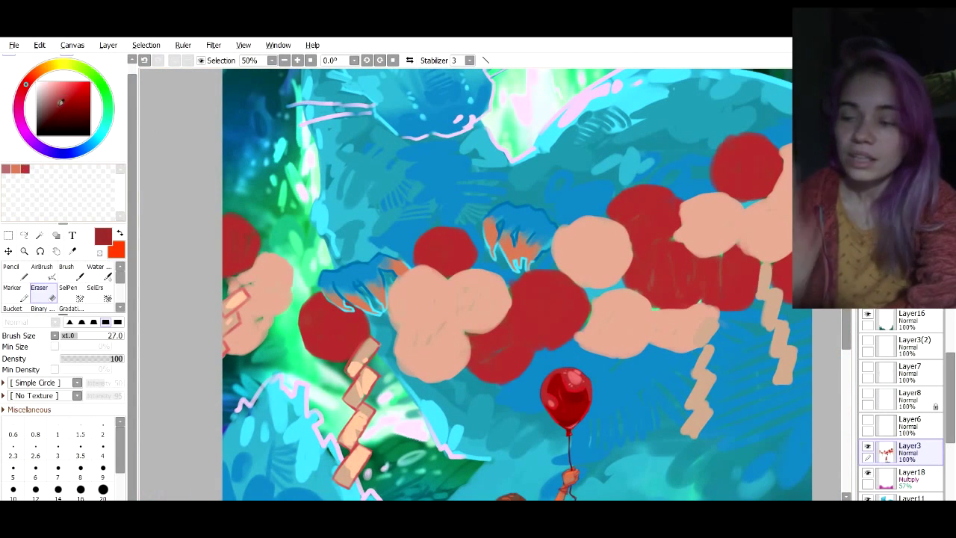
# Draw the dark red garland string linking the pompoms at brush size 12
pyautogui.moveTo(60, 101); pyautogui.dragTo(57, 108)
pyautogui.click(69, 273)
pyautogui.click(68, 336)
pyautogui.moveTo(233, 278); pyautogui.dragTo(304, 303)
pyautogui.hotkey('ctrl', 'z')
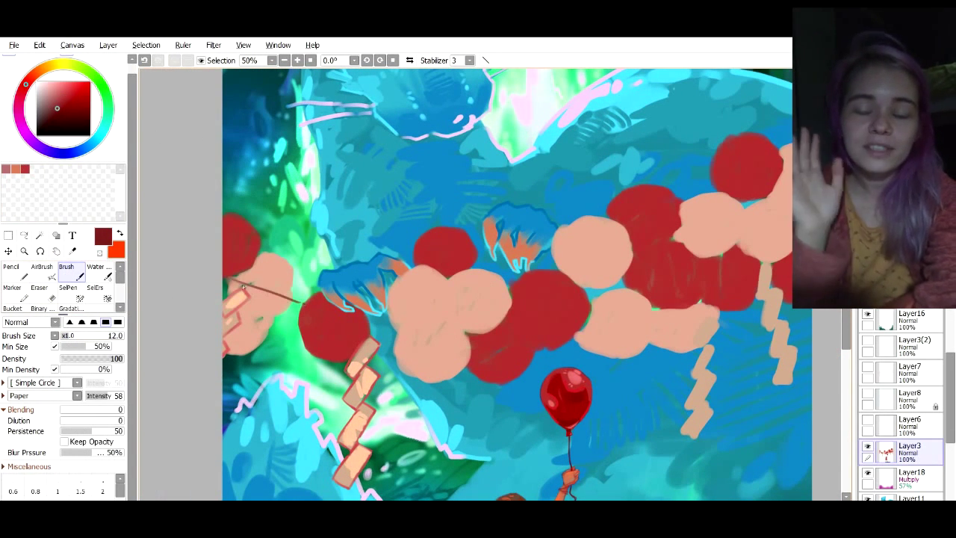
pyautogui.moveTo(230, 279); pyautogui.dragTo(304, 302)
pyautogui.hotkey('ctrl', 'z')
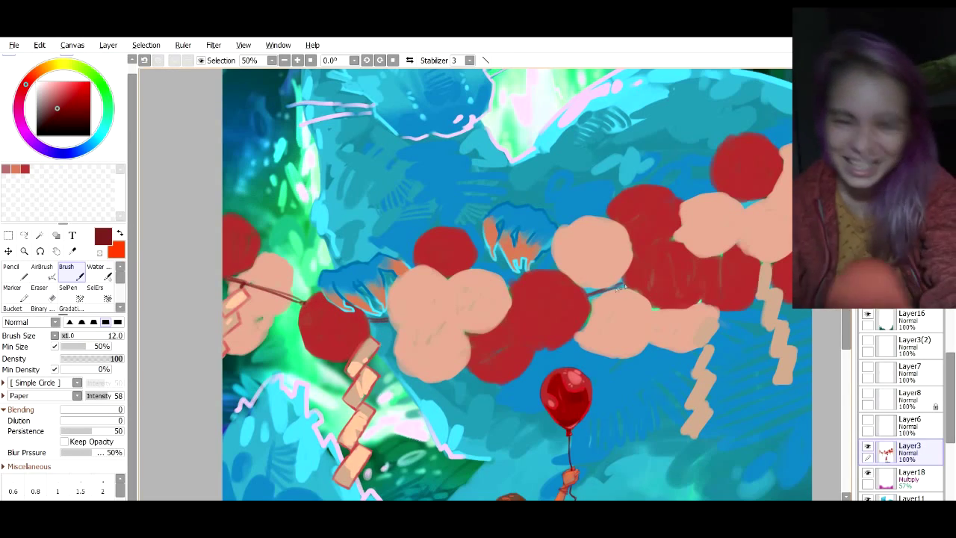
pyautogui.moveTo(625, 287); pyautogui.dragTo(658, 248)
# Shade the red pompoms on the garland's left part with deep red sampled from the balloon at size 26
pyautogui.scroll(3, 341, 336)
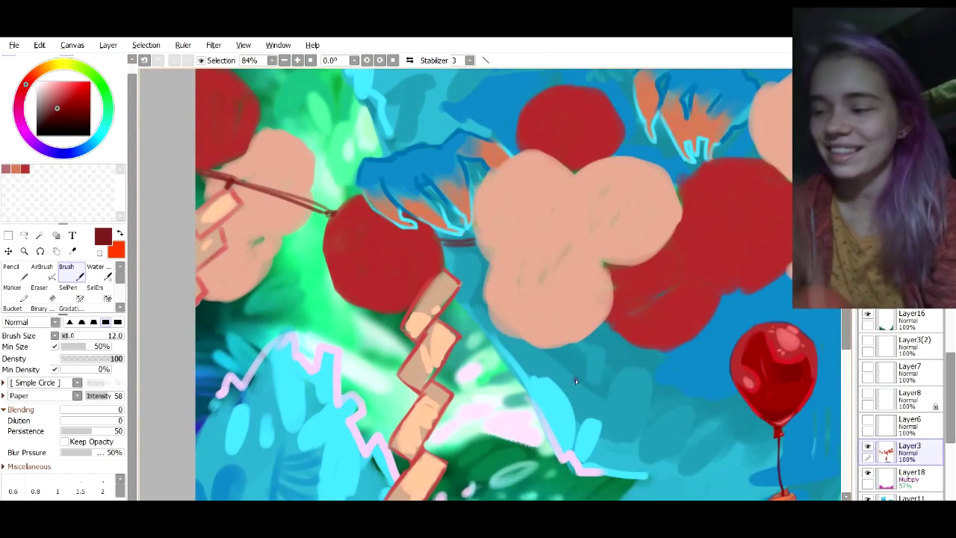
pyautogui.rightClick(773, 384)
pyautogui.press(']')
pyautogui.press(']')
pyautogui.press(']')
pyautogui.press(']')
pyautogui.press(']')
pyautogui.press(']')
pyautogui.press(']')
pyautogui.moveTo(358, 217)
pyautogui.mouseDown()
pyautogui.moveTo(415, 272)
pyautogui.moveTo(356, 233)
pyautogui.moveTo(412, 224)
pyautogui.mouseUp()
pyautogui.moveTo(238, 81); pyautogui.dragTo(190, 118)
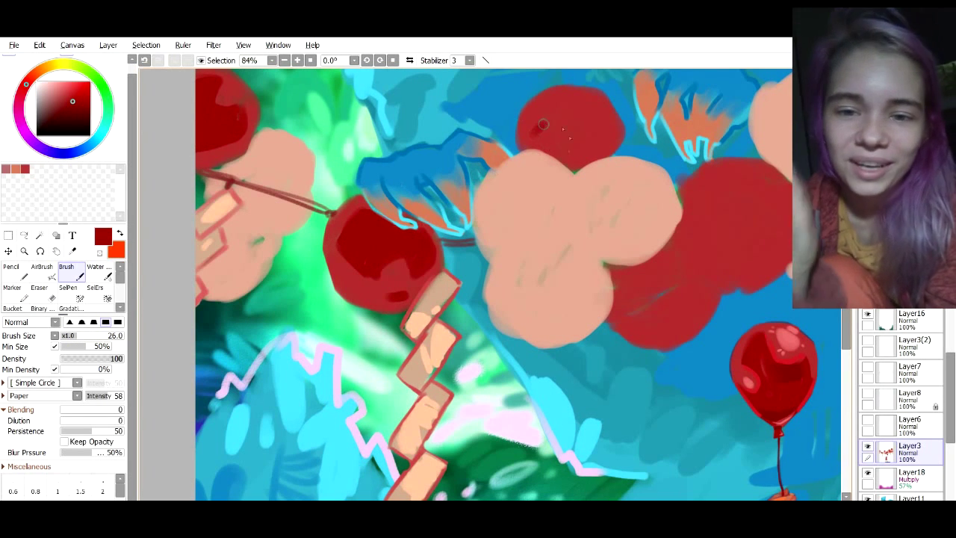
pyautogui.moveTo(546, 112); pyautogui.dragTo(597, 146)
pyautogui.moveTo(597, 146); pyautogui.dragTo(553, 127)
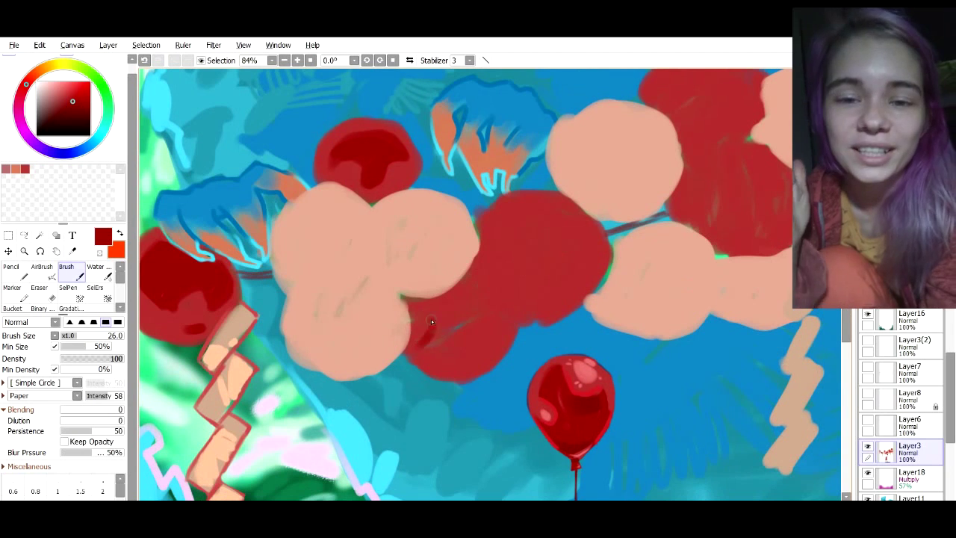
# Shade the red pompoms on the garland's middle and right part with deep red at size 26
pyautogui.moveTo(431, 319)
pyautogui.mouseDown()
pyautogui.moveTo(448, 358)
pyautogui.moveTo(453, 342)
pyautogui.mouseUp()
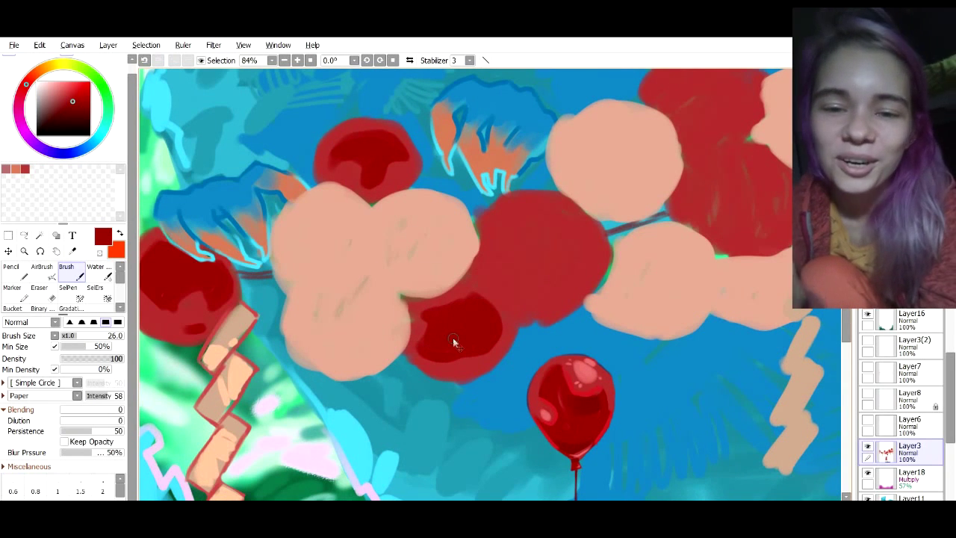
pyautogui.moveTo(515, 230)
pyautogui.mouseDown()
pyautogui.moveTo(502, 283)
pyautogui.moveTo(551, 257)
pyautogui.moveTo(515, 282)
pyautogui.mouseUp()
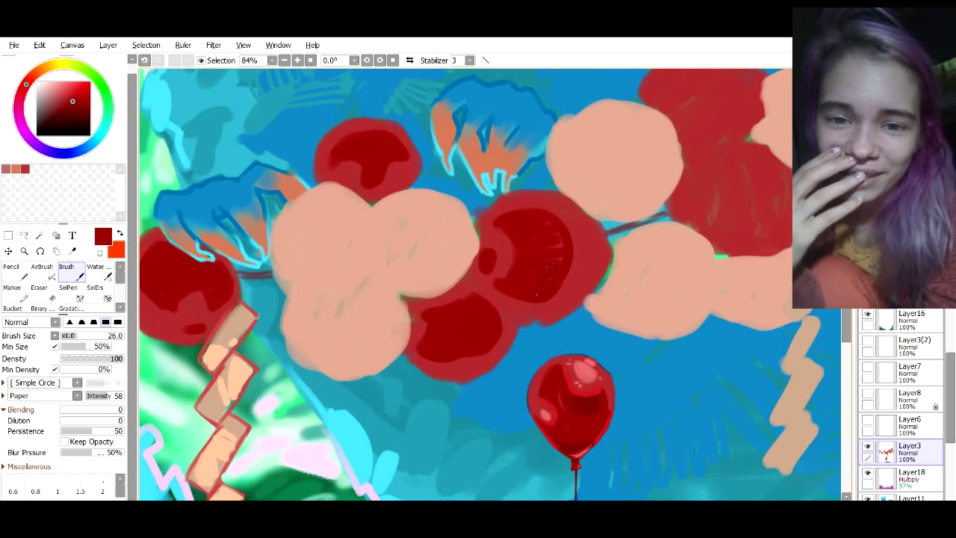
pyautogui.moveTo(669, 167); pyautogui.dragTo(441, 224)
pyautogui.moveTo(463, 261); pyautogui.dragTo(554, 225)
pyautogui.moveTo(468, 263)
pyautogui.mouseDown()
pyautogui.moveTo(494, 277)
pyautogui.moveTo(558, 241)
pyautogui.mouseUp()
pyautogui.moveTo(496, 224)
pyautogui.mouseDown()
pyautogui.moveTo(540, 287)
pyautogui.moveTo(549, 233)
pyautogui.mouseUp()
pyautogui.moveTo(431, 145)
pyautogui.mouseDown()
pyautogui.moveTo(456, 177)
pyautogui.moveTo(481, 165)
pyautogui.mouseUp()
pyautogui.moveTo(600, 297)
pyautogui.mouseDown()
pyautogui.moveTo(634, 298)
pyautogui.moveTo(642, 282)
pyautogui.mouseUp()
pyautogui.moveTo(595, 296)
pyautogui.mouseDown()
pyautogui.moveTo(606, 250)
pyautogui.moveTo(643, 284)
pyautogui.mouseUp()
pyautogui.moveTo(604, 258)
pyautogui.mouseDown()
pyautogui.moveTo(614, 291)
pyautogui.moveTo(641, 258)
pyautogui.mouseUp()
pyautogui.moveTo(706, 231)
pyautogui.mouseDown()
pyautogui.moveTo(601, 296)
pyautogui.moveTo(644, 336)
pyautogui.moveTo(647, 305)
pyautogui.mouseUp()
pyautogui.moveTo(508, 162); pyautogui.dragTo(575, 105)
# Tidy the edges of the upper and large central red pompoms on the garland's right part with red at size 16
pyautogui.moveTo(306, 217); pyautogui.dragTo(431, 193)
pyautogui.moveTo(418, 261)
pyautogui.mouseDown()
pyautogui.moveTo(437, 265)
pyautogui.moveTo(468, 296)
pyautogui.mouseUp()
pyautogui.moveTo(357, 348); pyautogui.dragTo(396, 381)
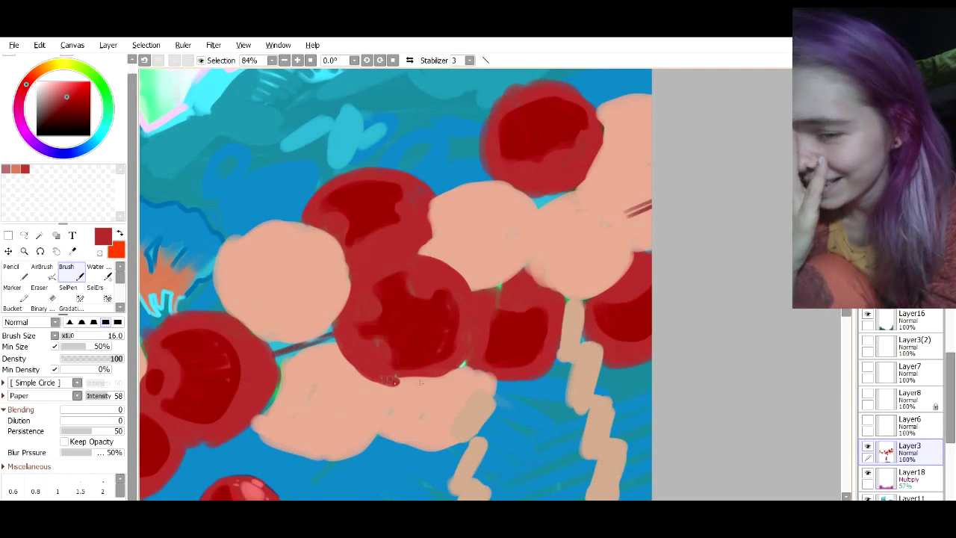
pyautogui.moveTo(337, 329); pyautogui.dragTo(345, 277)
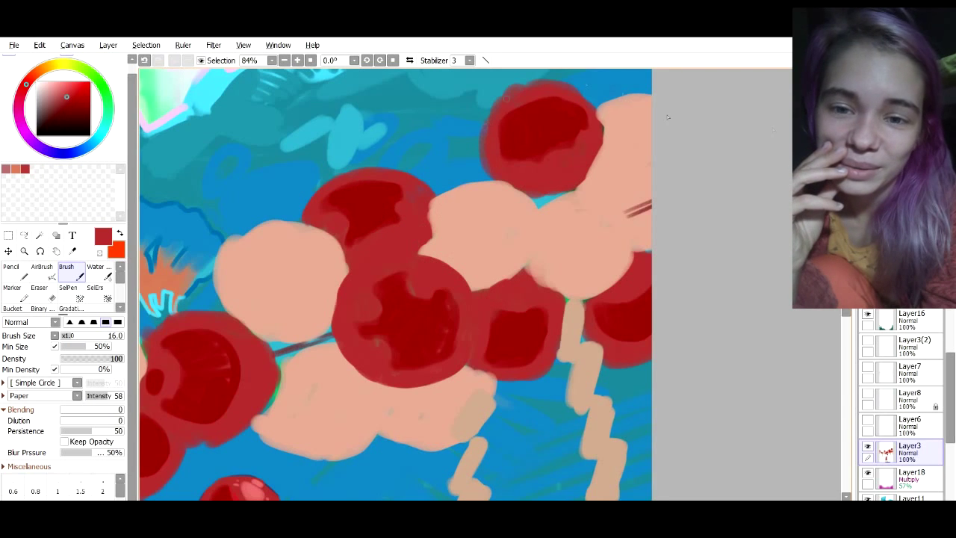
# Deepen the shadow cores of the red pompoms with a darker red at size 20
pyautogui.moveTo(667, 115); pyautogui.dragTo(619, 180)
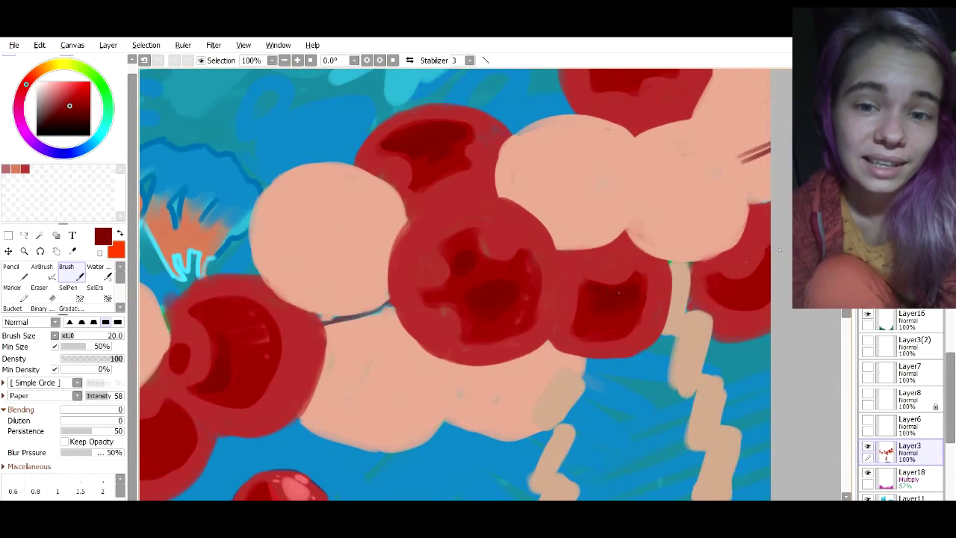
pyautogui.moveTo(746, 261); pyautogui.dragTo(465, 310)
pyautogui.moveTo(484, 300); pyautogui.dragTo(478, 332)
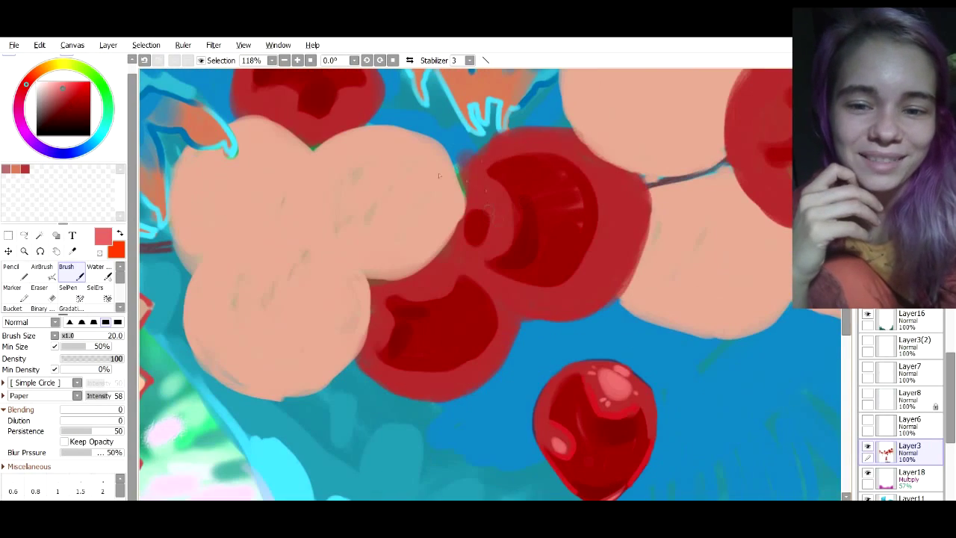
# Add pink highlights at size 20 and bright red rim accents at size 12 to the red pompoms, and save the file
pyautogui.moveTo(508, 140)
pyautogui.mouseDown()
pyautogui.moveTo(476, 170)
pyautogui.moveTo(535, 138)
pyautogui.mouseUp()
pyautogui.moveTo(503, 293)
pyautogui.mouseDown()
pyautogui.moveTo(541, 308)
pyautogui.moveTo(626, 260)
pyautogui.mouseUp()
pyautogui.click(631, 240)
pyautogui.click(633, 227)
pyautogui.moveTo(483, 216); pyautogui.dragTo(486, 226)
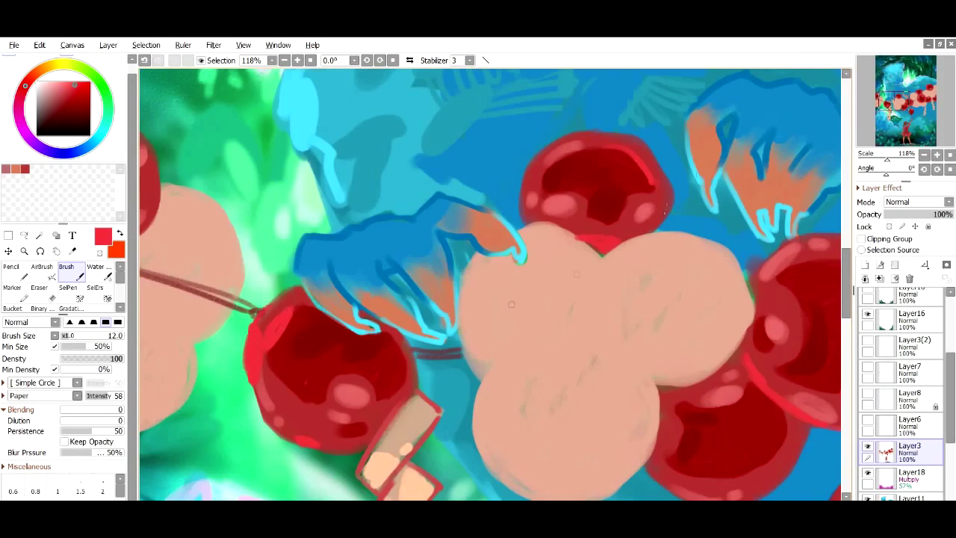
pyautogui.moveTo(423, 358); pyautogui.dragTo(561, 311)
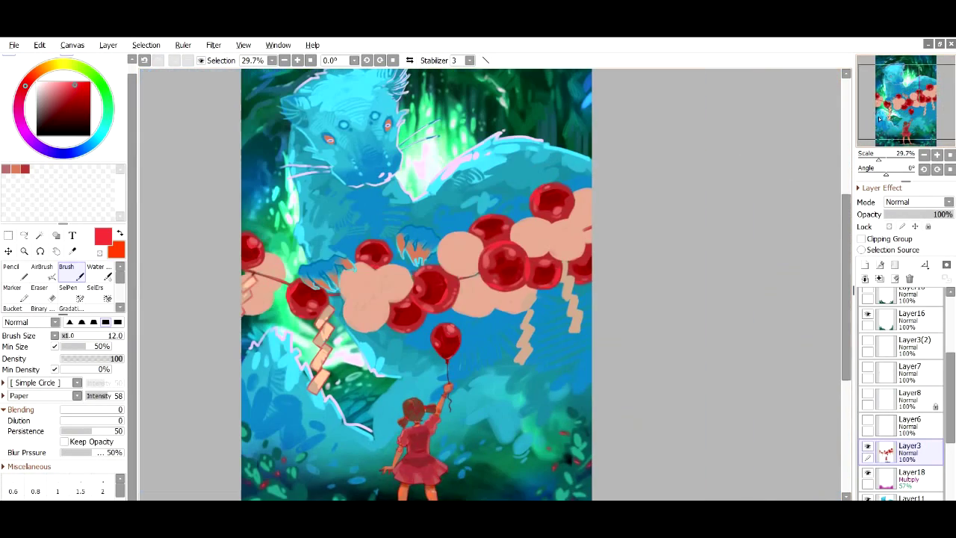
pyautogui.hotkey('ctrl', 's')
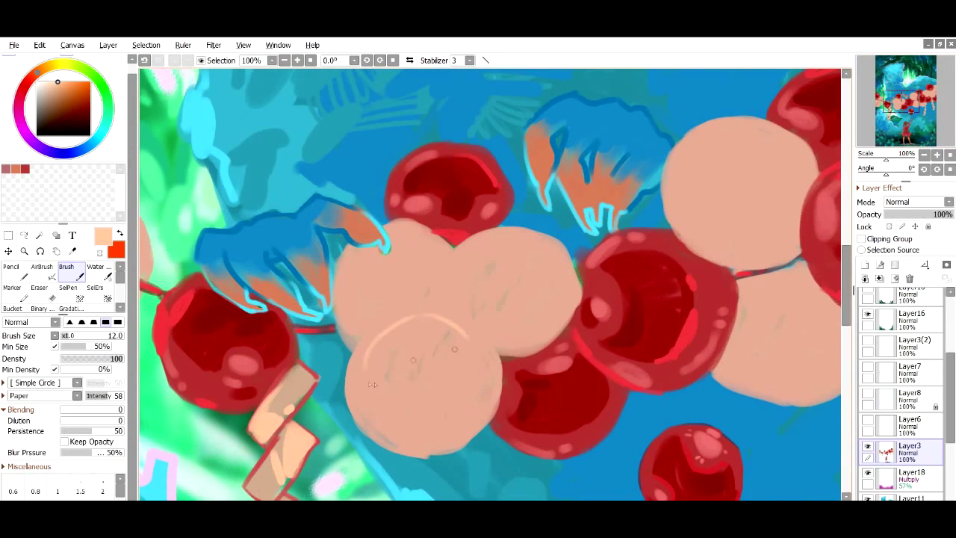
# Paint light peach highlights on the peach pompom cluster beside the left paw, enlarging the brush to 33
pyautogui.click(81, 335)
pyautogui.moveTo(377, 373)
pyautogui.mouseDown()
pyautogui.moveTo(403, 351)
pyautogui.moveTo(451, 381)
pyautogui.mouseUp()
pyautogui.moveTo(379, 428); pyautogui.dragTo(416, 440)
pyautogui.click(367, 413)
pyautogui.moveTo(546, 259)
pyautogui.mouseDown()
pyautogui.moveTo(541, 296)
pyautogui.moveTo(531, 254)
pyautogui.mouseUp()
pyautogui.hotkey('ctrl', 'z')
pyautogui.hotkey('ctrl', 'z')
pyautogui.moveTo(532, 254)
pyautogui.mouseDown()
pyautogui.moveTo(478, 269)
pyautogui.moveTo(522, 330)
pyautogui.mouseUp()
pyautogui.moveTo(412, 241); pyautogui.dragTo(427, 283)
pyautogui.moveTo(423, 283); pyautogui.dragTo(385, 302)
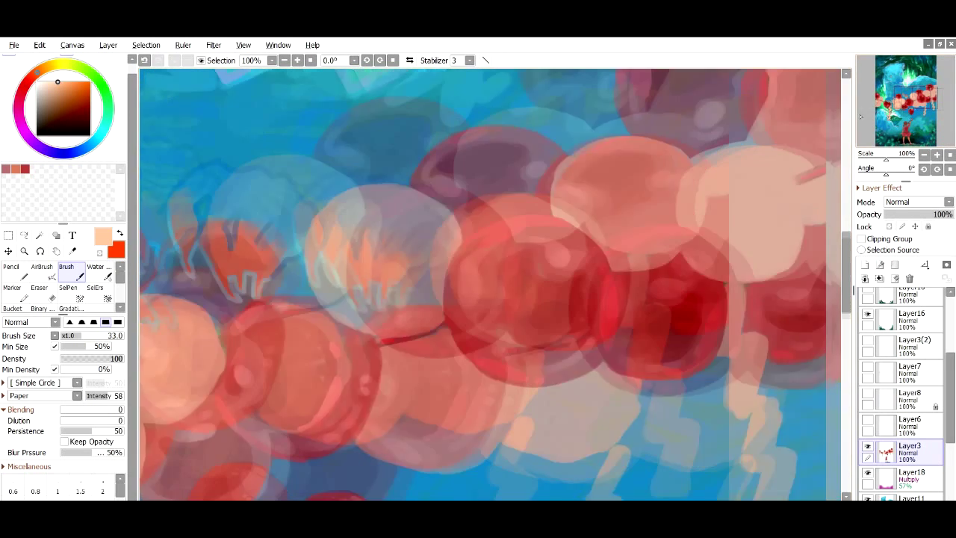
# Paint light peach highlights on the peach pompoms along the garland's right part at size 33
pyautogui.moveTo(560, 186)
pyautogui.mouseDown()
pyautogui.moveTo(494, 133)
pyautogui.moveTo(528, 143)
pyautogui.mouseUp()
pyautogui.moveTo(517, 180); pyautogui.dragTo(529, 189)
pyautogui.moveTo(296, 406)
pyautogui.mouseDown()
pyautogui.moveTo(369, 401)
pyautogui.moveTo(321, 399)
pyautogui.mouseUp()
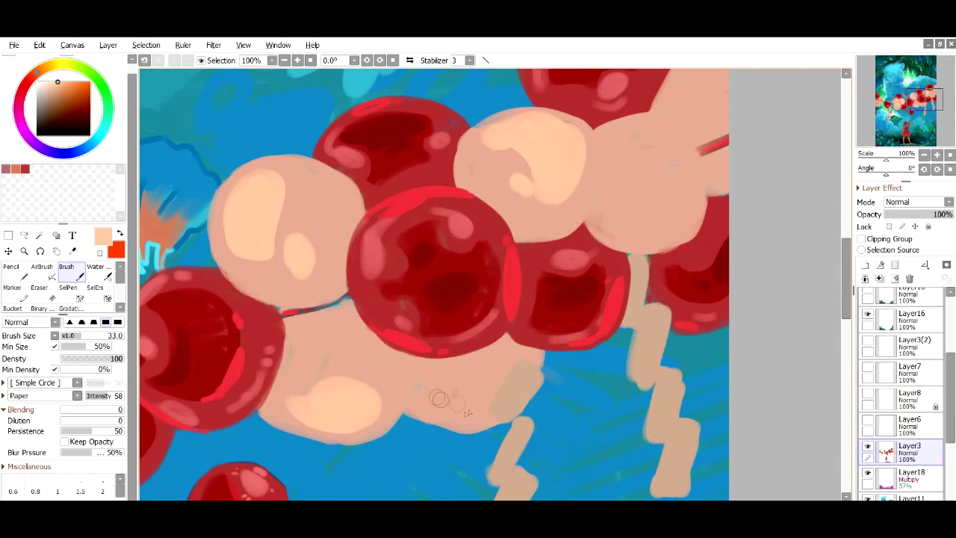
pyautogui.moveTo(446, 412); pyautogui.dragTo(473, 396)
pyautogui.moveTo(704, 164); pyautogui.dragTo(656, 279)
pyautogui.moveTo(660, 170); pyautogui.dragTo(687, 186)
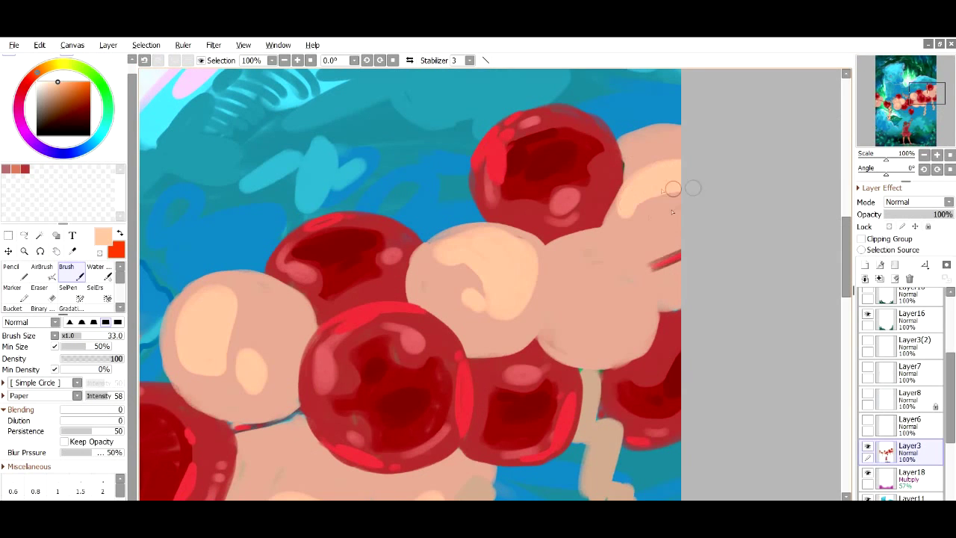
pyautogui.moveTo(642, 222); pyautogui.dragTo(651, 214)
pyautogui.moveTo(642, 139); pyautogui.dragTo(681, 133)
pyautogui.moveTo(574, 255)
pyautogui.mouseDown()
pyautogui.moveTo(634, 274)
pyautogui.moveTo(631, 298)
pyautogui.mouseUp()
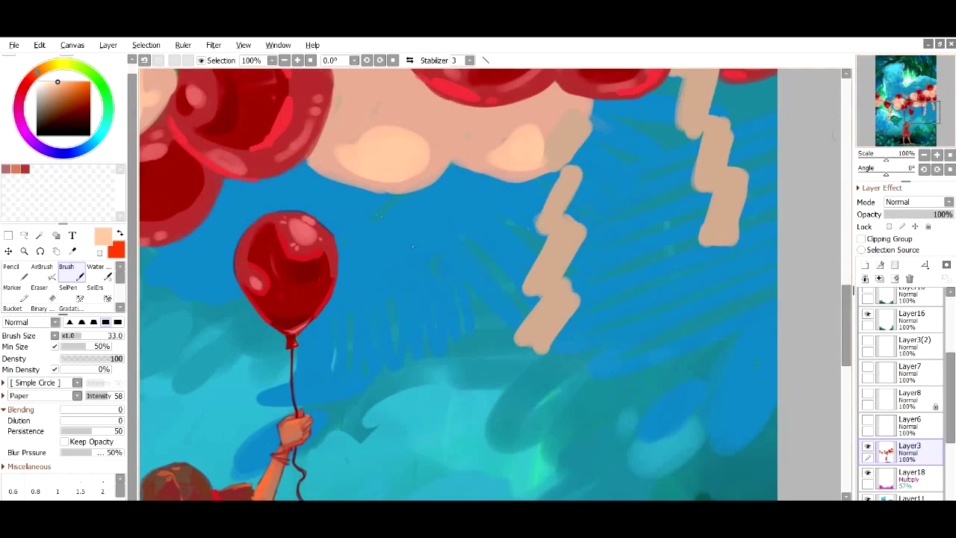
# Add light peach highlights and thin red outlines to the zigzag streamer hanging between the balloon and the canvas's right edge
pyautogui.moveTo(561, 190); pyautogui.dragTo(546, 222)
pyautogui.moveTo(544, 301); pyautogui.dragTo(527, 286)
pyautogui.moveTo(526, 339)
pyautogui.mouseDown()
pyautogui.moveTo(589, 110)
pyautogui.moveTo(580, 174)
pyautogui.moveTo(535, 226)
pyautogui.moveTo(585, 176)
pyautogui.moveTo(539, 281)
pyautogui.moveTo(551, 225)
pyautogui.mouseUp()
pyautogui.rightClick(516, 97)
pyautogui.press('[')
pyautogui.press('[')
pyautogui.press('[')
pyautogui.press('[')
pyautogui.press('[')
pyautogui.moveTo(587, 237)
pyautogui.mouseDown()
pyautogui.moveTo(556, 287)
pyautogui.moveTo(544, 359)
pyautogui.mouseUp()
pyautogui.moveTo(575, 284); pyautogui.dragTo(518, 399)
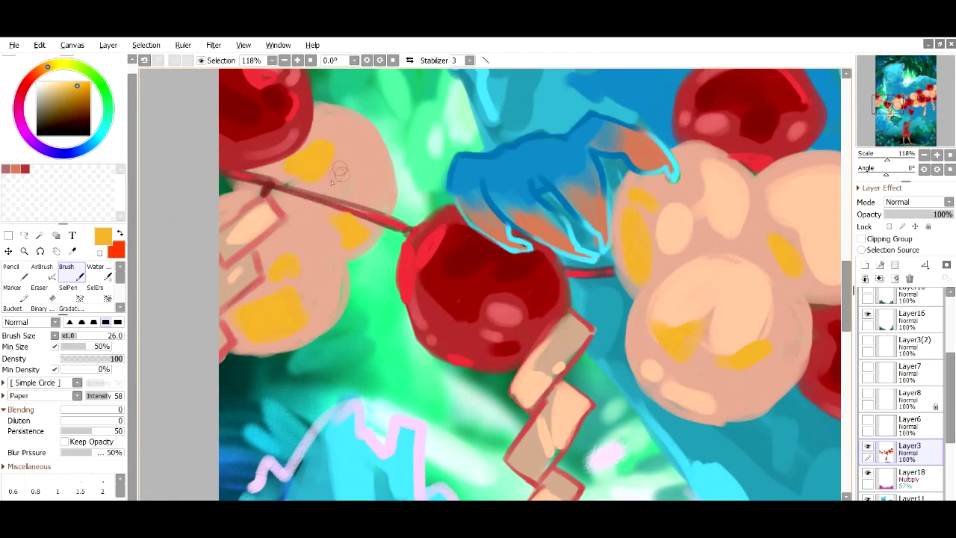
# Finish the golden yellow patches on the far-left peach pompoms at size 26 and add small light peach highlights beside them
pyautogui.moveTo(341, 167); pyautogui.dragTo(329, 182)
pyautogui.rightClick(674, 229)
pyautogui.press('[')
pyautogui.press('[')
pyautogui.press('[')
pyautogui.press('[')
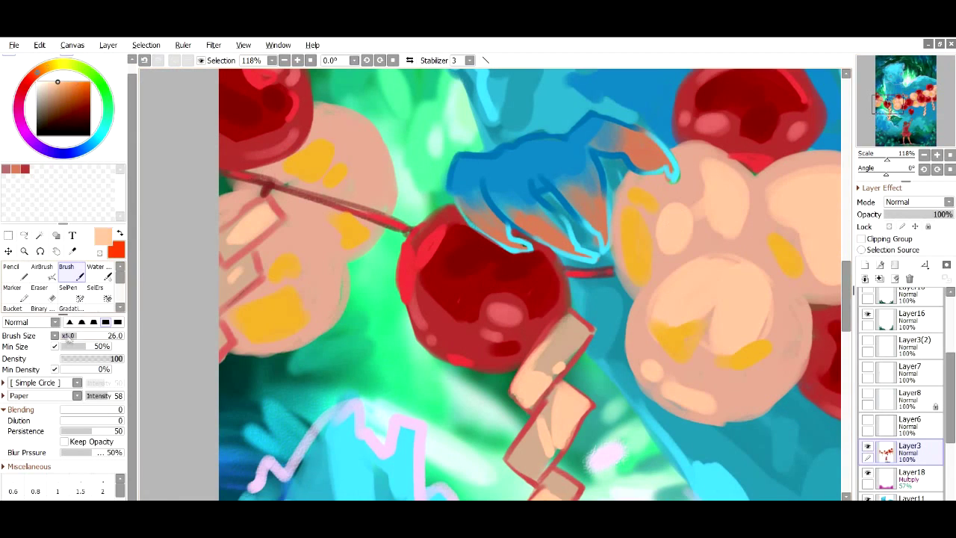
pyautogui.moveTo(329, 119); pyautogui.dragTo(355, 138)
pyautogui.moveTo(364, 134); pyautogui.dragTo(368, 172)
pyautogui.moveTo(314, 269); pyautogui.dragTo(336, 310)
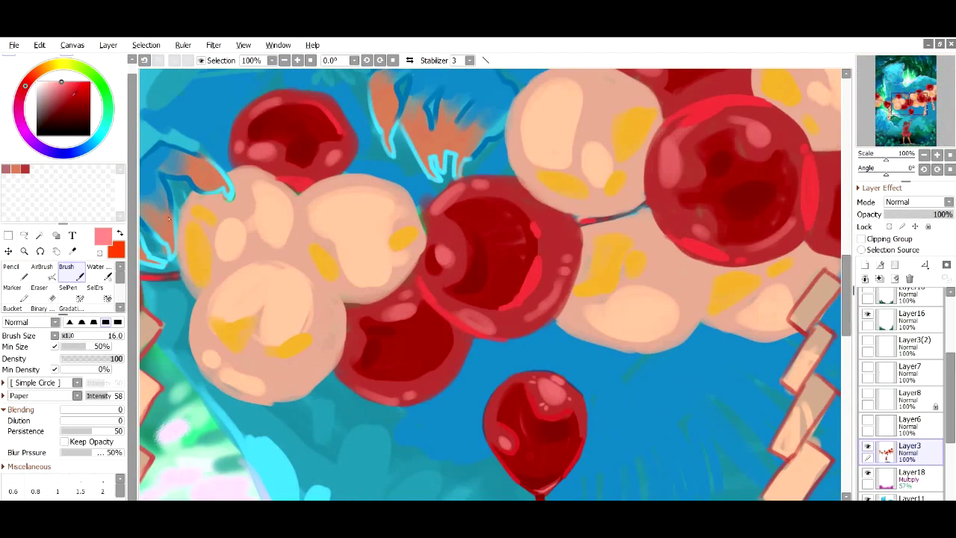
# Add pink accents along the edges of the peach pompoms at size 16
pyautogui.moveTo(344, 321); pyautogui.dragTo(325, 359)
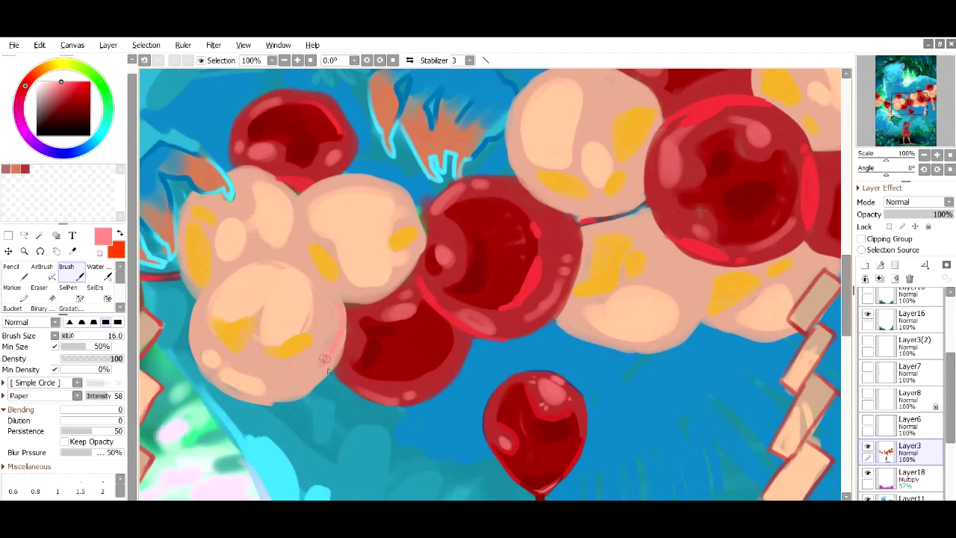
pyautogui.moveTo(245, 173); pyautogui.dragTo(237, 171)
pyautogui.moveTo(287, 381); pyautogui.dragTo(316, 360)
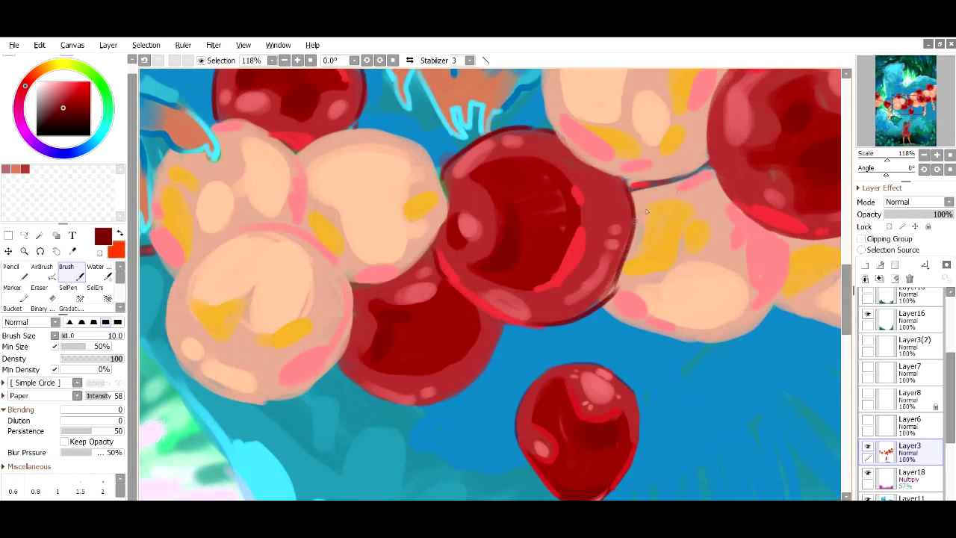
# Outline the red pompoms in the middle of the garland with dark red at size 10
pyautogui.moveTo(448, 389); pyautogui.dragTo(501, 328)
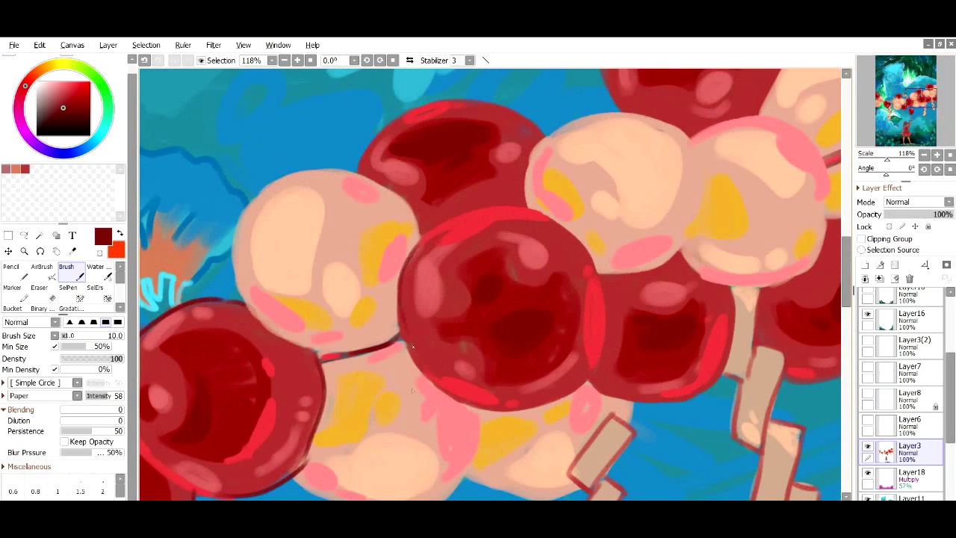
pyautogui.moveTo(407, 250)
pyautogui.mouseDown()
pyautogui.moveTo(396, 362)
pyautogui.moveTo(418, 323)
pyautogui.mouseUp()
pyautogui.hotkey('ctrl', 'z')
pyautogui.moveTo(517, 409); pyautogui.dragTo(587, 370)
pyautogui.hotkey('ctrl', 'z')
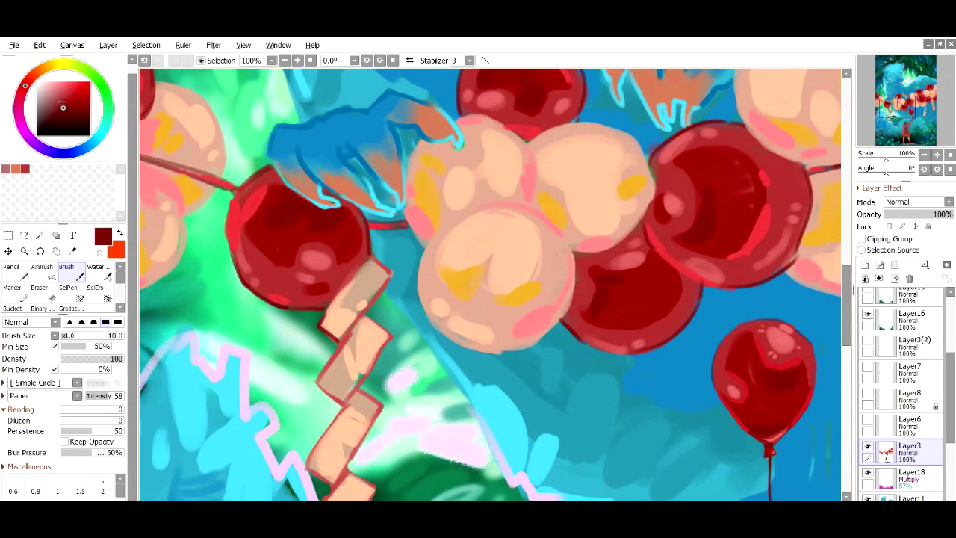
# Outline the peach pompoms beside the left paw and further along the garland with brownish orange at size 10
pyautogui.click(39, 71)
pyautogui.click(67, 96)
pyautogui.click(72, 97)
pyautogui.moveTo(423, 244); pyautogui.dragTo(480, 205)
pyautogui.hotkey('ctrl', 'z')
pyautogui.click(81, 98)
pyautogui.moveTo(420, 265); pyautogui.dragTo(488, 205)
pyautogui.moveTo(560, 236); pyautogui.dragTo(574, 282)
pyautogui.moveTo(418, 285); pyautogui.dragTo(557, 326)
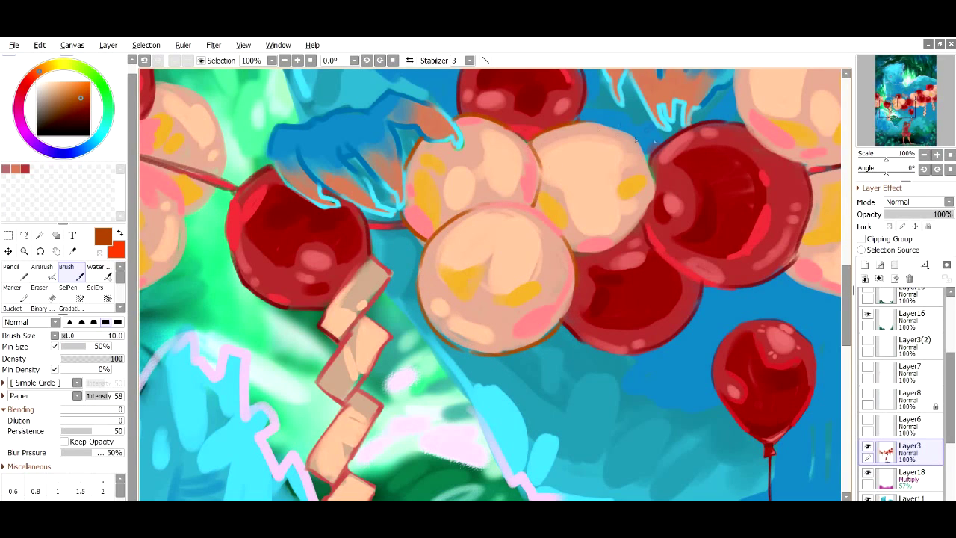
pyautogui.moveTo(595, 123); pyautogui.dragTo(654, 214)
pyautogui.moveTo(766, 145); pyautogui.dragTo(553, 291)
pyautogui.moveTo(527, 188); pyautogui.dragTo(539, 280)
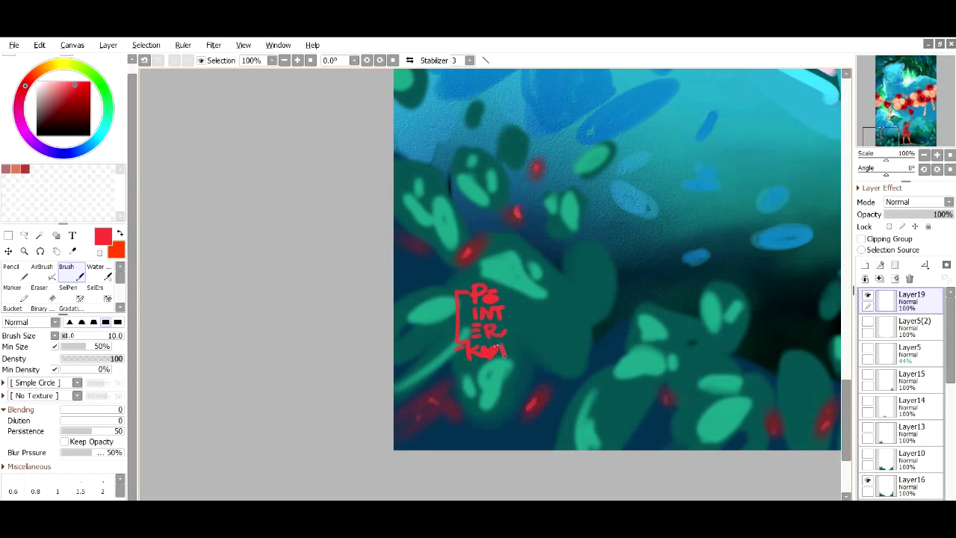
# Reshape and reposition the red signature in the canvas's lower-left foliage with a freeform transform
pyautogui.click(8, 235)
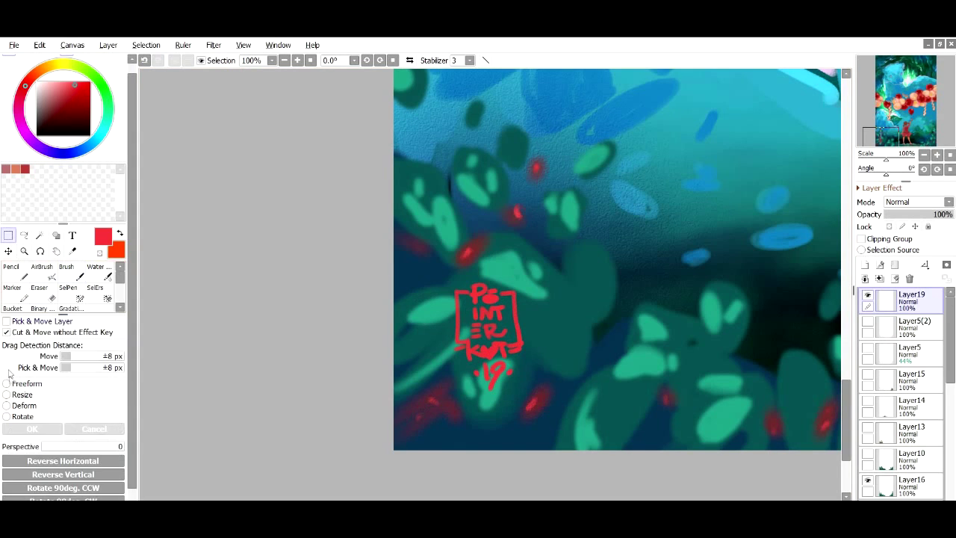
pyautogui.click(27, 383)
pyautogui.moveTo(455, 283); pyautogui.dragTo(465, 309)
pyautogui.moveTo(489, 350); pyautogui.dragTo(439, 389)
pyautogui.press('Return')
pyautogui.scroll(-3, 701, 149)
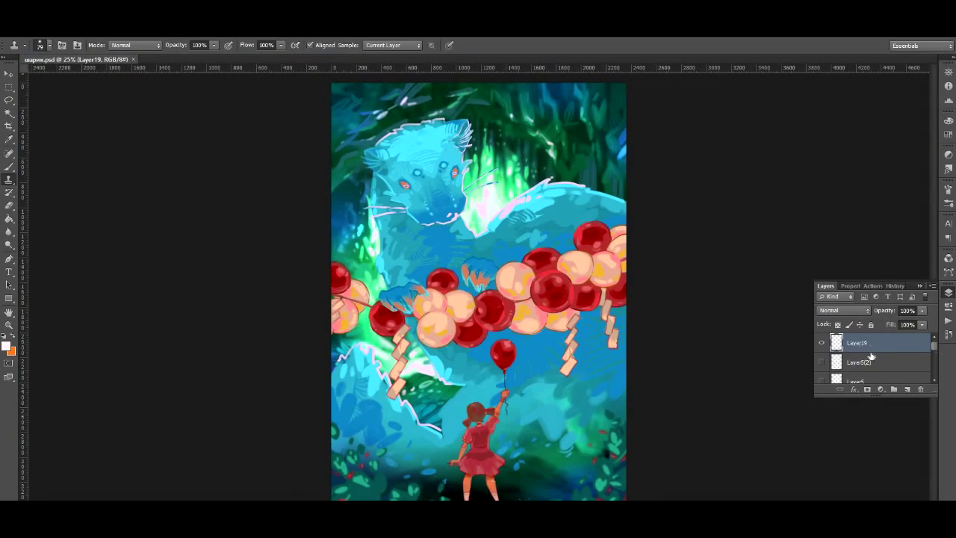
# Switch to Photoshop and create a new layer directly below Layer18
pyautogui.scroll(-5, 870, 357)
pyautogui.press('v')
pyautogui.click(889, 373)
pyautogui.scroll(-2, 867, 372)
pyautogui.click(862, 376)
pyautogui.hotkey('ctrl', 'shift', 'n')
pyautogui.press('Return')
# Sample the creature's teal for the brush and darken the foreground colour to 175768
pyautogui.rightClick(9, 245)
pyautogui.click(22, 254)
pyautogui.press('b')
pyautogui.keyDown('alt'); pyautogui.click(527, 341); pyautogui.keyUp('alt')
pyautogui.click(6, 346)
pyautogui.click(724, 215)
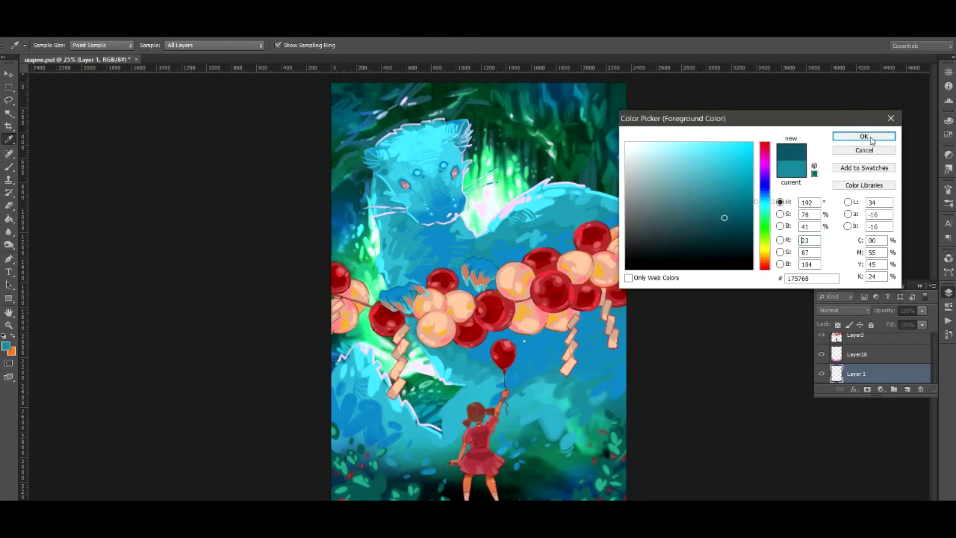
pyautogui.click(867, 137)
# Paint soft dark teal shading on the creature's body around the garland with a resized brush
pyautogui.rightClick(439, 317)
pyautogui.moveTo(474, 363); pyautogui.dragTo(448, 366)
pyautogui.click(419, 312)
pyautogui.moveTo(523, 341); pyautogui.dragTo(590, 247)
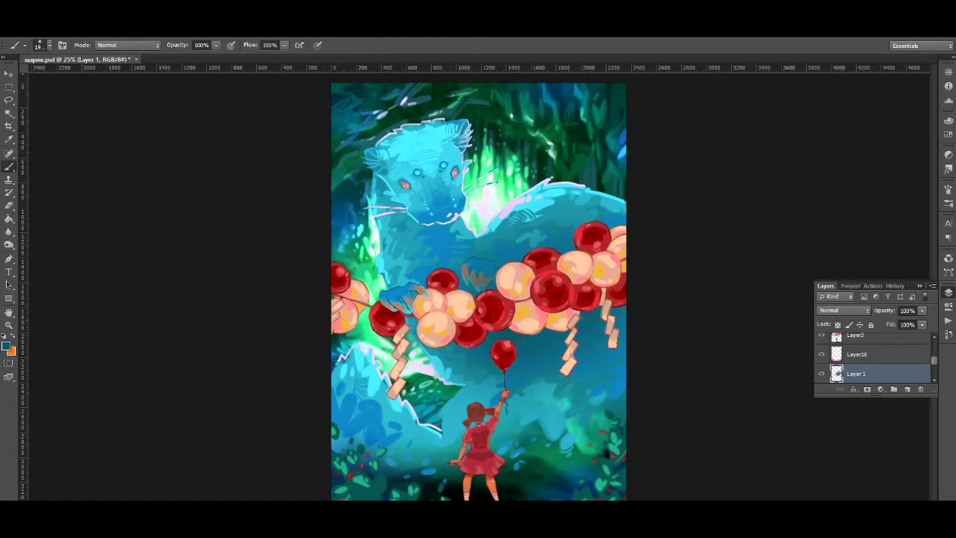
# Erase the dark shading over the creature's raised paw with the eraser at size 28
pyautogui.press('e')
pyautogui.keyDown('ctrl'); pyautogui.click(459, 273); pyautogui.keyUp('ctrl')
pyautogui.keyDown('ctrl'); pyautogui.click(459, 273); pyautogui.keyUp('ctrl')
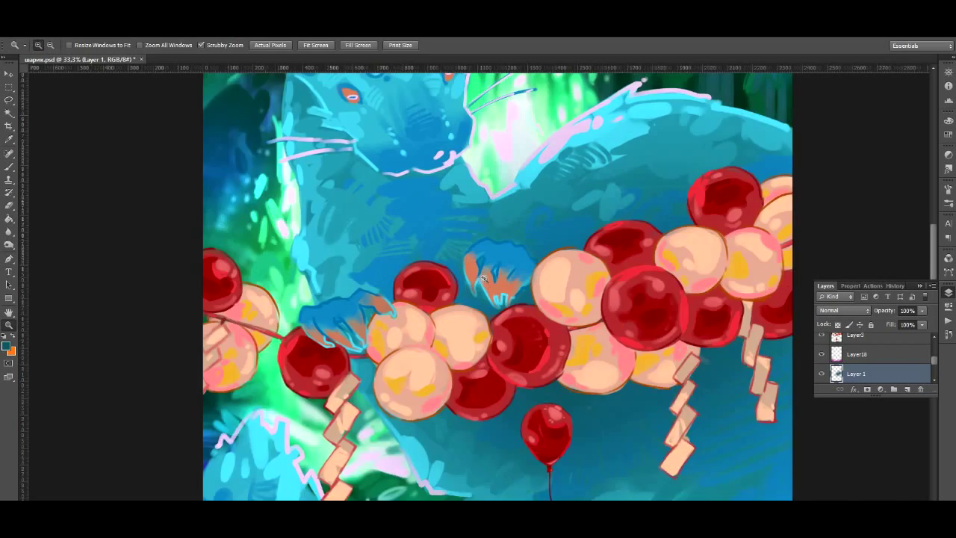
pyautogui.keyDown('ctrl'); pyautogui.click(465, 275); pyautogui.keyUp('ctrl')
pyautogui.rightClick(467, 248)
pyautogui.click(490, 274)
pyautogui.click(468, 255)
pyautogui.moveTo(469, 284); pyautogui.dragTo(469, 298)
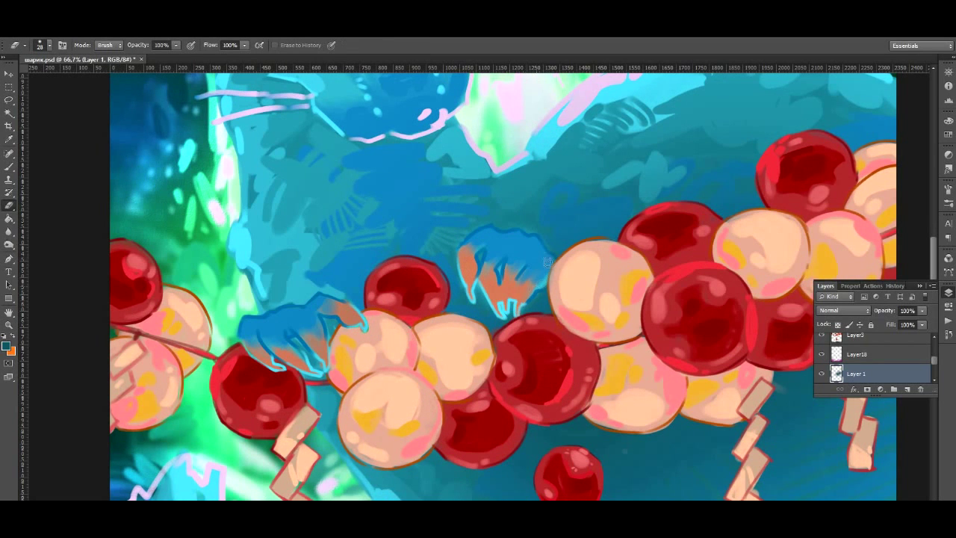
# Fade the shading on the creature's back above the garland and below its middle with the eraser at size 187
pyautogui.rightClick(493, 248)
pyautogui.click(552, 272)
pyautogui.moveTo(530, 200); pyautogui.dragTo(745, 145)
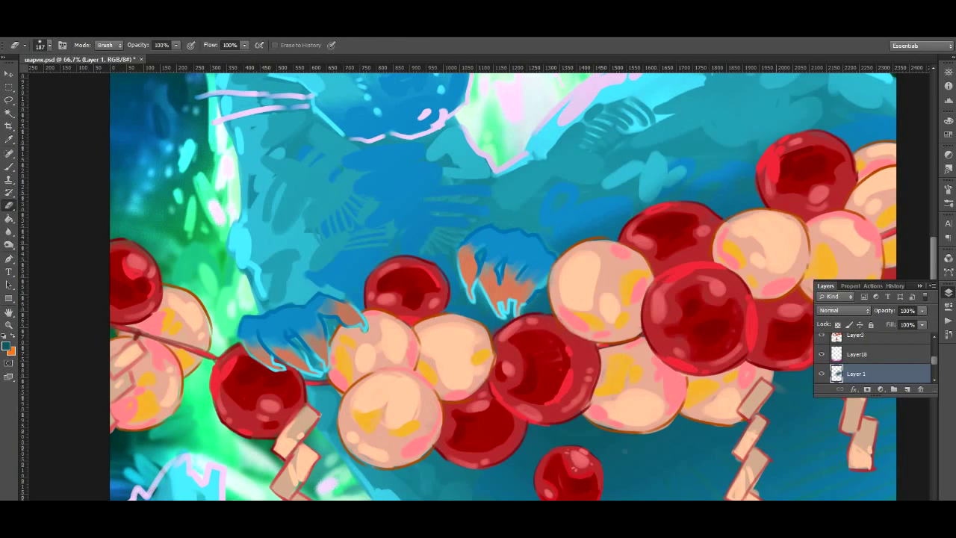
pyautogui.moveTo(717, 224); pyautogui.dragTo(717, 144)
pyautogui.moveTo(598, 385); pyautogui.dragTo(598, 344)
pyautogui.moveTo(598, 344); pyautogui.dragTo(538, 344)
pyautogui.press('e')
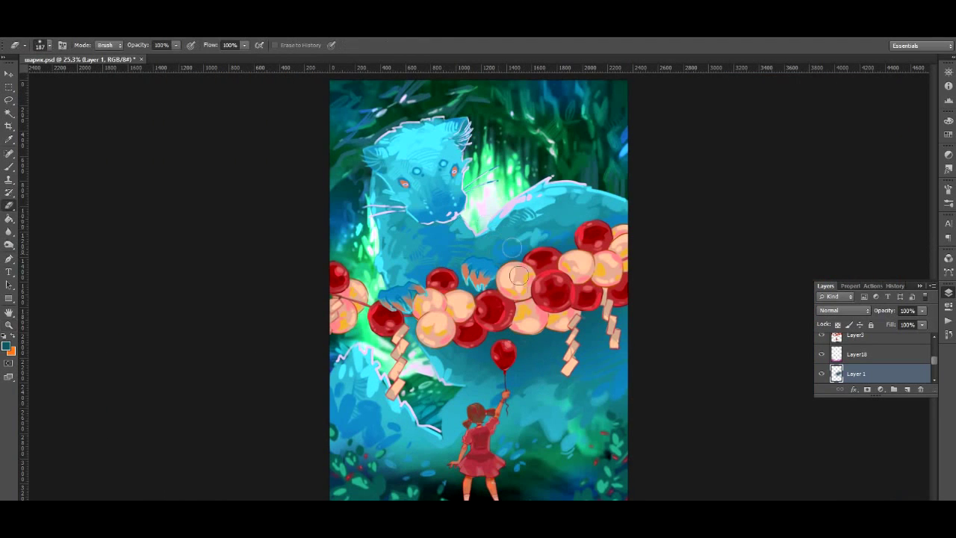
# Try to fade the dark shading below the garland with the eraser at size 158
pyautogui.rightClick(532, 355)
pyautogui.press('Return')
pyautogui.rightClick(588, 351)
pyautogui.click(642, 375)
pyautogui.press('Return')
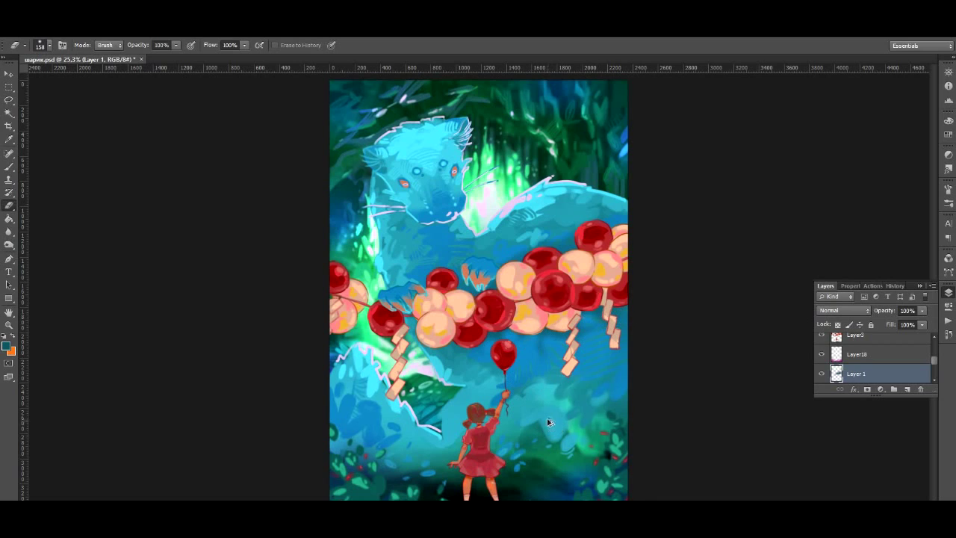
pyautogui.hotkey('ctrl', 'alt', 'z')
pyautogui.hotkey('ctrl', 'alt', 'z')
pyautogui.hotkey('ctrl', 'alt', 'z')
pyautogui.hotkey('ctrl', 'alt', 'z')
pyautogui.hotkey('ctrl', 'alt', 'z')
# Soften the shading below the garland's right part with the eraser at size 339 and lower the layer's opacity to 69%
pyautogui.rightClick(488, 365)
pyautogui.click(631, 375)
pyautogui.press('Return')
pyautogui.moveTo(590, 344); pyautogui.dragTo(586, 333)
pyautogui.moveTo(885, 311); pyautogui.dragTo(868, 317)
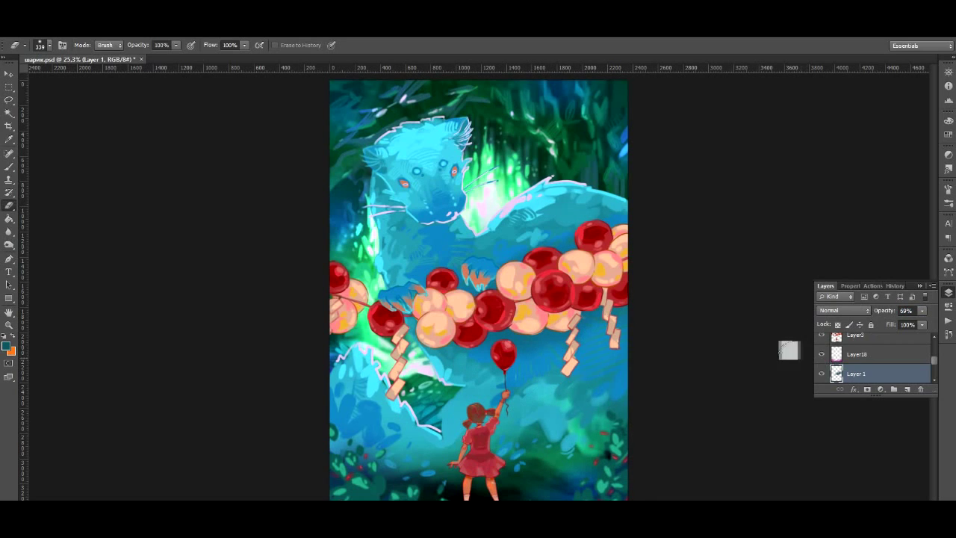
# Add a new layer above Layer19 and set its blend mode to Color Dodge
pyautogui.scroll(3, 873, 355)
pyautogui.click(855, 342)
pyautogui.click(843, 310)
pyautogui.click(842, 135)
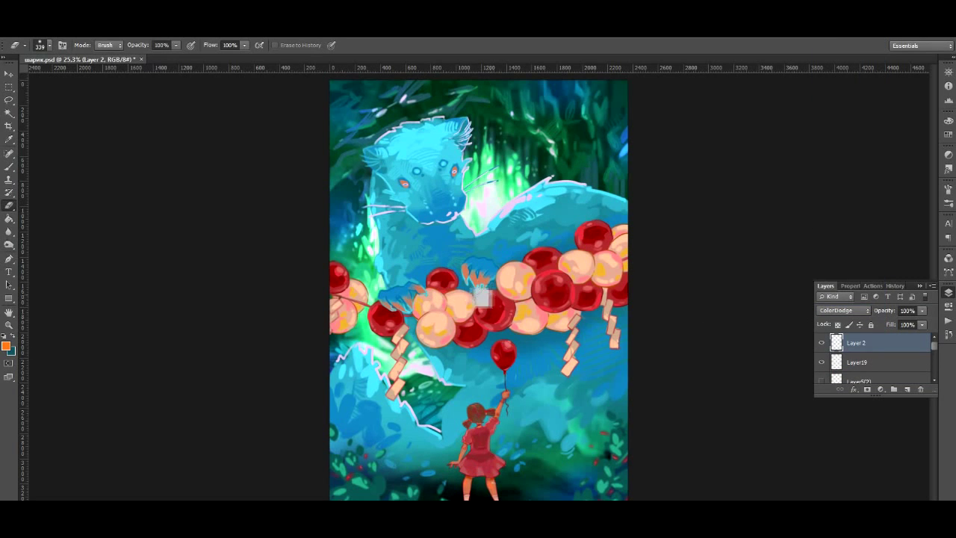
# Dab orange glow spots onto the red pompoms along the garland with the brush at size 277
pyautogui.press('b')
pyautogui.rightClick(500, 298)
pyautogui.moveTo(519, 322); pyautogui.dragTo(591, 324)
pyautogui.click(489, 305)
pyautogui.click(554, 286)
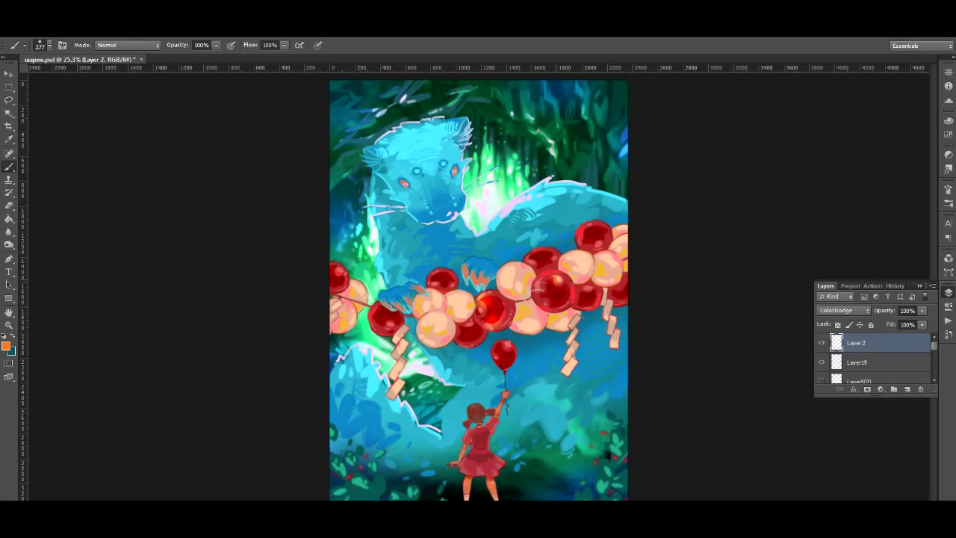
pyautogui.click(381, 323)
pyautogui.click(343, 274)
# Dab orange glow spots onto the cream pompoms along the garland with the brush at size 277
pyautogui.click(430, 326)
pyautogui.click(467, 306)
pyautogui.click(514, 281)
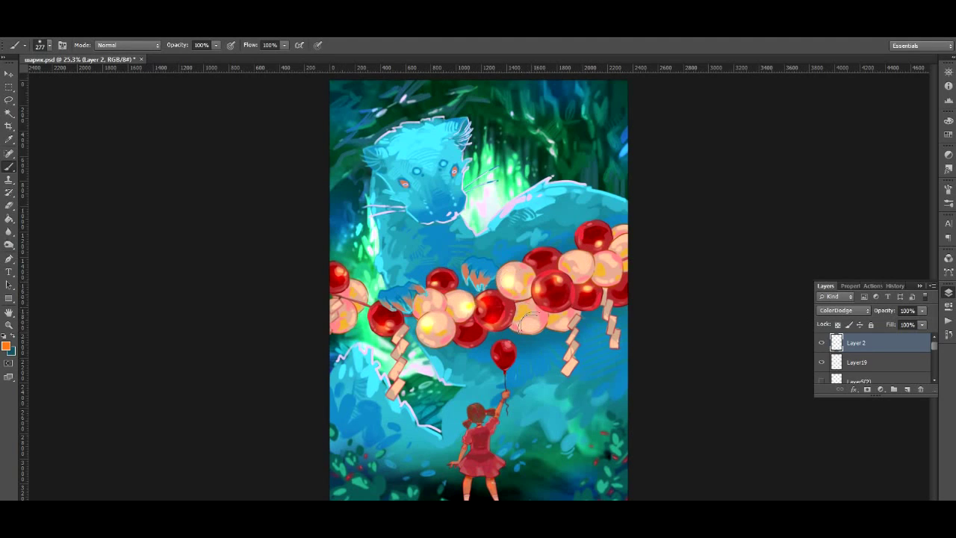
pyautogui.click(530, 322)
pyautogui.click(582, 271)
pyautogui.click(612, 269)
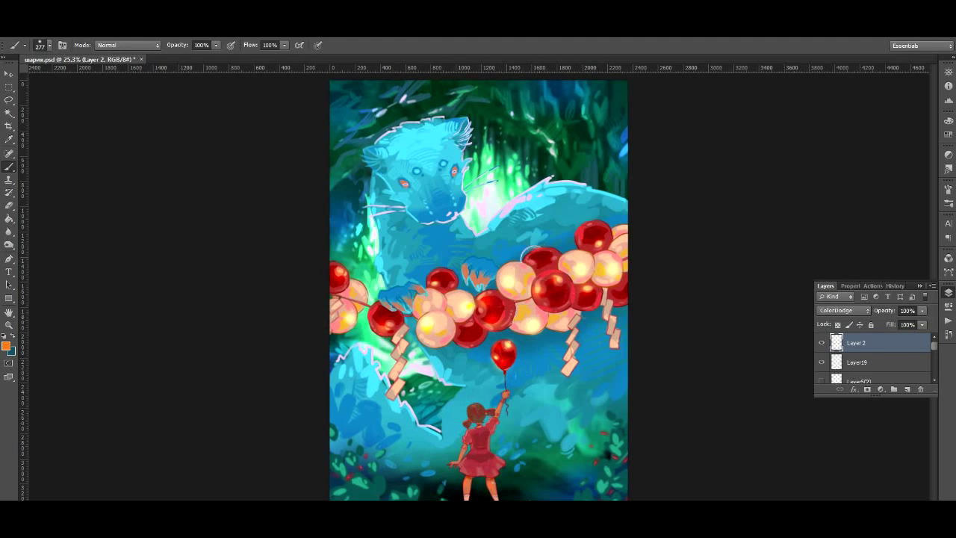
# Add a new layer above Layer 2 for the girl's shading and set its blend mode to Multiply
pyautogui.click(9, 325)
pyautogui.click(515, 451)
pyautogui.moveTo(933, 253); pyautogui.dragTo(932, 275)
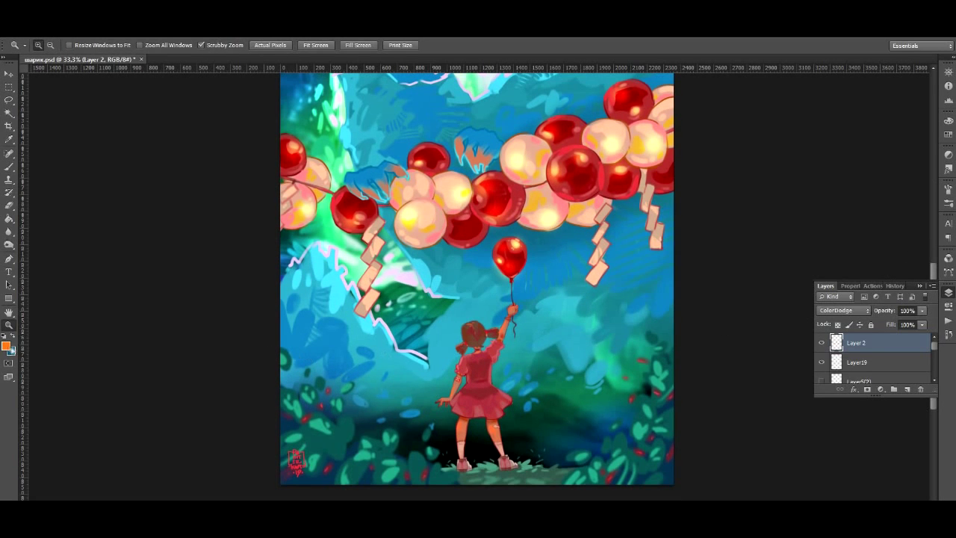
pyautogui.press('b')
pyautogui.hotkey('ctrl', 'shift', 'n')
pyautogui.press('Return')
pyautogui.click(843, 311)
pyautogui.click(832, 70)
# Shade the girl's hair and dress on the Multiply layer with a newly picked colour, and clean up around the head with the eraser
pyautogui.click(472, 334)
pyautogui.press('x')
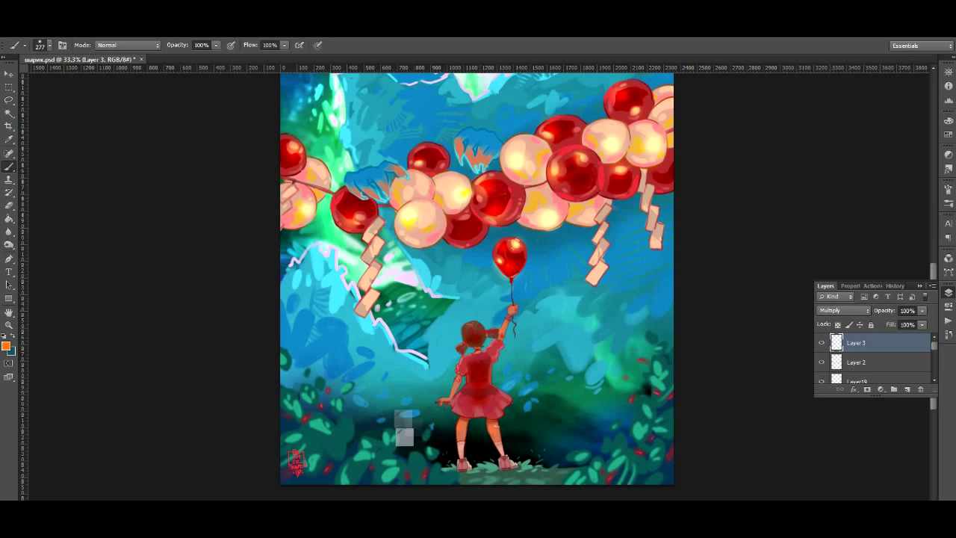
pyautogui.click(7, 346)
pyautogui.click(764, 162)
pyautogui.click(864, 137)
pyautogui.moveTo(484, 390); pyautogui.dragTo(487, 405)
pyautogui.moveTo(467, 347); pyautogui.dragTo(472, 333)
pyautogui.moveTo(463, 396); pyautogui.dragTo(489, 404)
pyautogui.press('e')
pyautogui.moveTo(477, 336); pyautogui.dragTo(452, 347)
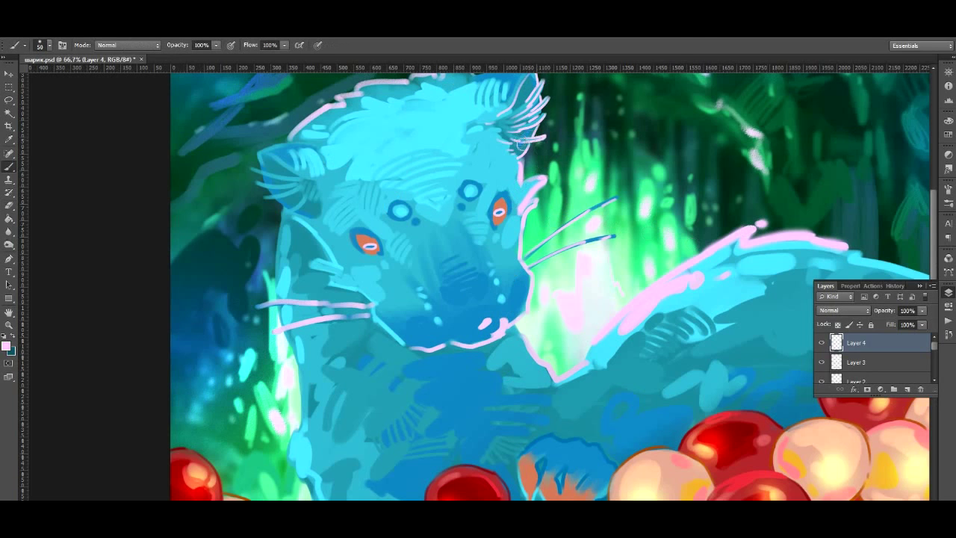
# Paint pale pink highlights along the creature's ear tufts and whiskers on Layer 4 with the brush at size 50
pyautogui.moveTo(552, 91); pyautogui.dragTo(522, 148)
pyautogui.moveTo(253, 305); pyautogui.dragTo(372, 301)
pyautogui.moveTo(274, 330); pyautogui.dragTo(366, 316)
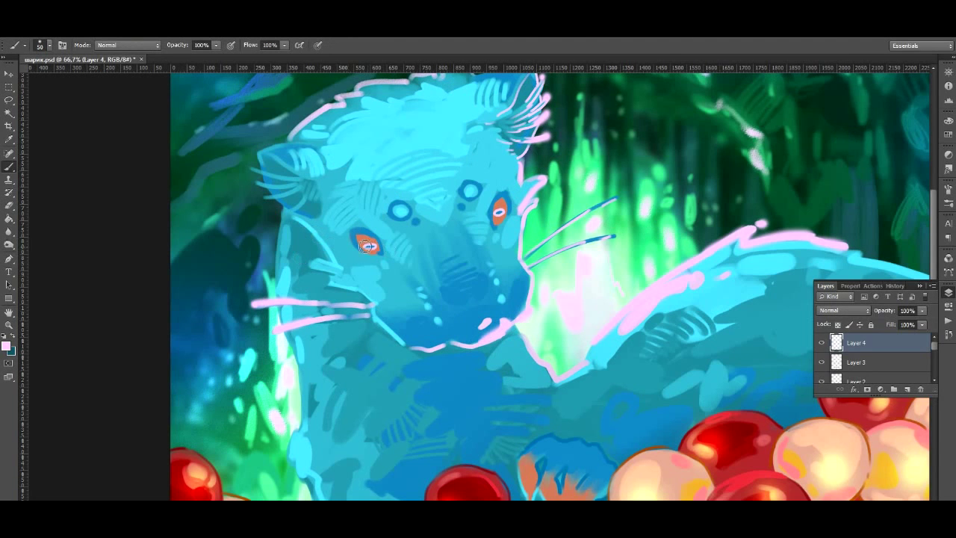
# Apply a Gaussian Blur to the pink highlights on Layer 4
pyautogui.scroll(-3, 554, 352)
pyautogui.click(67, 32)
pyautogui.moveTo(90, 60)
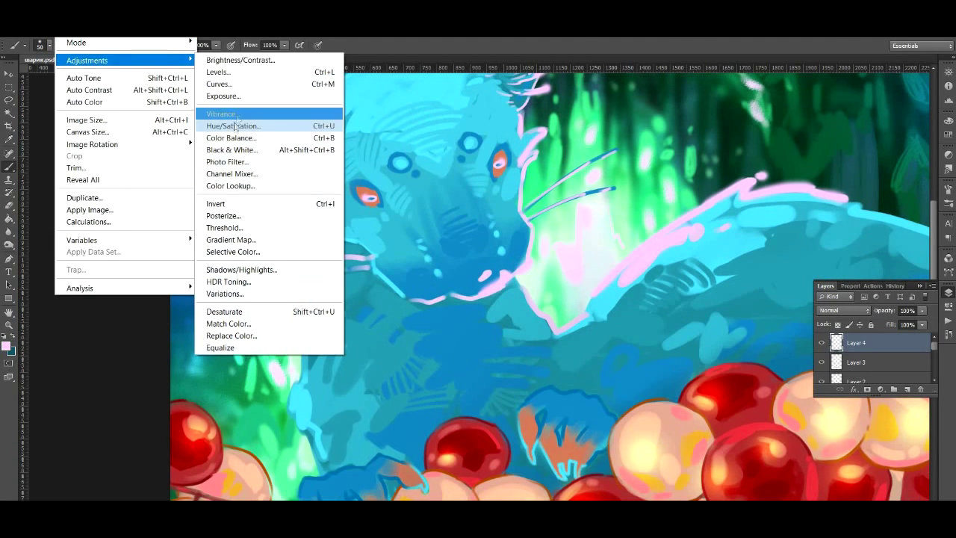
pyautogui.moveTo(159, 32)
pyautogui.moveTo(212, 154)
pyautogui.click(340, 245)
pyautogui.moveTo(438, 299)
pyautogui.mouseDown()
pyautogui.moveTo(413, 299)
pyautogui.moveTo(438, 299)
pyautogui.mouseUp()
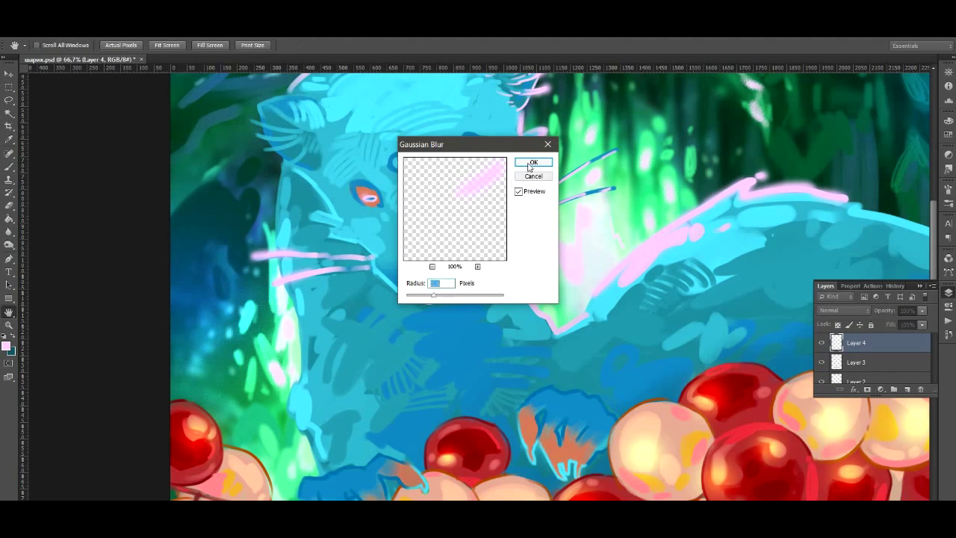
pyautogui.click(532, 163)
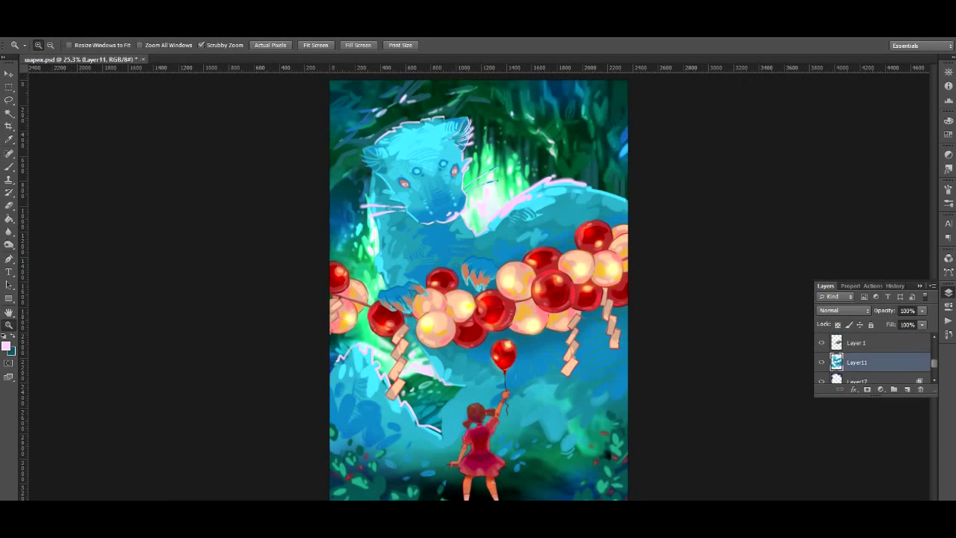
# Darken the creature on Layer11 by lowering its brightness with the Brightness/Contrast adjustment
pyautogui.click(64, 32)
pyautogui.moveTo(86, 59)
pyautogui.click(246, 62)
pyautogui.moveTo(700, 197); pyautogui.dragTo(682, 196)
pyautogui.click(773, 187)
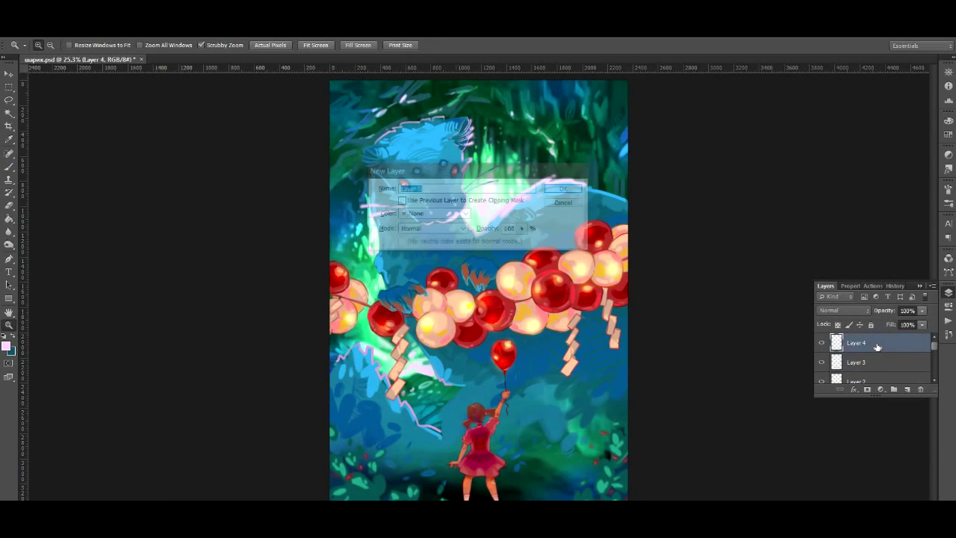
# Paint on the creature's head with a sampled colour on the new layer above Layer 4, and set that layer's blend mode to Color Dodge
pyautogui.press('b')
pyautogui.keyDown('alt'); pyautogui.click(380, 264); pyautogui.keyUp('alt')
pyautogui.rightClick(412, 242)
pyautogui.moveTo(472, 267); pyautogui.dragTo(505, 267)
pyautogui.moveTo(420, 153); pyautogui.dragTo(437, 152)
pyautogui.keyDown('alt'); pyautogui.click(394, 147); pyautogui.keyUp('alt')
pyautogui.click(857, 310)
pyautogui.click(830, 140)
pyautogui.hotkey('ctrl', 'z')
pyautogui.click(863, 310)
pyautogui.click(833, 139)
# Try several glow strokes on the creature's forehead with resized brushes and sampled colours, then undo the last stroke
pyautogui.click(422, 151)
pyautogui.hotkey('ctrl', 'z')
pyautogui.press('e')
pyautogui.moveTo(428, 146); pyautogui.dragTo(426, 141)
pyautogui.press('b')
pyautogui.rightClick(453, 179)
pyautogui.moveTo(547, 204)
pyautogui.mouseDown()
pyautogui.moveTo(535, 203)
pyautogui.moveTo(527, 186)
pyautogui.mouseUp()
pyautogui.click(410, 148)
pyautogui.keyDown('alt'); pyautogui.click(434, 195); pyautogui.keyUp('alt')
pyautogui.rightClick(436, 162)
pyautogui.moveTo(419, 141)
pyautogui.mouseDown()
pyautogui.moveTo(409, 156)
pyautogui.moveTo(440, 153)
pyautogui.mouseUp()
pyautogui.hotkey('ctrl', 'z')
# Duplicate the creature's layer, Layer11, and apply a Gaussian Blur to the copy
pyautogui.moveTo(934, 347); pyautogui.dragTo(936, 364)
pyautogui.rightClick(863, 357)
pyautogui.click(737, 169)
pyautogui.click(615, 203)
pyautogui.click(158, 31)
pyautogui.moveTo(224, 157)
pyautogui.click(337, 246)
pyautogui.click(711, 162)
# Erase parts of the blurred Layer11 copy from the creature's head down its body with the eraser at size 463
pyautogui.press('e')
pyautogui.rightClick(534, 248)
pyautogui.click(532, 244)
pyautogui.moveTo(408, 172)
pyautogui.mouseDown()
pyautogui.moveTo(386, 183)
pyautogui.moveTo(470, 270)
pyautogui.moveTo(512, 211)
pyautogui.moveTo(461, 369)
pyautogui.moveTo(421, 448)
pyautogui.moveTo(544, 467)
pyautogui.mouseUp()
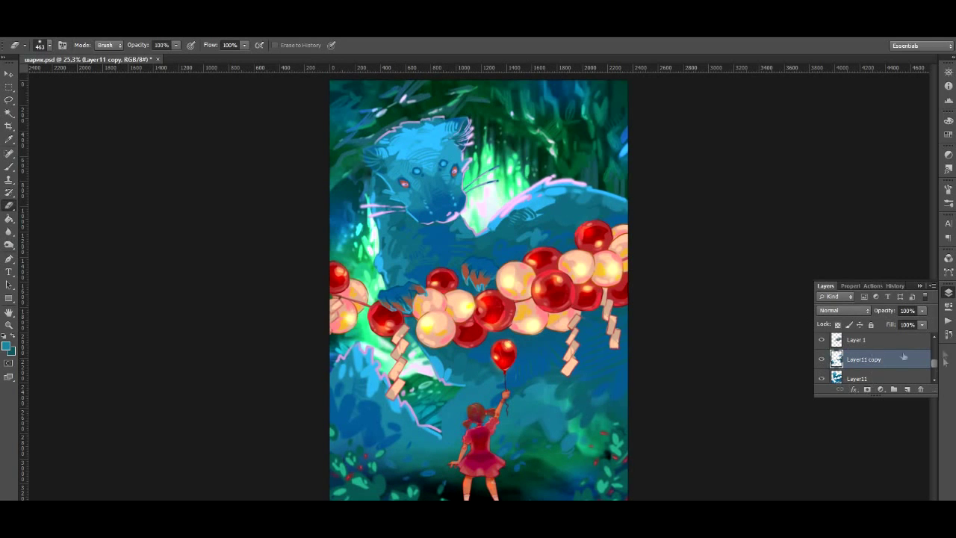
# Add a new layer above Layer 5 and sample the dark red of a pompom as the brush colour
pyautogui.scroll(10, 903, 357)
pyautogui.click(900, 345)
pyautogui.hotkey('ctrl', 'shift', 'n')
pyautogui.press('Return')
pyautogui.press('b')
pyautogui.keyDown('alt'); pyautogui.click(498, 300); pyautogui.keyUp('alt')
# Scatter small dark red dots above and below the garland, varying the brush size down to 41
pyautogui.rightClick(536, 228)
pyautogui.click(501, 254)
pyautogui.click(567, 238)
pyautogui.click(554, 338)
pyautogui.click(593, 319)
pyautogui.rightClick(560, 285)
pyautogui.click(590, 309)
pyautogui.click(499, 245)
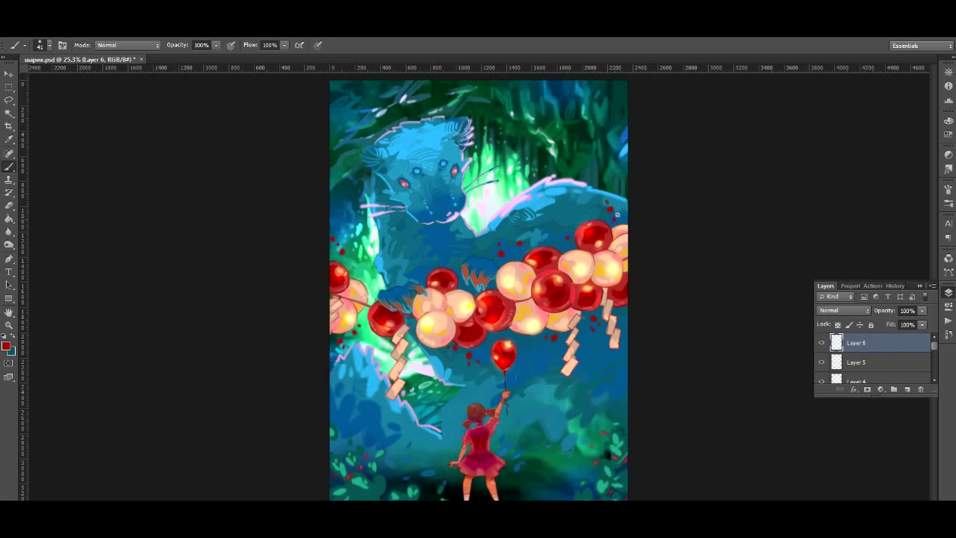
# Apply a Gaussian Blur to the red dots on Layer 6
pyautogui.click(159, 31)
pyautogui.moveTo(179, 156)
pyautogui.click(340, 247)
pyautogui.click(709, 159)
# Add a new layer above Layer 6 and set its blend mode to Color Dodge
pyautogui.hotkey('ctrl', 'shift', 'n')
pyautogui.press('Return')
pyautogui.click(844, 310)
pyautogui.click(833, 139)
# Pick an orange-red colour and dab small glowing specks on and around the red dots with the brush at size 28
pyautogui.rightClick(505, 245)
pyautogui.click(6, 346)
pyautogui.click(718, 141)
pyautogui.click(864, 135)
pyautogui.keyDown('ctrl'); pyautogui.click(498, 285); pyautogui.keyUp('ctrl')
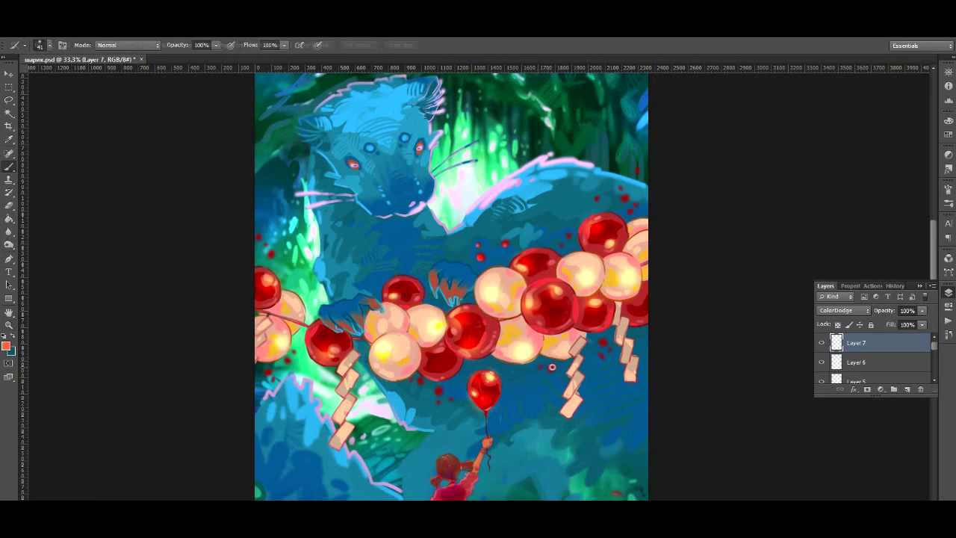
pyautogui.rightClick(343, 253)
pyautogui.click(366, 270)
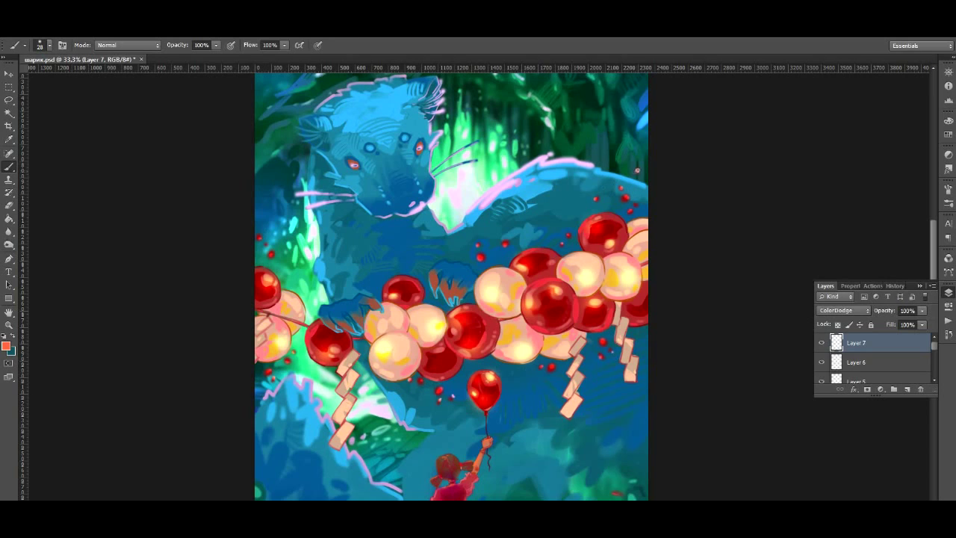
# Draw a glowing orange-red ring with short rays and an inner eye shape above the creature's head
pyautogui.scroll(3, 463, 253)
pyautogui.moveTo(377, 165); pyautogui.dragTo(328, 176)
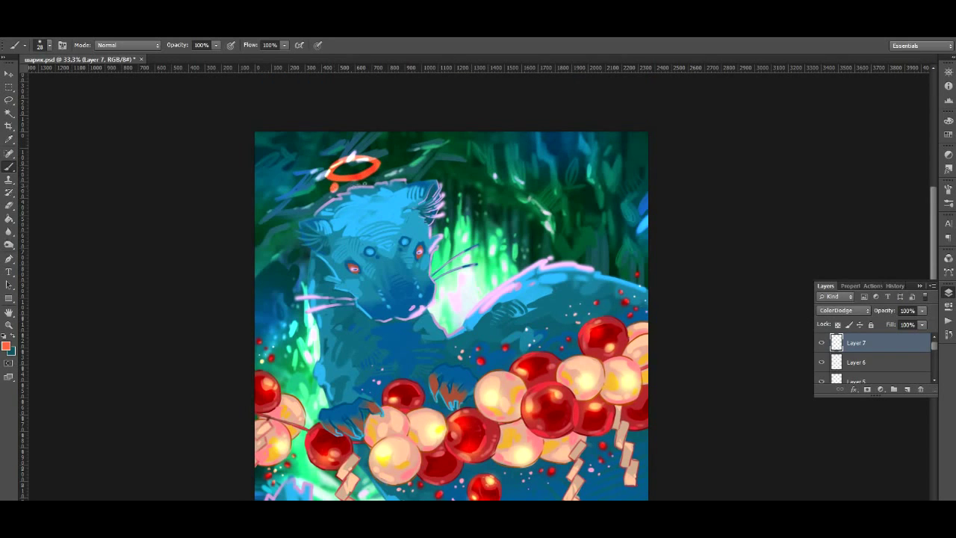
pyautogui.moveTo(330, 160)
pyautogui.mouseDown()
pyautogui.moveTo(316, 155)
pyautogui.moveTo(346, 143)
pyautogui.moveTo(357, 165)
pyautogui.mouseUp()
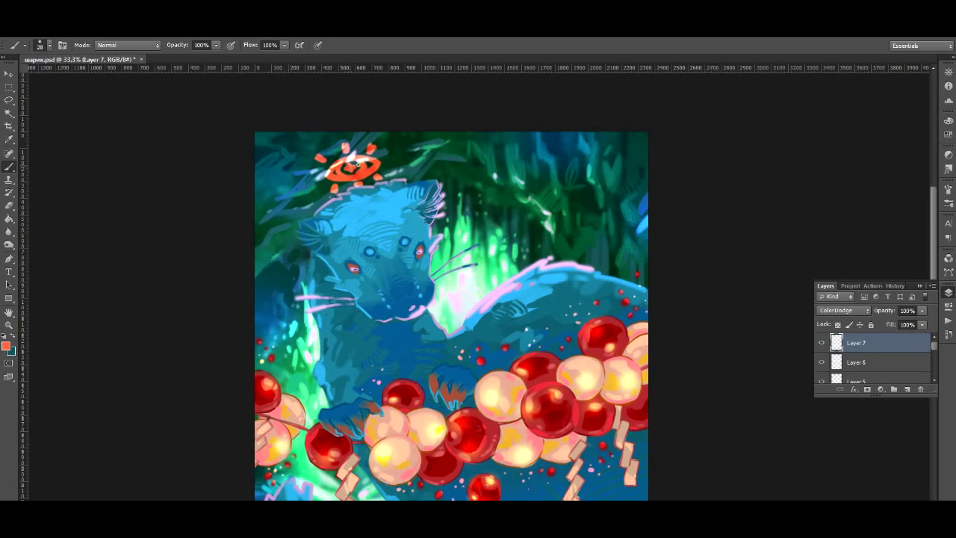